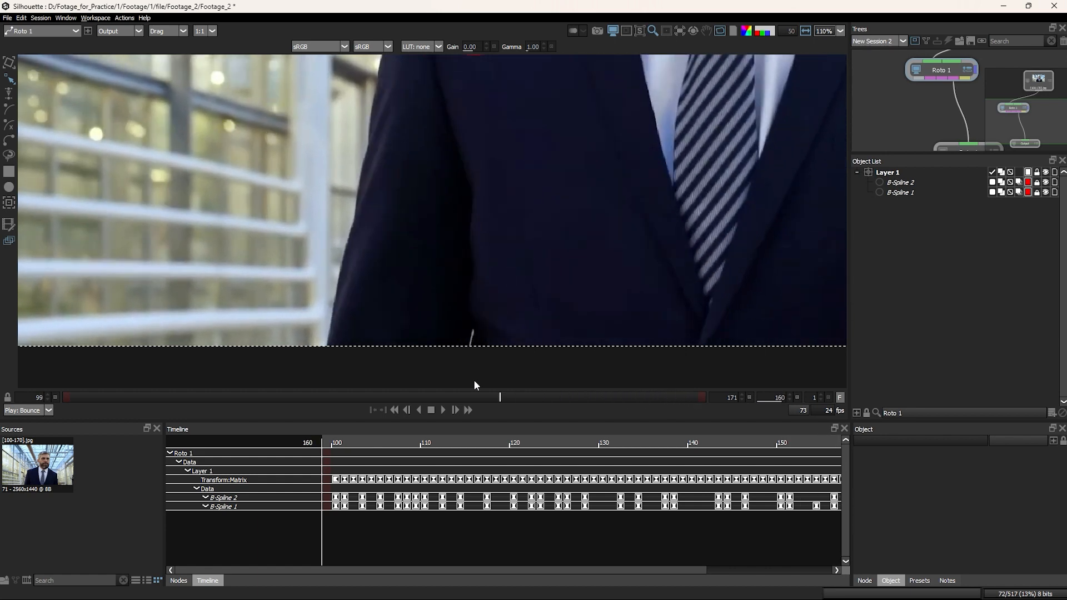
Step: Collapse Layer 1 in the object list and add a new empty layer above it
scroll(507, 249, "down", 3)
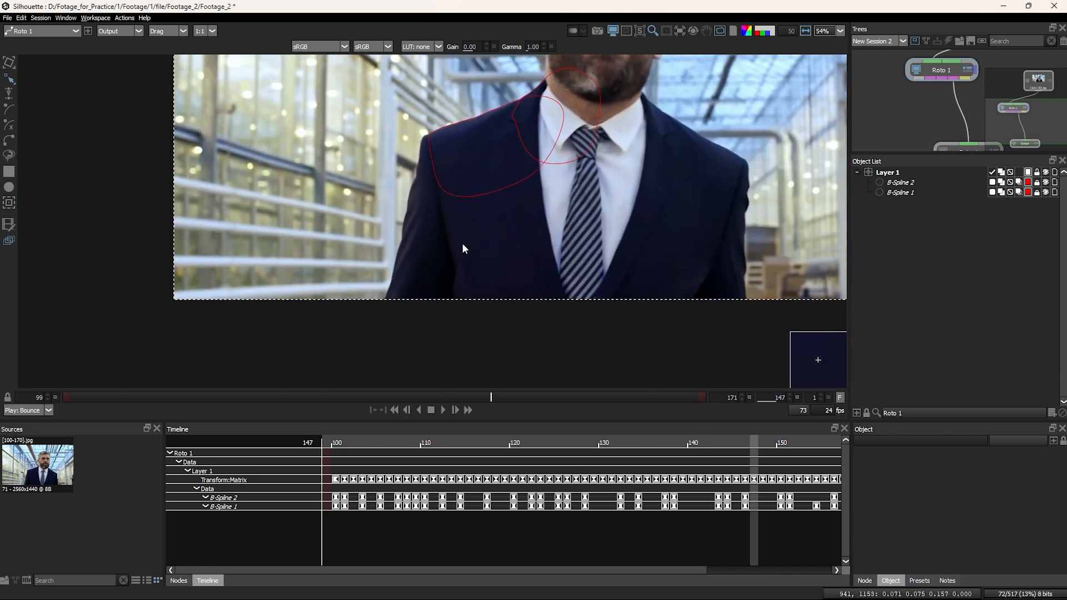
left_click_drag(351, 112, 494, 333)
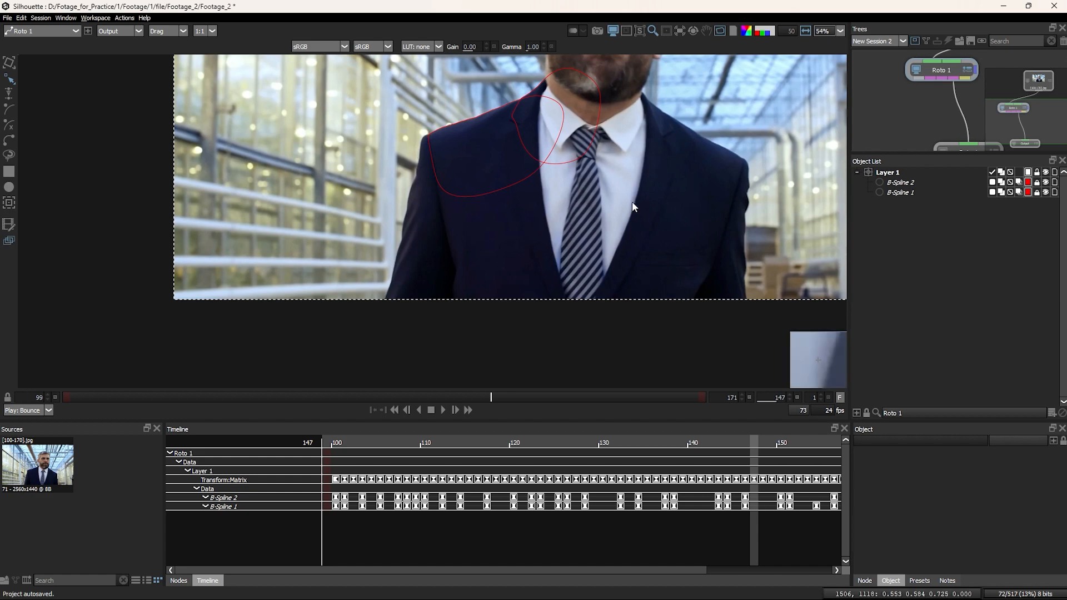
left_click_drag(647, 185, 542, 232)
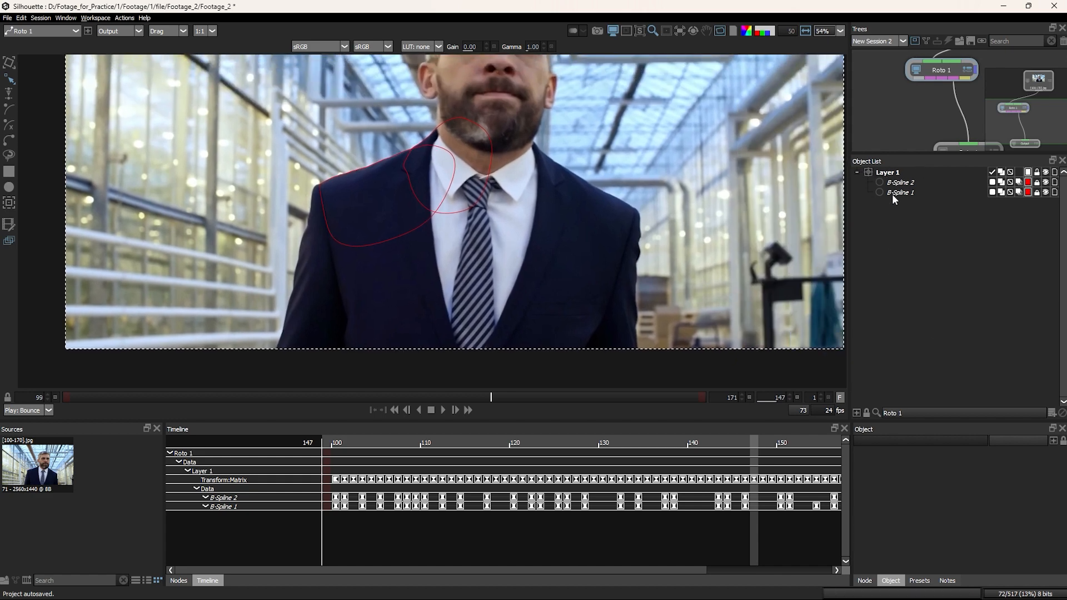
left_click(896, 173)
left_click(857, 172)
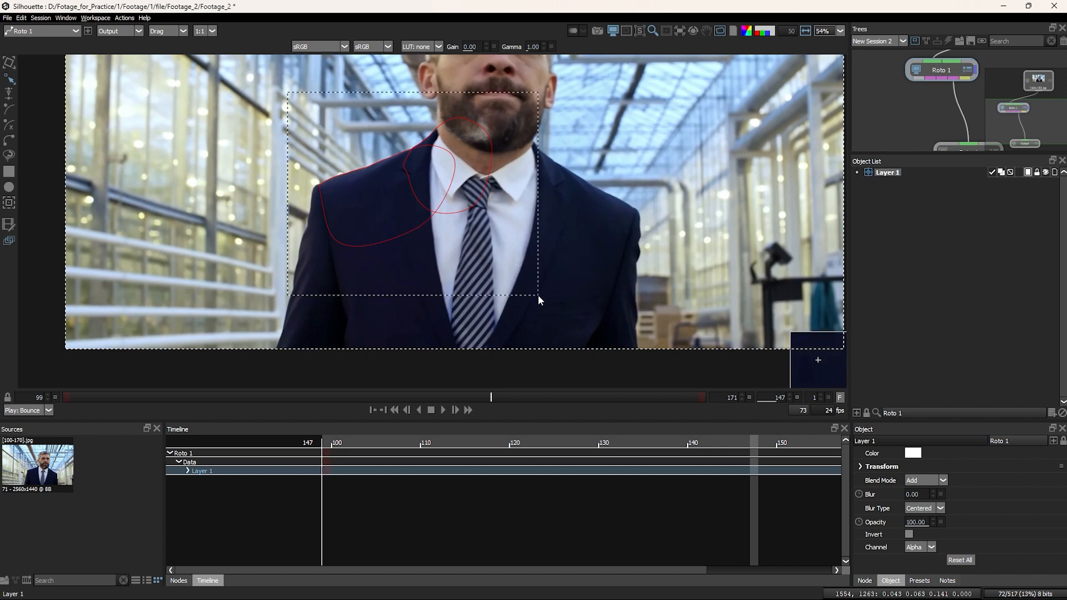
left_click(1016, 403)
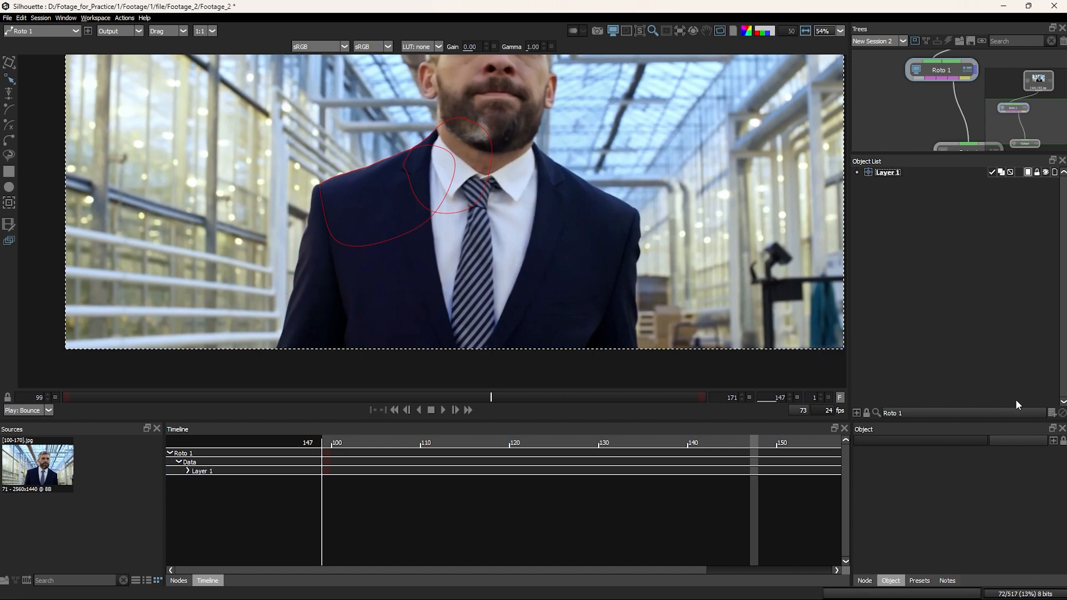
left_click(1052, 413)
left_click(991, 345)
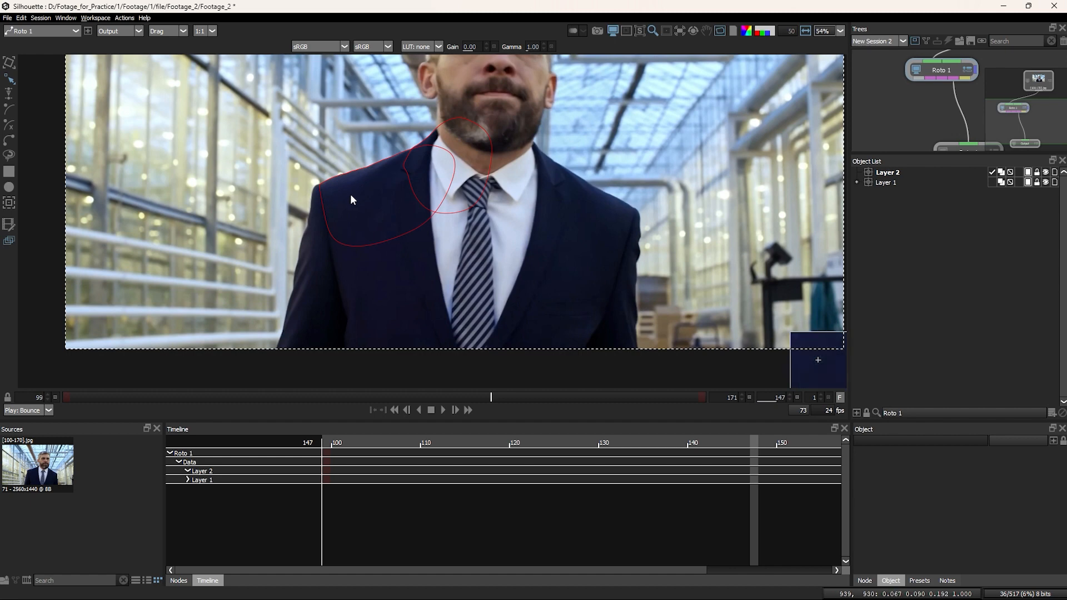
Step: Save the project and save it again as Footage_2 inside the Footage_2.sfx folder
scroll(348, 199, "up", 5)
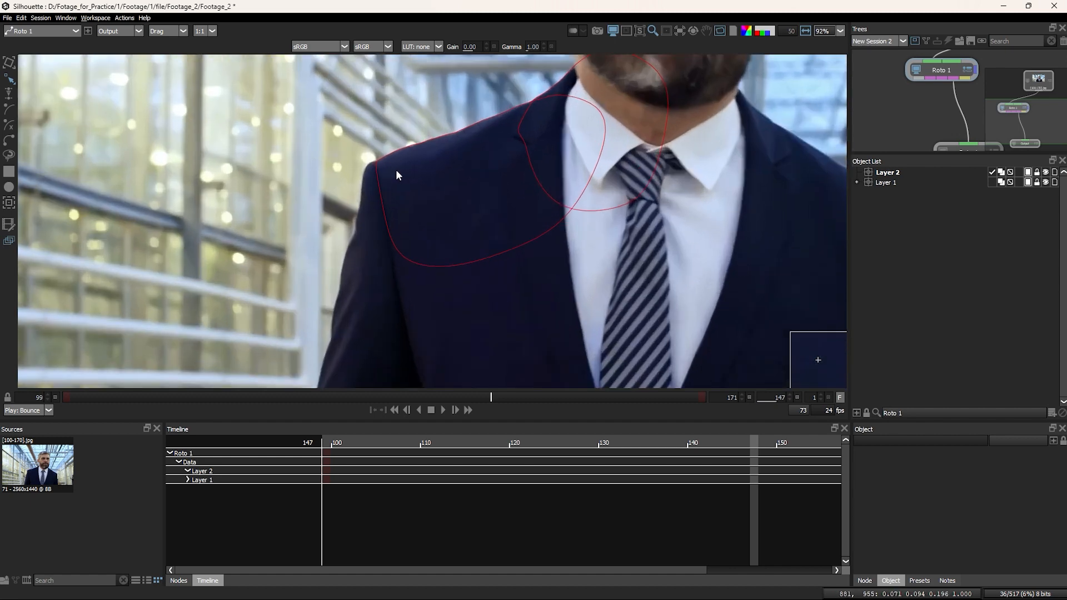
scroll(450, 102, "up", 2)
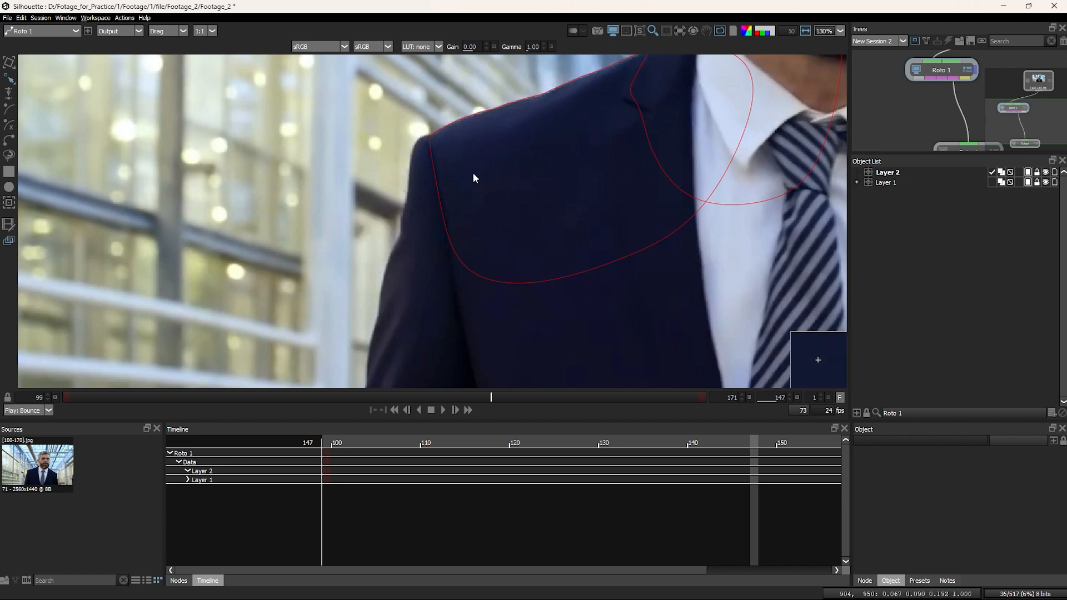
scroll(452, 159, "up", 2)
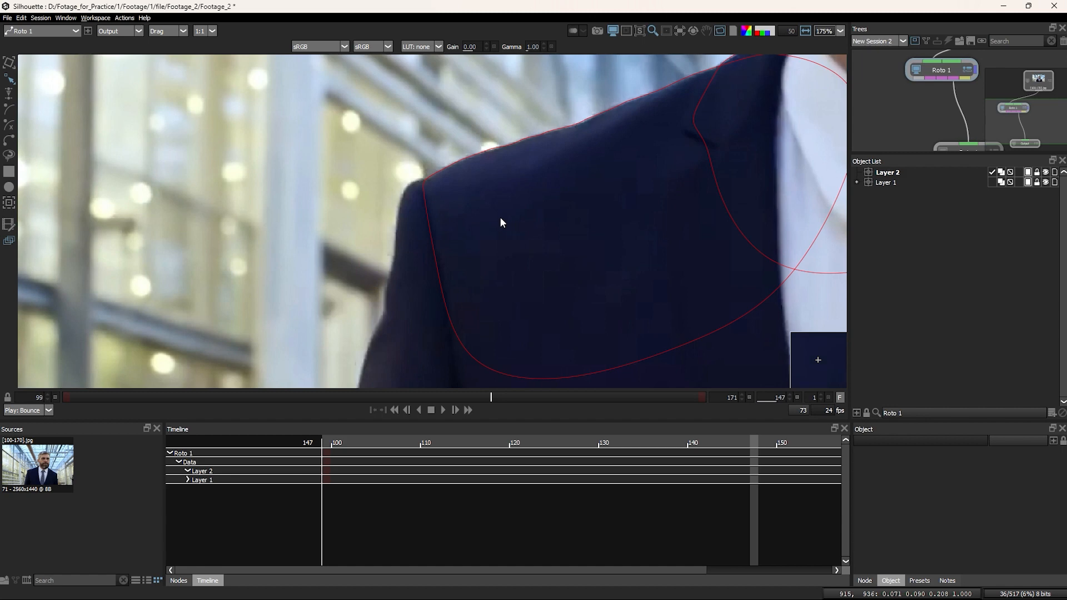
scroll(499, 217, "down", 1)
key("ctrl+s")
left_click(8, 18)
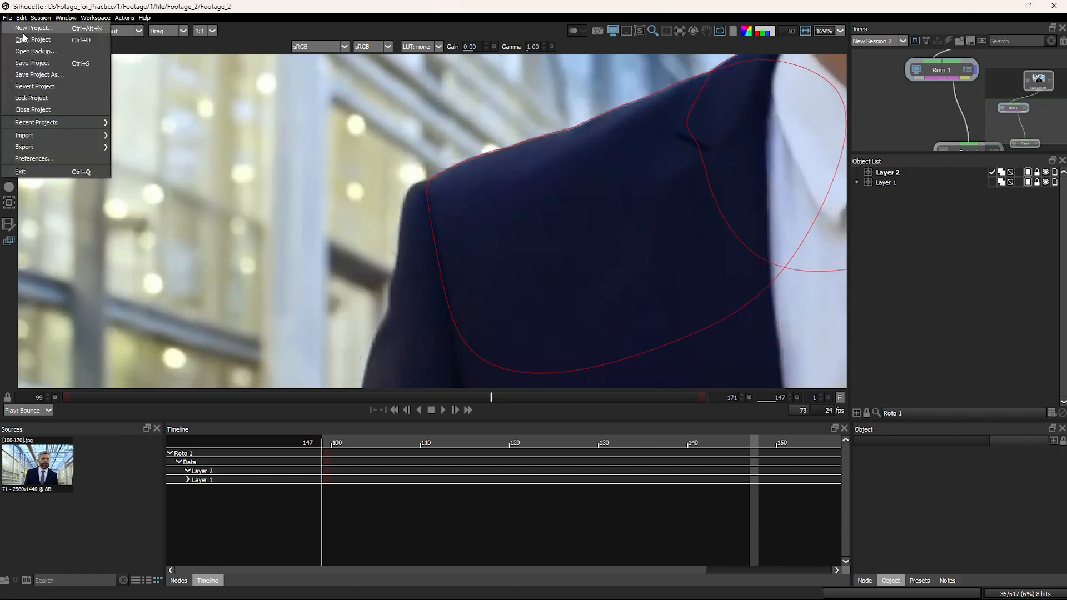
left_click(33, 72)
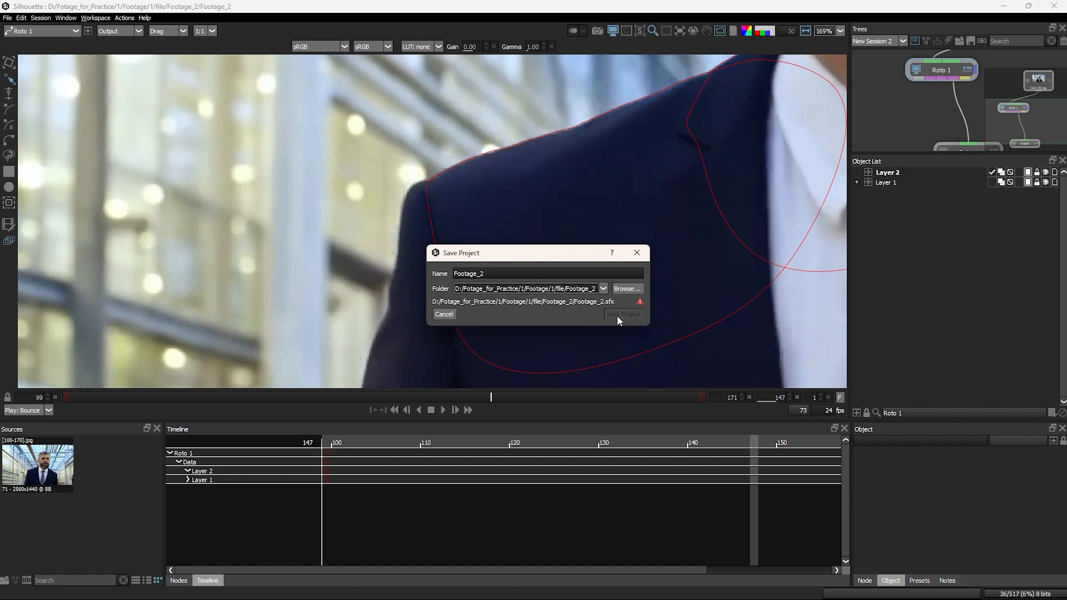
left_click(625, 288)
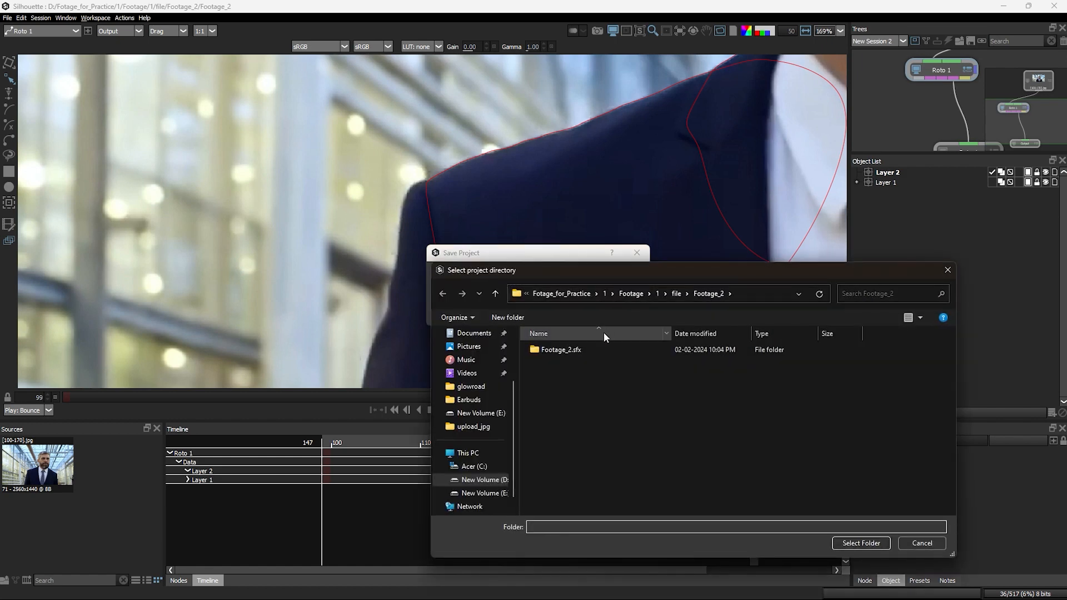
left_click(603, 345)
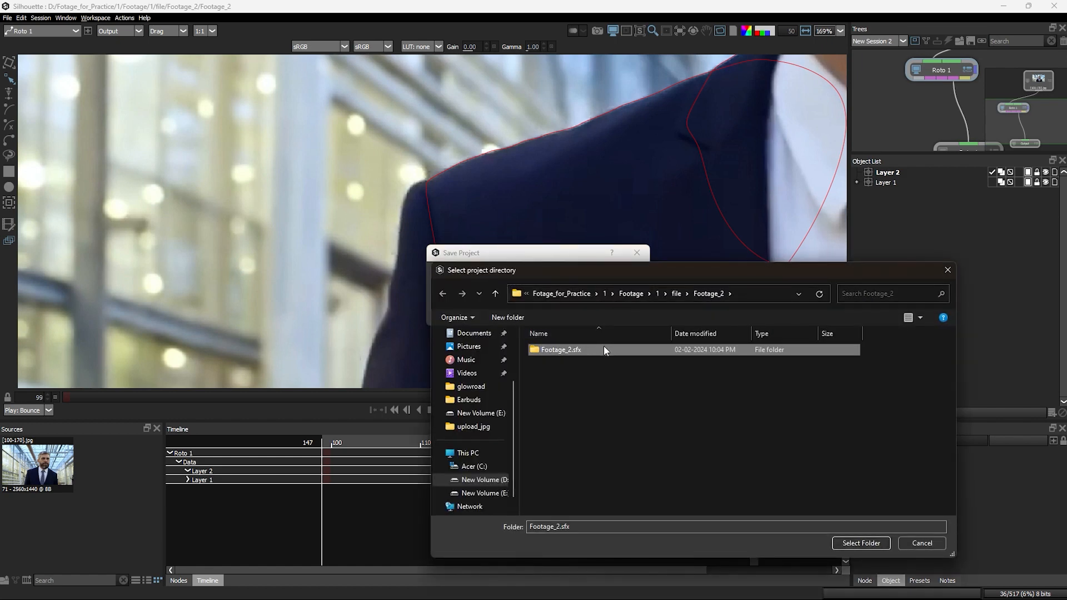
double_click(603, 345)
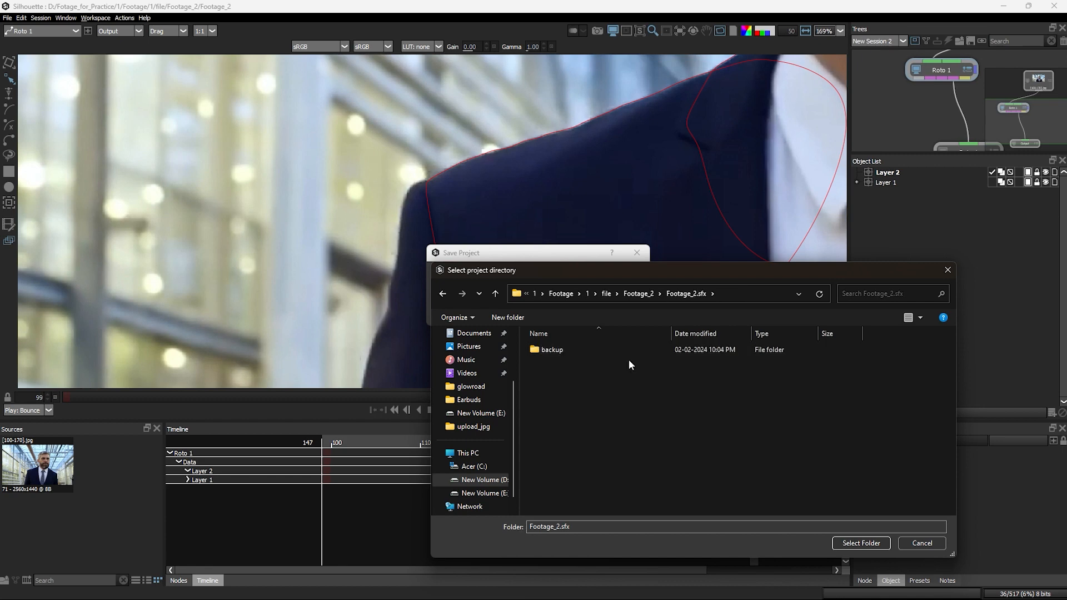
left_click(879, 545)
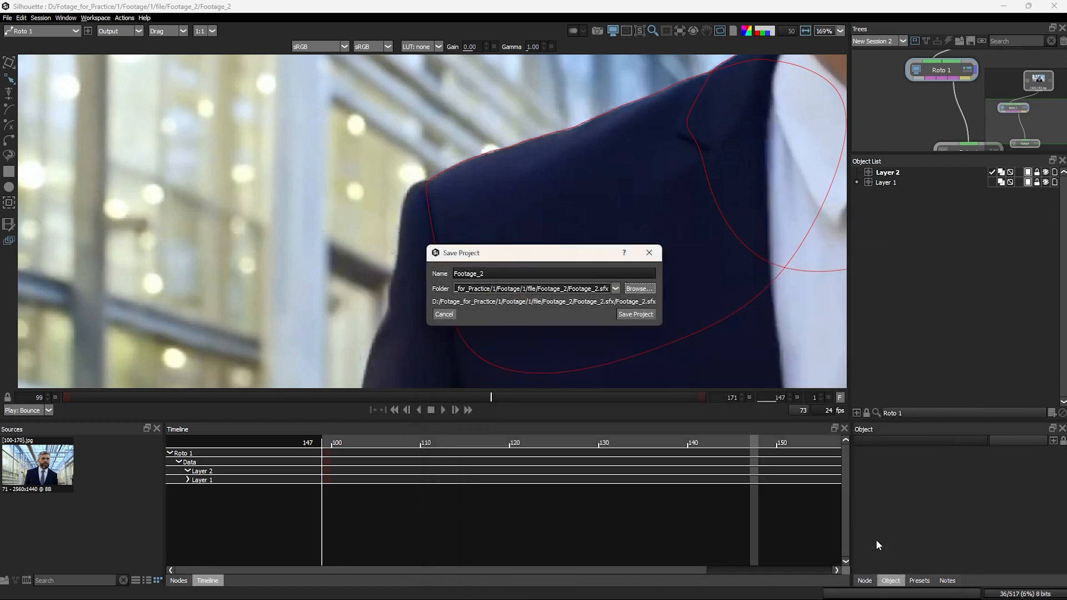
left_click(643, 316)
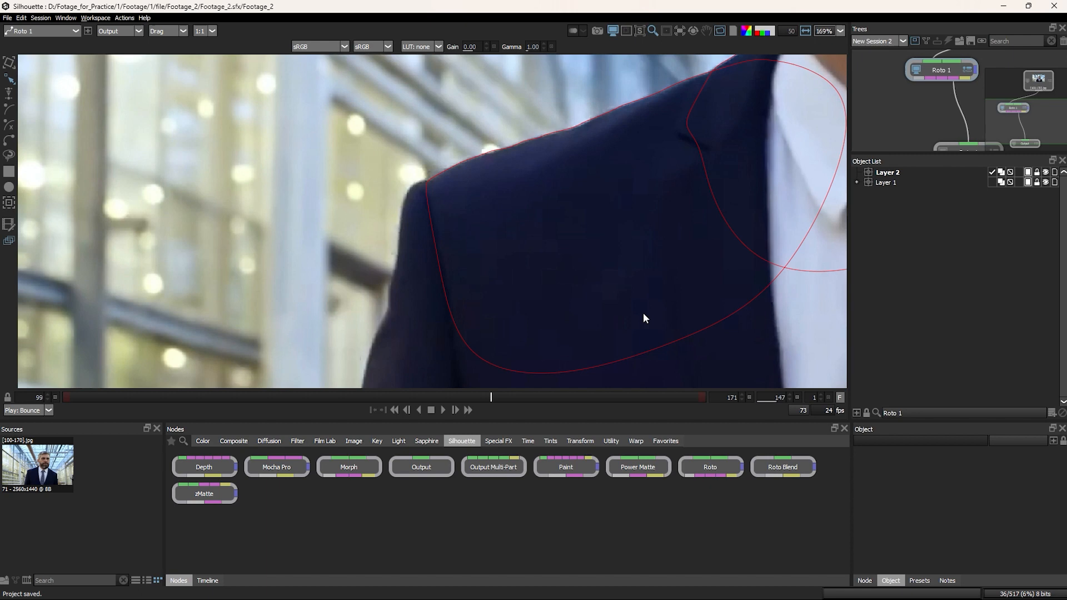
Step: Bring back the timeline and examine how the existing outlines follow the shoulder and collar at frame 147
left_click(845, 428)
left_click_drag(435, 206, 374, 236)
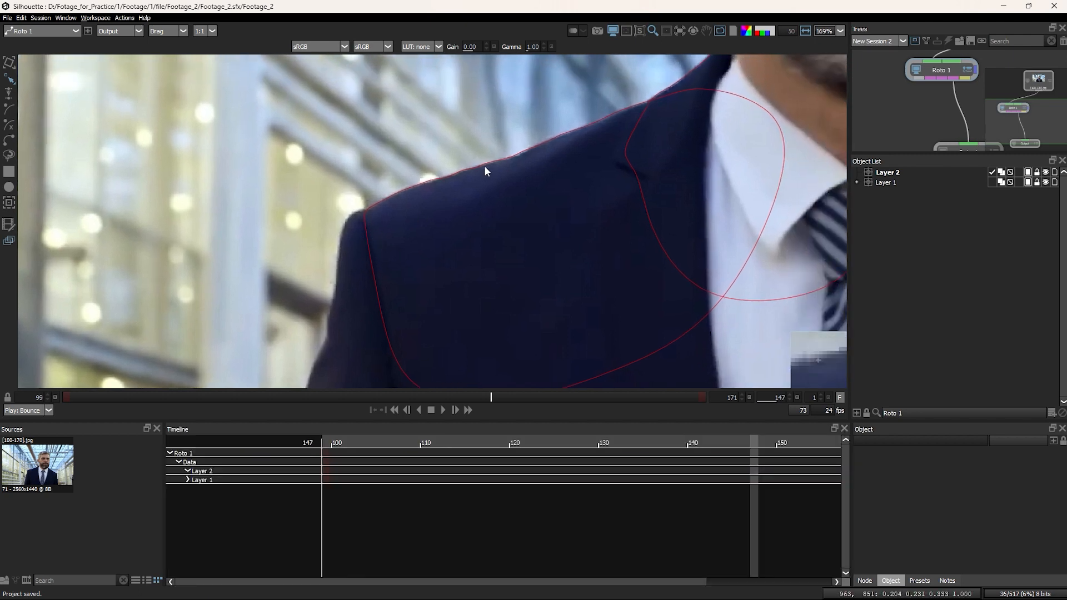
scroll(485, 167, "down", 4)
left_click_drag(505, 185, 472, 213)
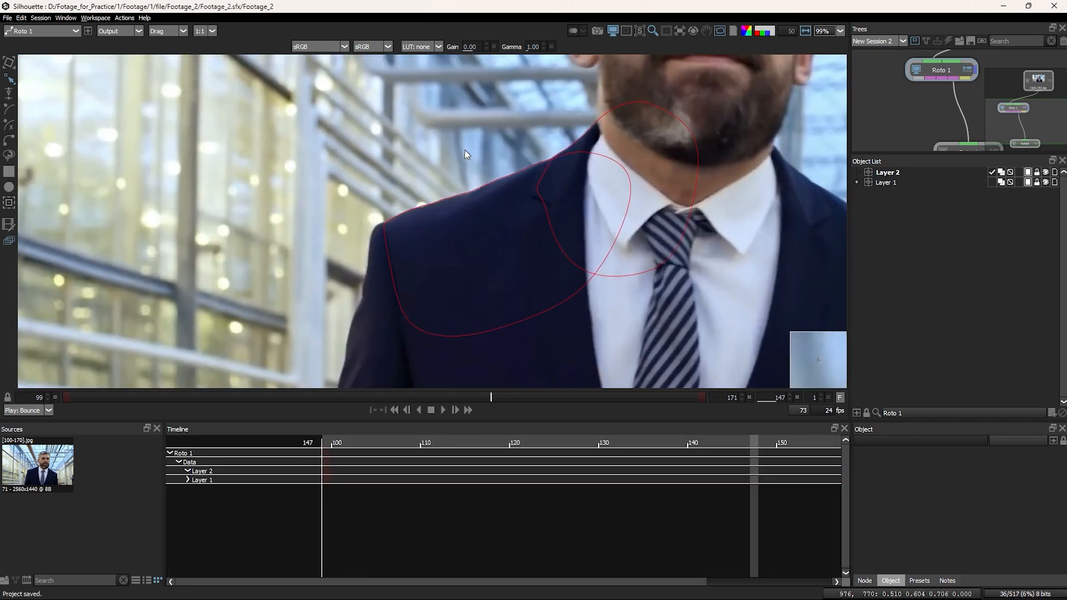
left_click_drag(472, 126, 538, 211)
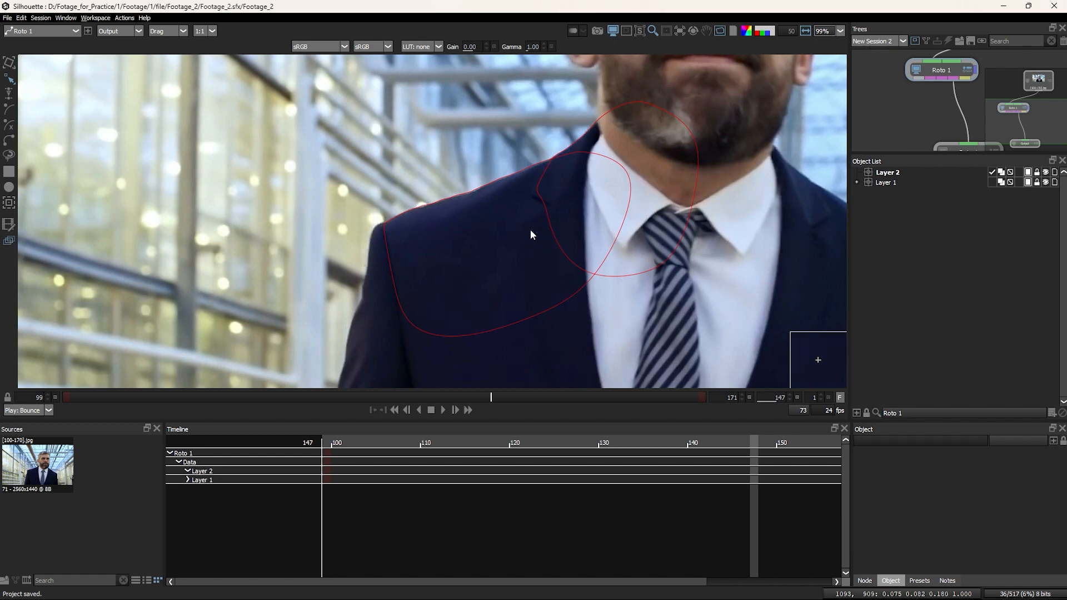
scroll(483, 153, "down", 4)
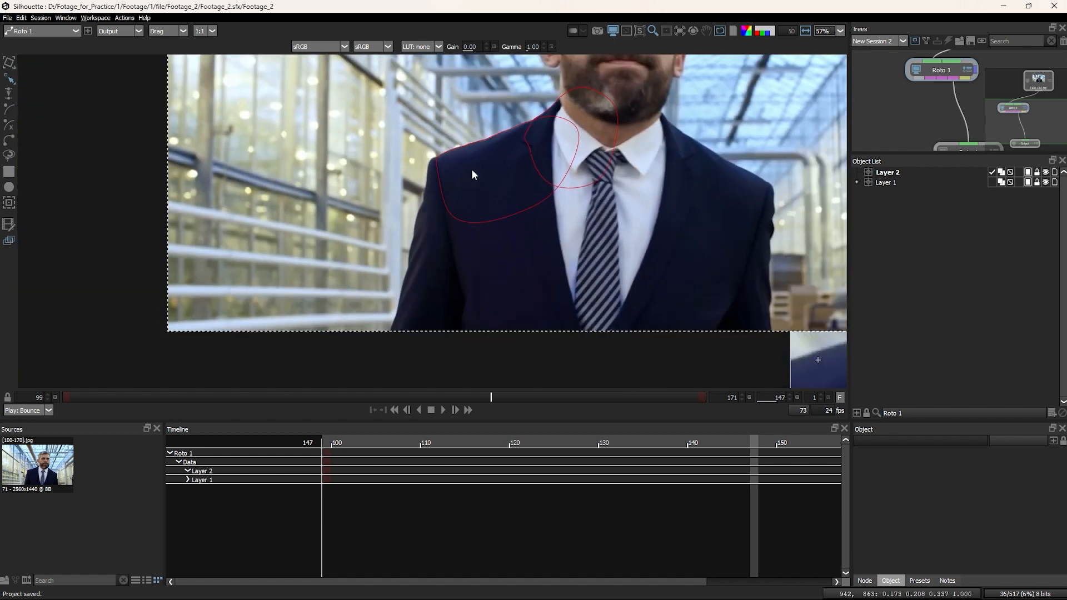
scroll(523, 119, "up", 6)
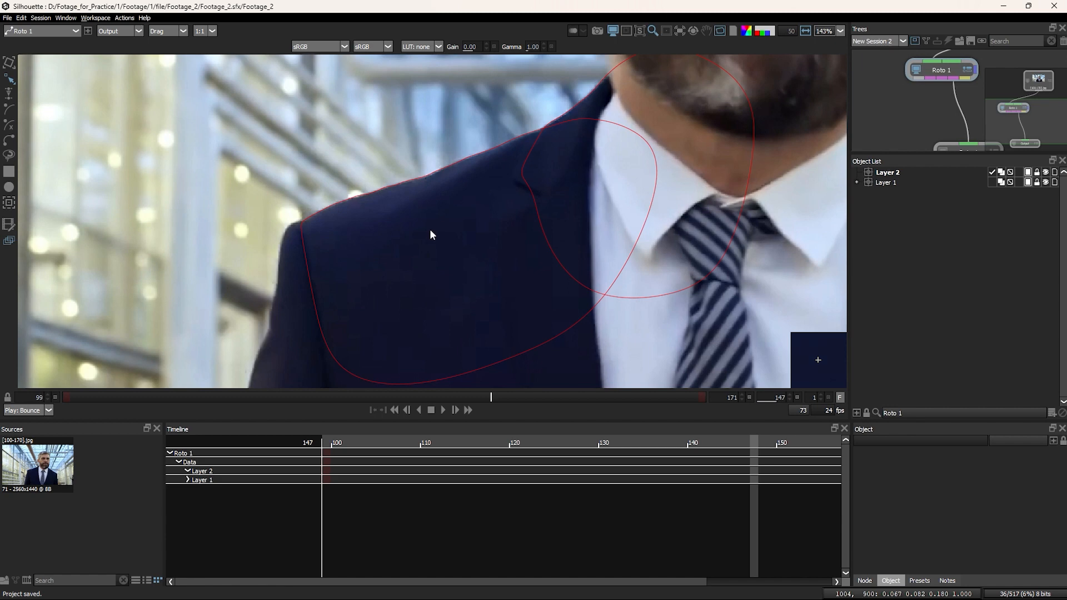
left_click_drag(427, 231, 463, 206)
scroll(462, 215, "down", 2)
scroll(488, 236, "down", 4)
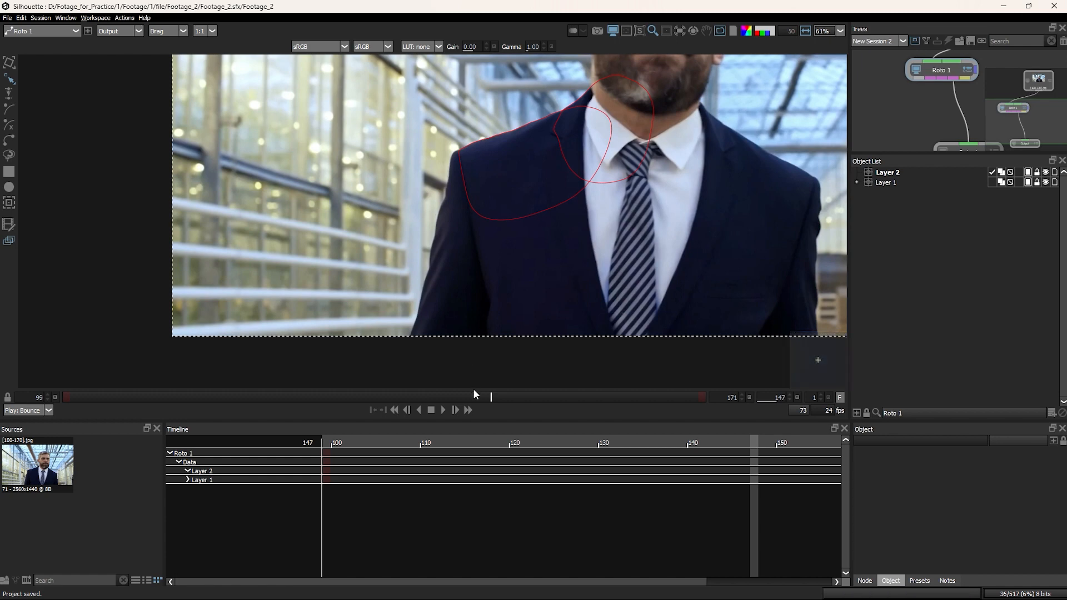
Step: Go back through the clip to frame 100
left_click_drag(474, 396, 91, 398)
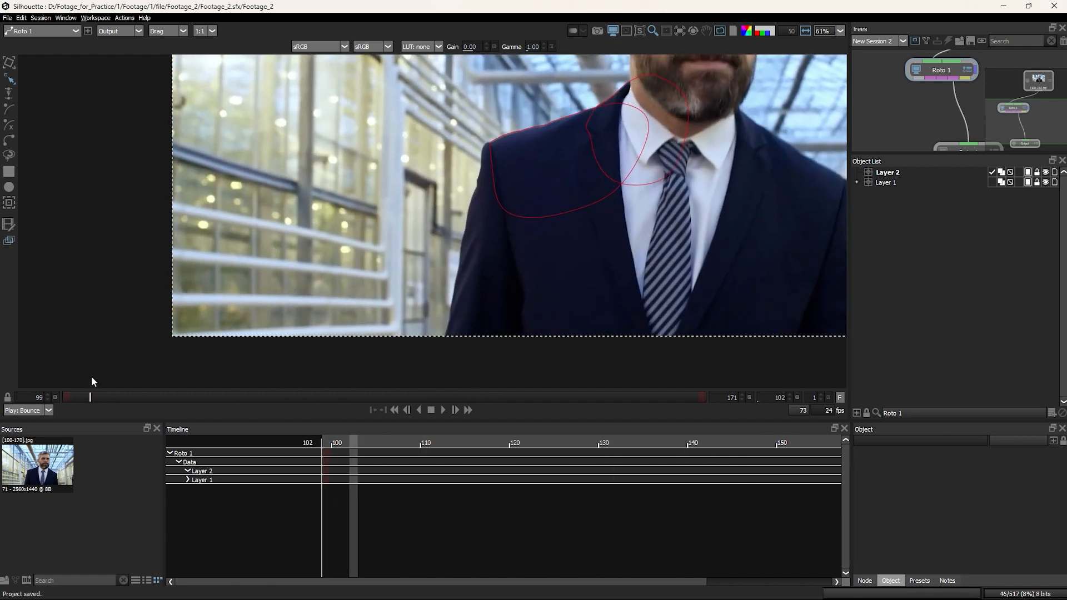
key("Home")
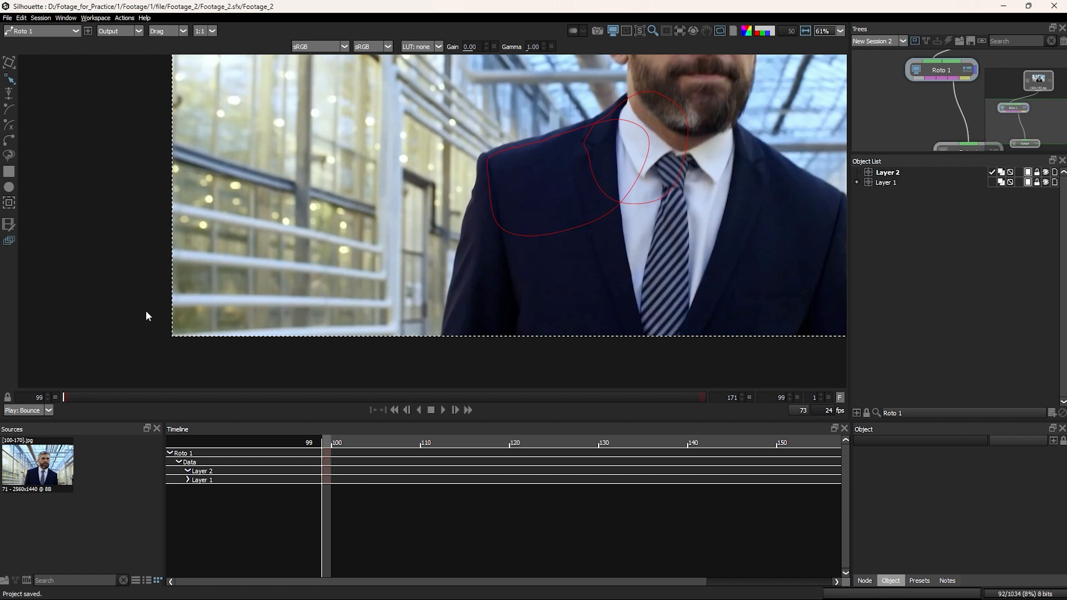
key("Right")
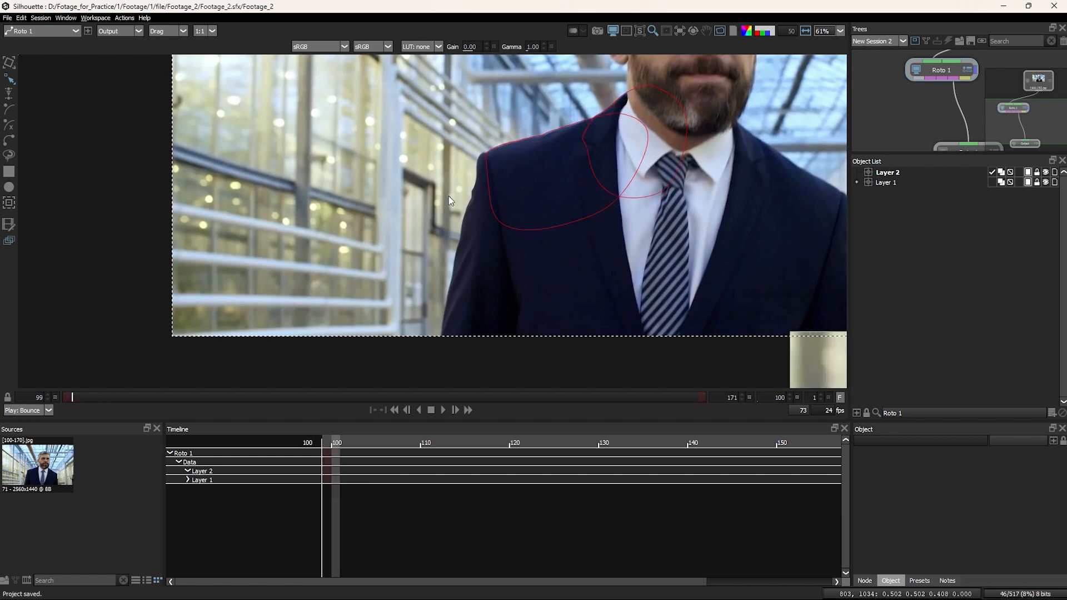
Step: Start a B-spline at the shoulder corner of the jacket's left-hand side and trace the outer edge down the upper sleeve
scroll(503, 140, "up", 3)
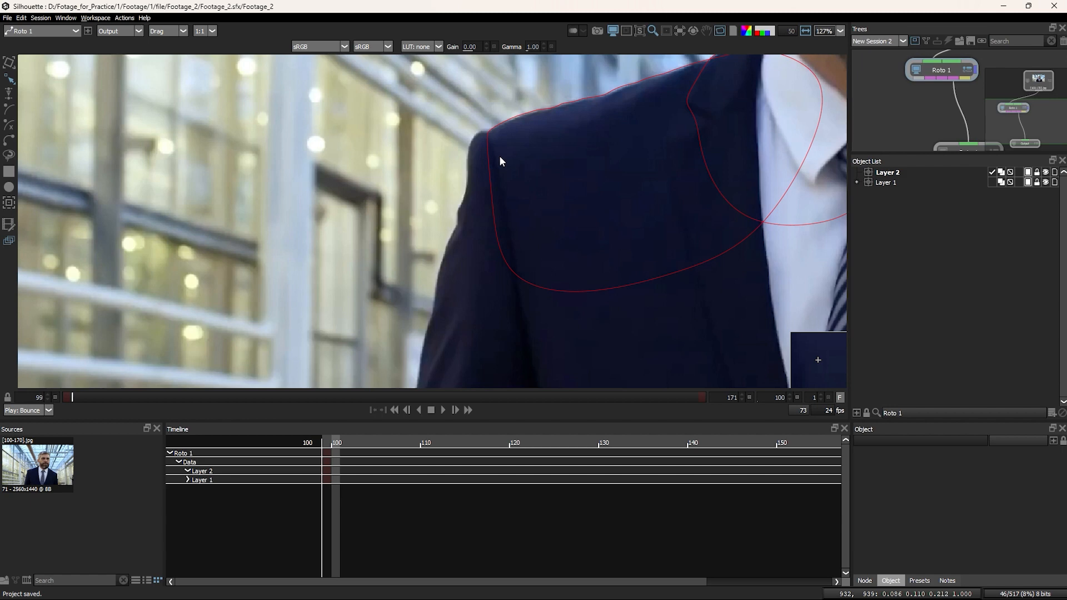
left_click_drag(500, 156, 506, 149)
left_click(498, 122)
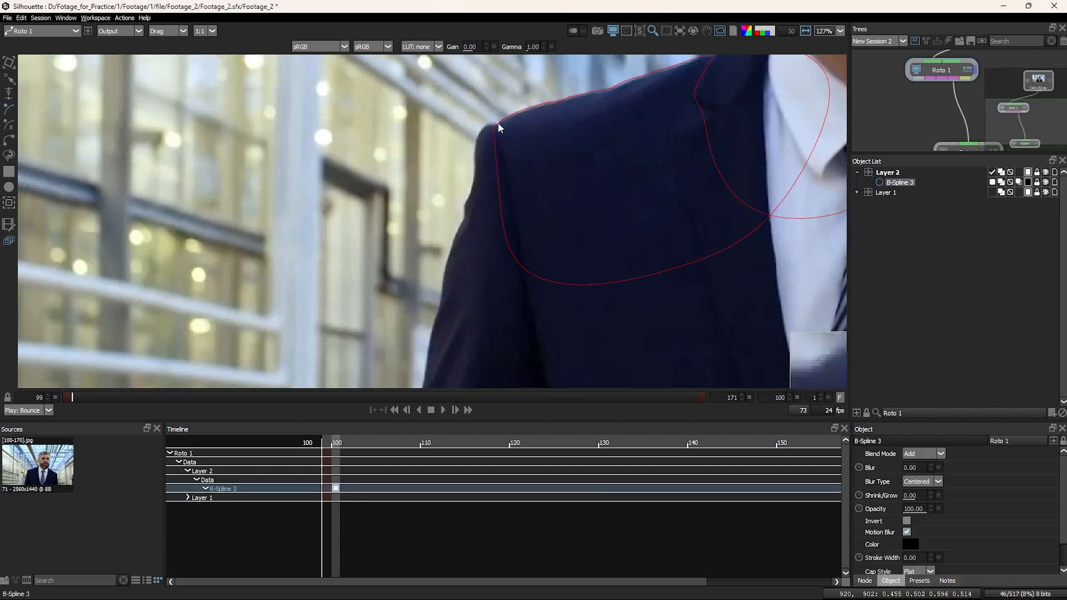
left_click(484, 118)
left_click(473, 135)
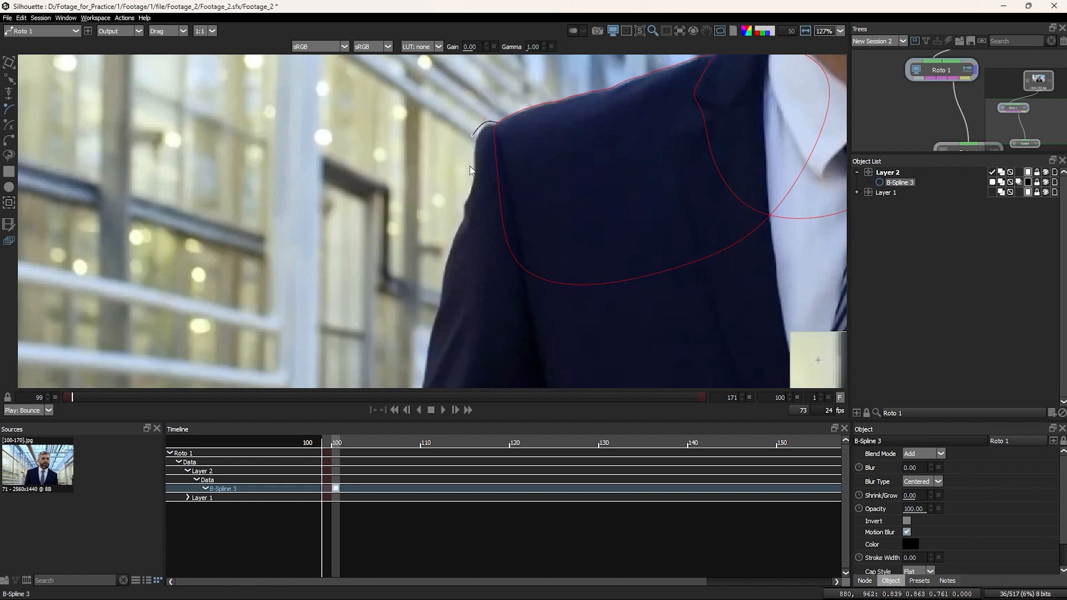
left_click(470, 169)
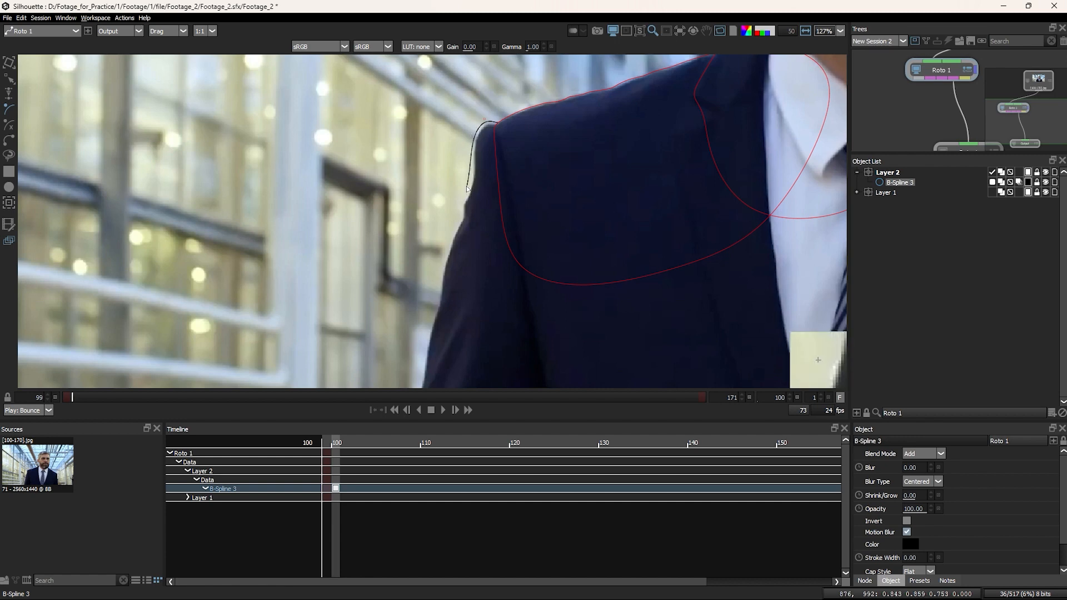
left_click(458, 215)
left_click(448, 246)
Step: Continue the B-spline along the outer edge of the lower sleeve to just below the image border
scroll(444, 266, "up", 1)
left_click_drag(444, 267, 486, 170)
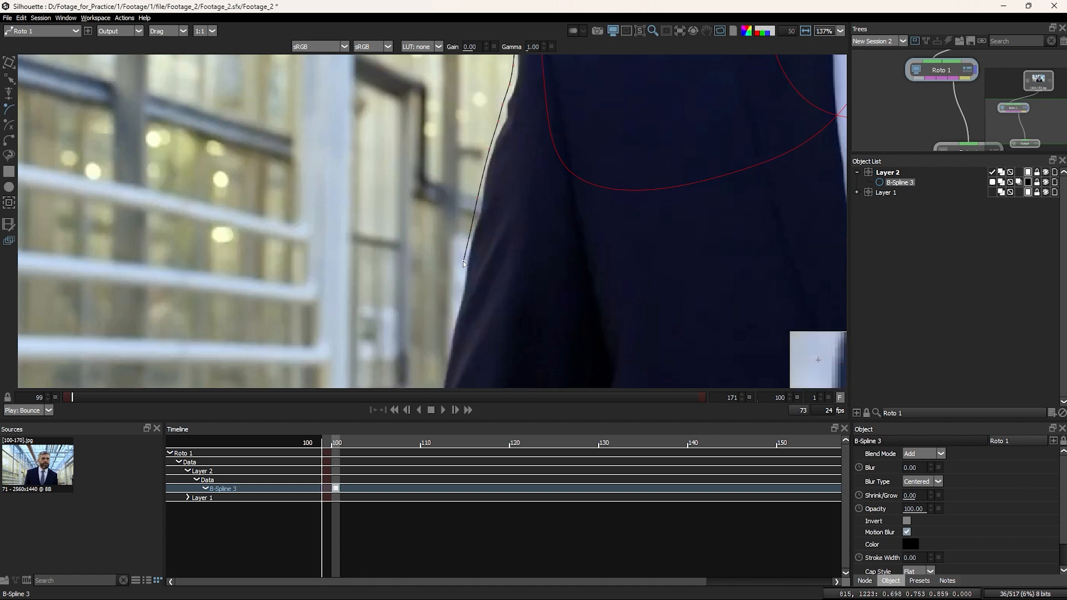
left_click_drag(464, 264, 486, 150)
left_click(481, 177)
left_click(469, 218)
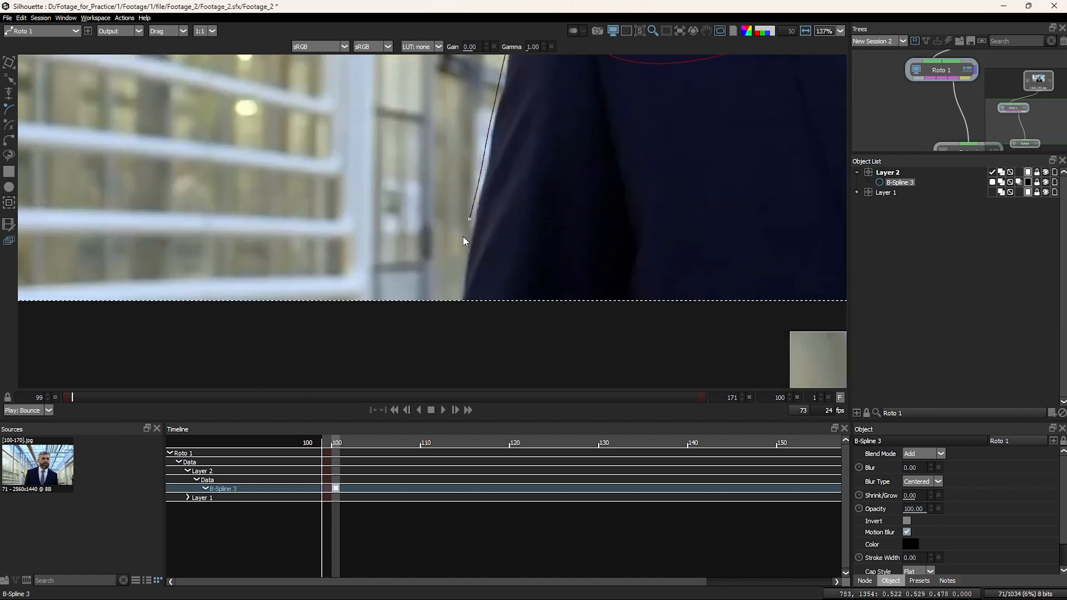
left_click(462, 248)
left_click(454, 281)
left_click(454, 311)
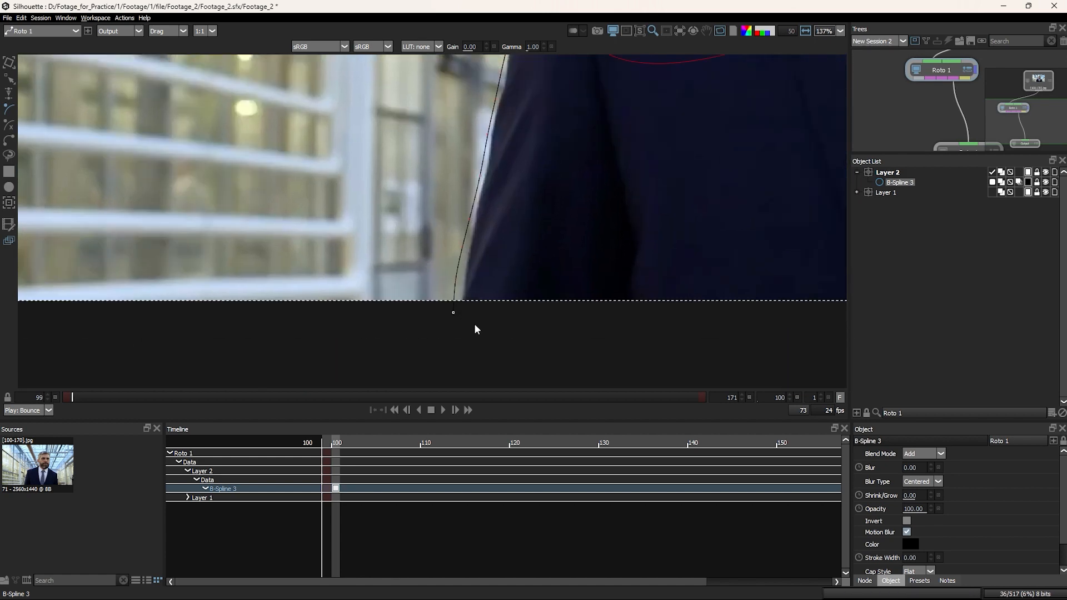
Step: Close the sleeve B-spline by running it up inside the jacket to its starting point at the shoulder, and select the whole shape
left_click(544, 306)
left_click_drag(577, 226, 502, 287)
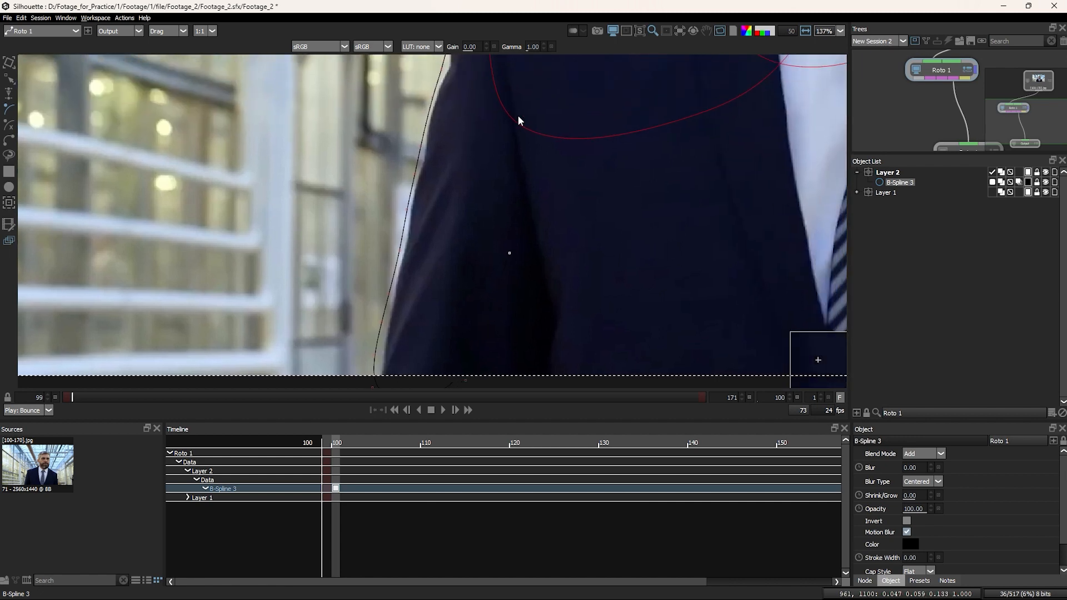
left_click_drag(519, 116, 508, 272)
left_click(495, 198)
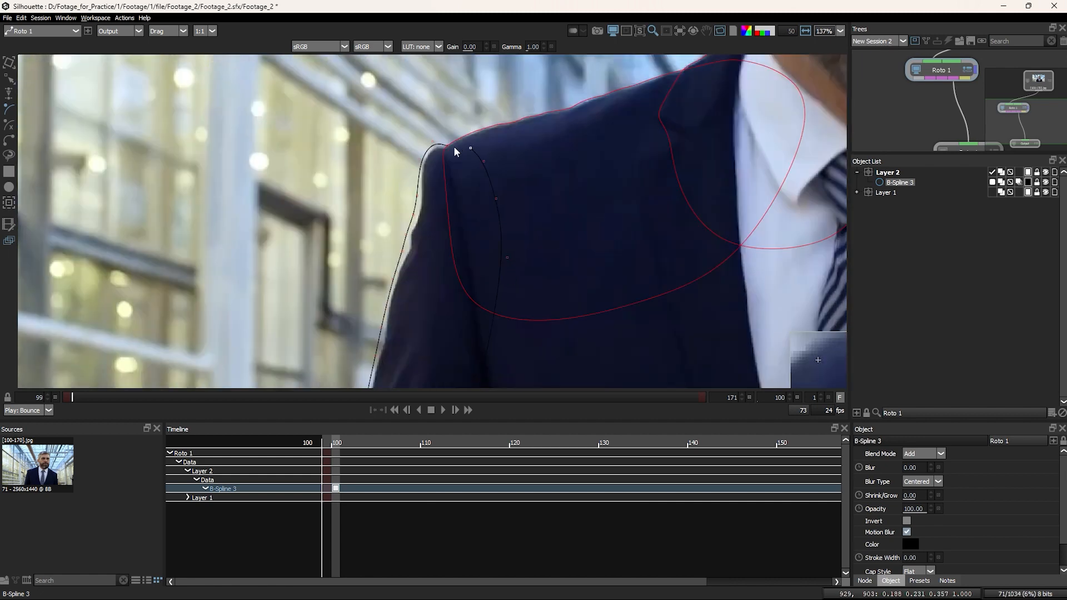
left_click(447, 145)
left_click_drag(520, 221, 570, 232)
left_click_drag(549, 165, 536, 215)
left_click_drag(416, 101, 631, 353)
scroll(500, 269, "up", 3)
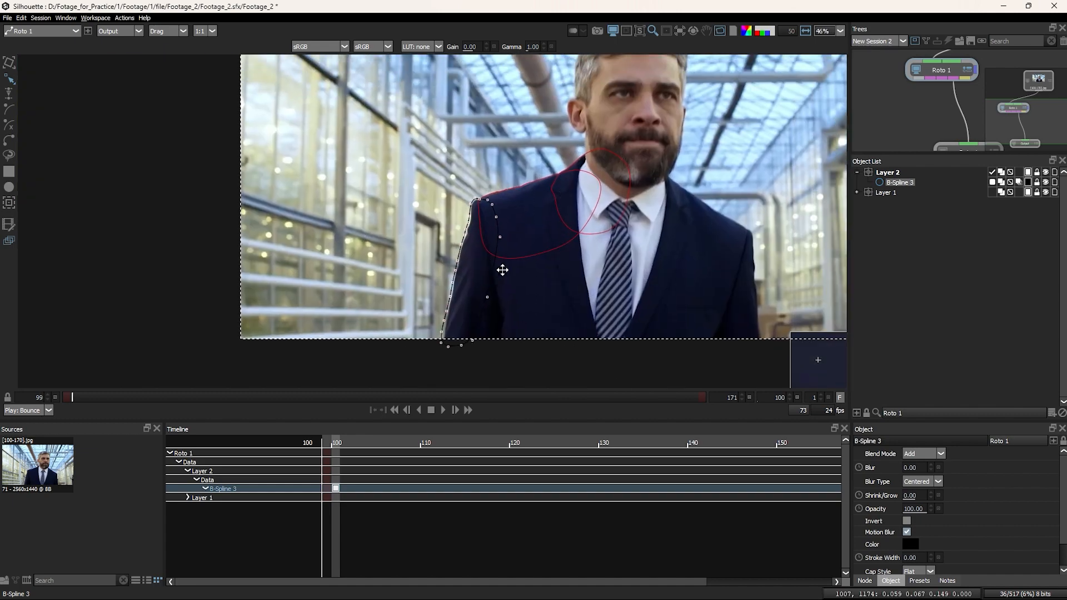
Step: Stabilize the view on the active layer and track the sleeve layer with the Mocha Tracker from frame 100 to frame 103
scroll(481, 226, "up", 1)
key("t")
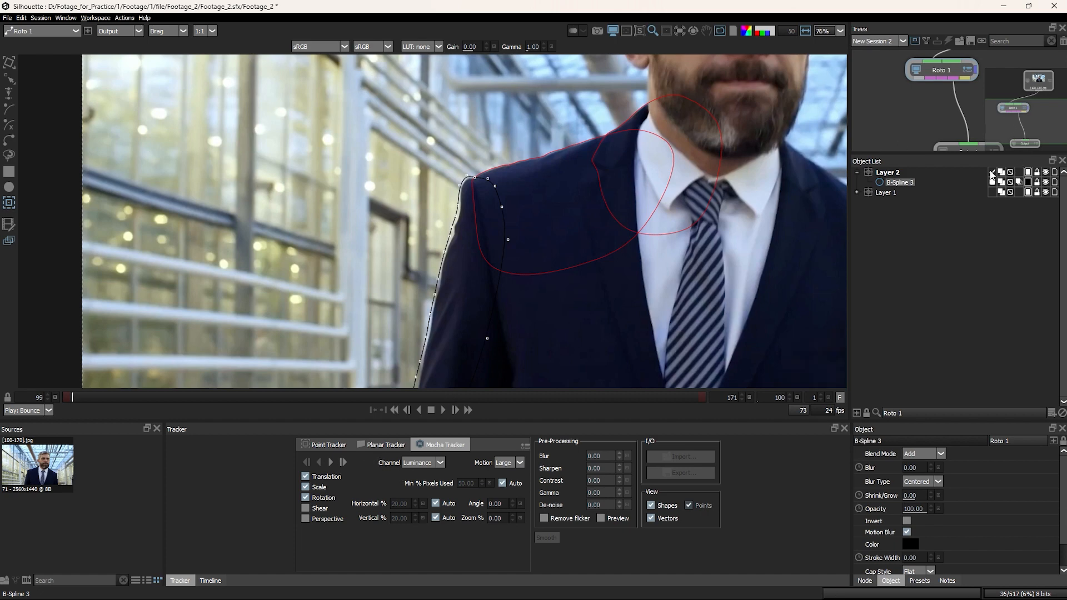
left_click(682, 32)
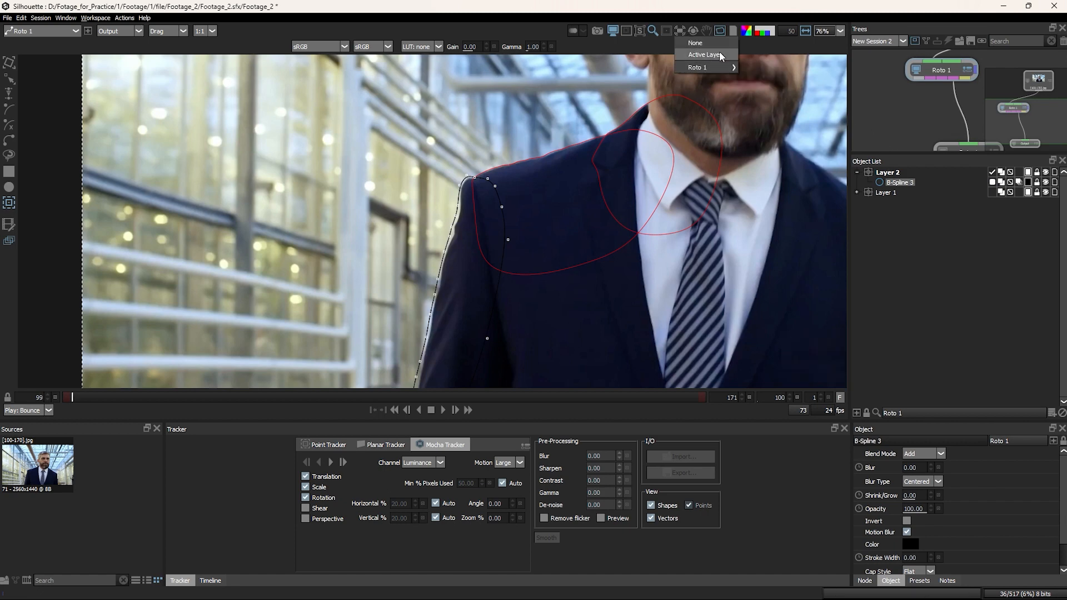
left_click(719, 54)
left_click_drag(607, 269, 615, 231)
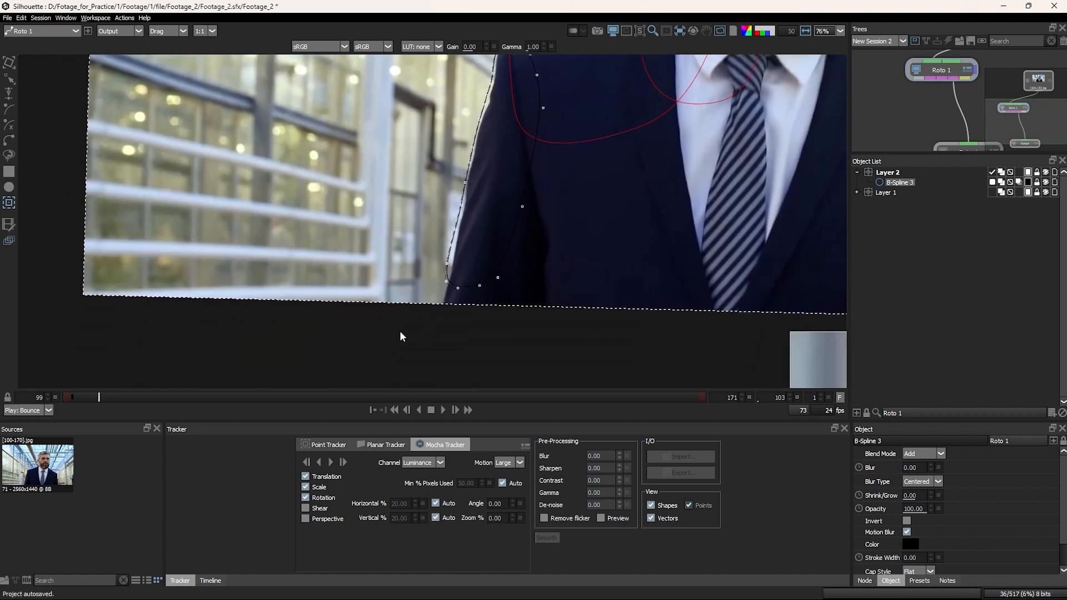
Step: Reshape the sleeve B-spline at frame 103 by moving its lower points down past the image's lower border
key("t")
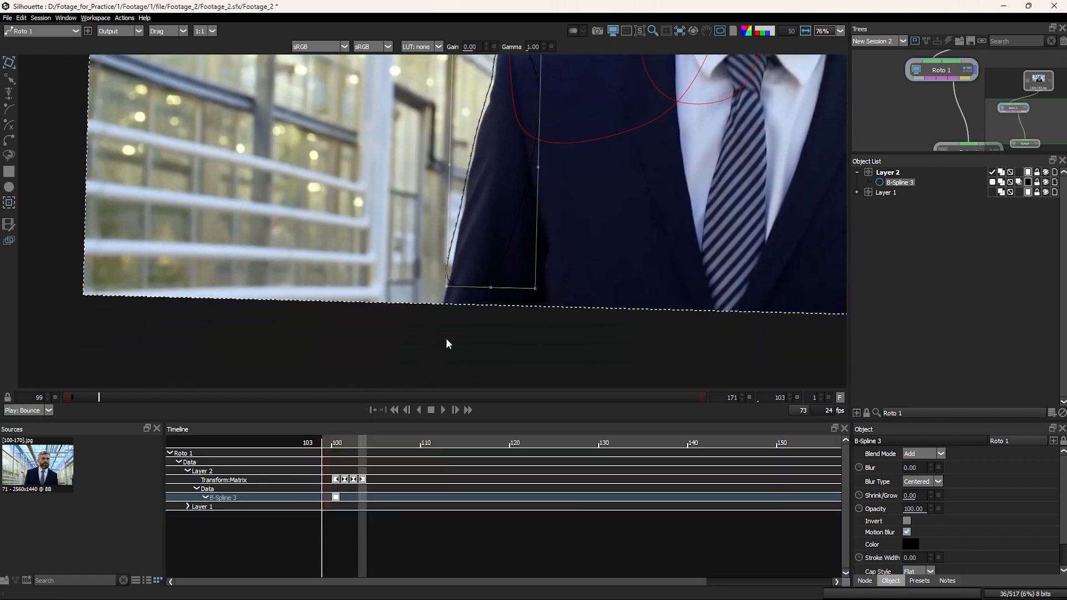
key("r")
left_click_drag(565, 331, 407, 190)
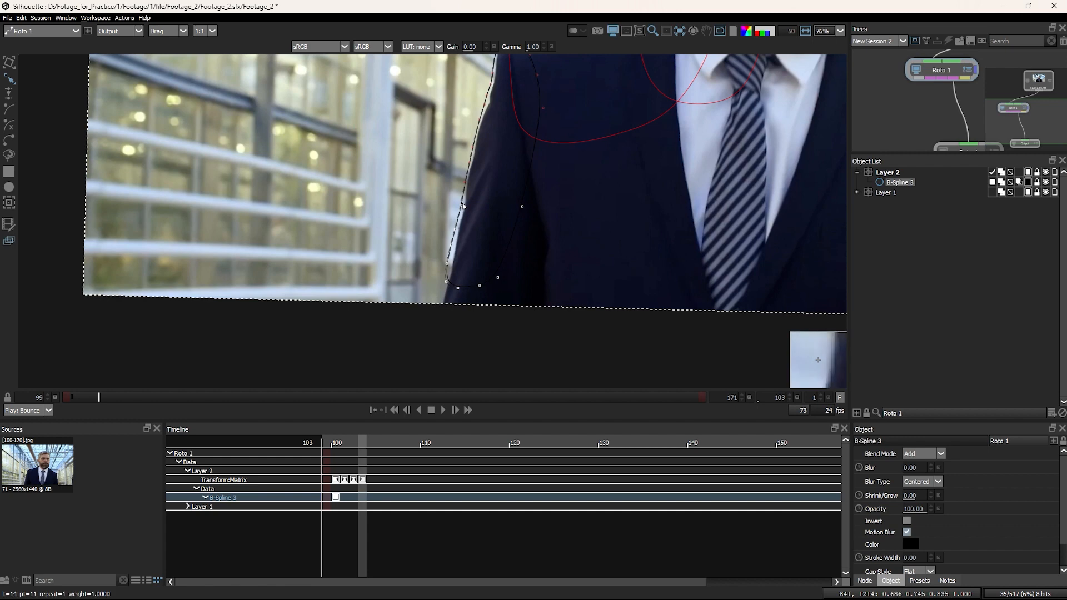
left_click_drag(460, 210, 439, 313)
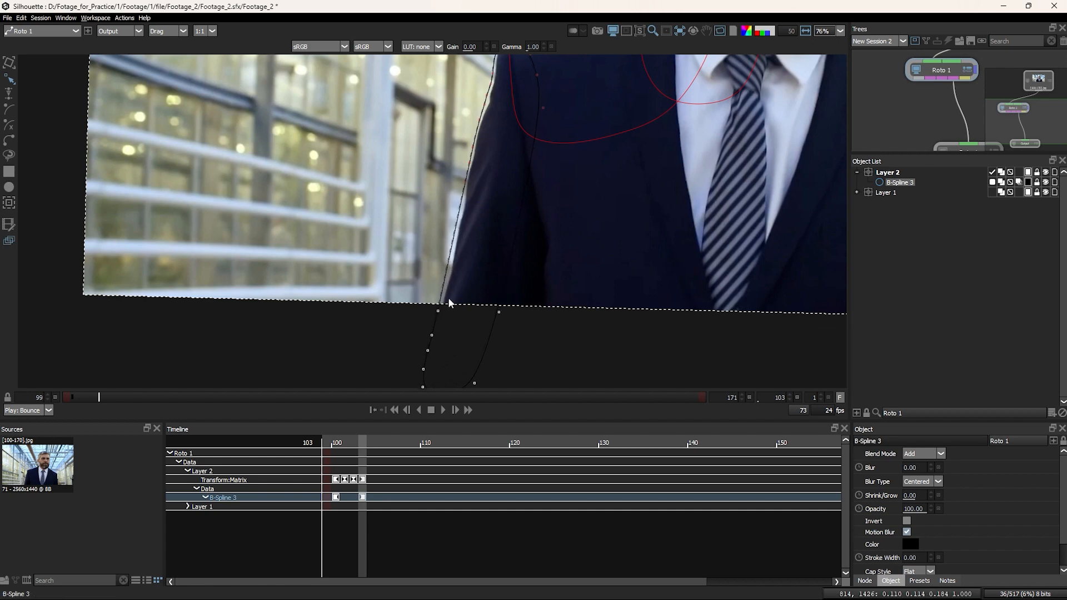
Step: Select the whole sleeve shape and track it forward with the Mocha Tracker to frame 170
scroll(443, 289, "down", 5)
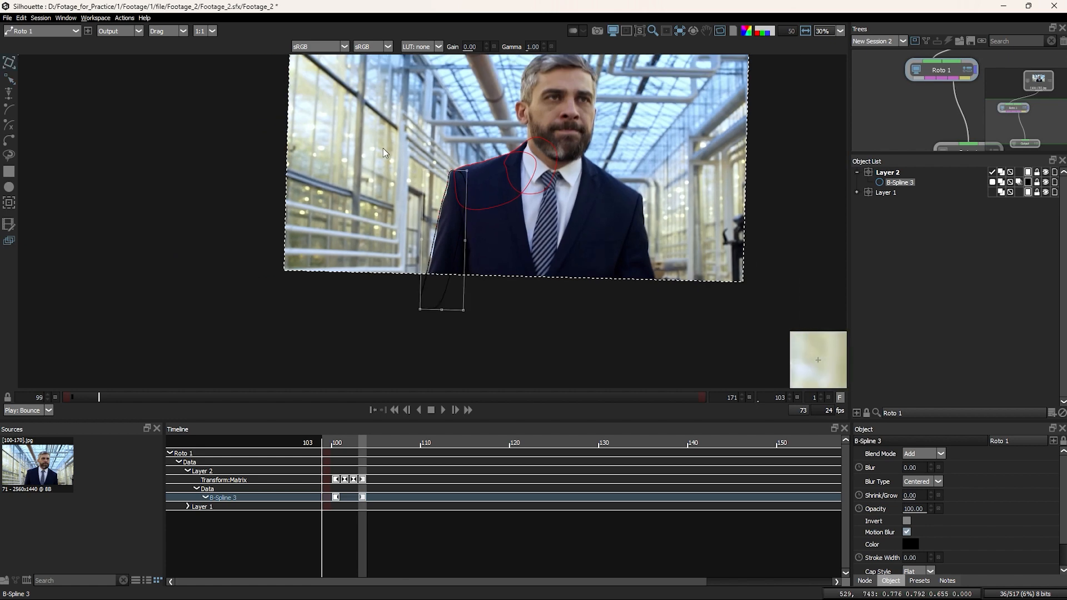
left_click_drag(377, 140, 471, 312)
key("t")
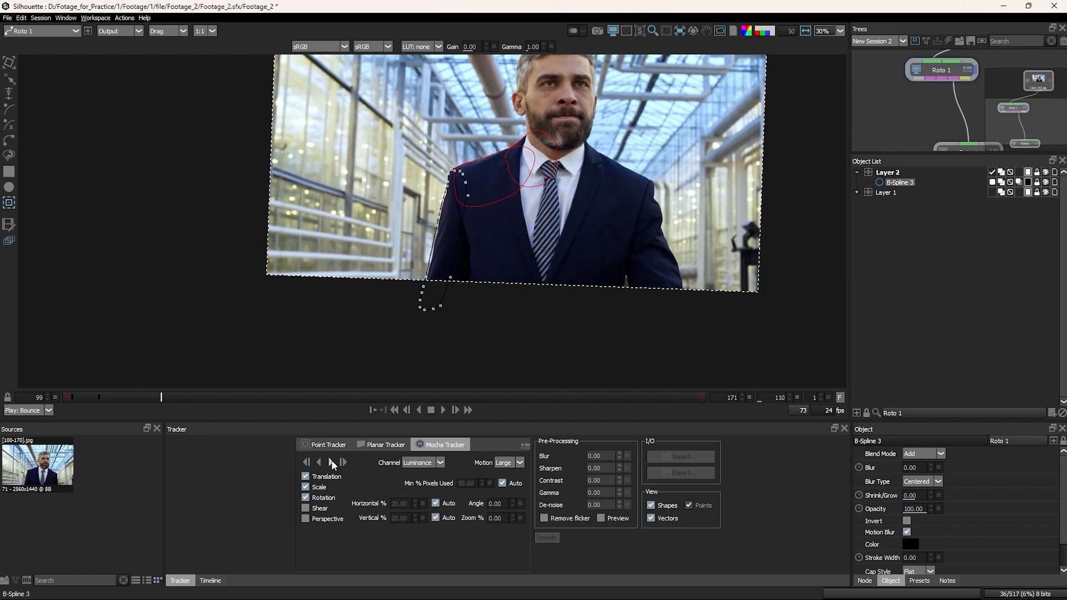
left_click(332, 459)
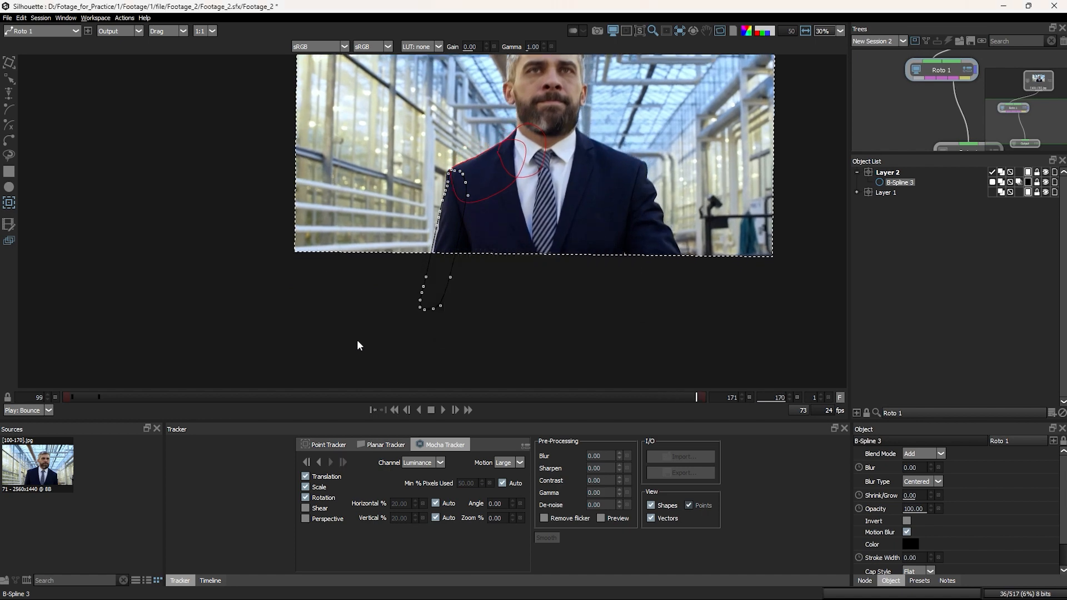
key("t")
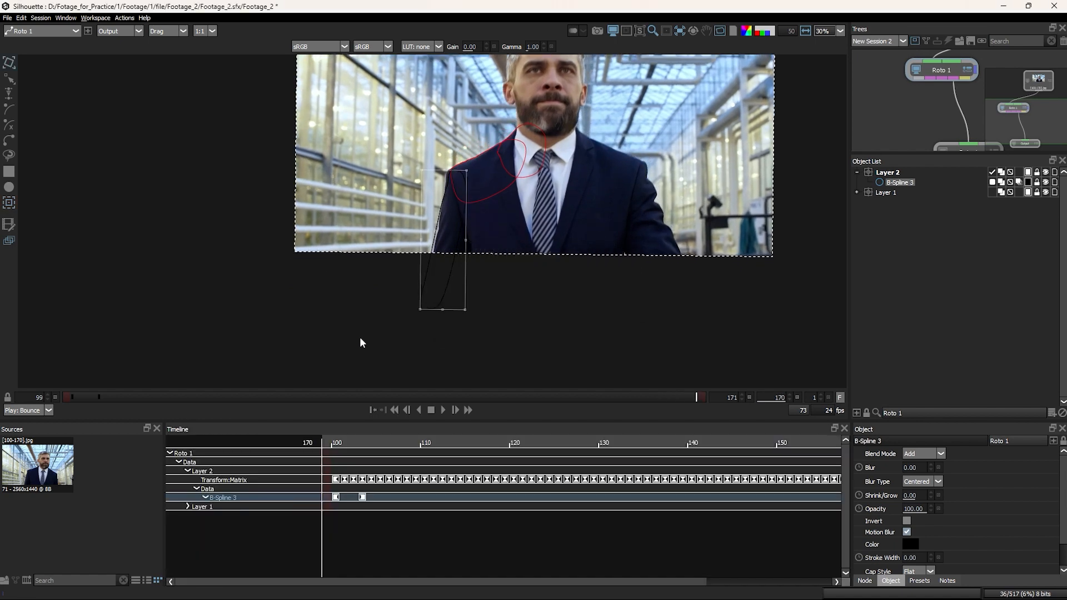
Step: Return to frame 103 and delete the sleeve B-spline, keeping Layer 2 with its tracking data
key("shift+z")
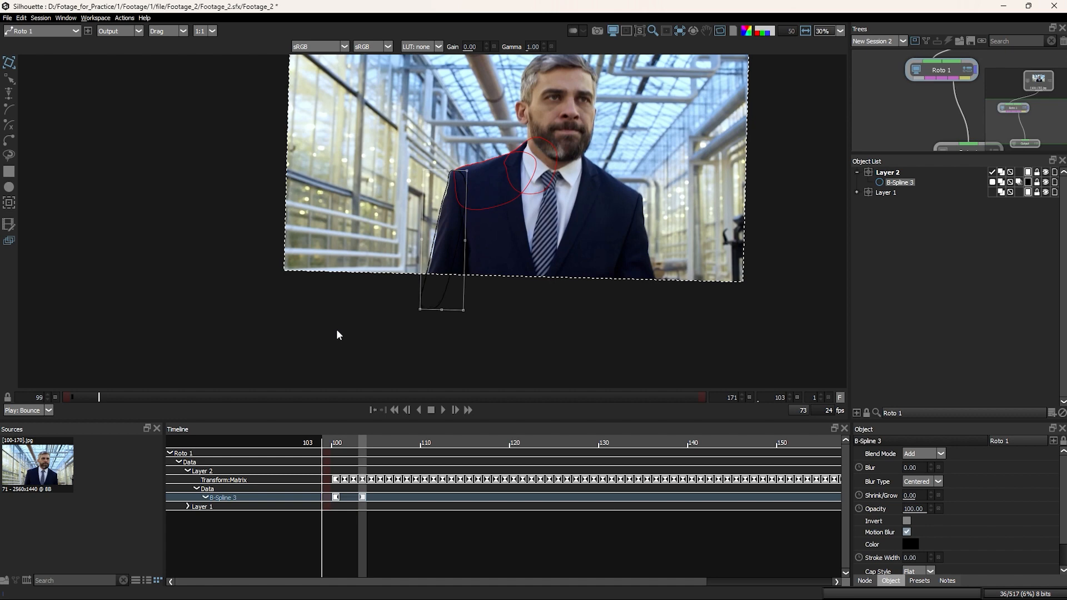
scroll(459, 209, "up", 3)
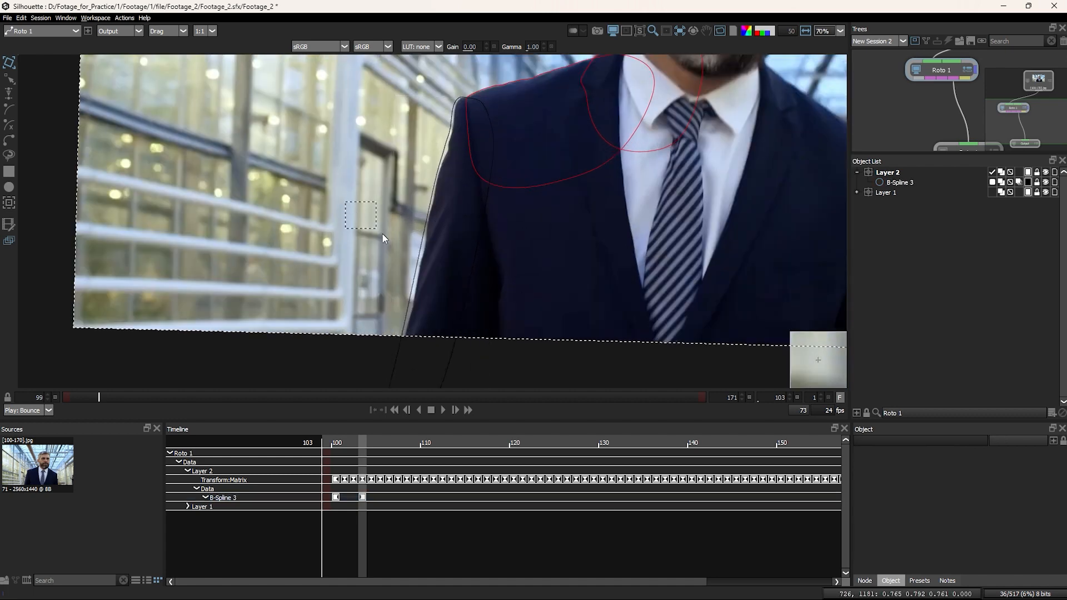
key("Delete")
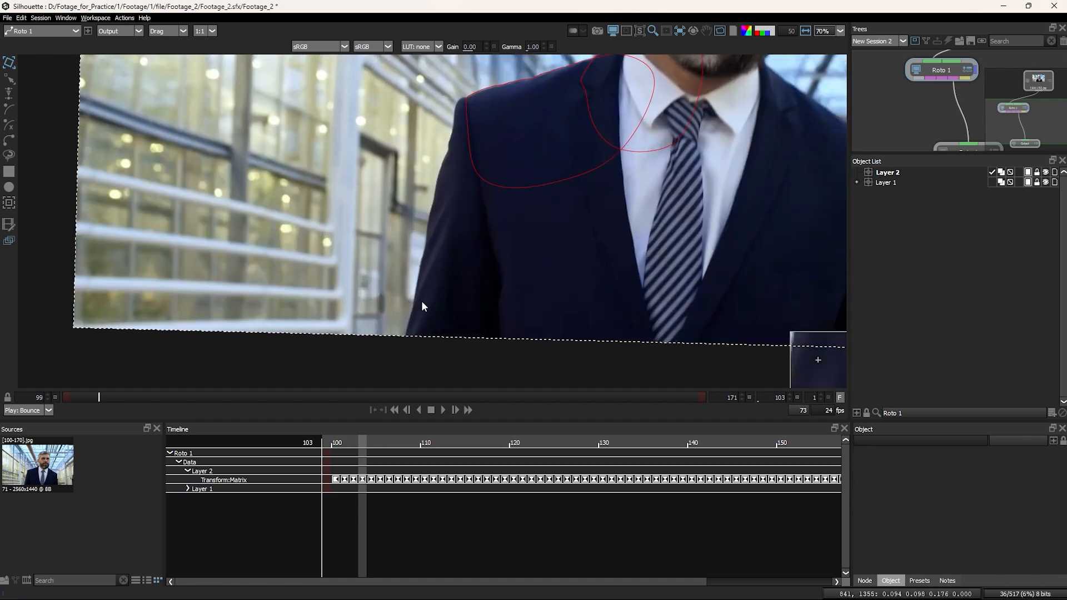
Step: Step through the stabilized clip between frames 100 and 109 to examine the shoulder and sleeve edge, stopping at frame 108
key("Left")
key("Left")
key("Left")
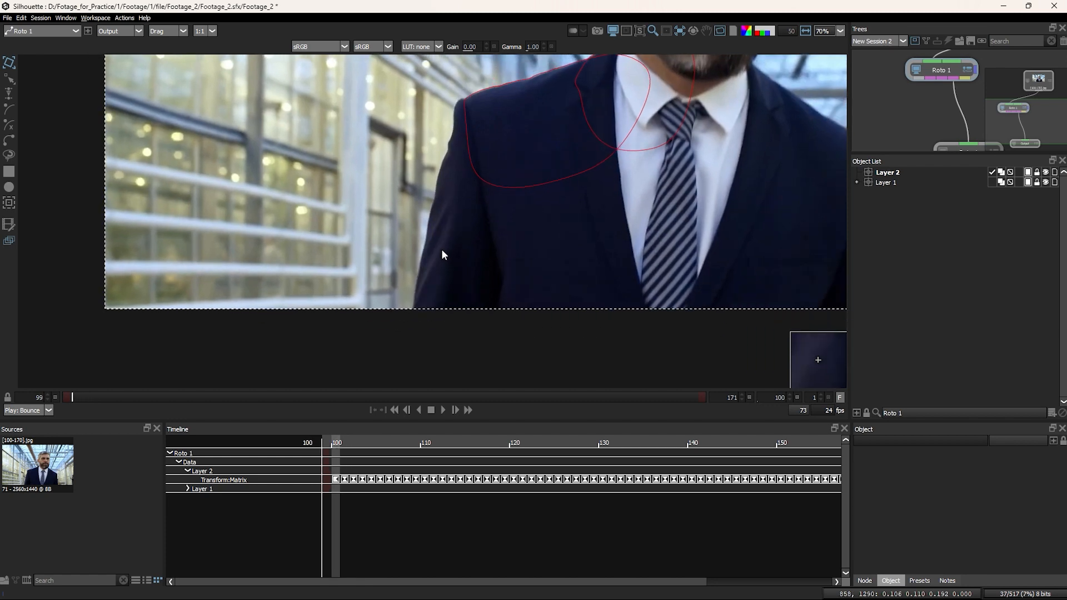
left_click_drag(475, 198, 464, 258)
scroll(473, 114, "up", 2)
scroll(496, 162, "up", 3)
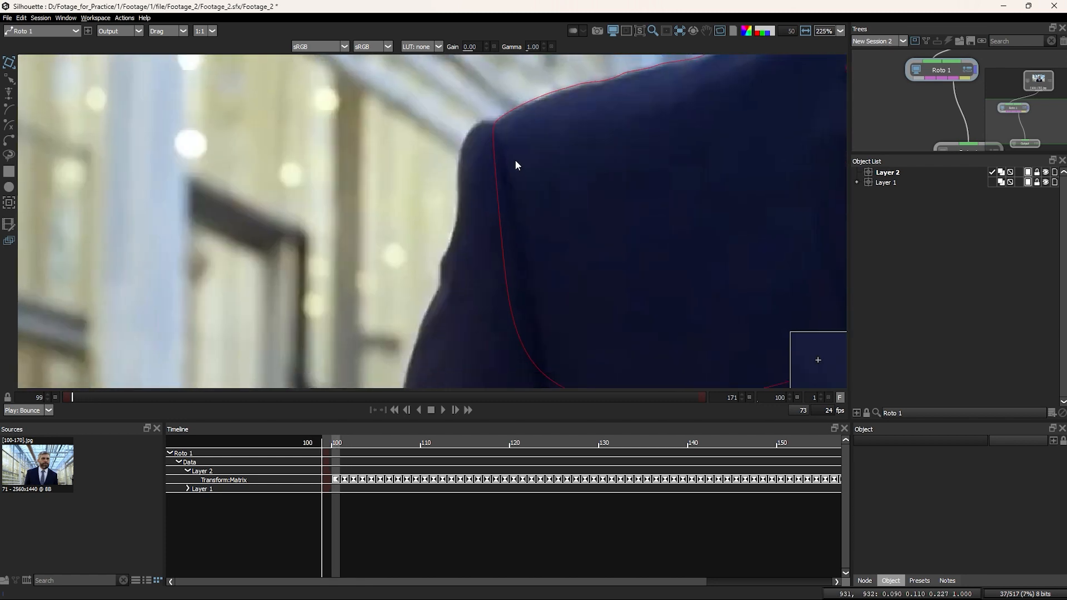
scroll(516, 189, "down", 4)
key("Right")
key("Right")
key("Right")
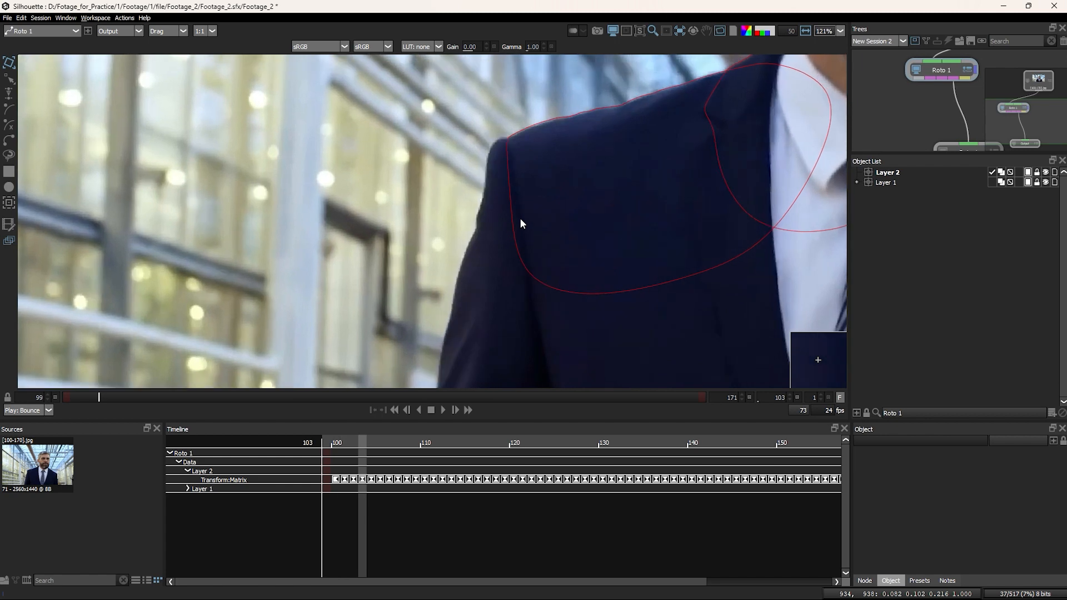
scroll(520, 219, "down", 4)
key("Right")
key("Right")
key("Right")
key("Right")
key("Right")
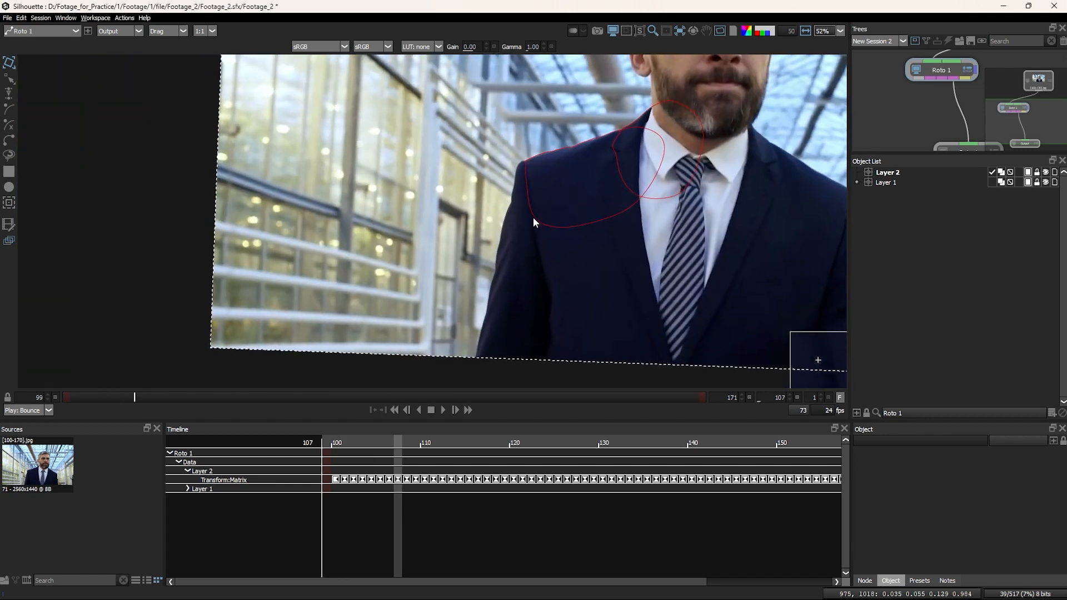
key("Right")
key("Right")
key("Left")
key("Left")
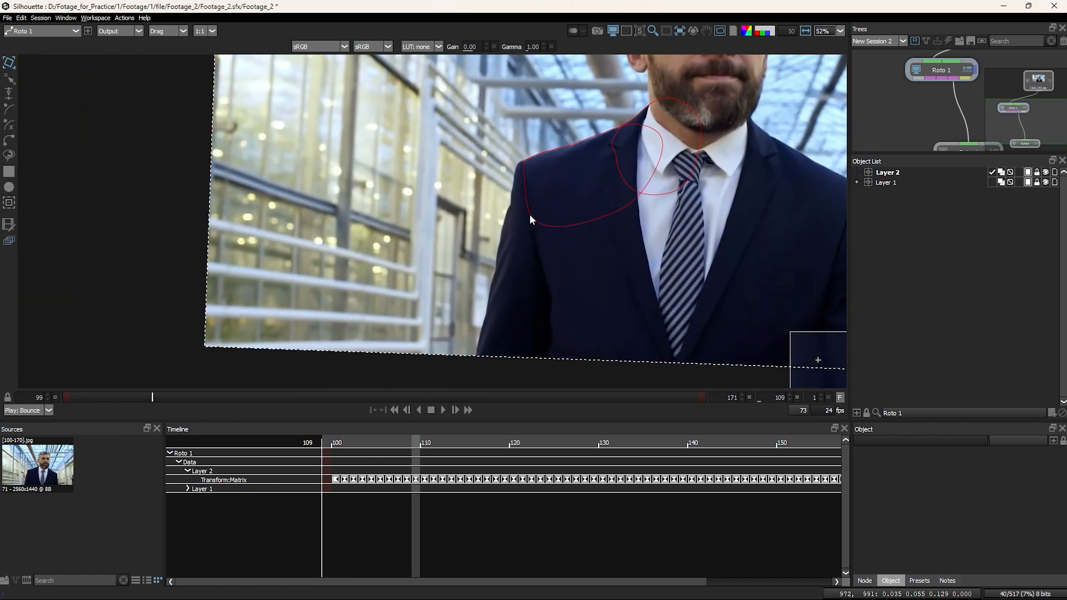
scroll(529, 215, "up", 3)
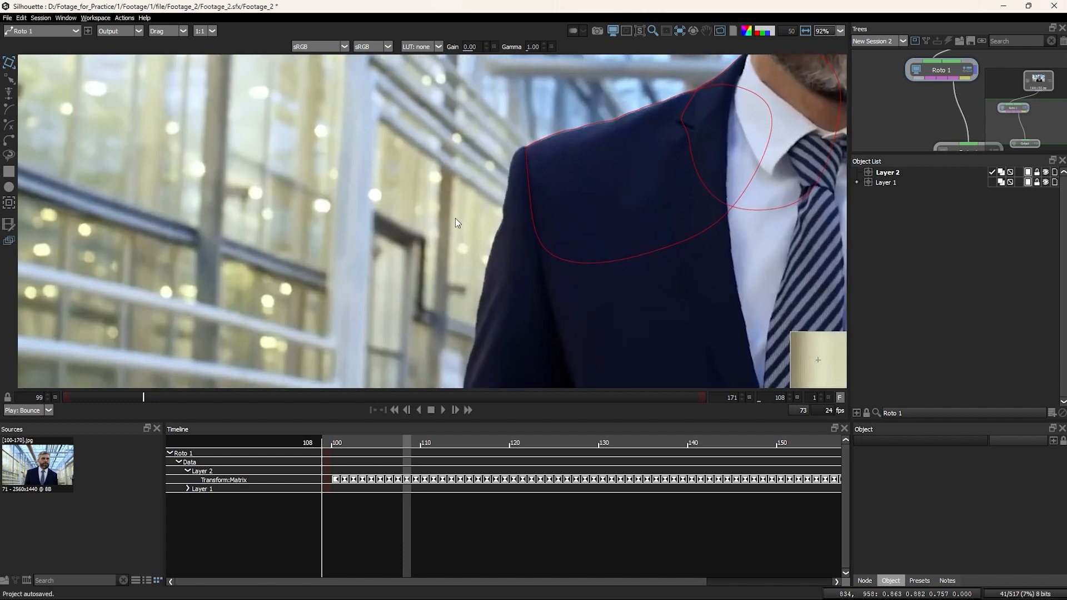
scroll(526, 143, "up", 3)
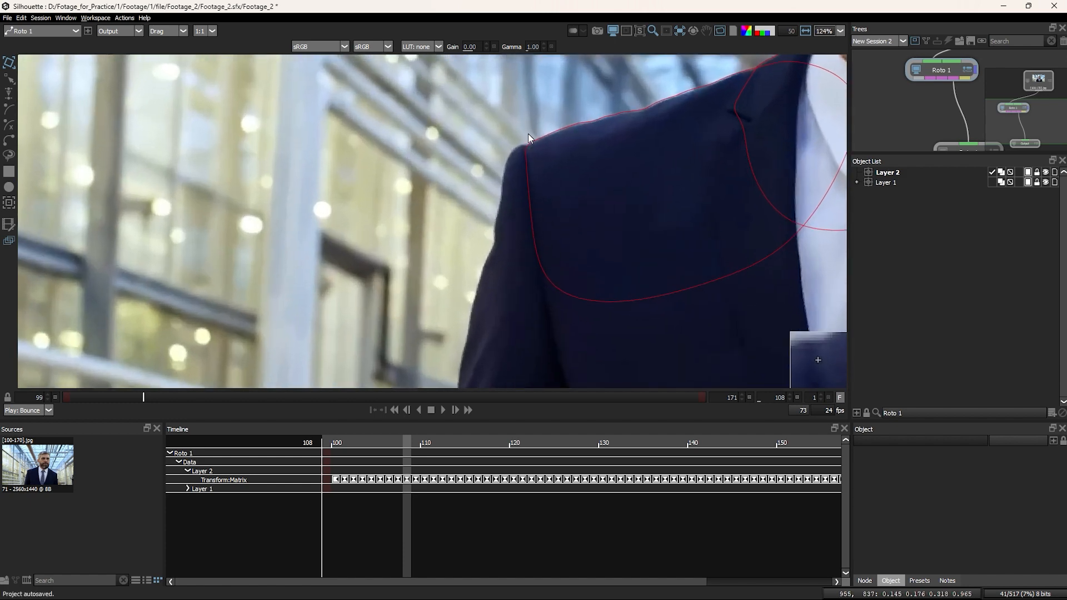
scroll(528, 135, "down", 4)
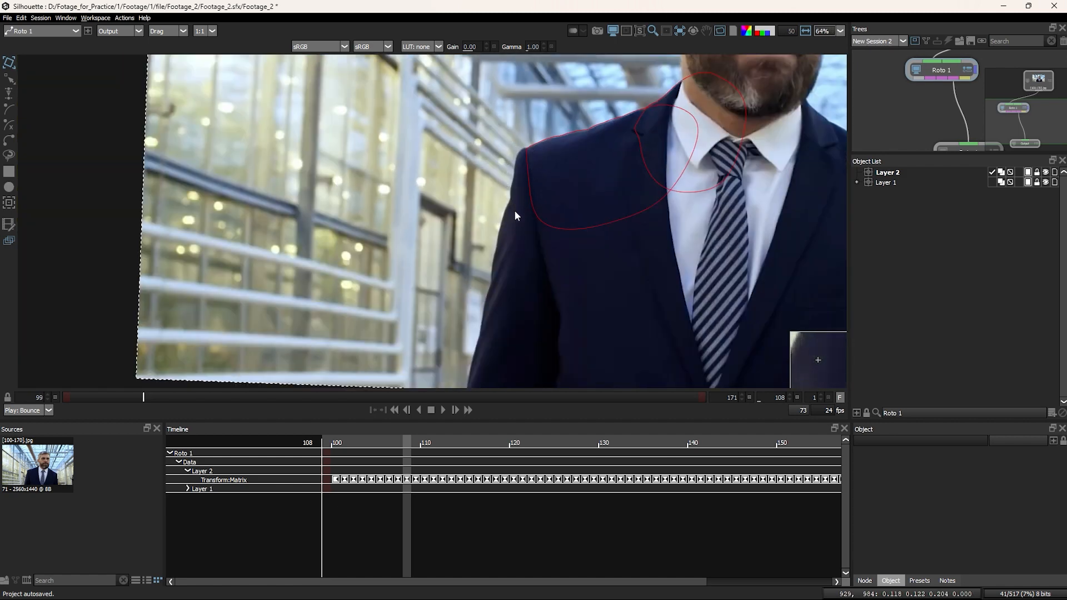
left_click_drag(485, 304, 483, 287)
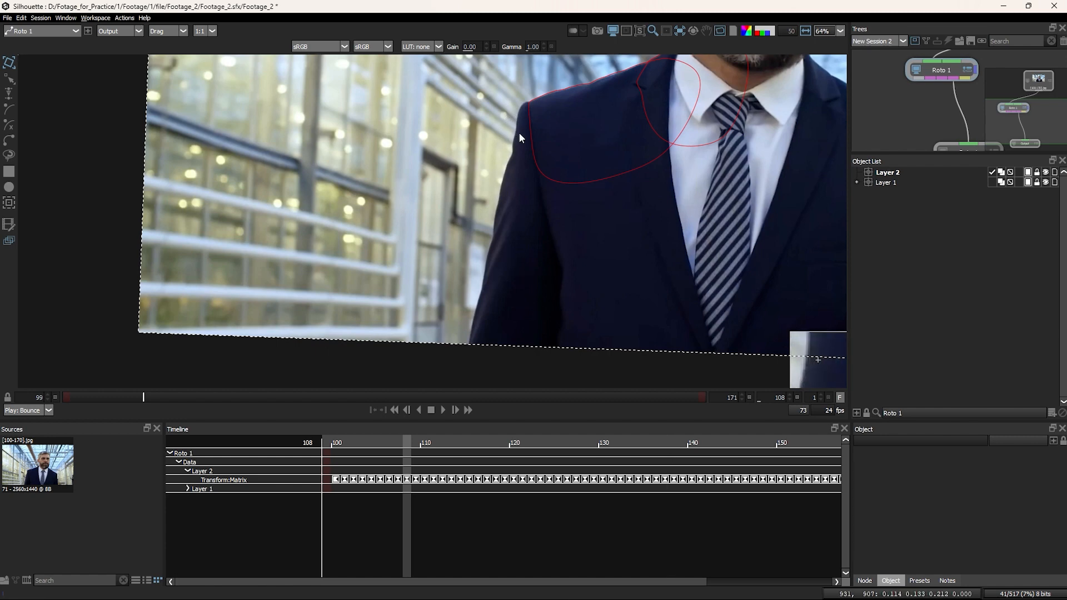
scroll(519, 134, "up", 3)
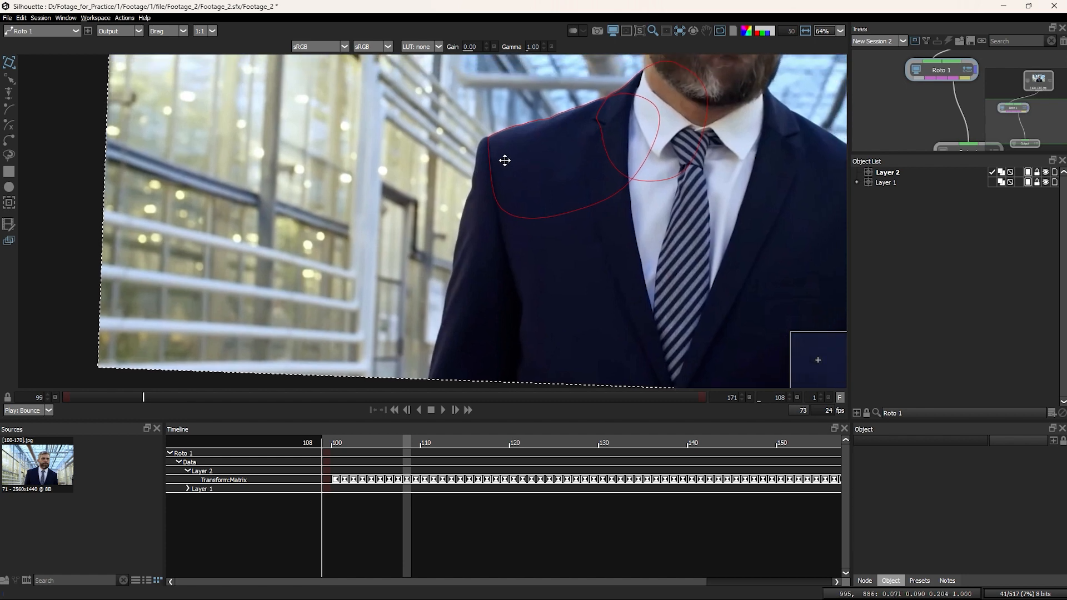
scroll(485, 137, "up", 1)
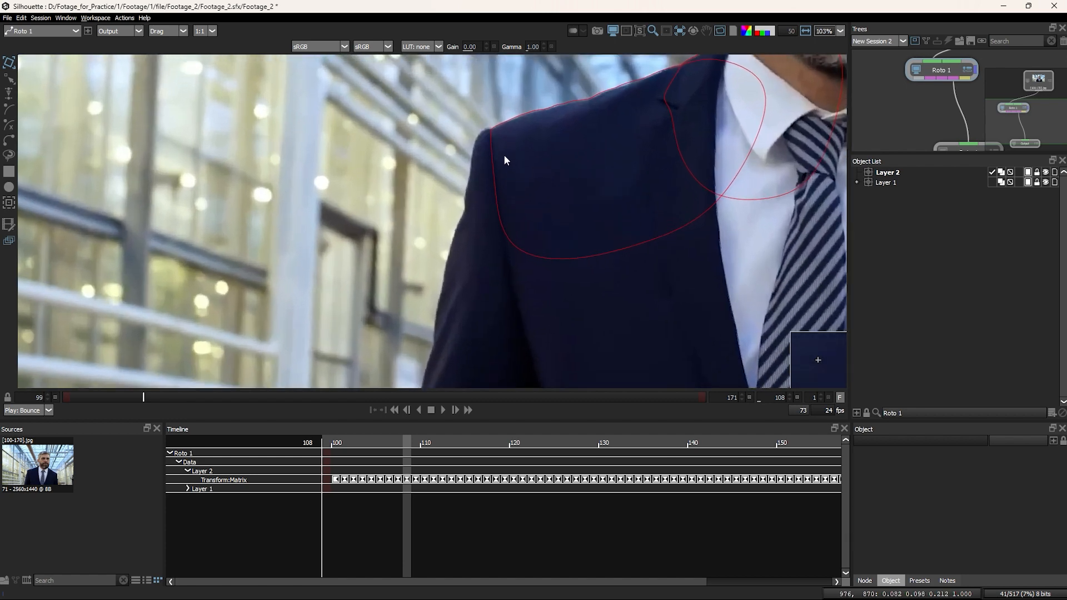
scroll(505, 157, "up", 4)
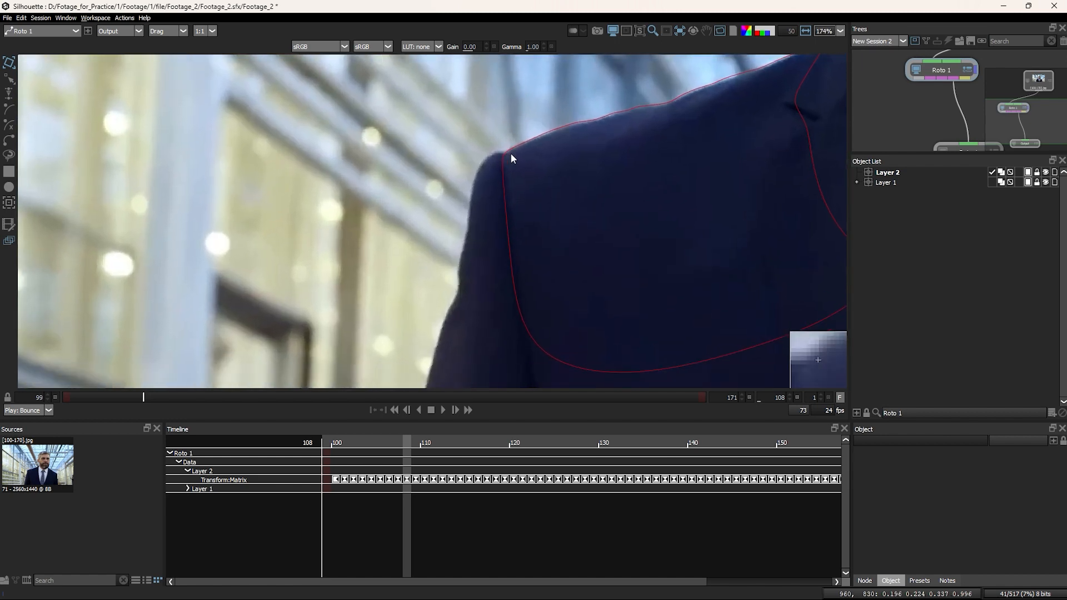
Step: Enlarge the viewer to fill the window, check the sleeve at frame 110 and return to frame 108
key("grave")
left_click_drag(674, 216, 394, 271)
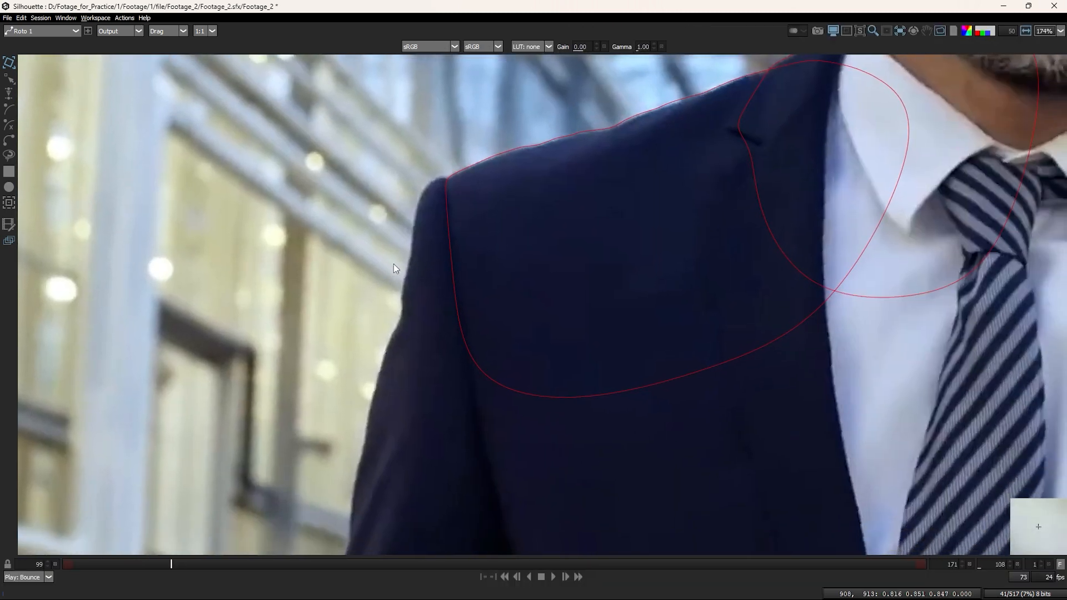
scroll(431, 215, "up", 1)
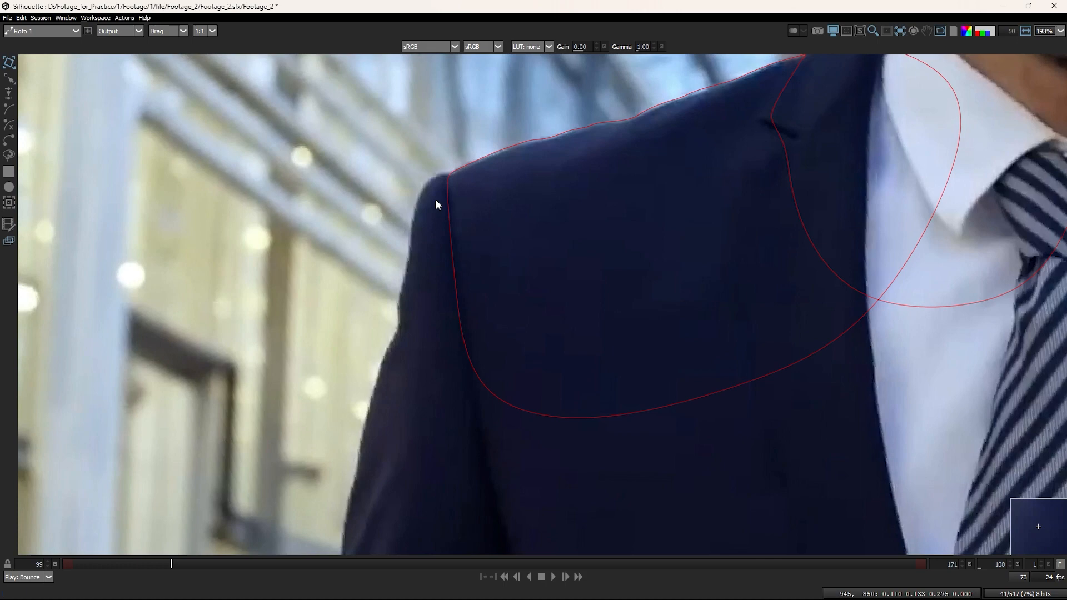
key("Home")
left_click(195, 563)
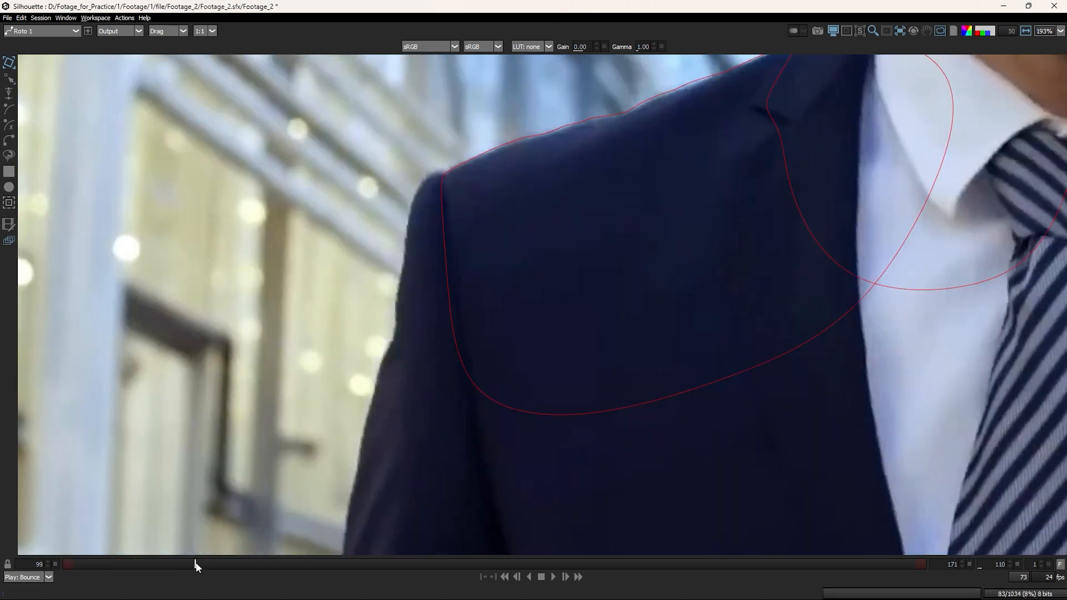
scroll(482, 224, "down", 10)
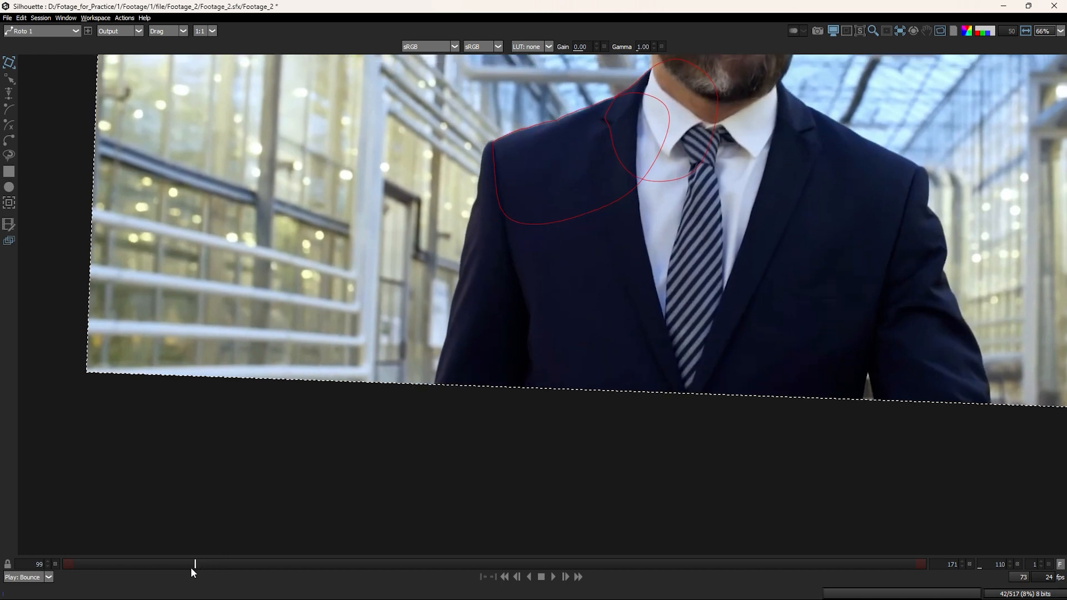
key("z")
key("z")
key("z")
key("Right")
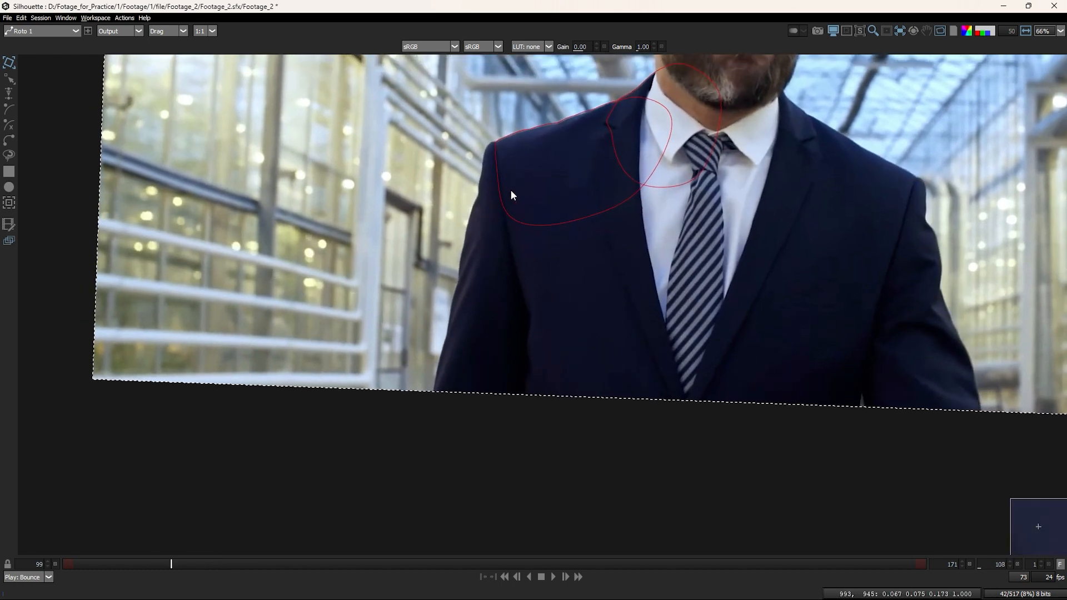
Step: Start a new B-spline at the shoulder seam and trace the rounded shoulder and upper sleeve edge at frame 108
scroll(487, 280, "up", 10)
scroll(507, 257, "up", 2)
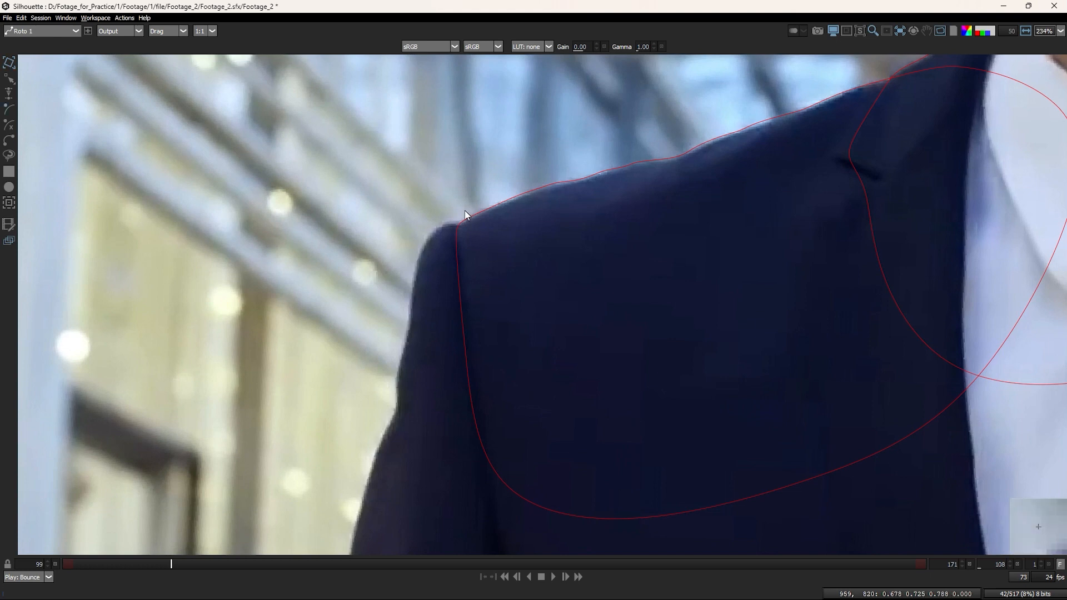
scroll(464, 210, "up", 2)
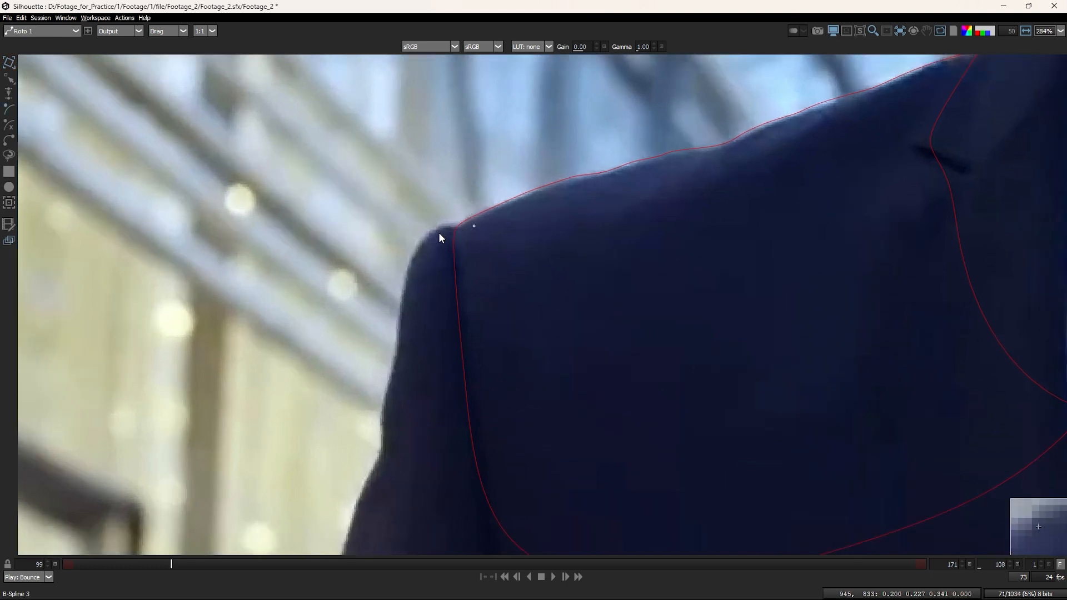
left_click(418, 237)
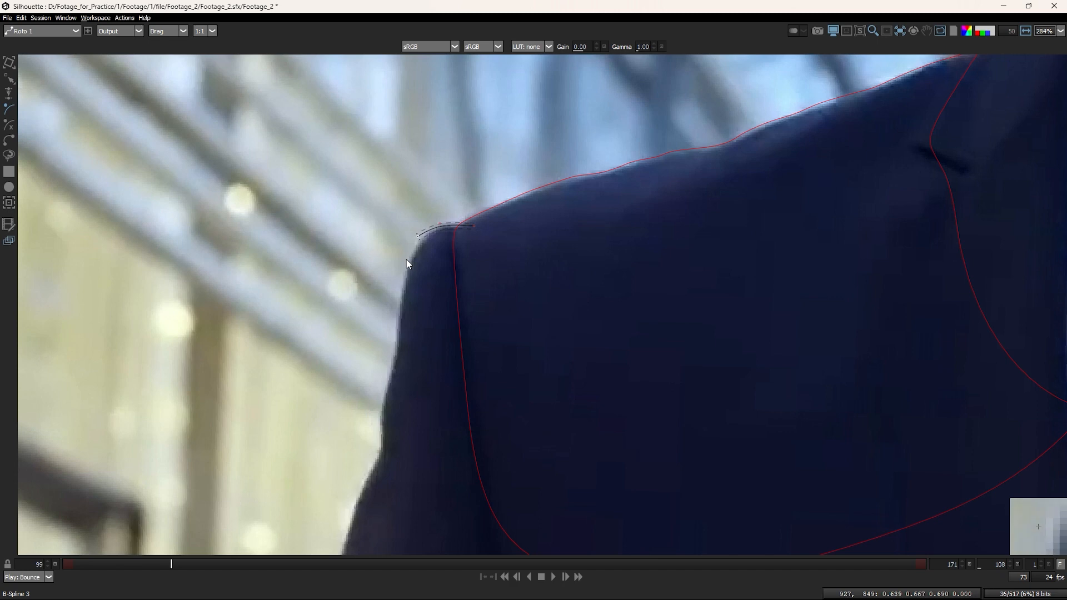
left_click(407, 261)
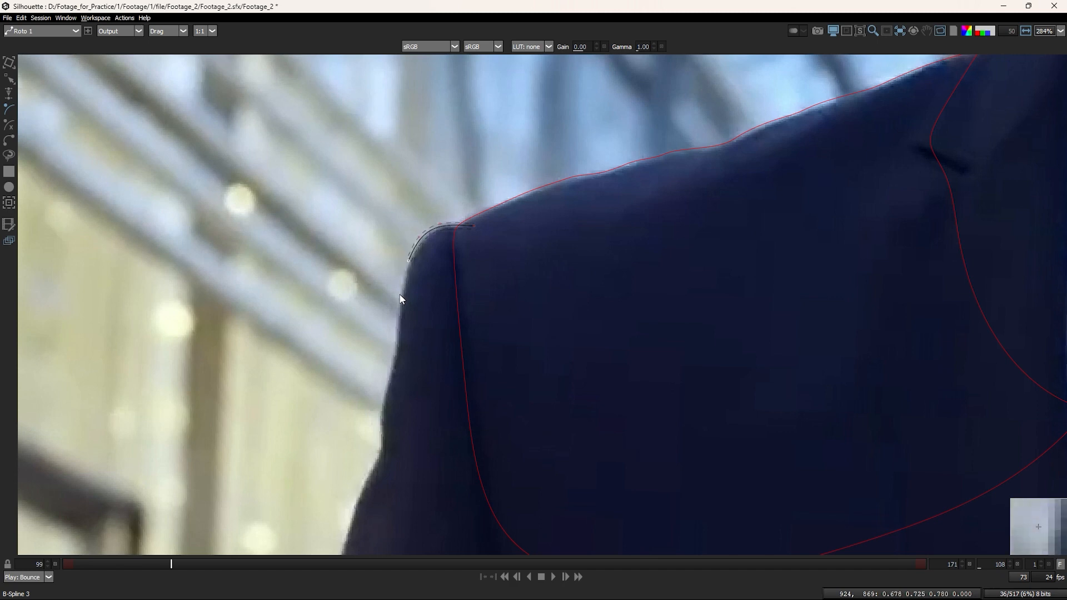
left_click(400, 295)
left_click(398, 320)
left_click_drag(399, 323, 429, 207)
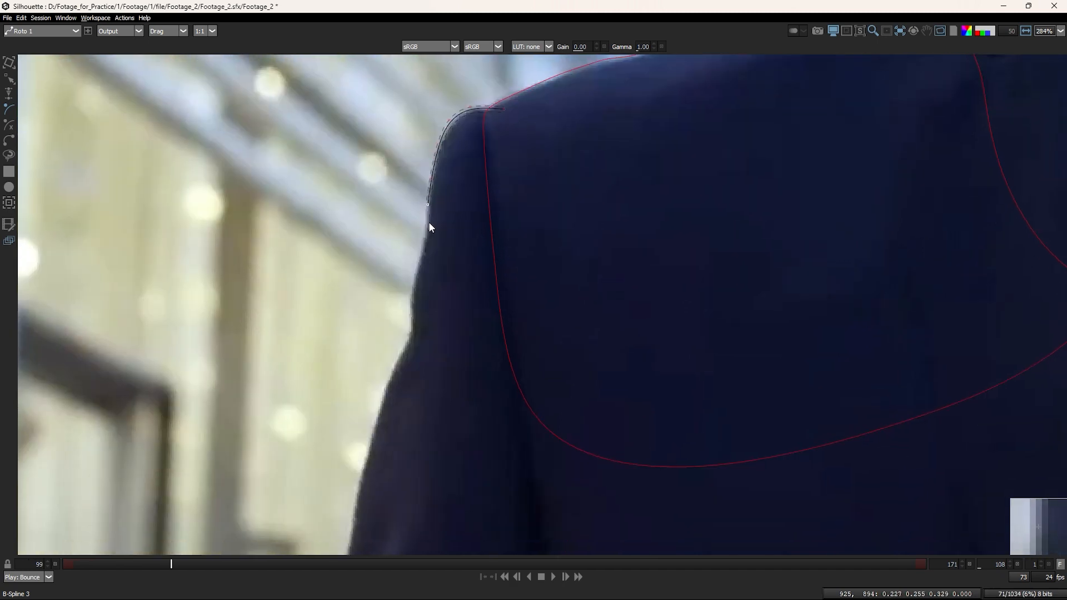
Step: Continue the B-spline down the outer sleeve edge to the small notch on the upper arm
left_click(425, 232)
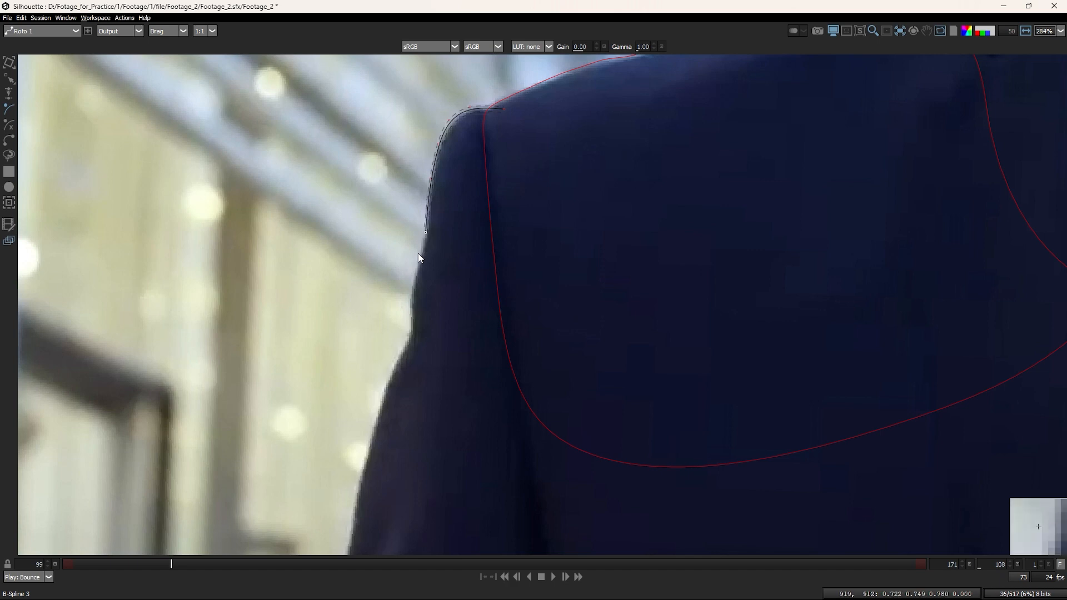
left_click(411, 289)
left_click(408, 310)
left_click(411, 333)
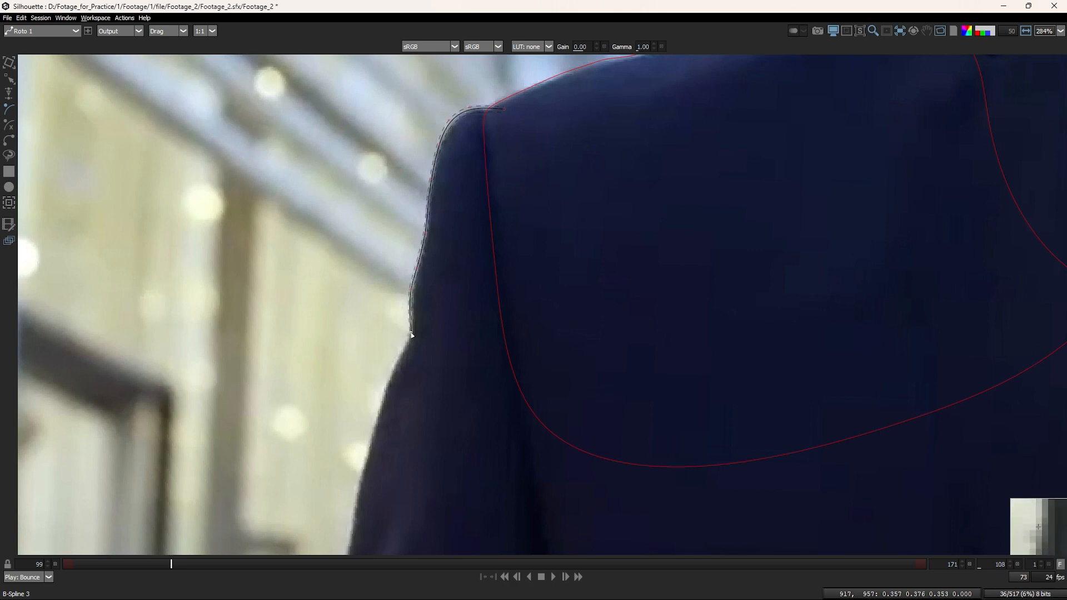
left_click_drag(411, 334, 444, 218)
Step: Extend the B-spline from the upper-arm notch along the outward-sloping outer edge of the sleeve
left_click(433, 235)
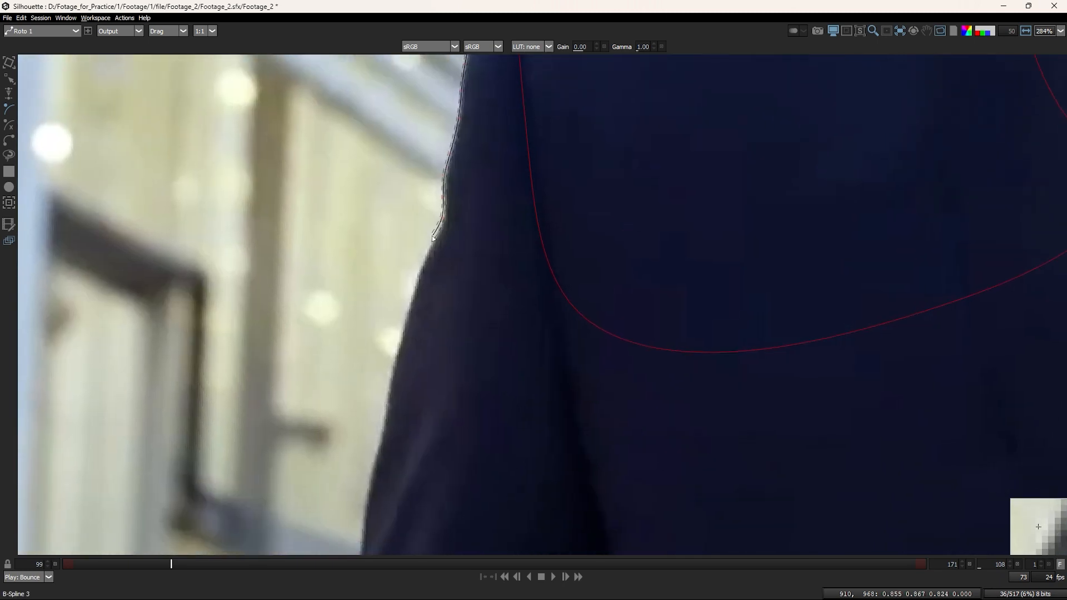
left_click(418, 274)
left_click_drag(417, 274, 437, 183)
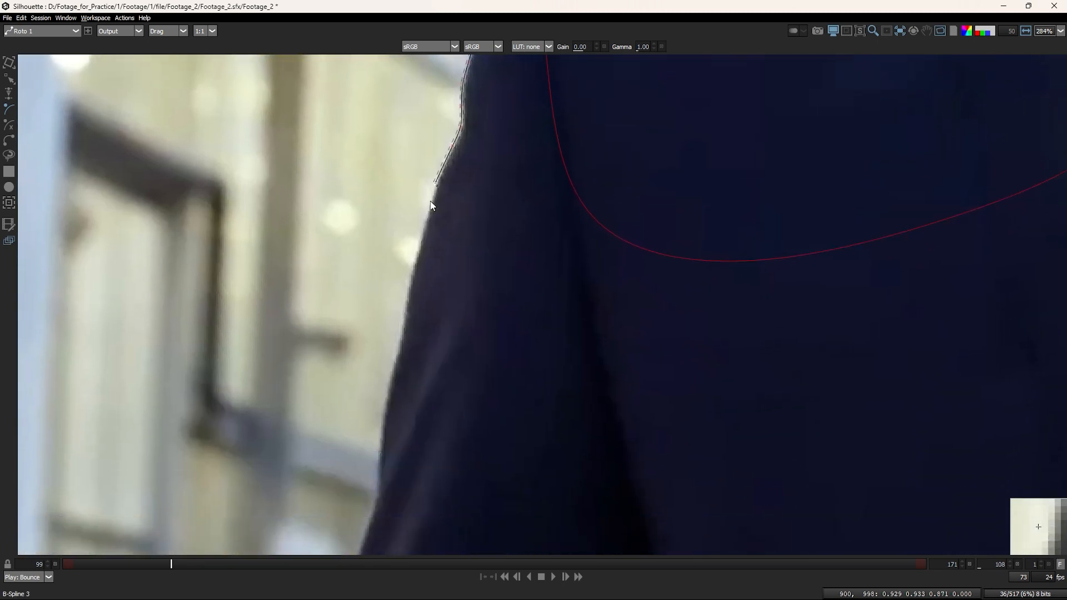
left_click(424, 234)
scroll(425, 244, "down", 2)
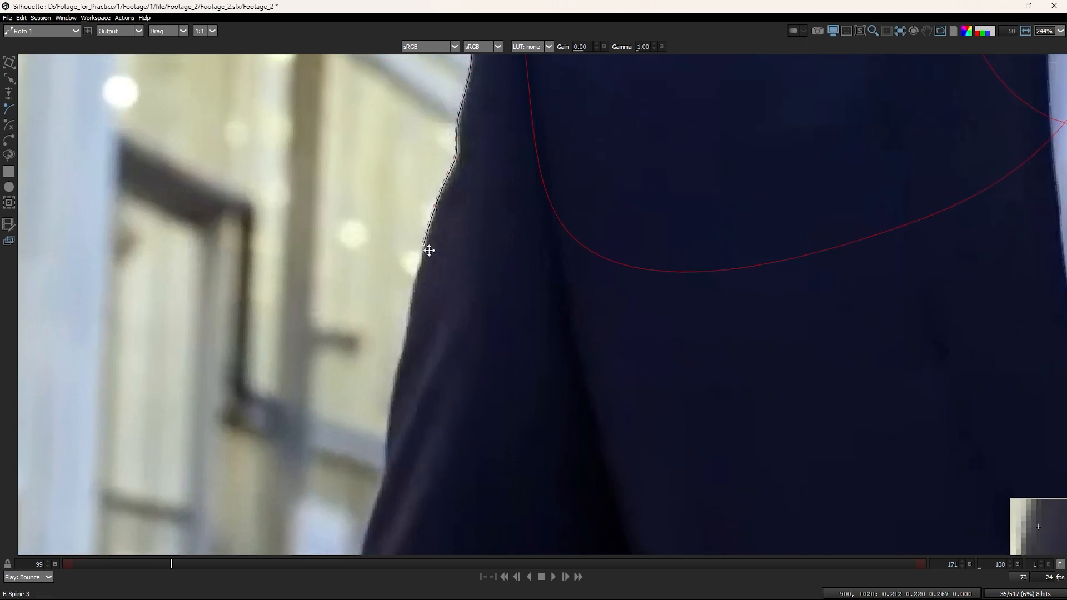
left_click_drag(476, 131, 486, 162)
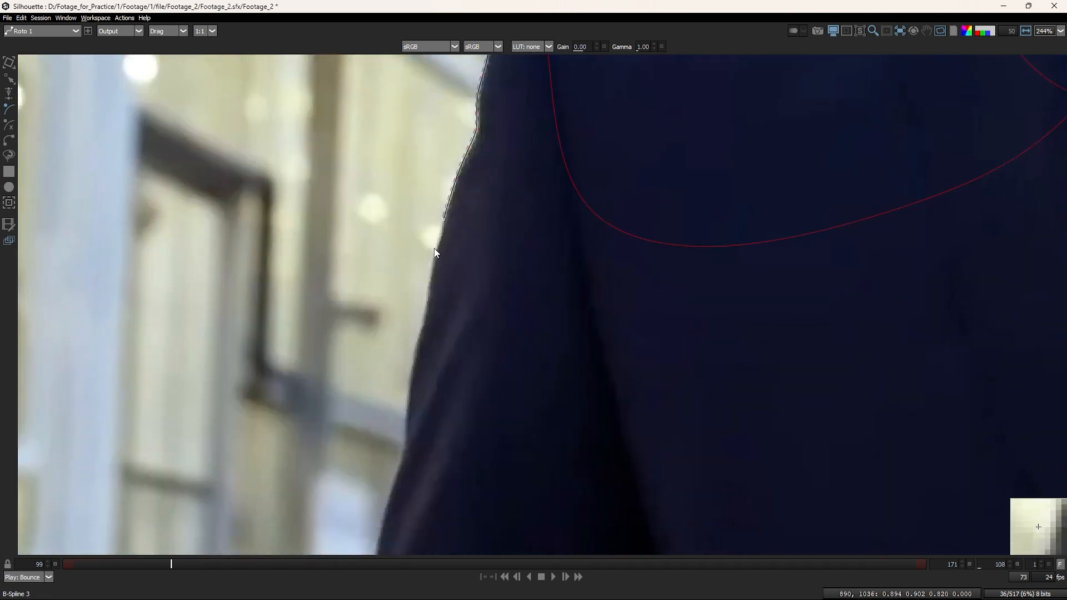
scroll(443, 230, "up", 2)
left_click(443, 232)
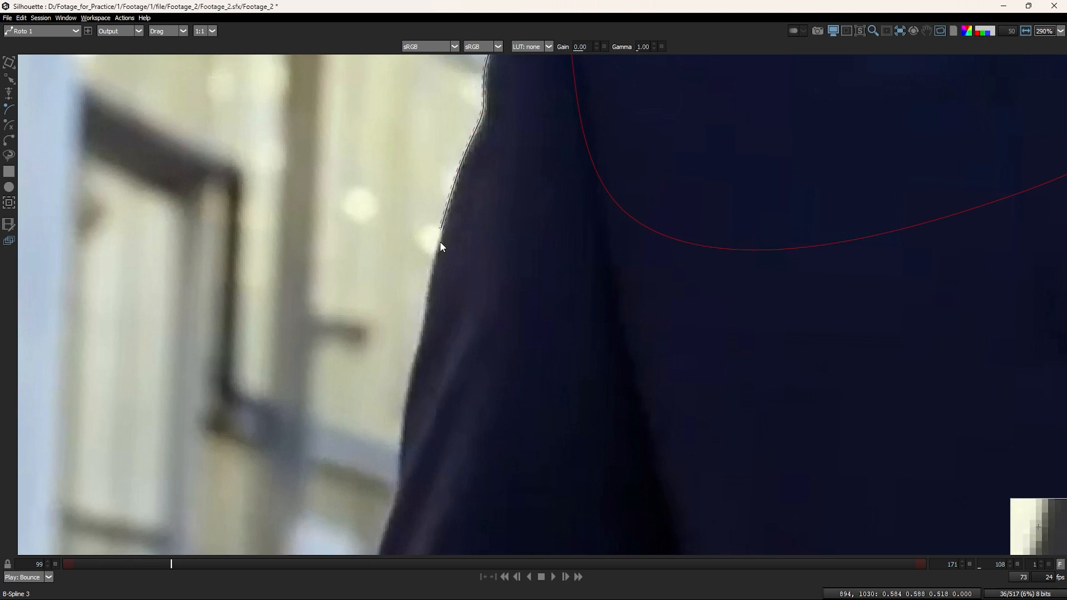
left_click(440, 243)
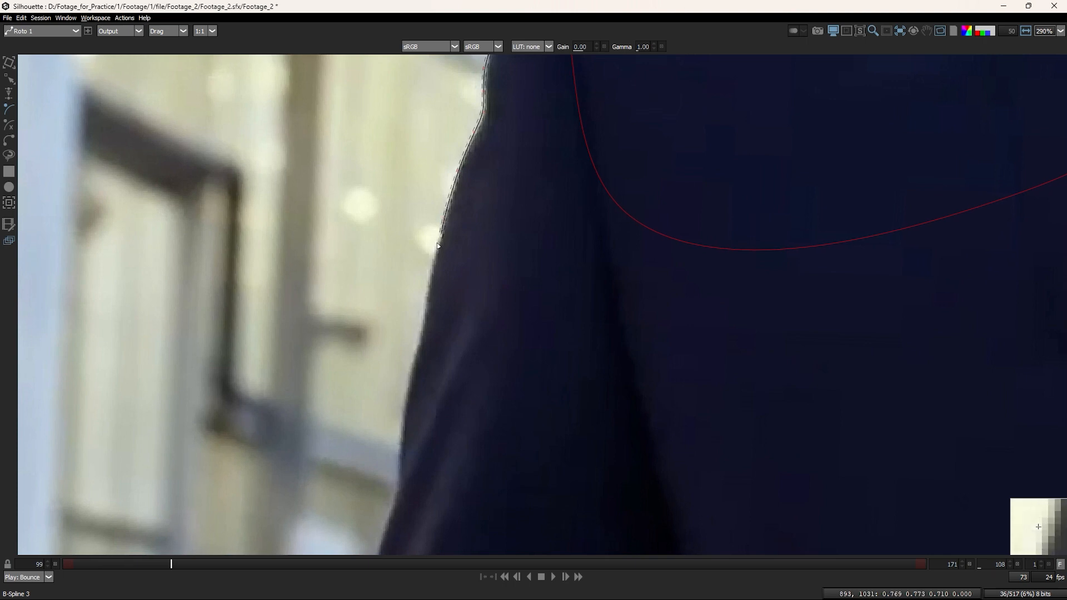
Step: Trace the outer sleeve edge with the B-spline down to the lower crease near the elbow
left_click_drag(427, 313, 424, 280)
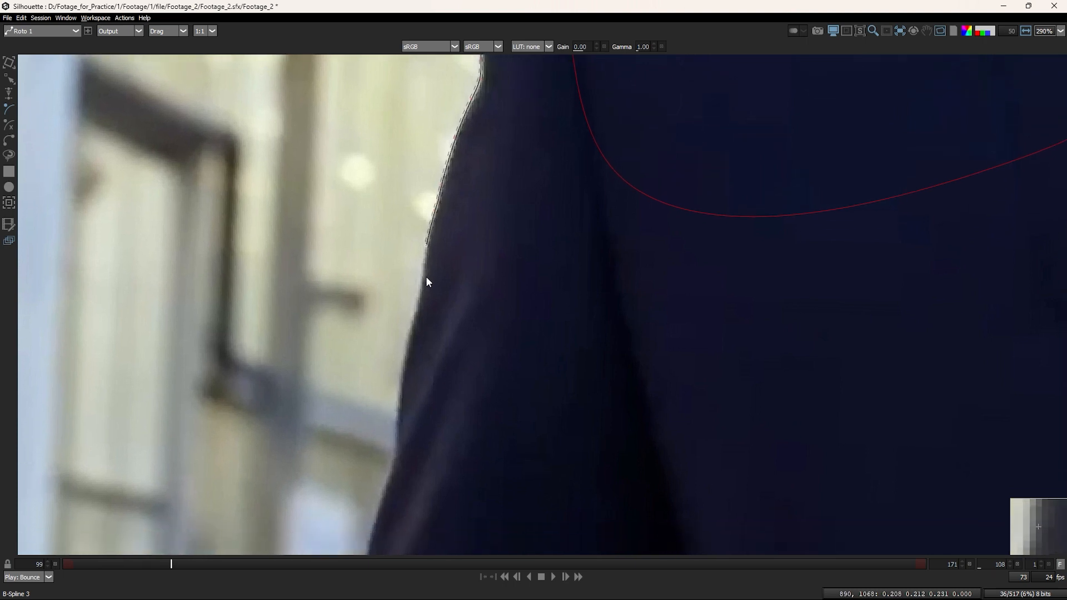
left_click(421, 273)
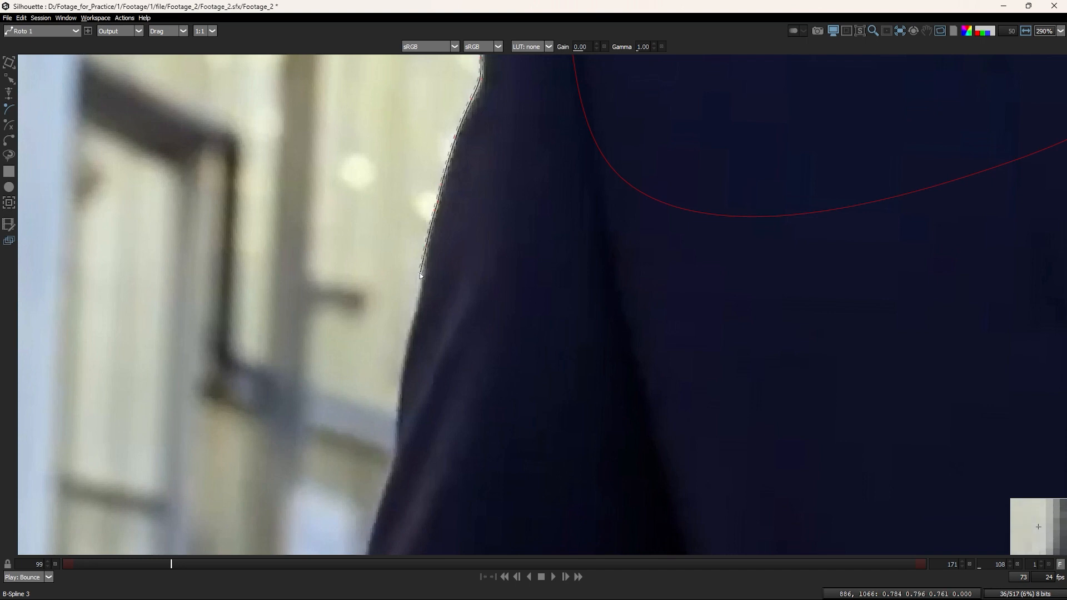
left_click(414, 315)
left_click_drag(406, 350, 428, 247)
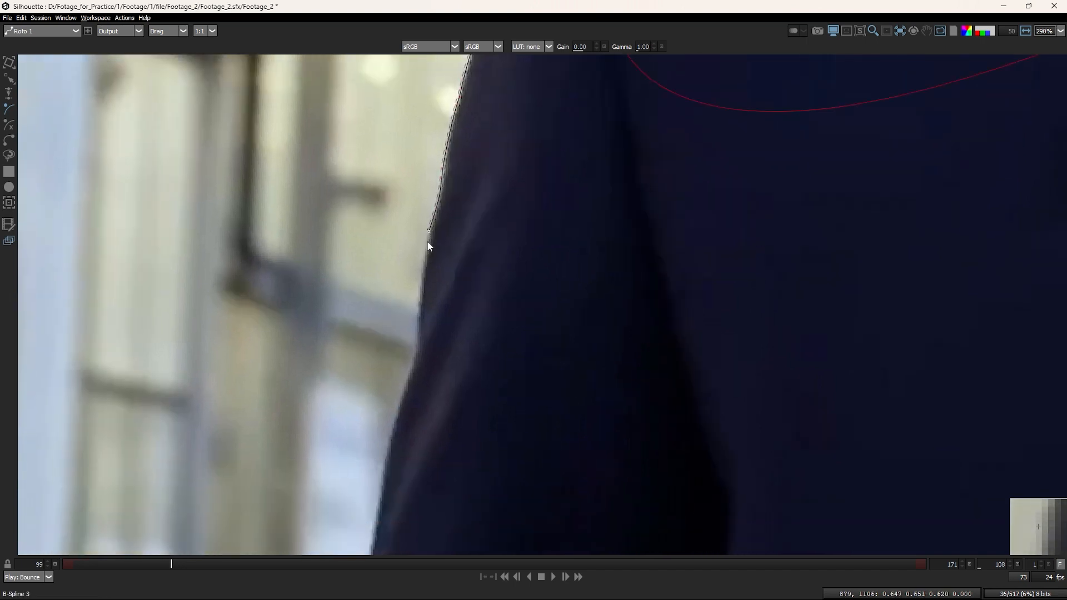
left_click(421, 285)
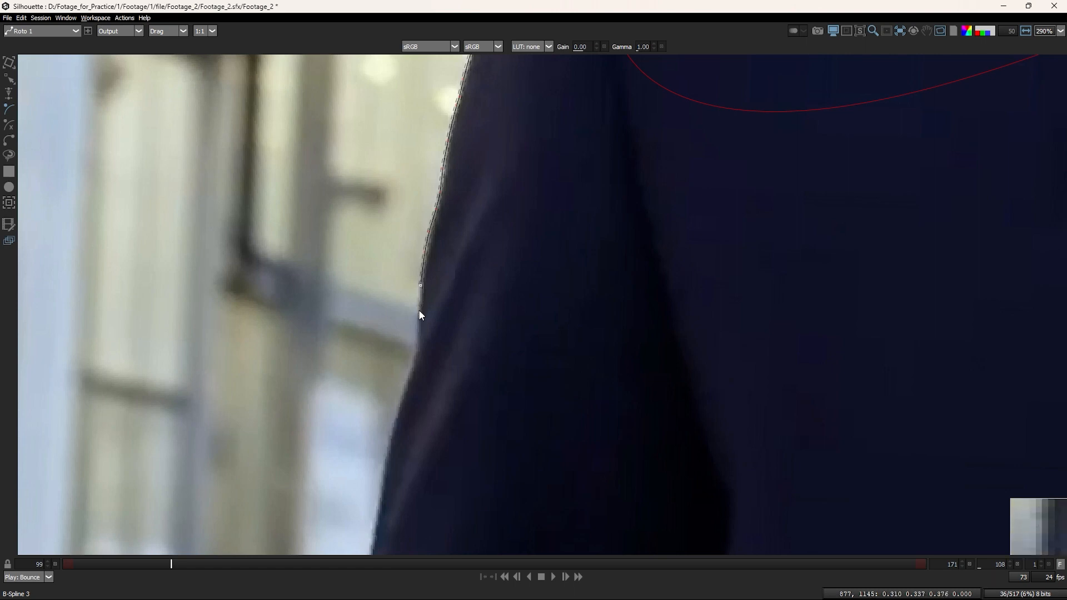
left_click(417, 313)
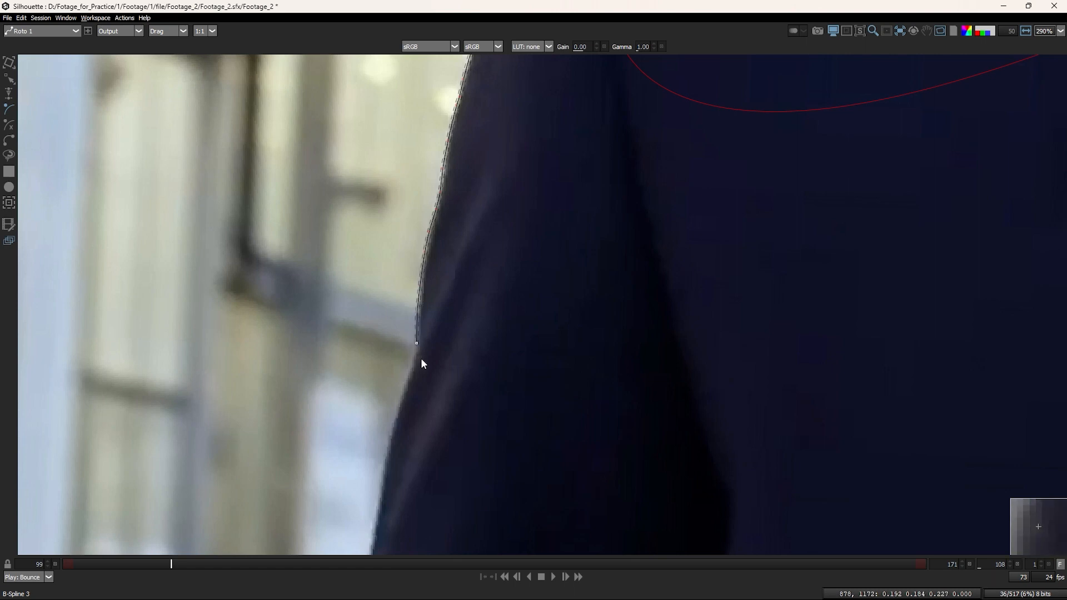
Step: Curve the B-spline inward across the dark sleeve fabric just below the elbow crease
left_click_drag(422, 359, 426, 276)
left_click(426, 328)
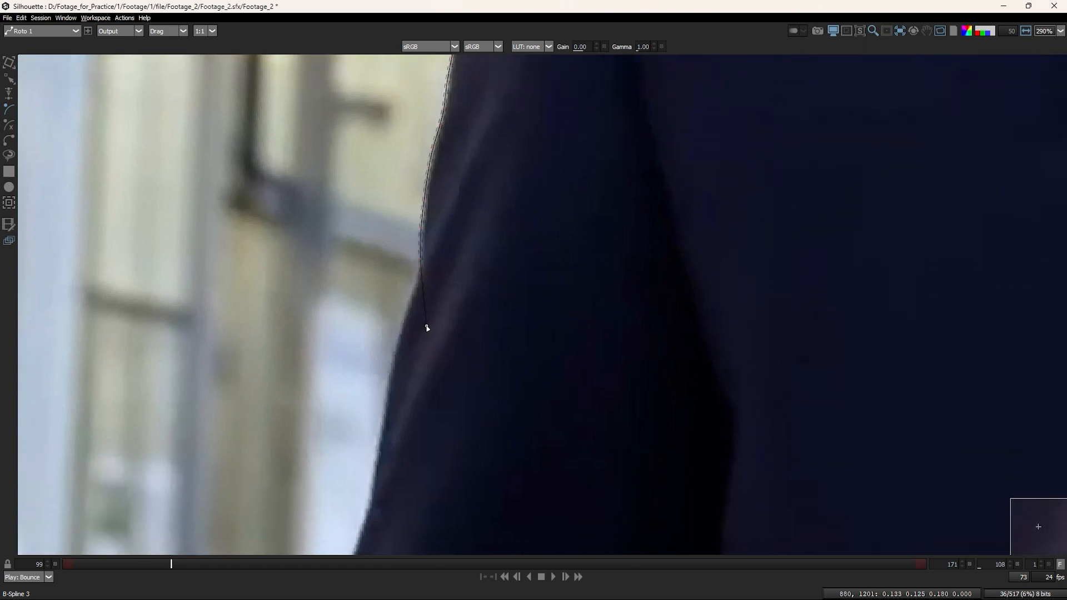
left_click(447, 391)
left_click(507, 428)
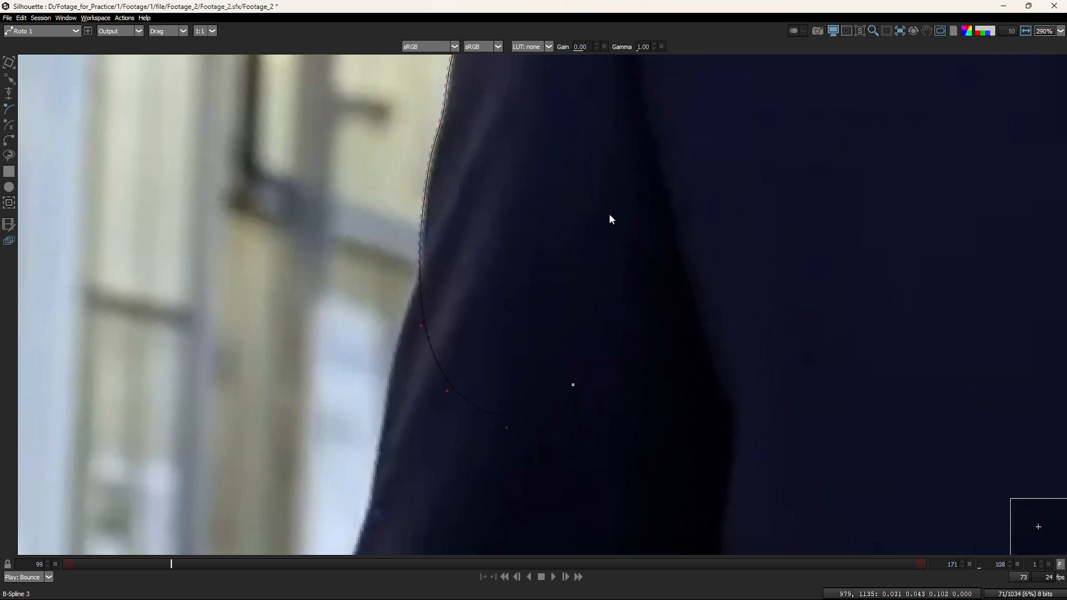
scroll(534, 307, "down", 3)
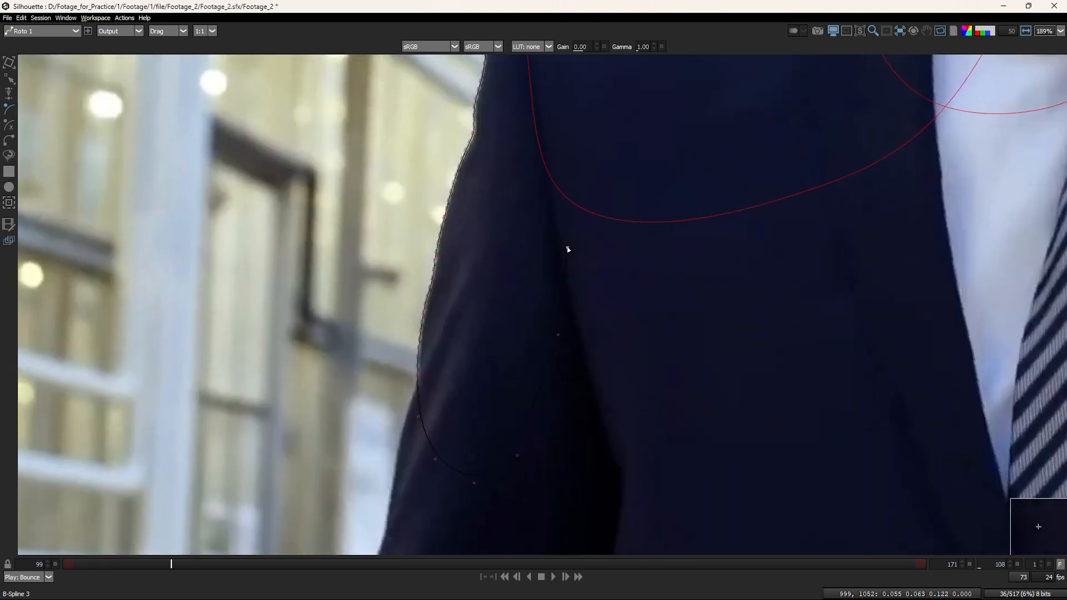
Step: Bring the B-spline up through the jacket's inner side and close it at the shoulder seam
left_click_drag(567, 250, 534, 392)
left_click(538, 213)
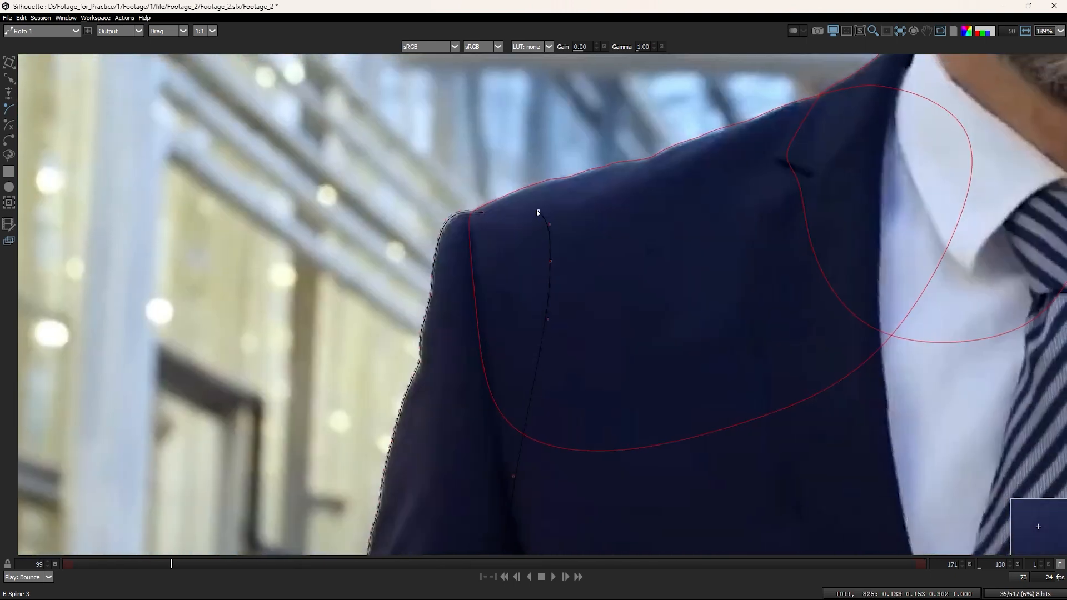
left_click(499, 210)
left_click(483, 212)
Step: Check the closed sleeve B-spline against the shoulder cap and outer edge at frame 108, selecting its upper control points
left_click_drag(605, 283, 470, 169)
left_click_drag(536, 302, 533, 281)
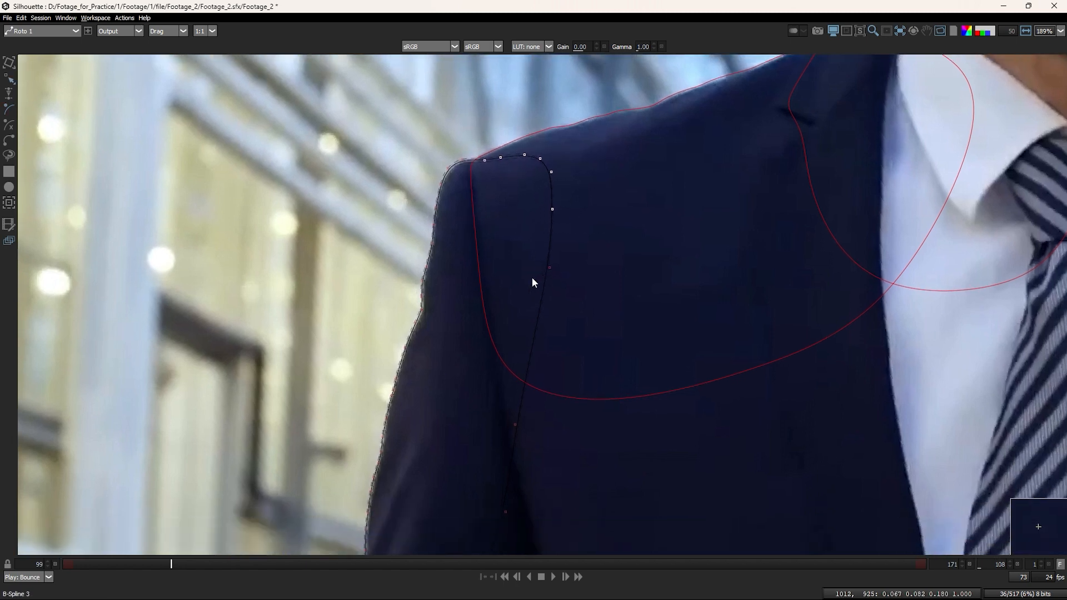
scroll(444, 305, "up", 3)
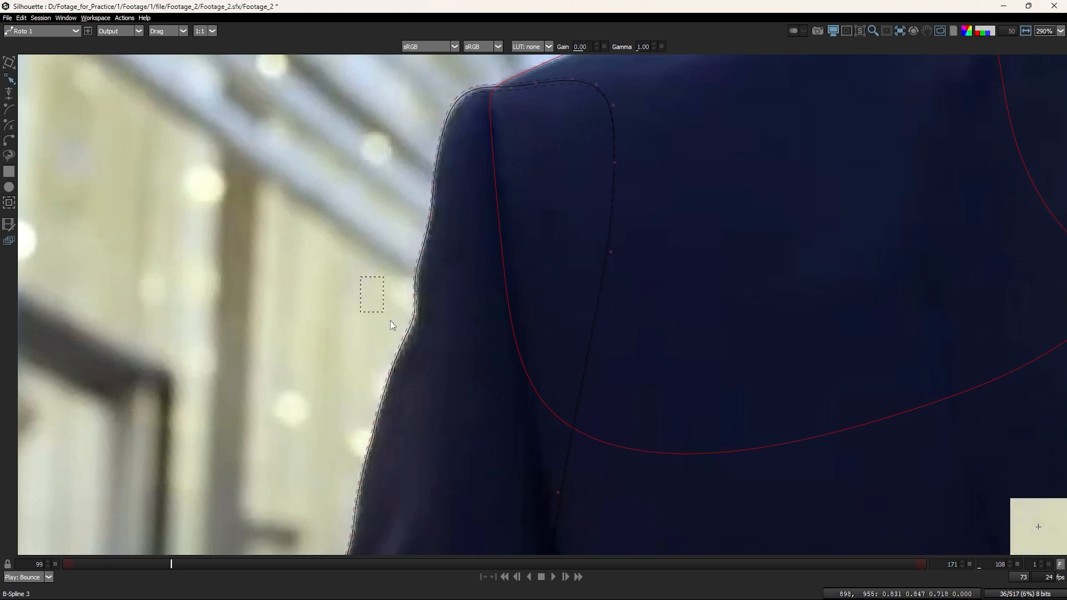
left_click_drag(392, 187, 453, 225)
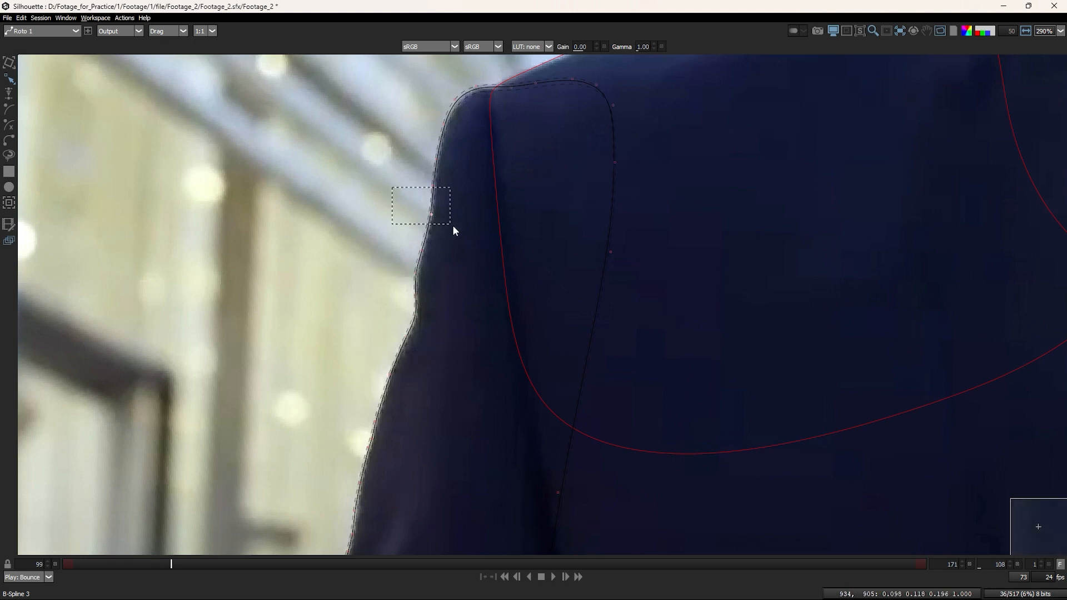
left_click_drag(461, 181, 418, 132)
left_click_drag(489, 132, 532, 259)
scroll(533, 265, "down", 3)
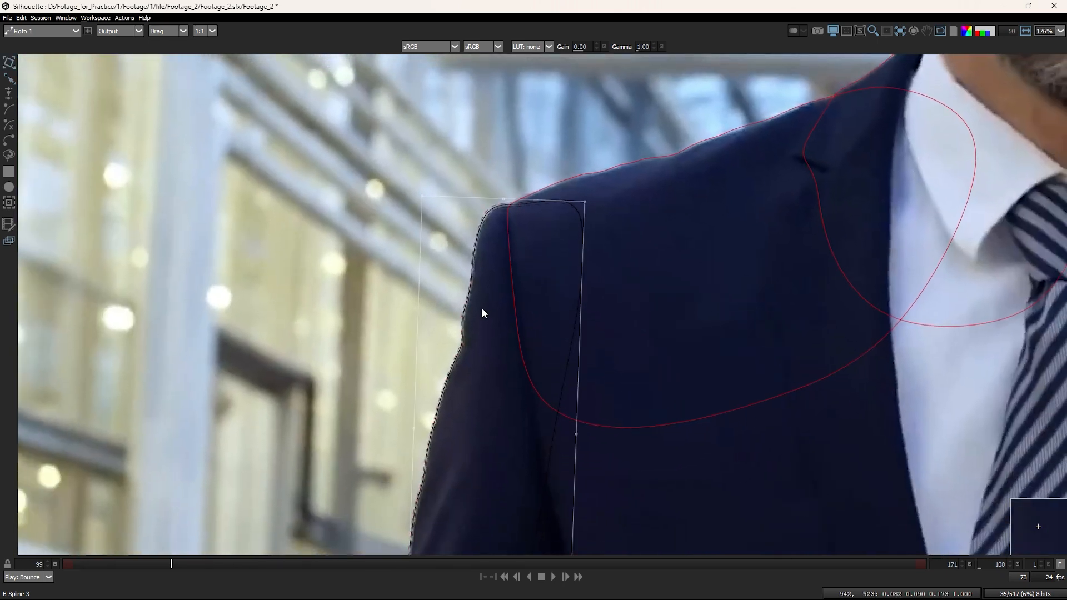
left_click_drag(412, 241, 478, 401)
left_click_drag(489, 415, 521, 251)
scroll(521, 251, "down", 1)
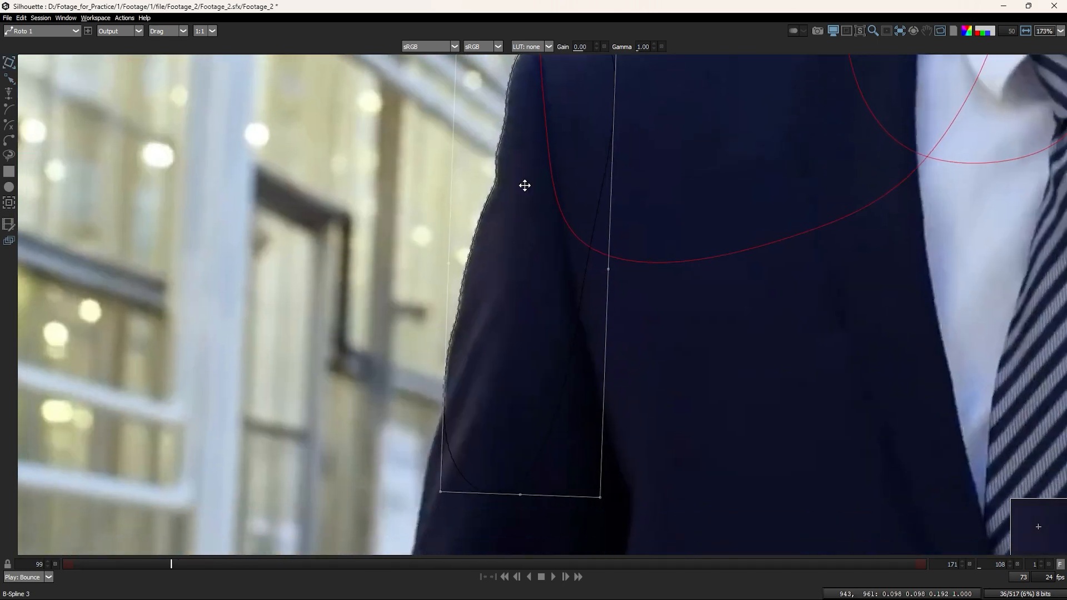
left_click_drag(525, 185, 492, 301)
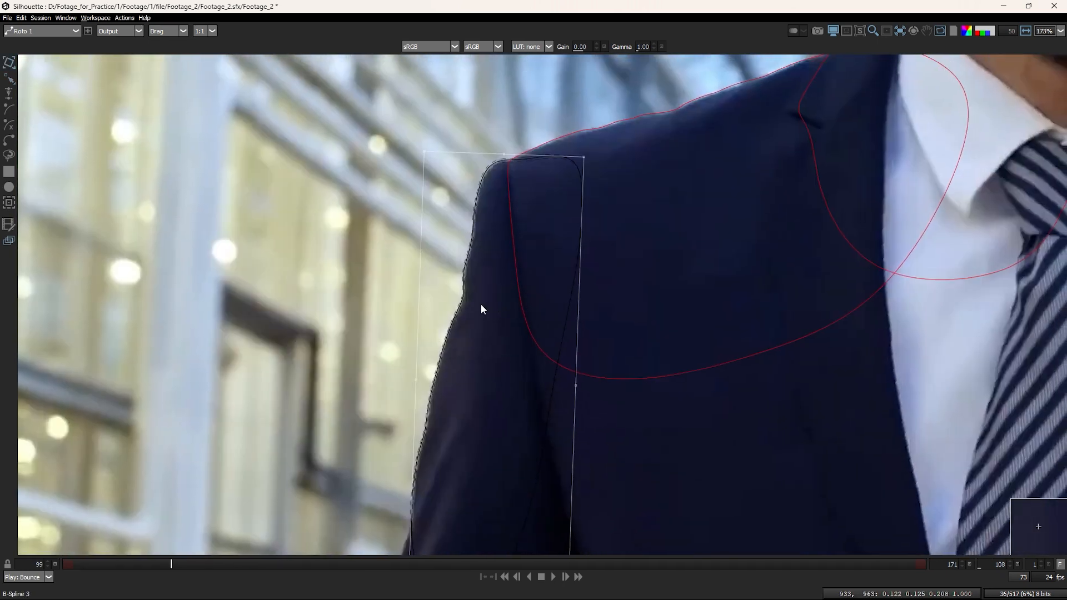
scroll(481, 309, "up", 3)
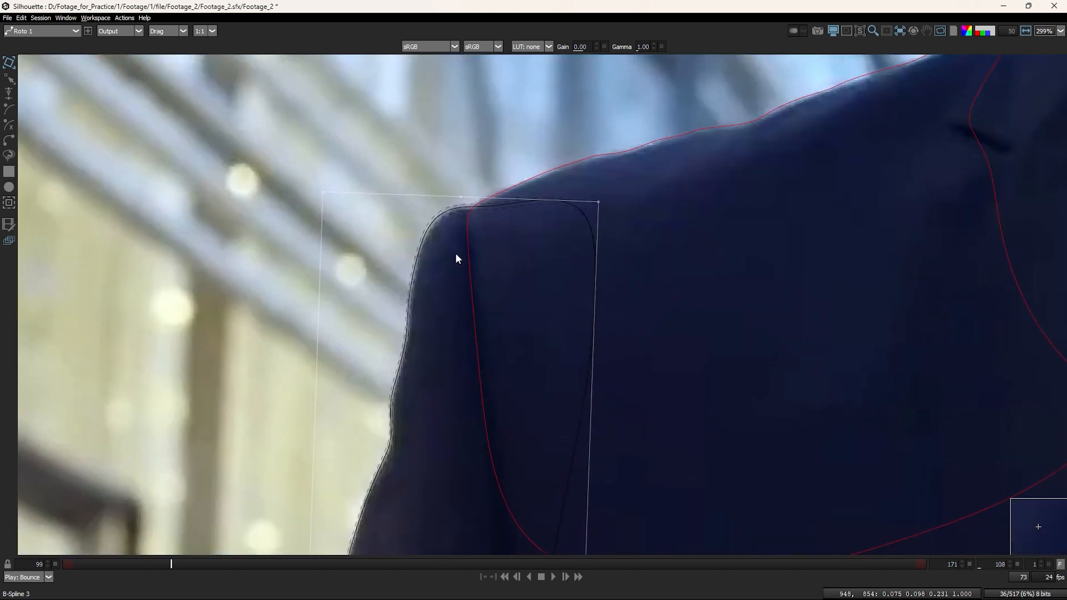
Step: Go over the B-spline's control points from the shoulder to the lower curve and outer edge to check their fit
left_click_drag(350, 131, 624, 343)
left_click_drag(639, 259, 401, 162)
left_click_drag(415, 317, 470, 162)
left_click_drag(427, 387, 441, 245)
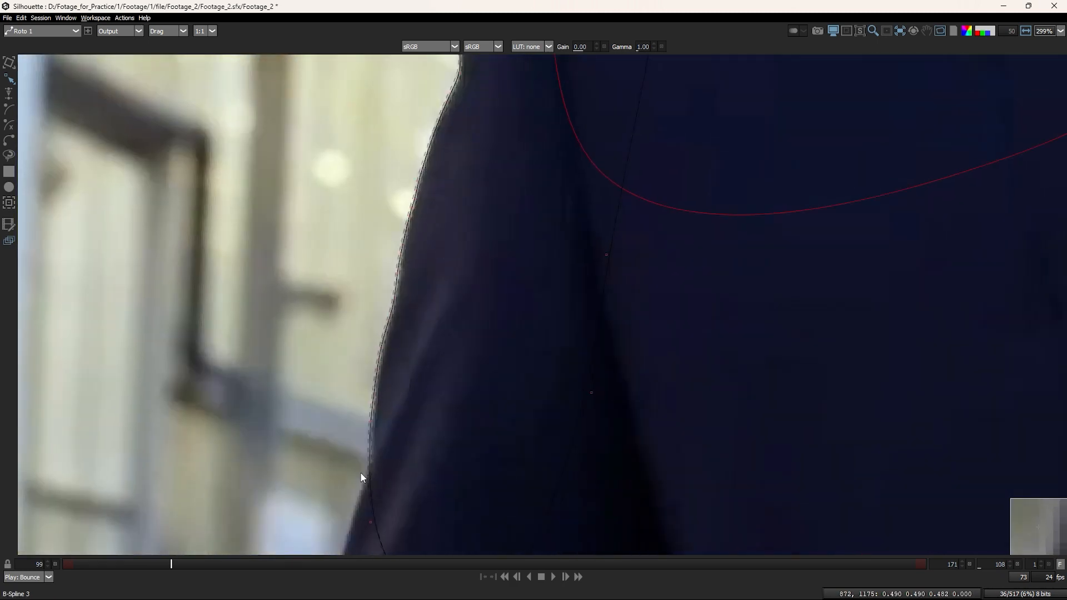
left_click_drag(367, 459, 466, 552)
left_click_drag(345, 180, 324, 298)
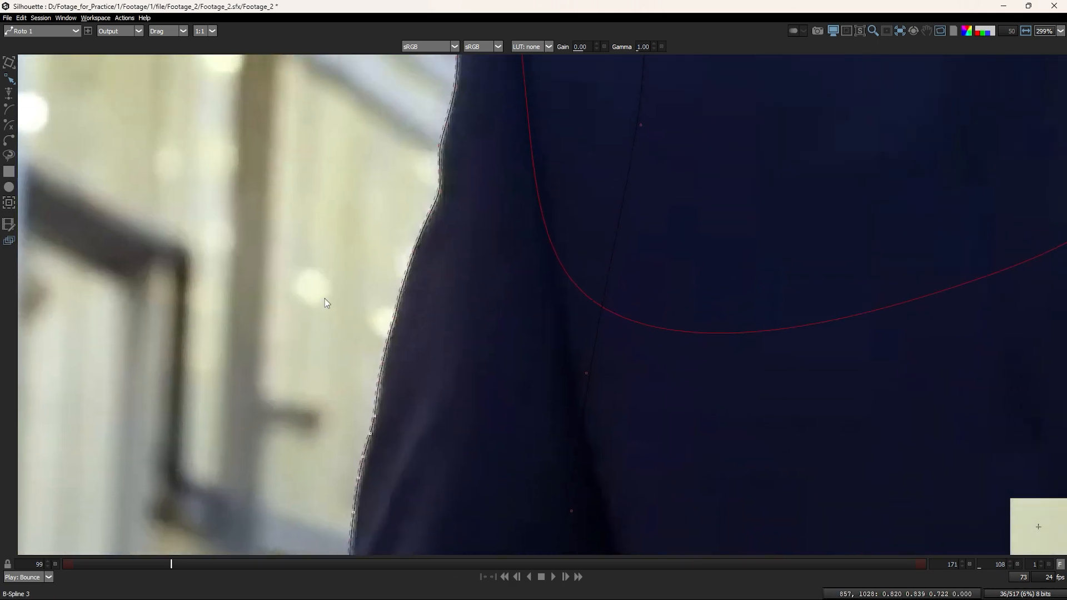
left_click_drag(327, 198, 484, 370)
left_click_drag(472, 146, 456, 377)
Step: Switch the whole sleeve shape to transform mode, compare its outline back at frame 105 and return to frame 108
scroll(468, 307, "down", 2)
key("t")
left_click_drag(397, 195, 403, 192)
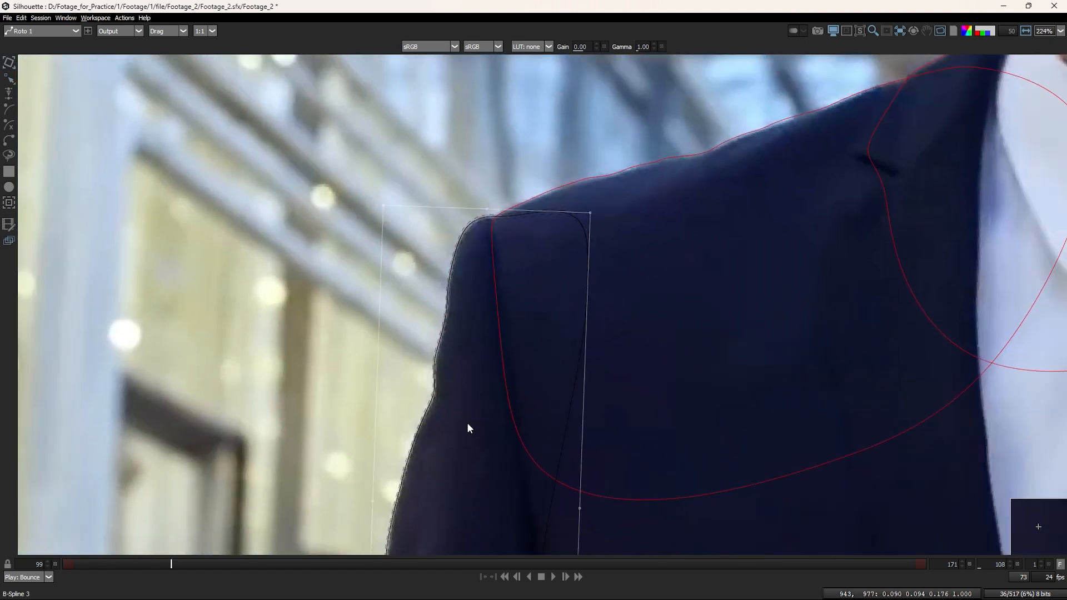
left_click_drag(467, 428, 470, 272)
scroll(468, 278, "down", 2)
key("Left")
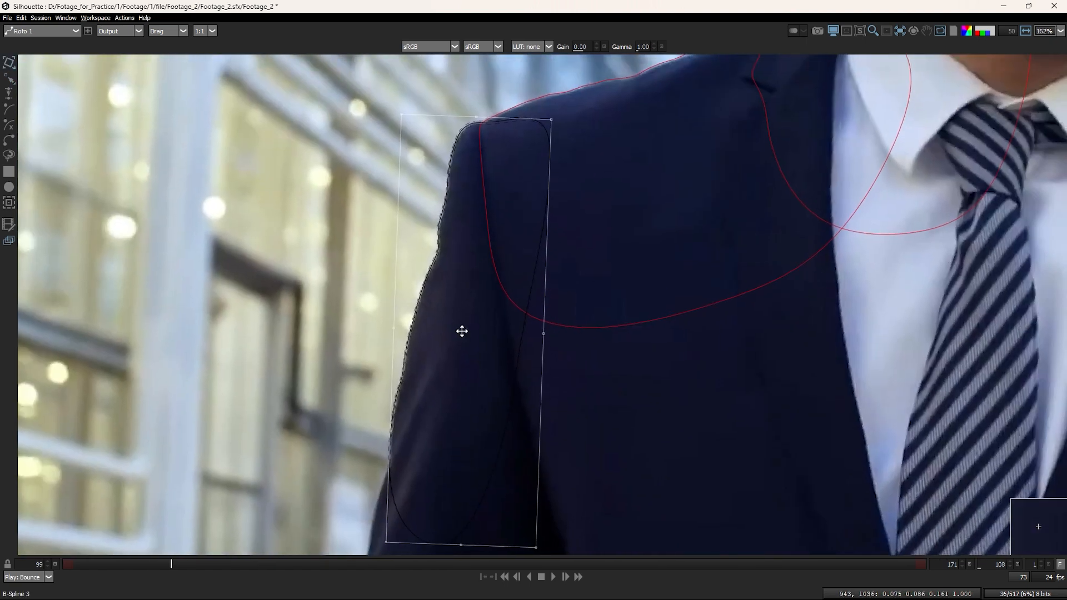
key("Left")
key("Left")
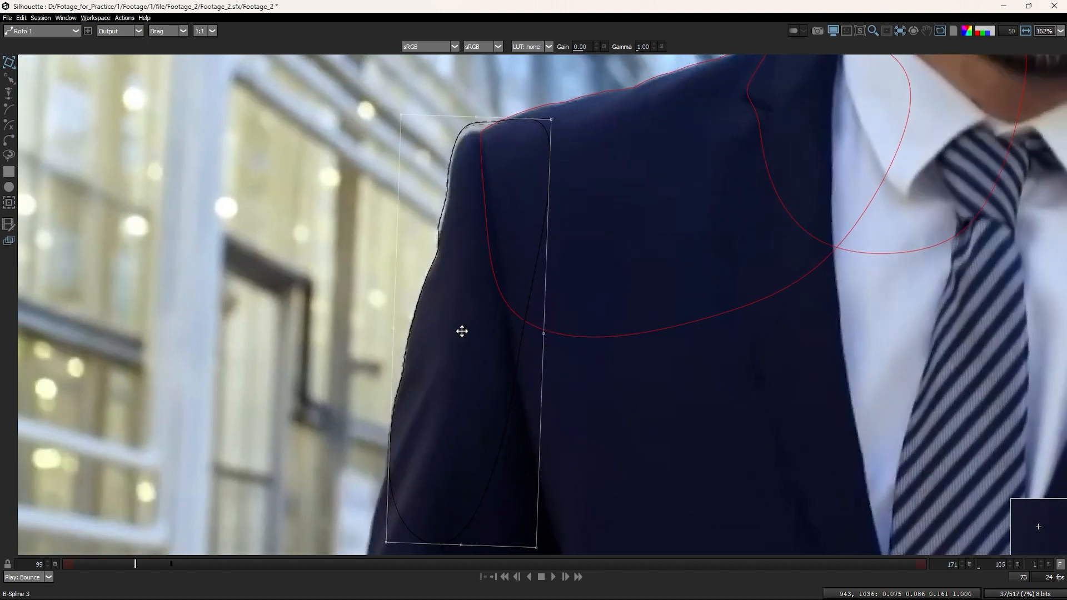
key("Right")
key("Right")
key("Right")
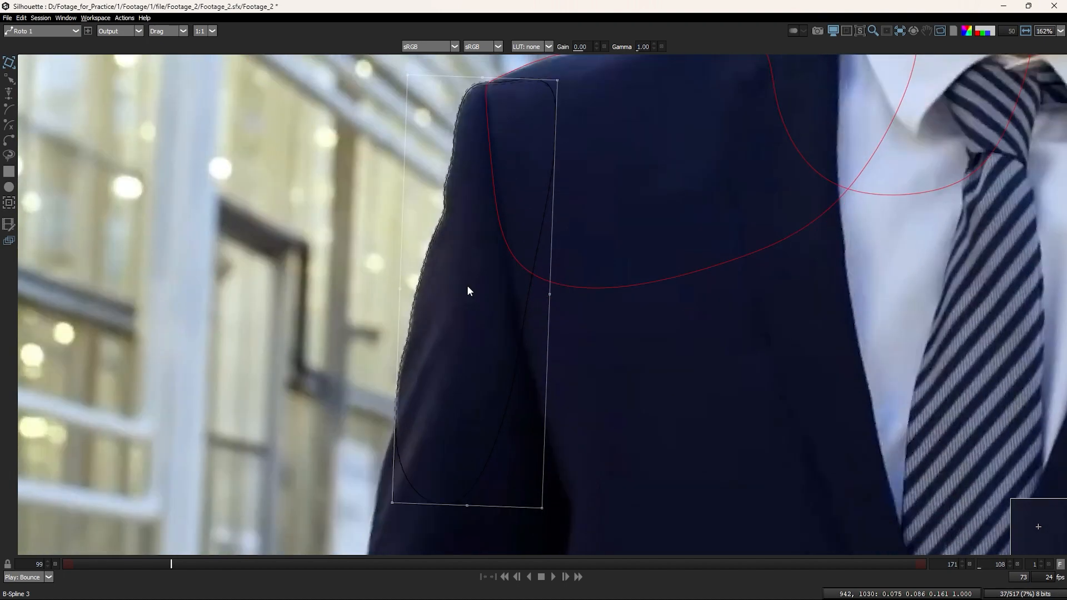
Step: Go back from frame 108 to frame 101 and shift the whole sleeve shape onto the sleeve's outer edge
key("Left")
key("Left")
key("Left")
key("Left")
key("Left")
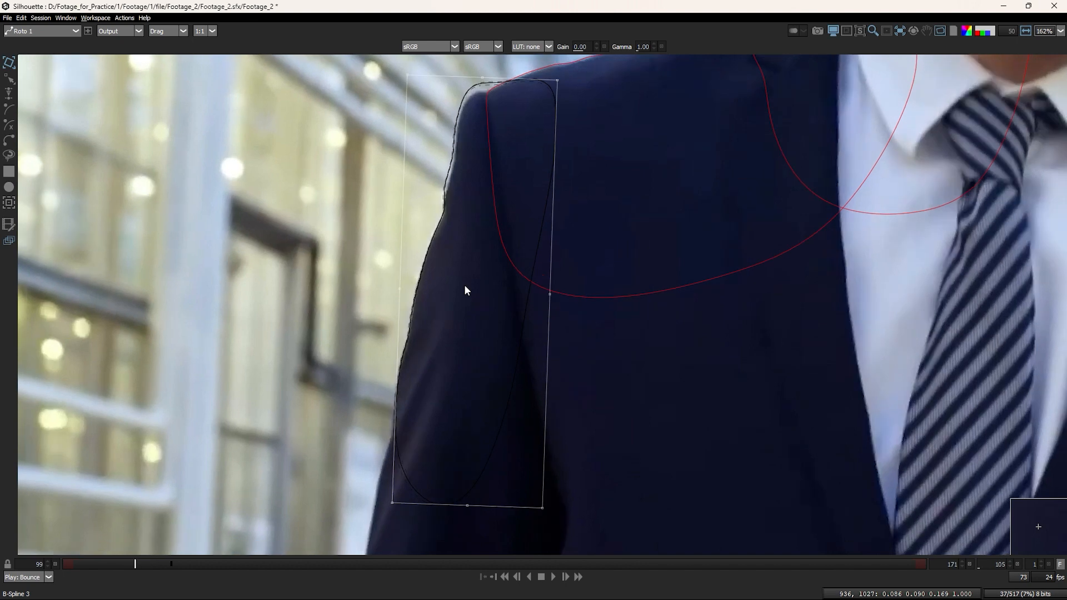
key("Left")
key("Left")
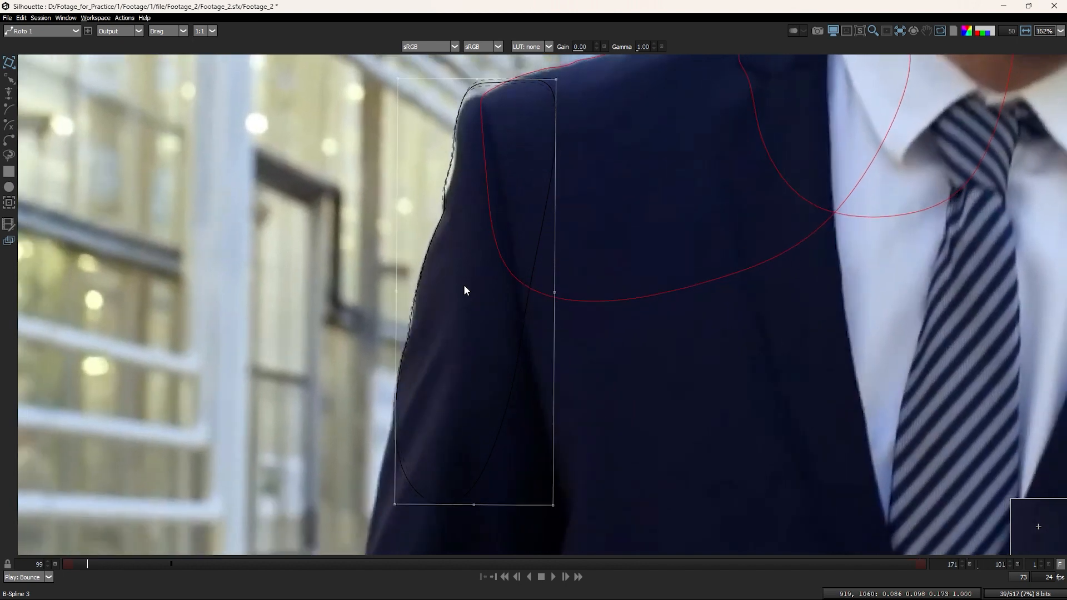
key("Left")
key("Right")
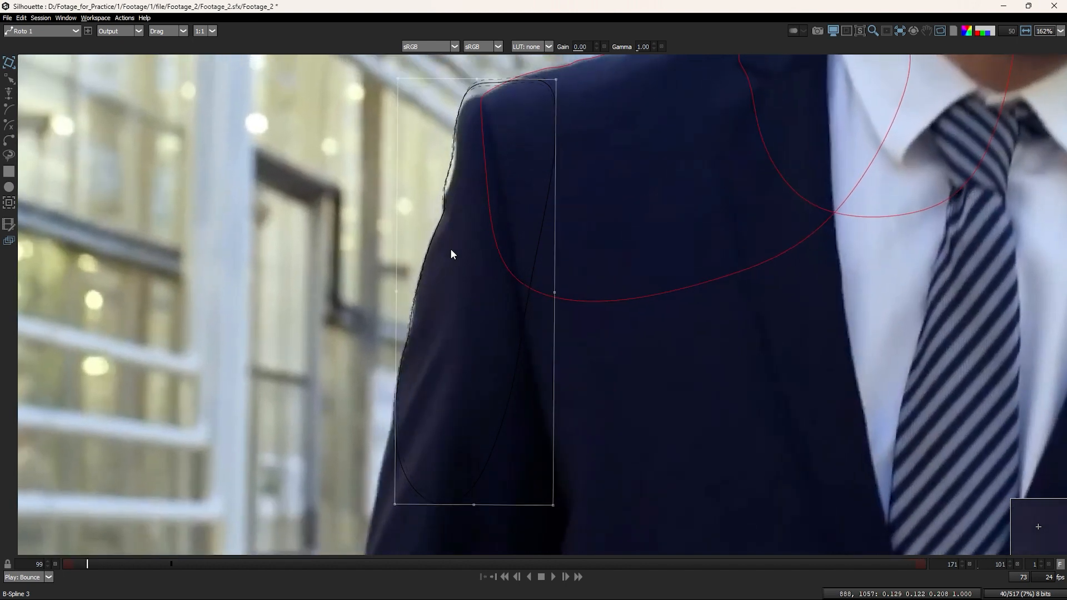
scroll(451, 250, "up", 2)
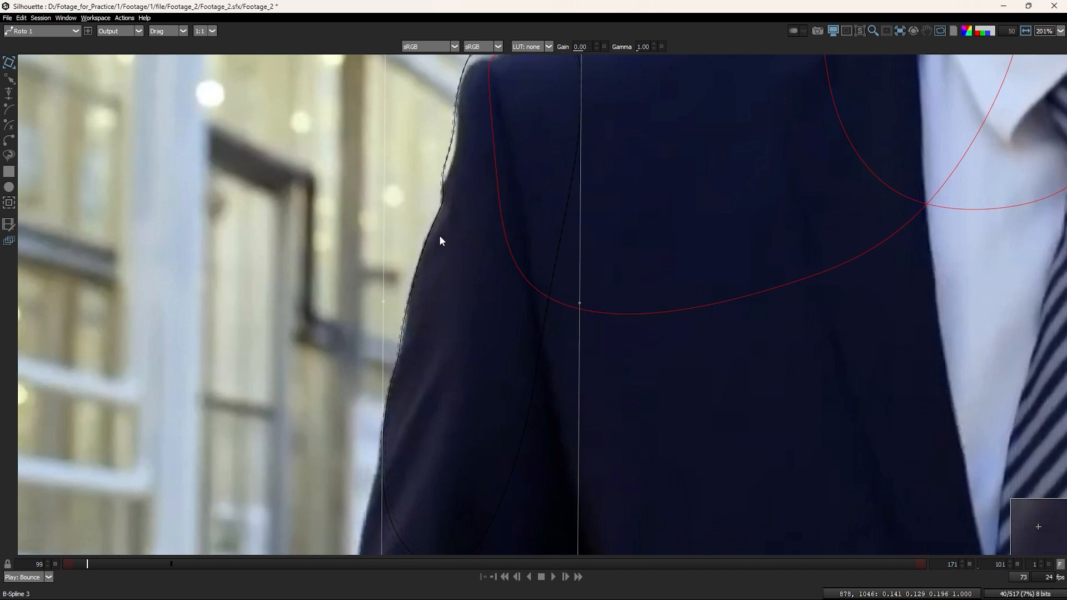
left_click_drag(439, 237, 438, 238)
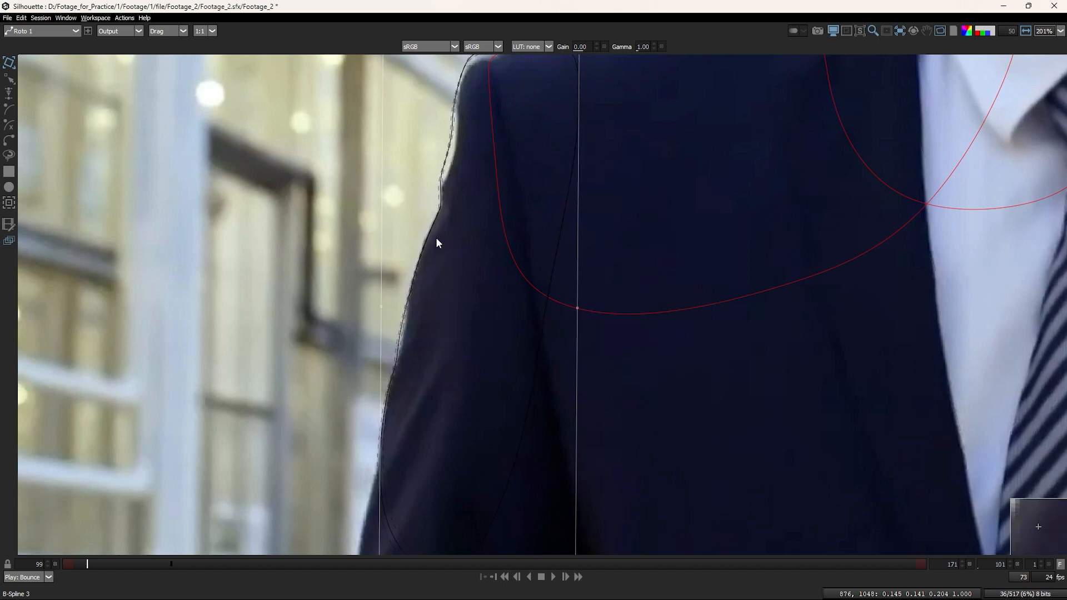
Step: Switch the sleeve shape to point editing and nudge its lower control points outward at frame 101
scroll(417, 321, "up", 2)
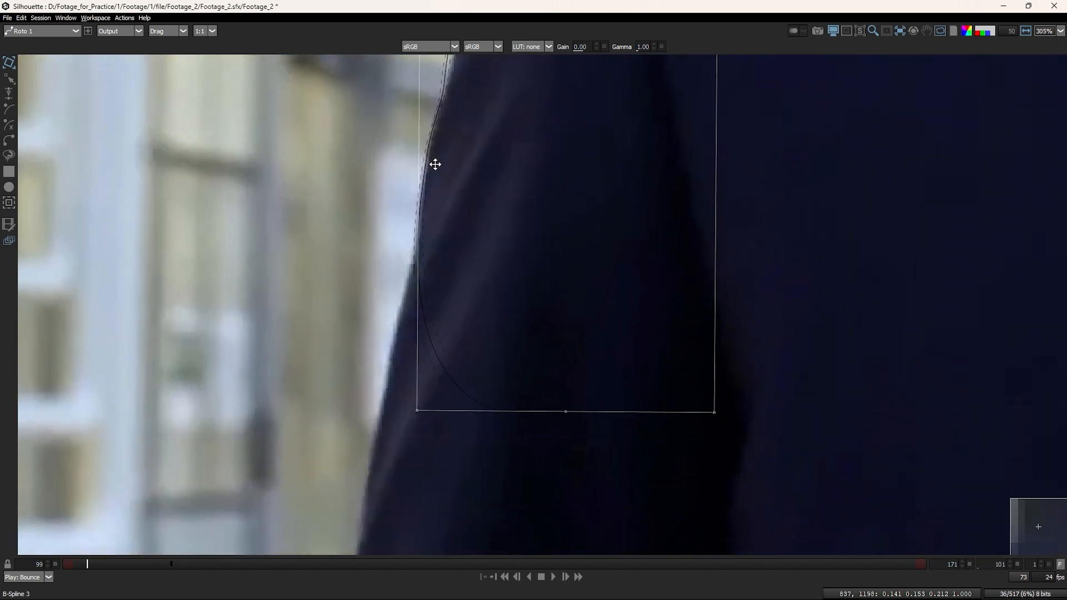
key("r")
left_click_drag(348, 223, 663, 557)
key("Left")
key("Left")
key("Left")
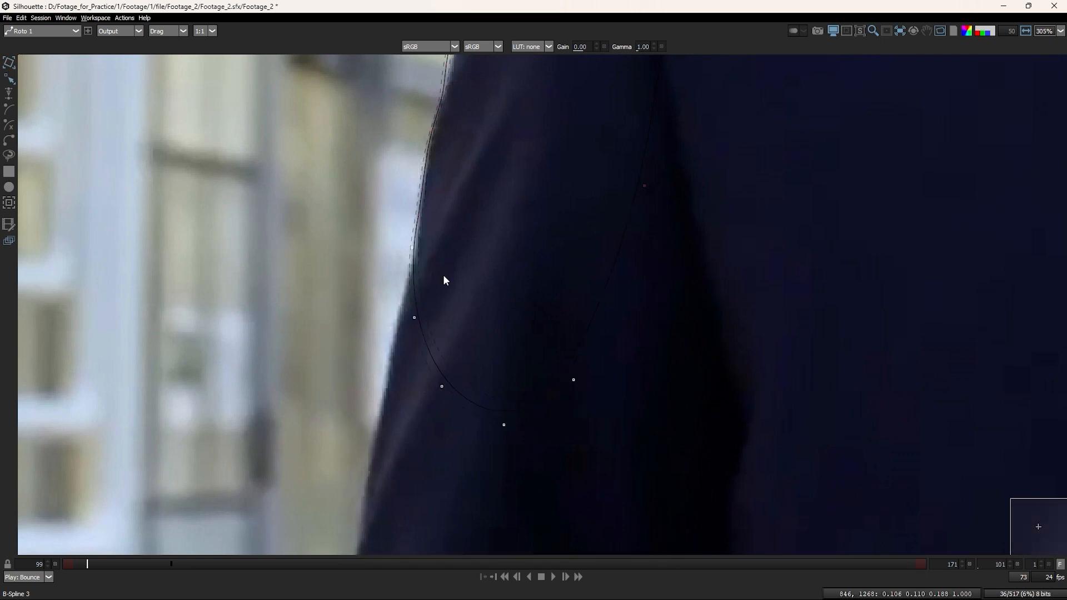
Step: Work up the sleeve's outer edge at frame 101, selecting its control points and fitting them to the arm below the fold
left_click_drag(458, 219, 382, 160)
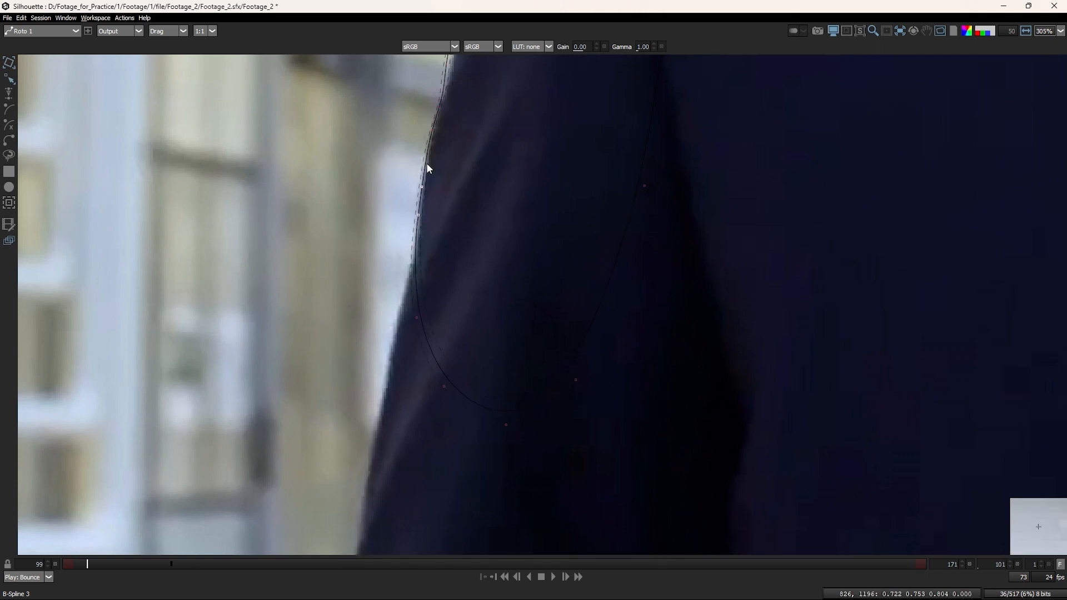
scroll(453, 341, "up", 2)
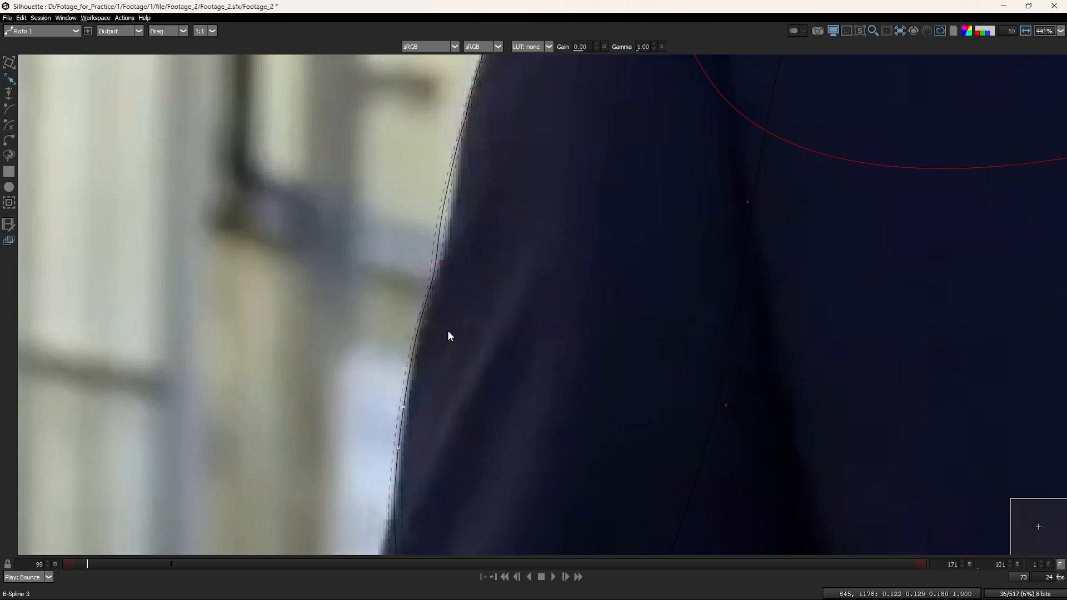
left_click_drag(479, 355, 373, 237)
left_click_drag(469, 259, 389, 299)
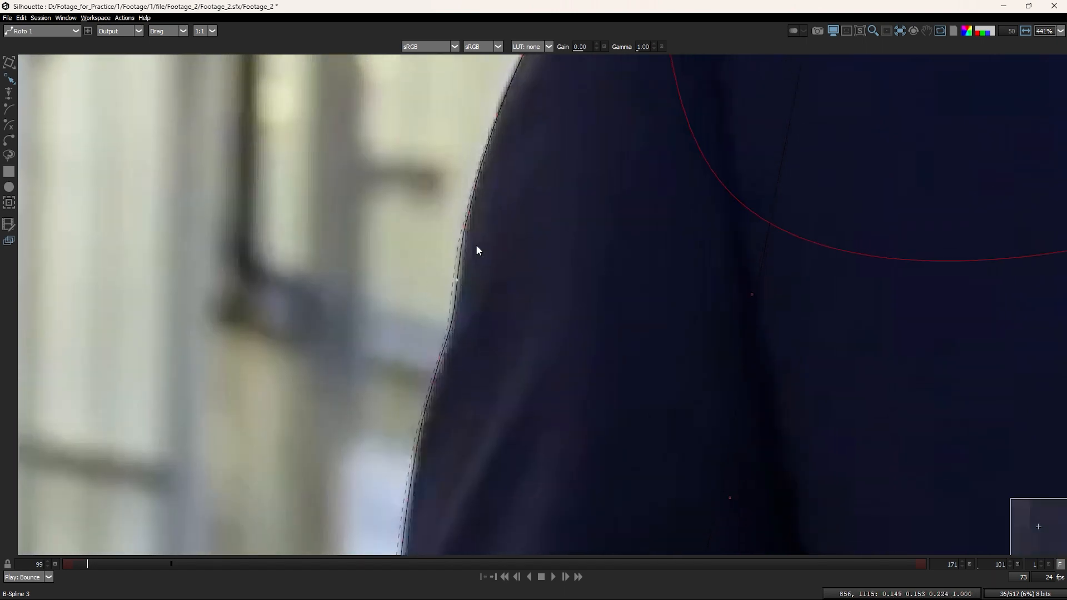
left_click_drag(477, 248, 427, 238)
left_click_drag(474, 336, 472, 335)
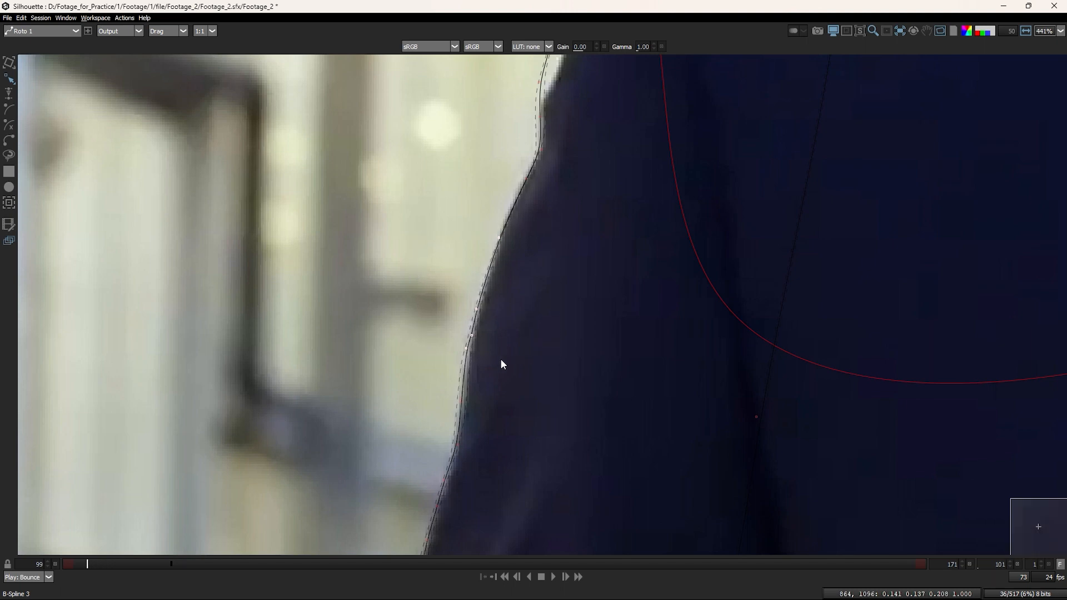
left_click_drag(515, 408, 452, 347)
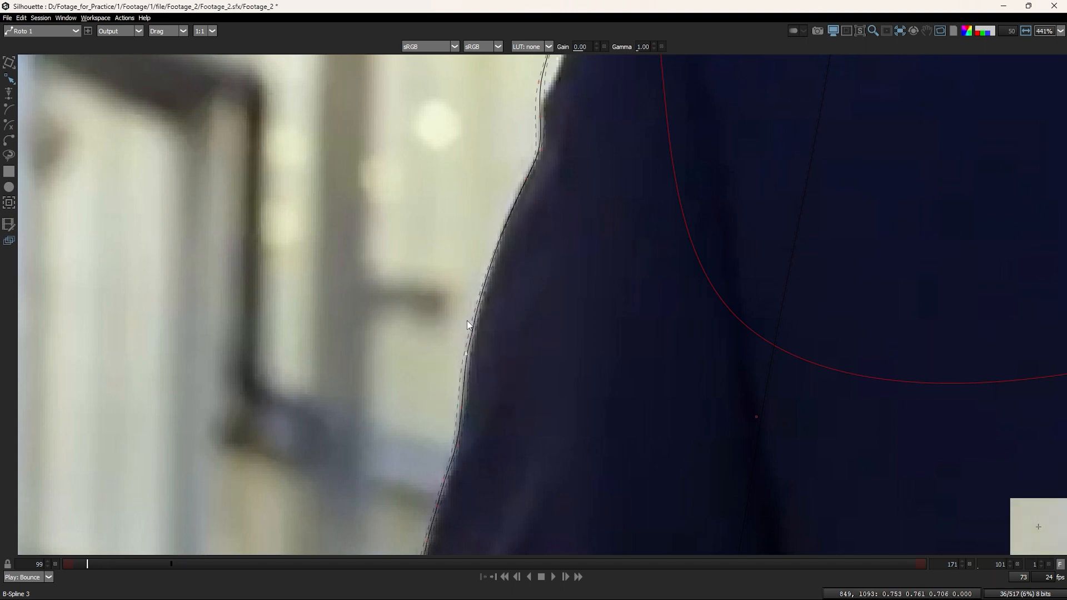
left_click_drag(458, 186, 547, 273)
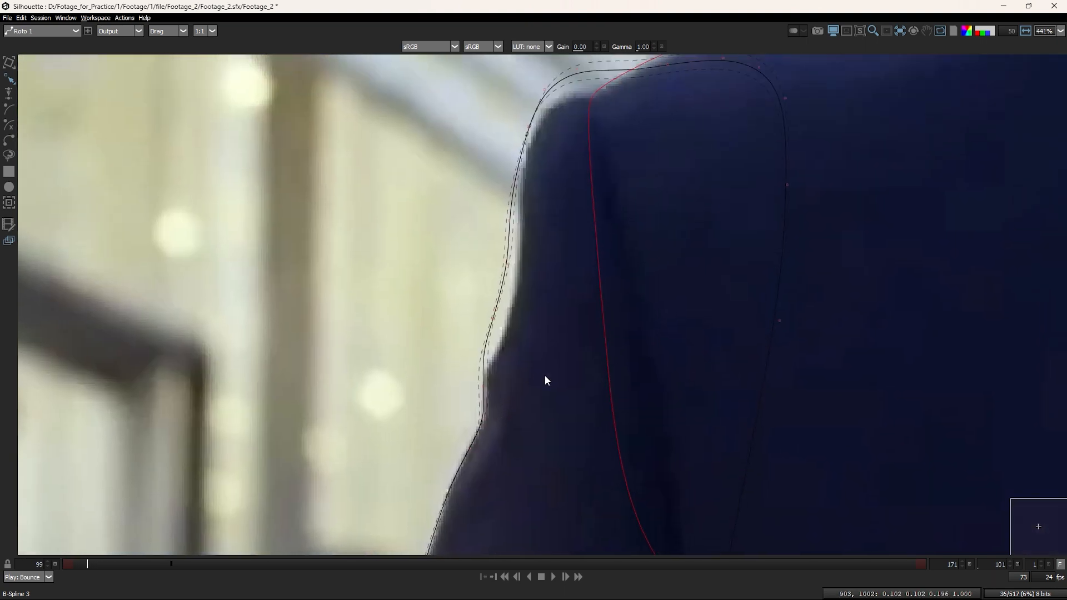
Step: Nudge the control points above the sleeve fold inward onto the upper arm's edge
left_click_drag(546, 378, 436, 212)
left_click_drag(470, 267, 534, 343)
key("Right")
key("Right")
key("Right")
key("Right")
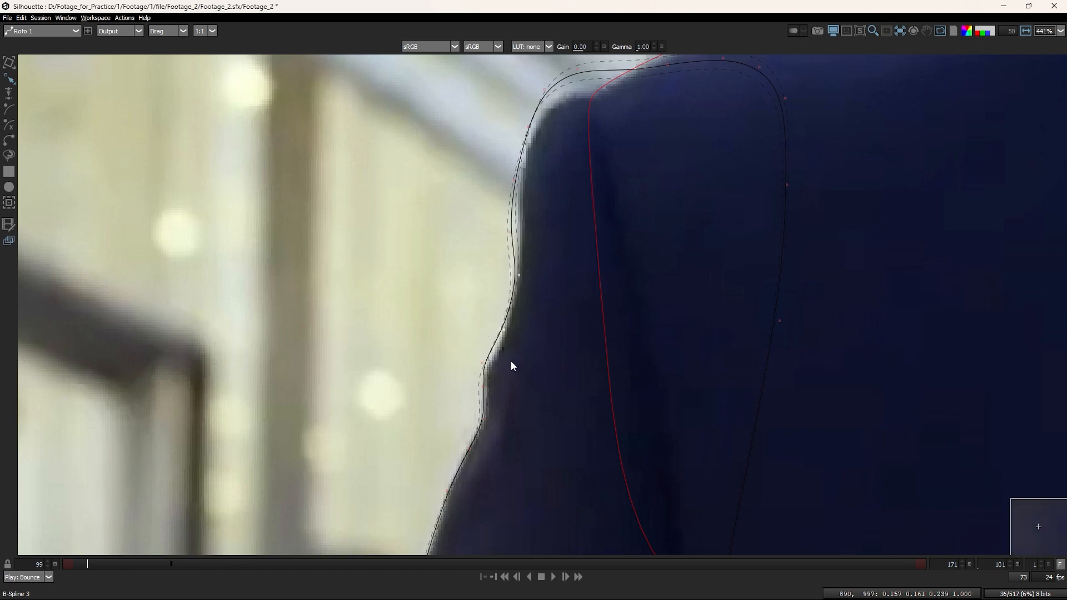
Step: Nudge the control point at the sleeve fold downward to follow the notch in the fabric
left_click_drag(483, 322, 512, 362)
key("Down")
key("Down")
key("Down")
key("Down")
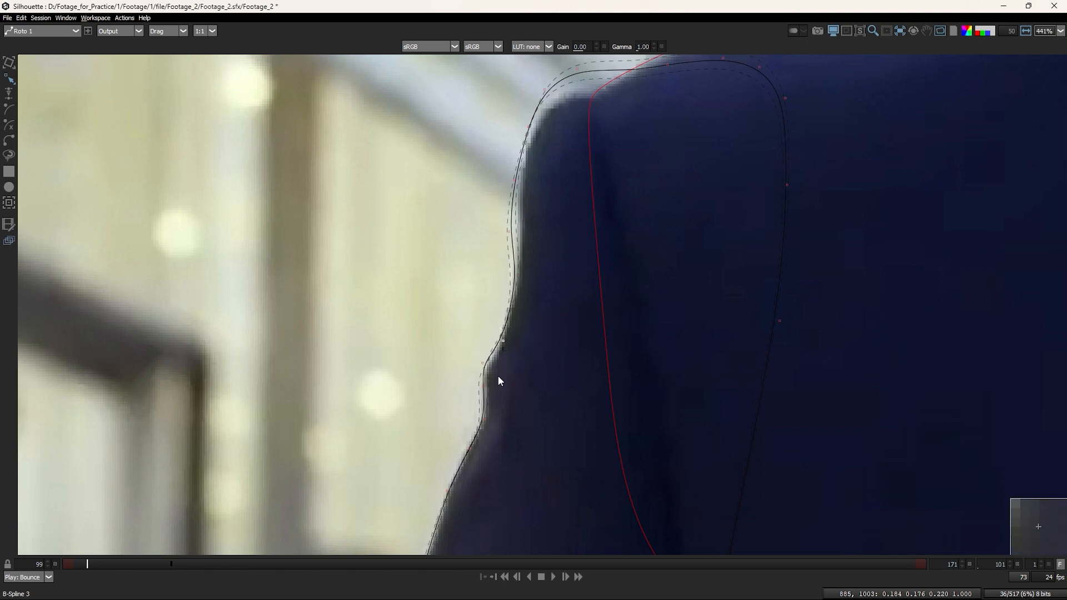
key("Down")
key("Down")
Step: Move the outer edge control points just below the shoulder cap inward to the jacket
left_click_drag(519, 256, 472, 306)
key("Right")
key("Right")
key("Right")
key("Right")
key("Right")
left_click_drag(496, 269, 492, 339)
Step: Select the control points across the shoulder cap and lower them onto the jacket's shoulder line
left_click_drag(449, 168, 807, 325)
key("Down")
key("Down")
key("Down")
key("Down")
key("Down")
key("Down")
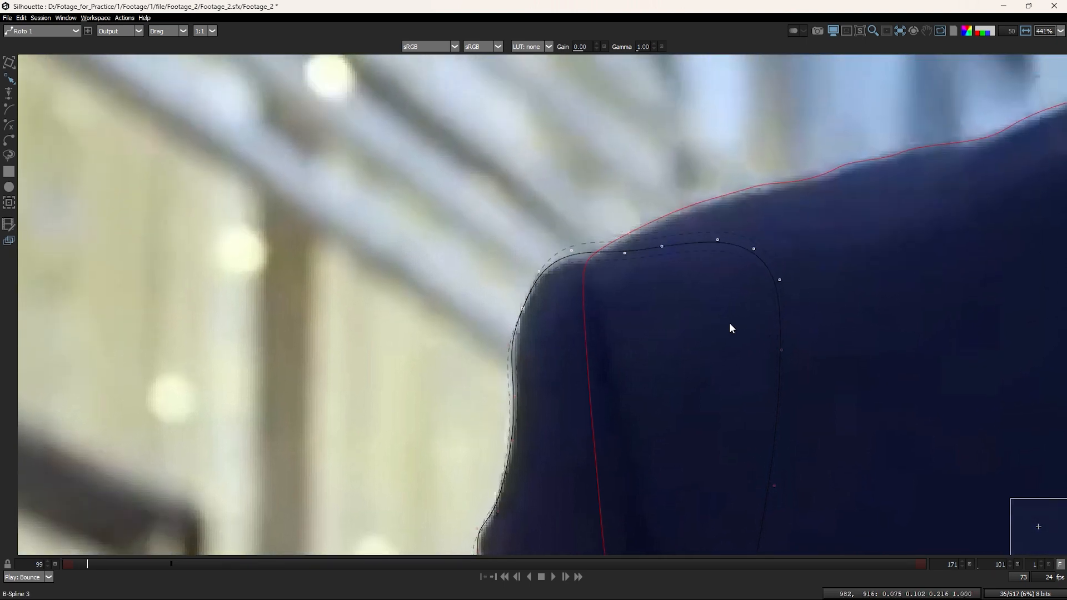
key("Down")
Step: Fine-tune the control points around the shoulder cap's outer corner to match its rounded edge
left_click_drag(501, 331, 539, 371)
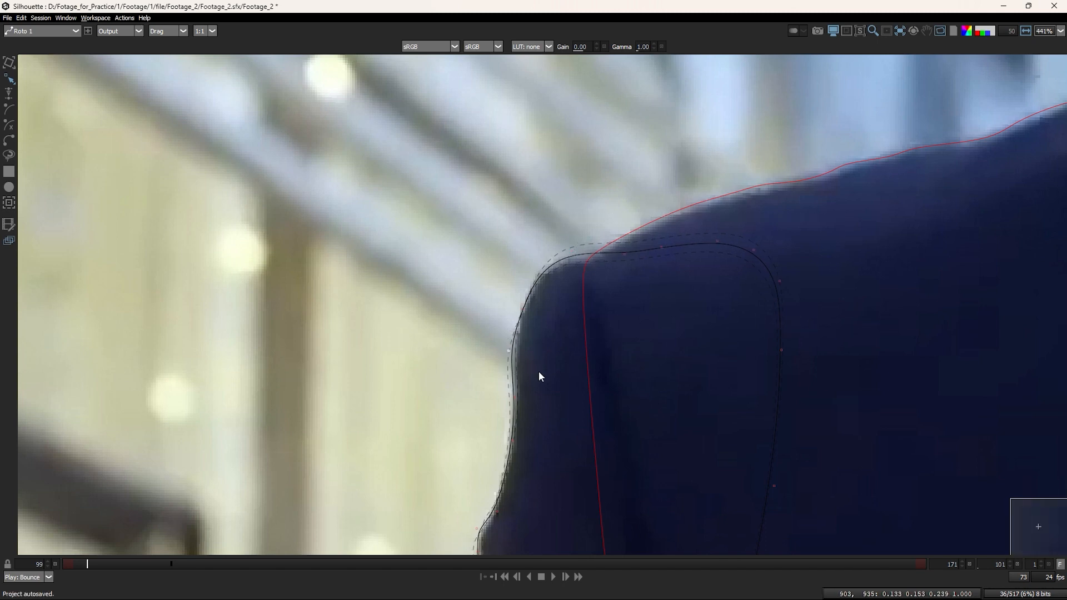
key("Right")
mouse_move(504, 258)
left_mouse_down()
mouse_move(557, 302)
mouse_move(492, 252)
left_mouse_up()
key("Down")
key("Left")
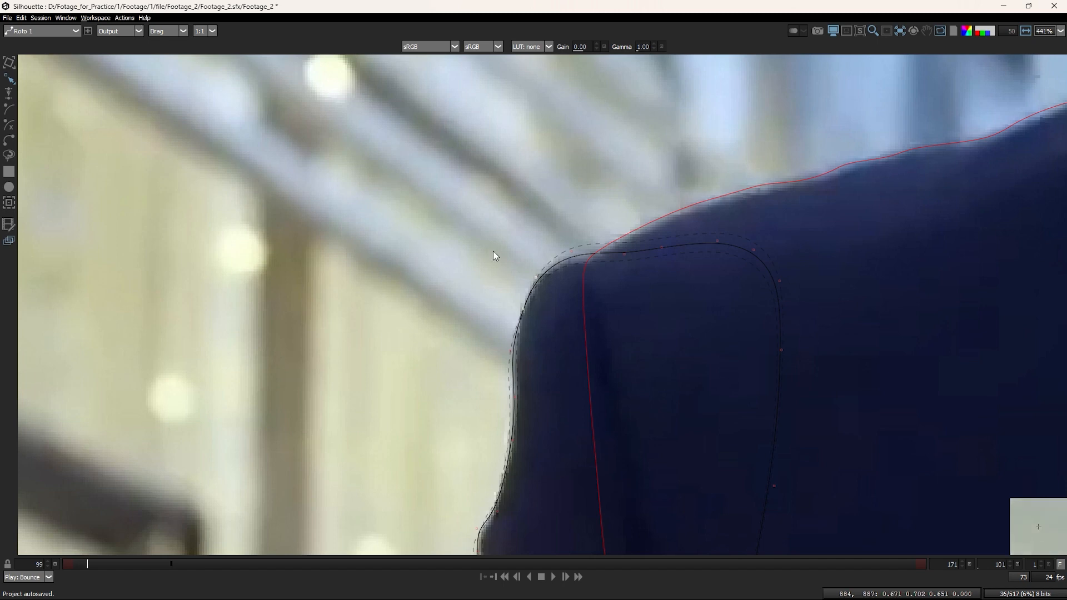
Step: Check the sleeve and shoulder coverage with the red matte overlay at frame 101
scroll(547, 299, "up", 2)
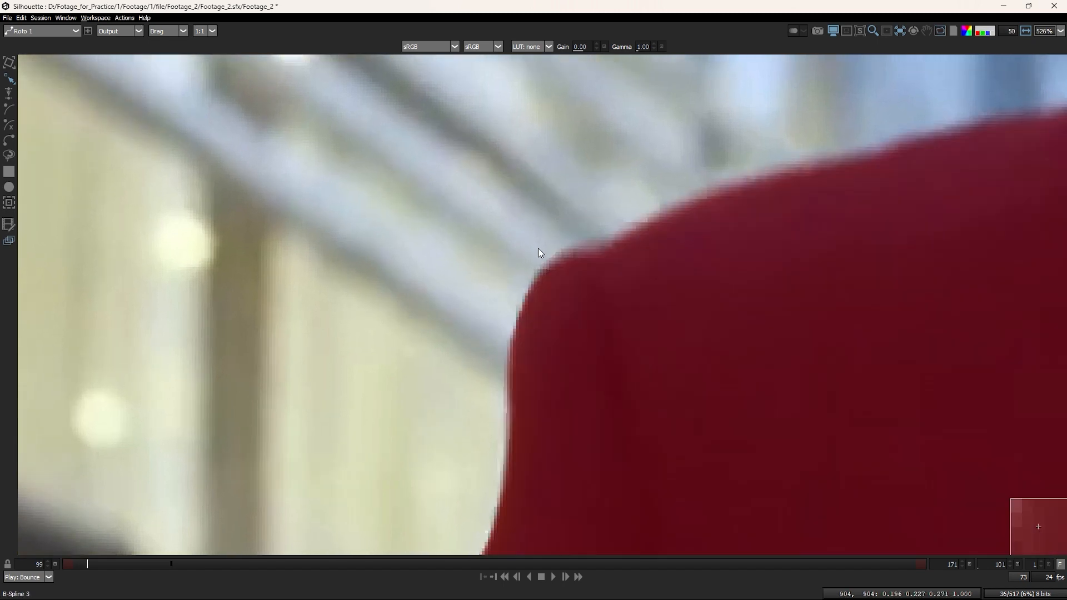
scroll(531, 295, "down", 2)
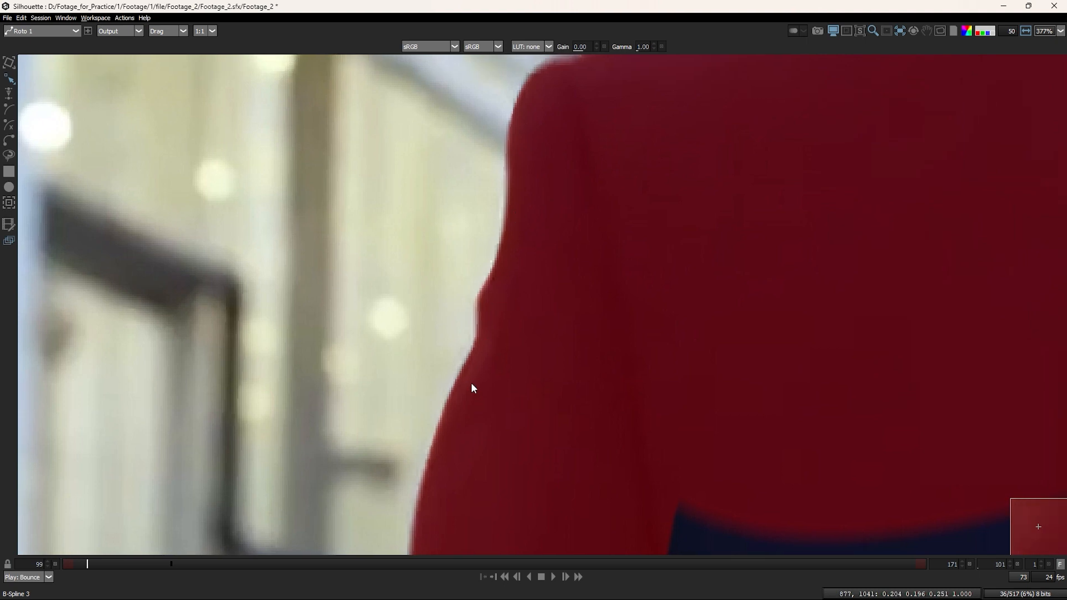
mouse_move(472, 384)
left_mouse_down()
mouse_move(475, 203)
mouse_move(486, 398)
left_mouse_up()
scroll(476, 453, "down", 2)
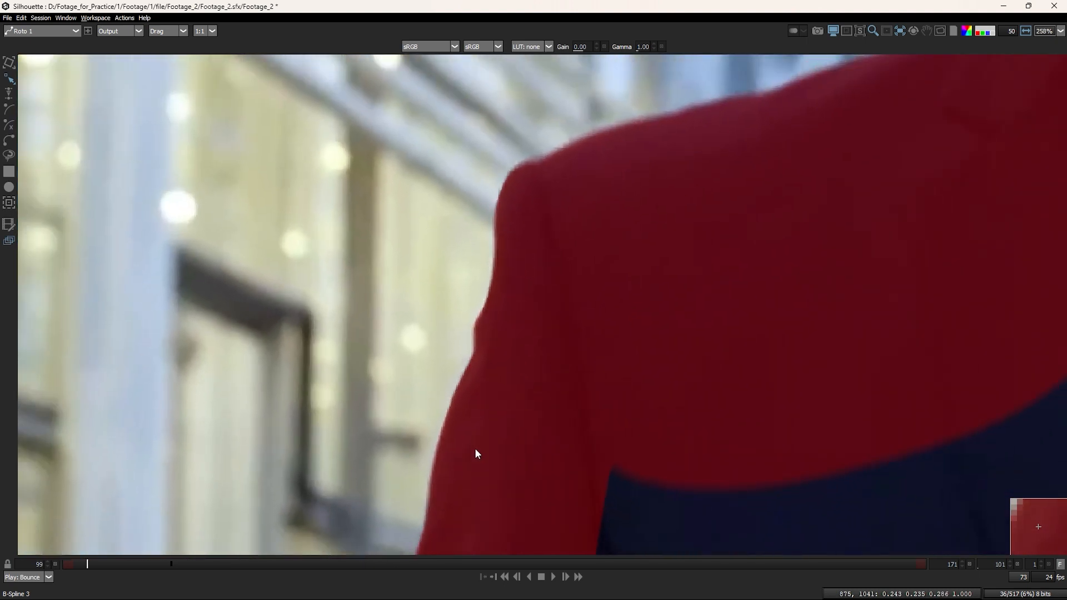
scroll(487, 387, "down", 3)
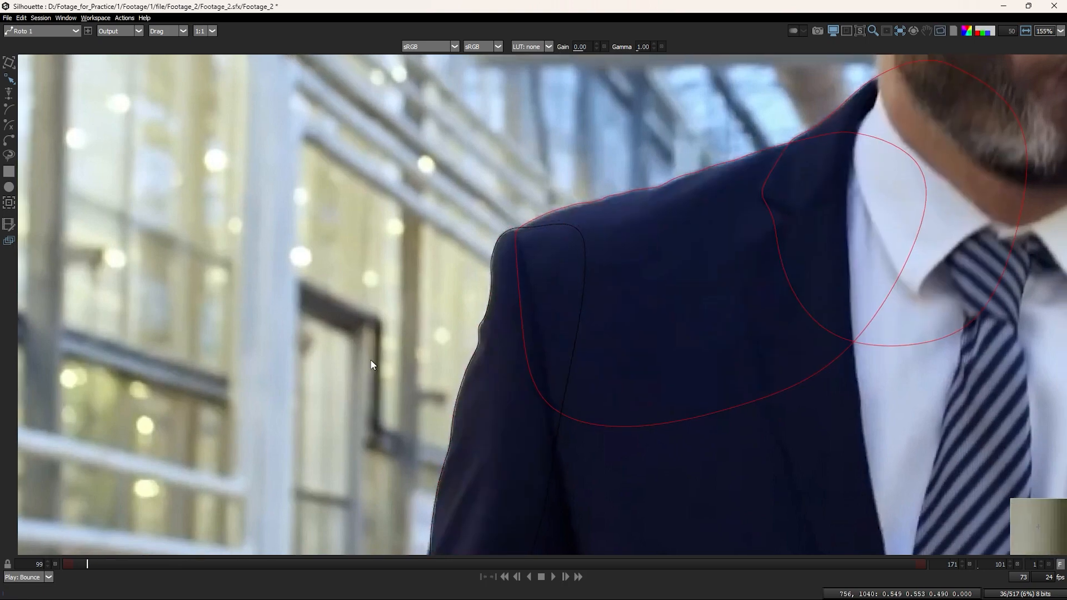
Step: Bring back the side panels and set the blur of B-Spline 3 to 0.1
key("grave")
left_click(900, 183)
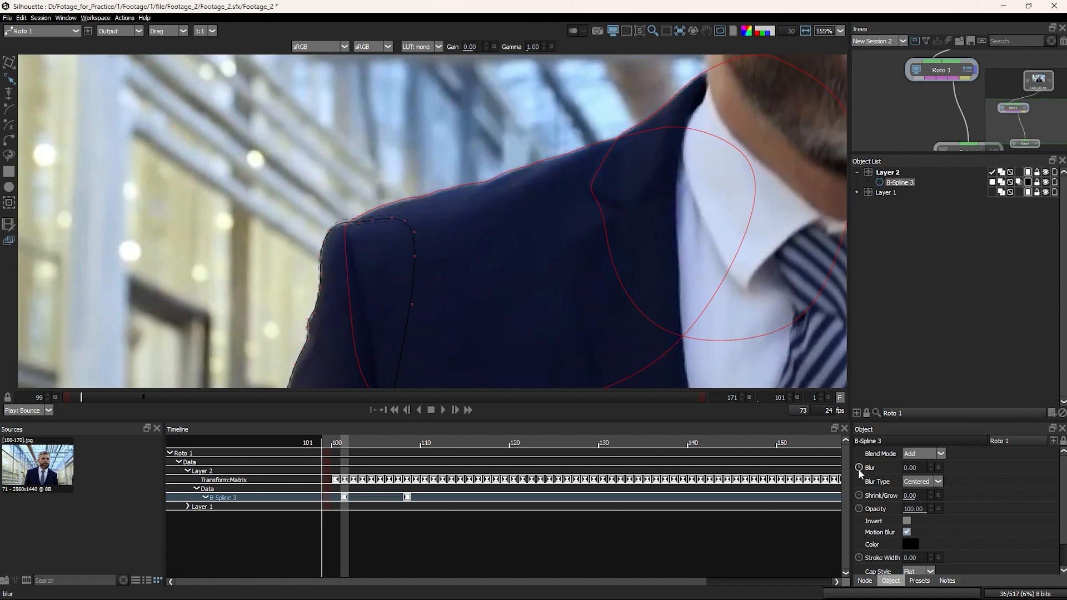
left_click(914, 470)
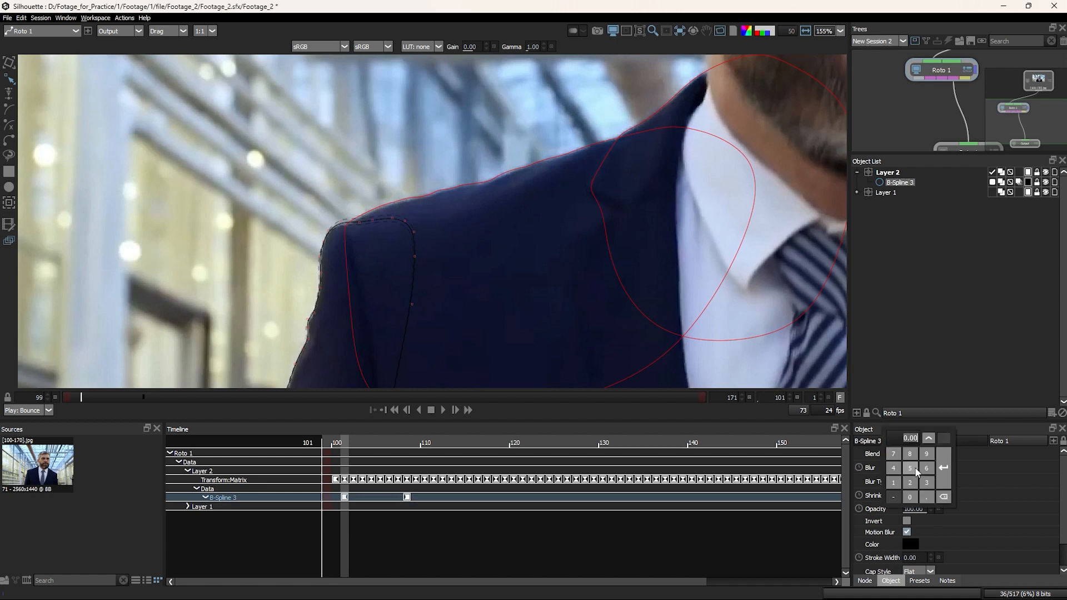
type("0.1")
key("Return")
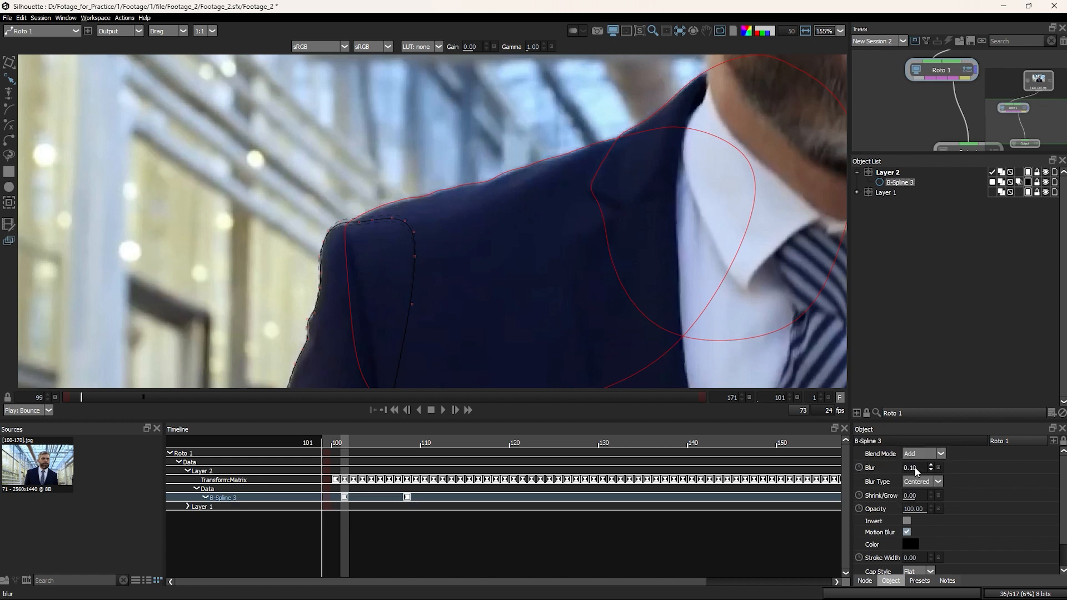
Step: Inspect the blurred matte edge along the shoulder and upper arm, toggling the red overlay on and off
scroll(359, 272, "up", 7)
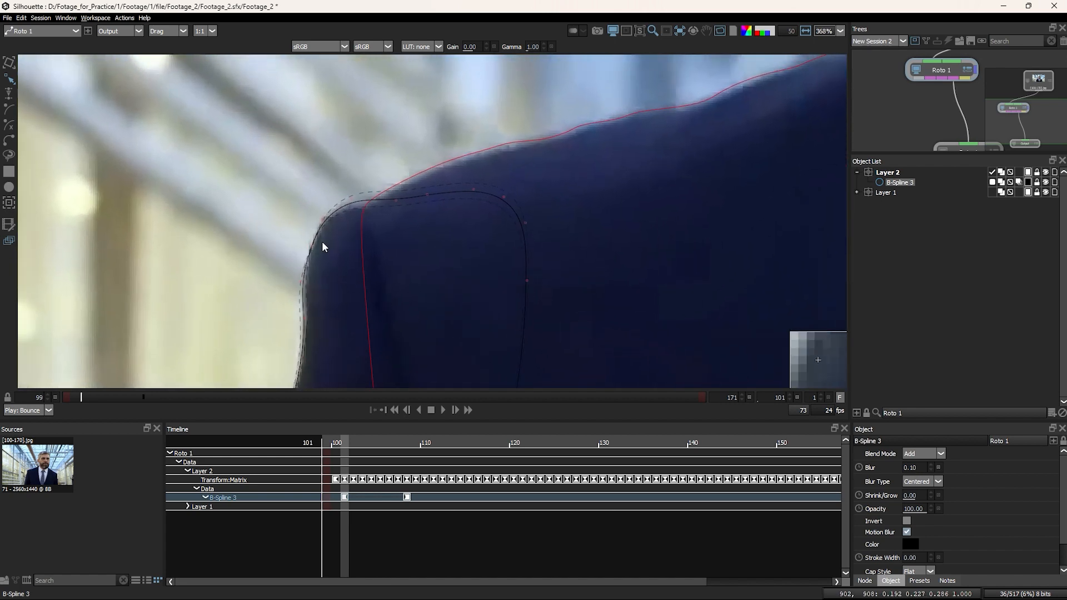
key("d")
scroll(322, 224, "up", 2)
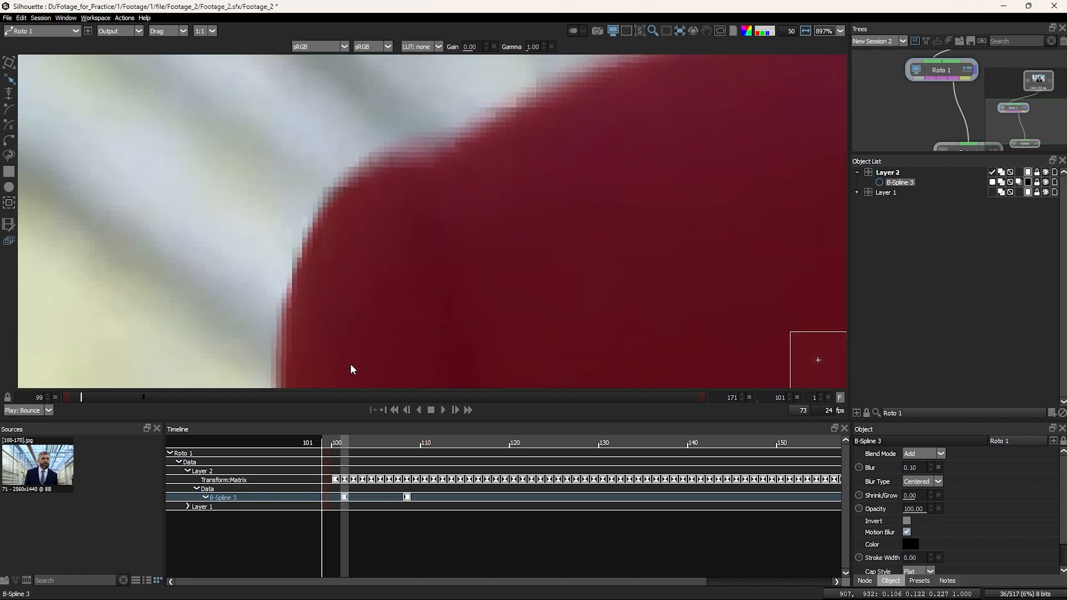
left_click_drag(351, 369, 425, 36)
scroll(393, 199, "down", 2)
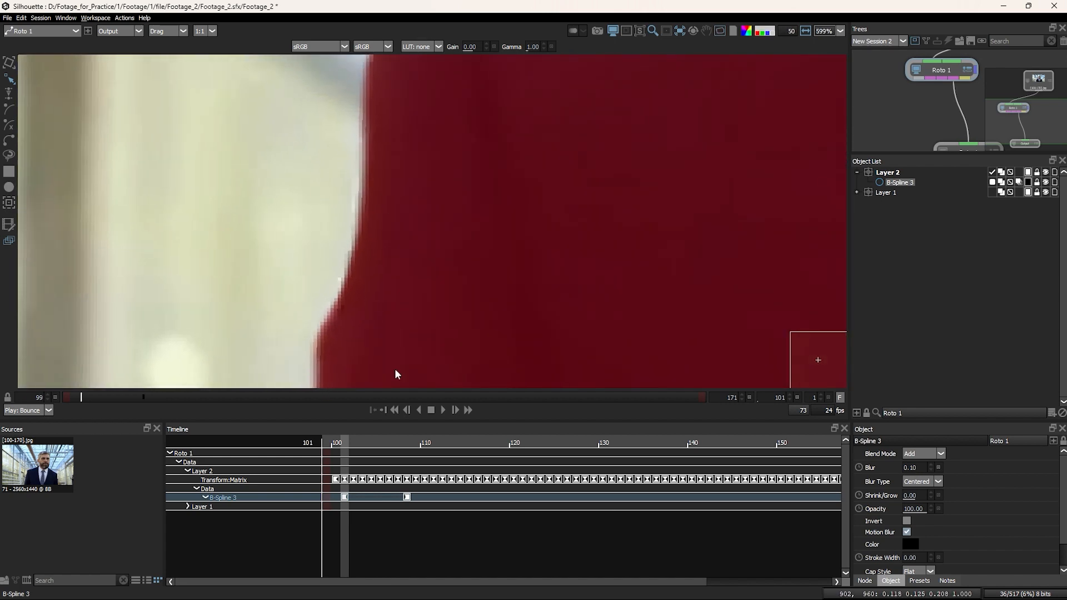
scroll(356, 224, "up", 2)
key("a")
key("a")
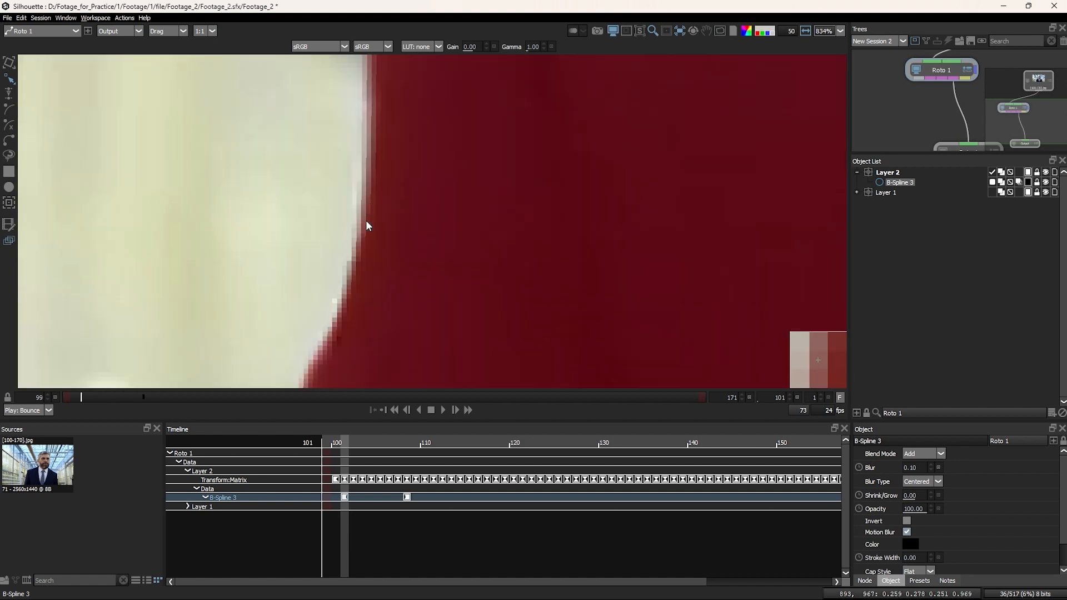
key("a")
key("a")
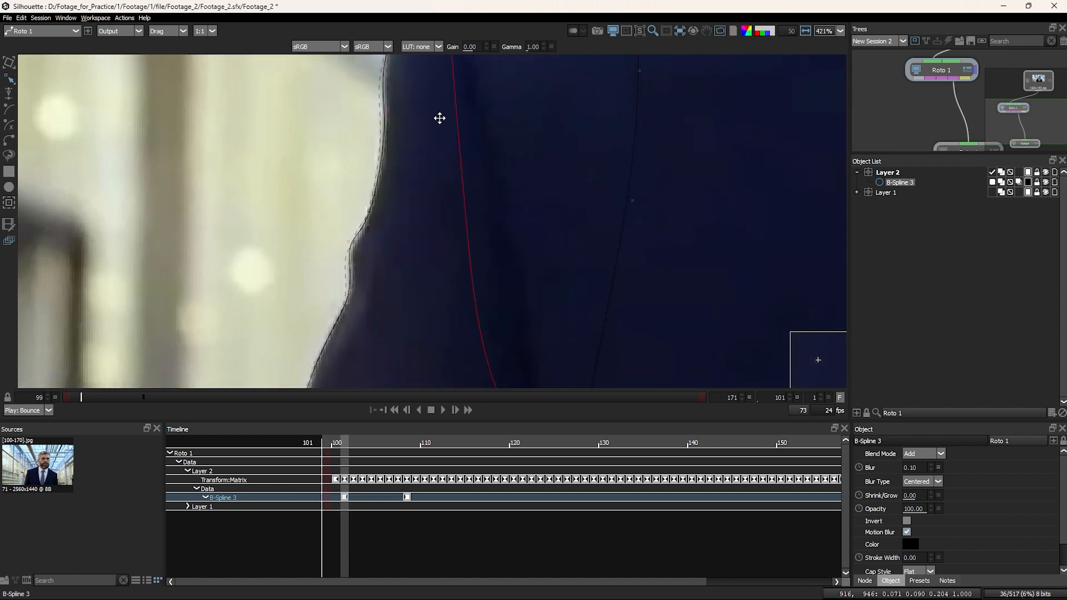
Step: Switch the sleeve shape to transform mode at frame 101 and return to the enlarged viewer showing the full sleeve
scroll(476, 172, "down", 5)
scroll(470, 266, "down", 2)
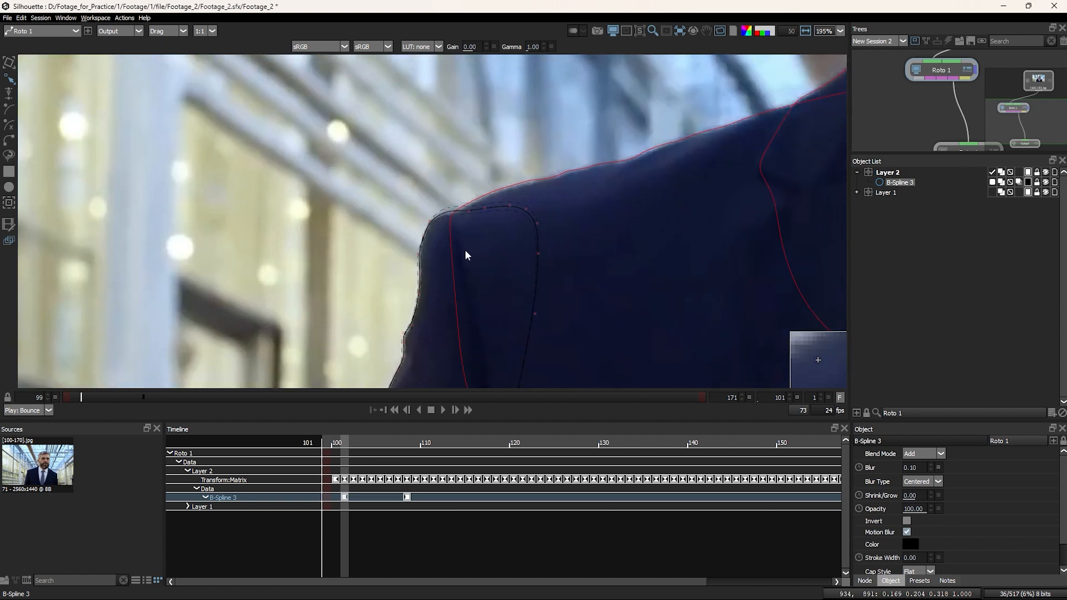
key("t")
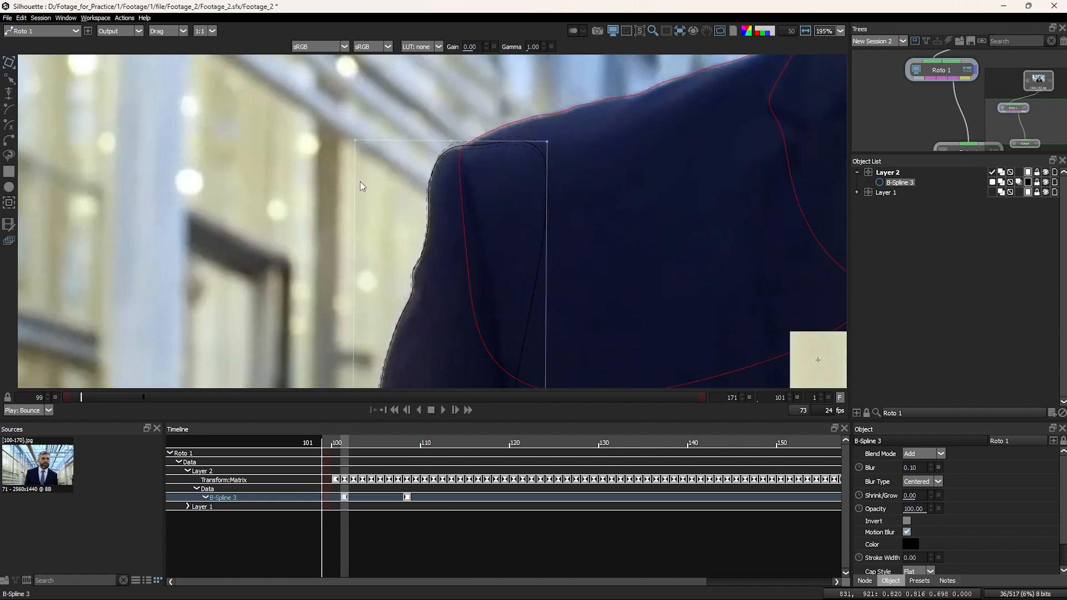
left_click_drag(442, 317, 447, 266)
scroll(449, 271, "down", 1)
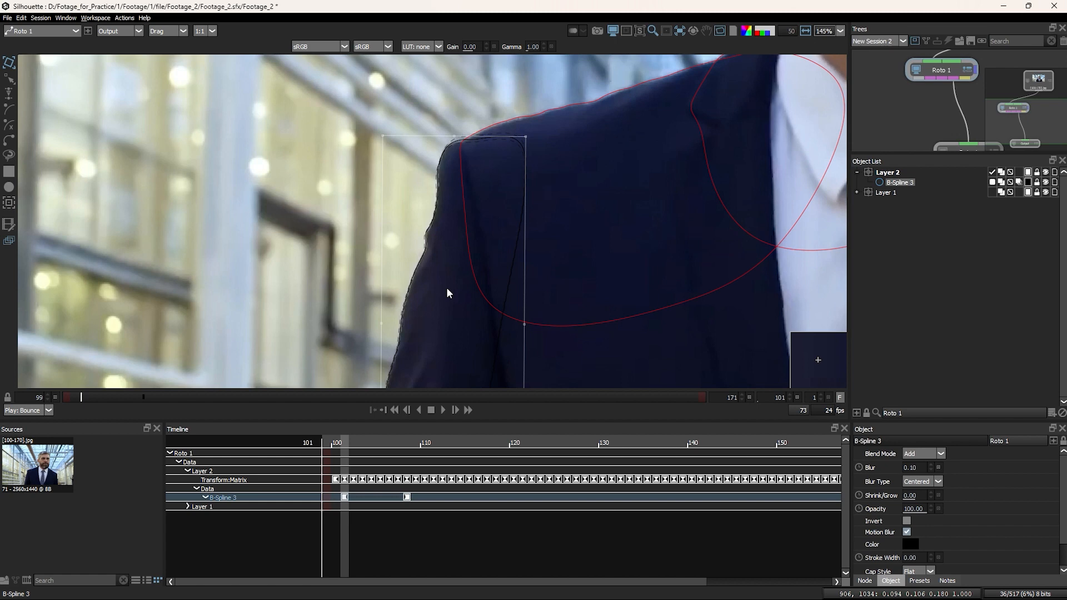
left_click_drag(447, 288, 430, 267)
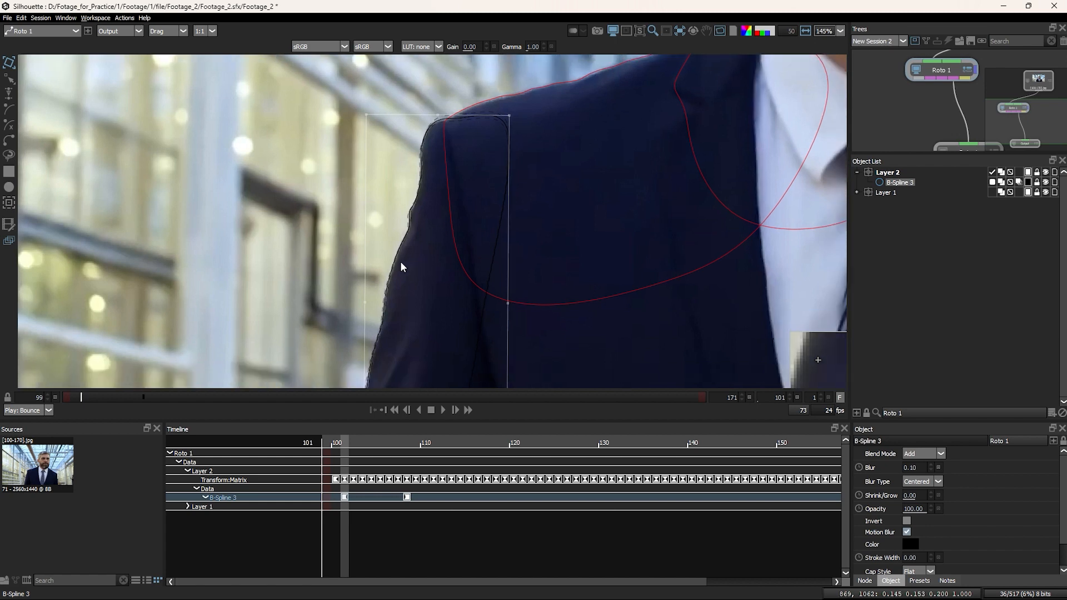
key("F3")
key("F3")
key("F2")
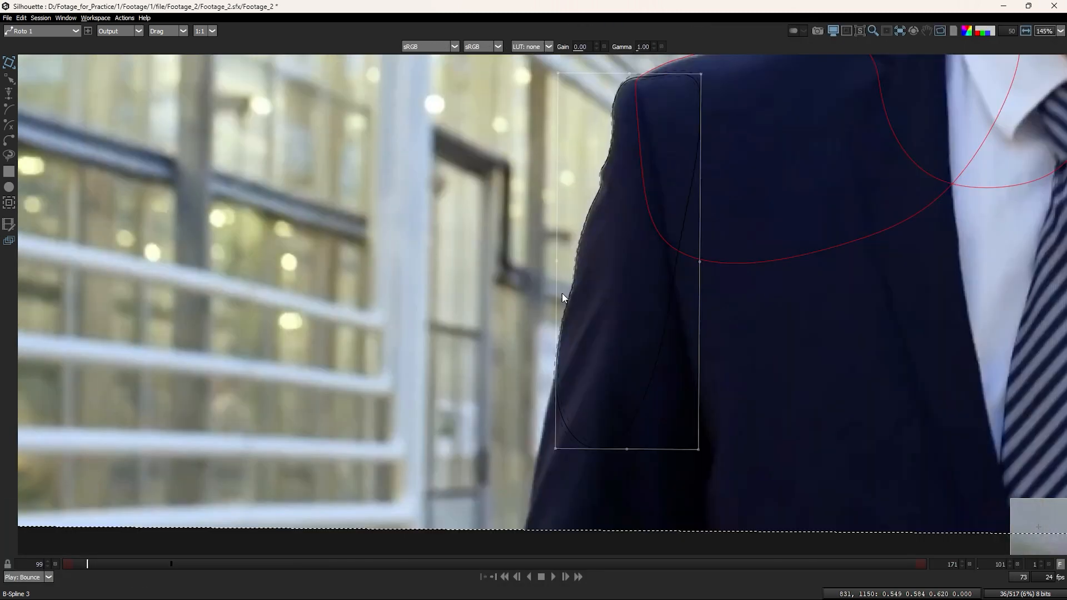
Step: Compare the sleeve outline with the arm edge by stepping back and forth through the frames between 101 and 108
left_click_drag(581, 297, 528, 312)
left_click(489, 288)
left_click(549, 382)
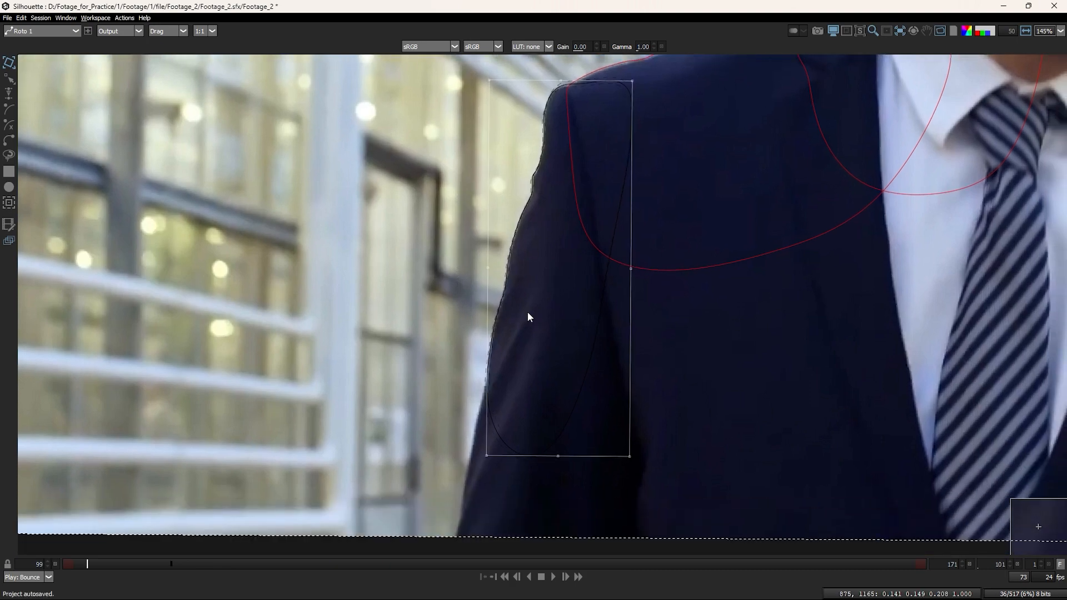
key("ctrl+Right")
key("ctrl+Left")
key("ctrl+Right")
left_click_drag(537, 252, 539, 293)
key("ctrl+Left")
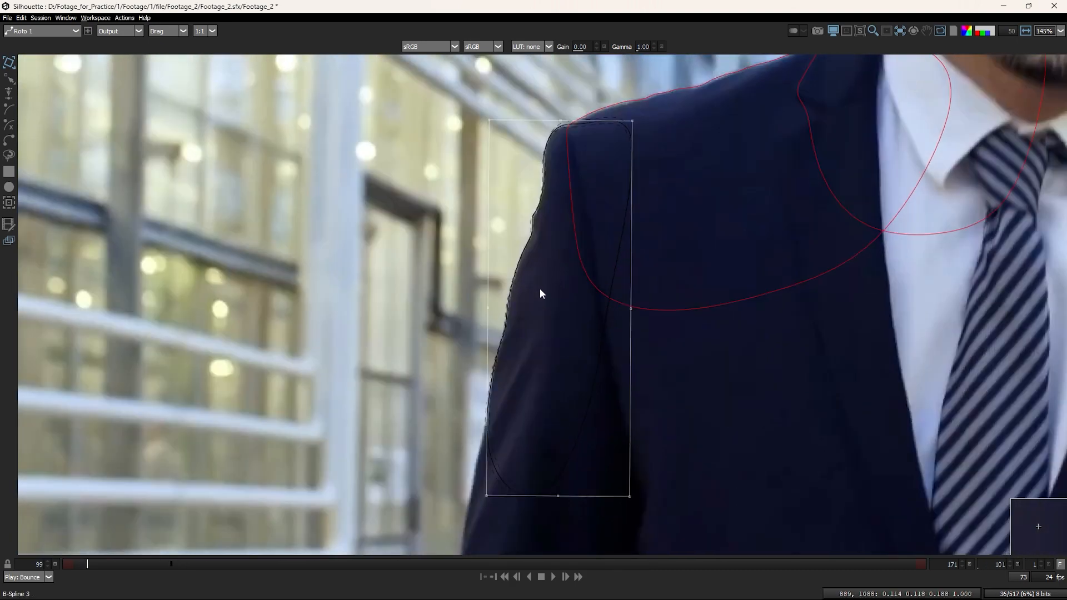
key("ctrl+Right")
key("Left")
key("Left")
key("Left")
key("Left")
key("Left")
key("Left")
key("Left")
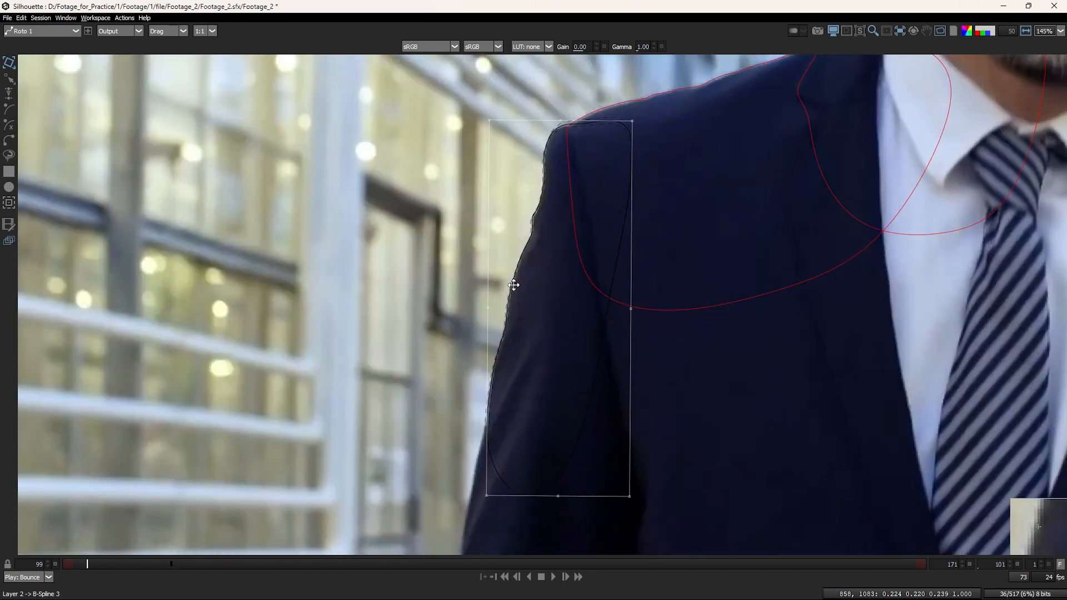
key("Right")
key("Right")
key("Right")
key("Right")
key("Right")
key("Right")
key("Right")
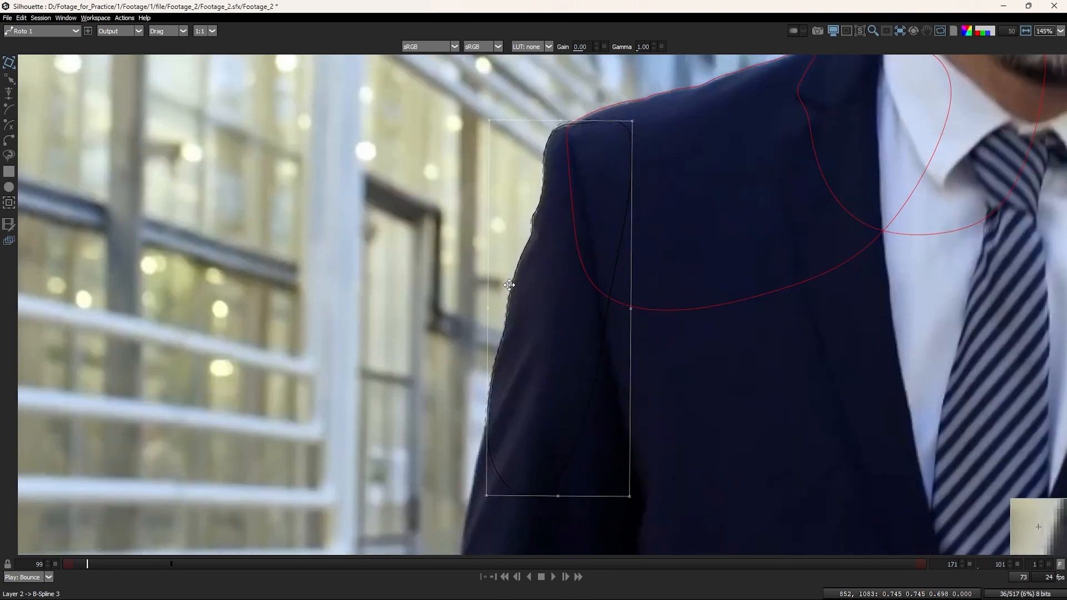
key("Left")
key("Left")
key("Left")
key("Left")
key("Left")
key("Left")
key("Left")
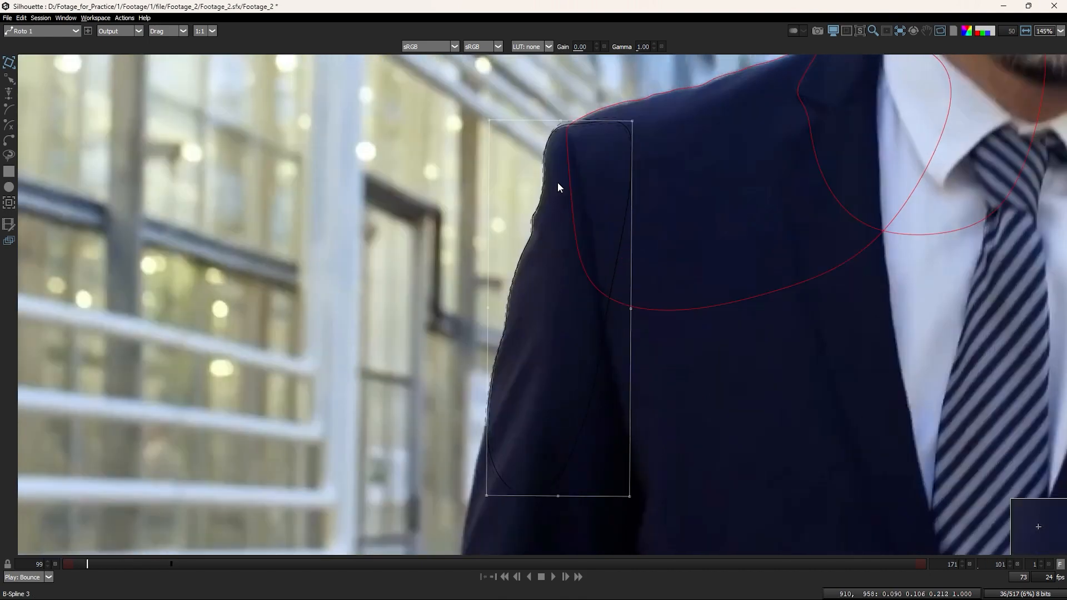
key("Right")
key("Right")
key("Right")
key("Right")
key("Right")
key("Right")
key("Right")
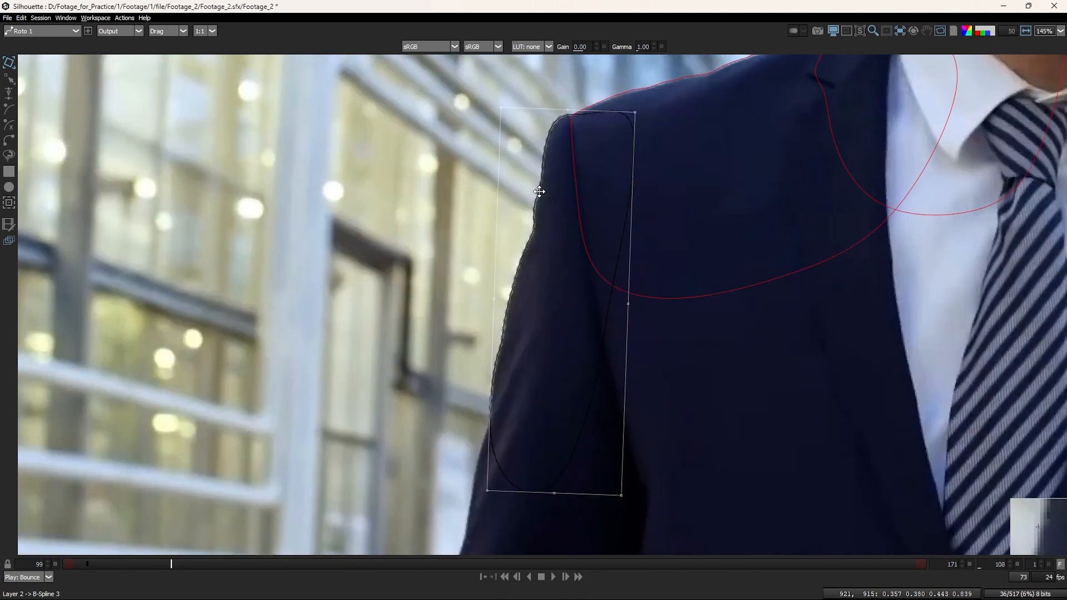
Step: At frame 104, shift the lower sleeve points of B-Spline 3 slightly outward toward the jacket's edge
key("Left")
scroll(509, 255, "up", 2)
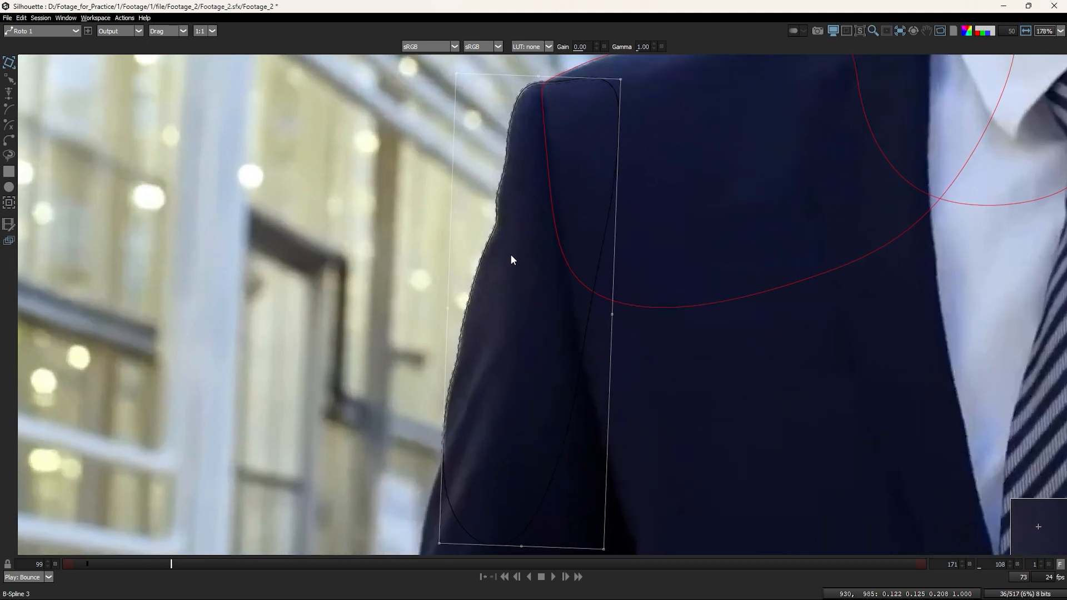
key("Left")
key("Left")
key("Left")
key("Left")
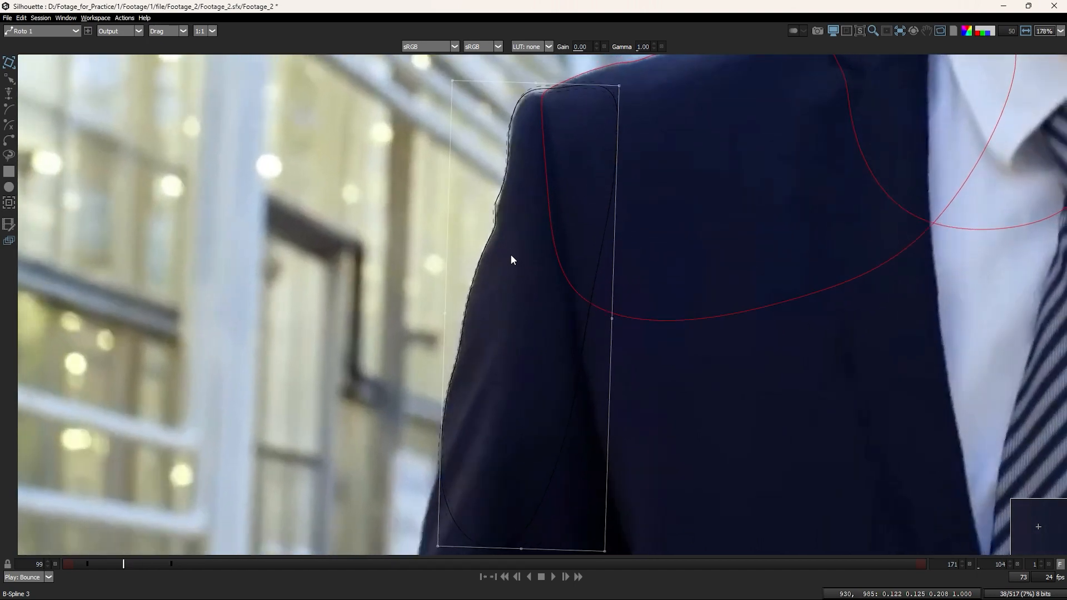
key("Right")
scroll(503, 319, "up", 5)
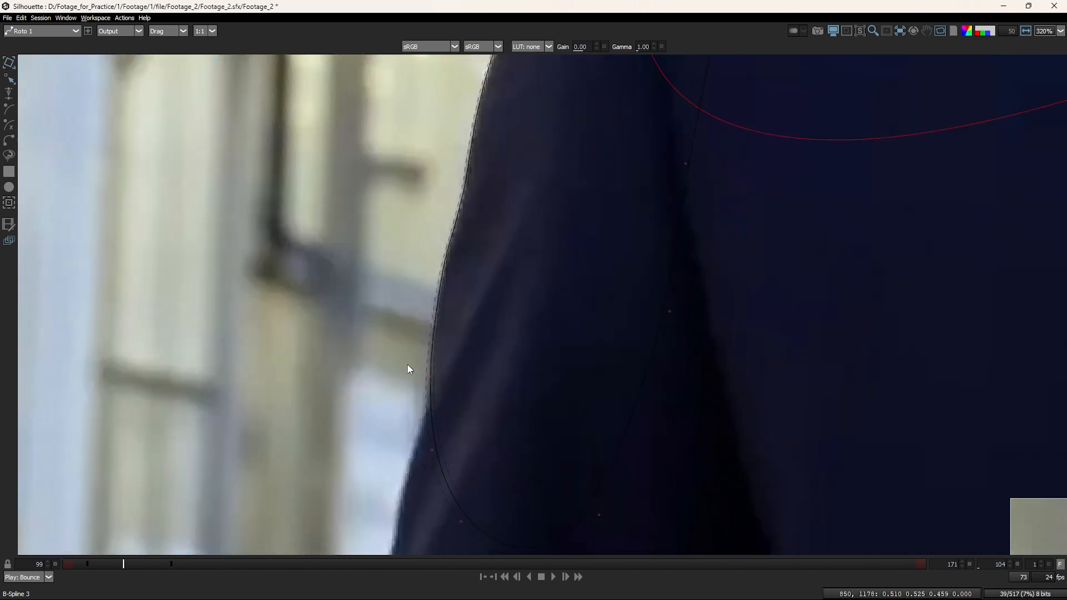
left_click_drag(394, 315, 716, 579)
key("KP_4")
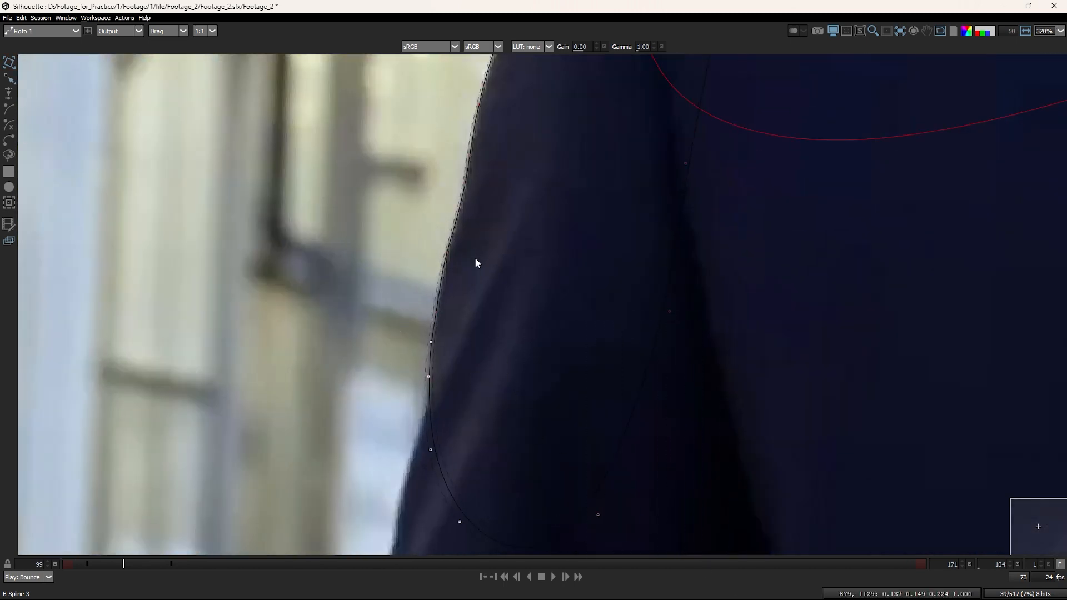
Step: Refit the points around the small fold on the upper arm to the sleeve edge at frame 104
left_click_drag(484, 271, 412, 285)
left_click_drag(430, 227, 372, 431)
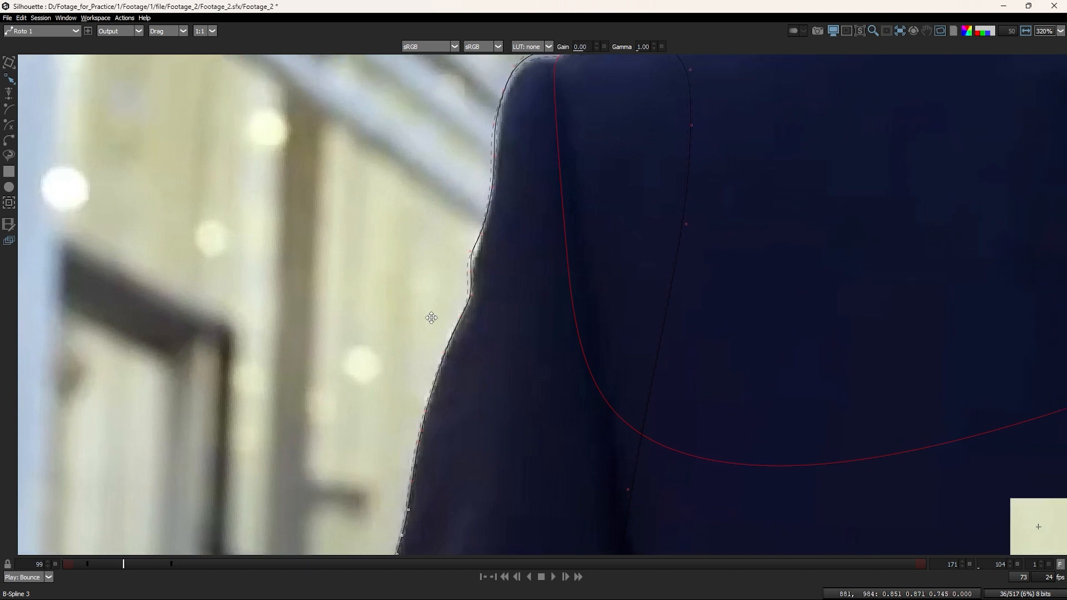
scroll(449, 310, "up", 1)
scroll(450, 315, "up", 1)
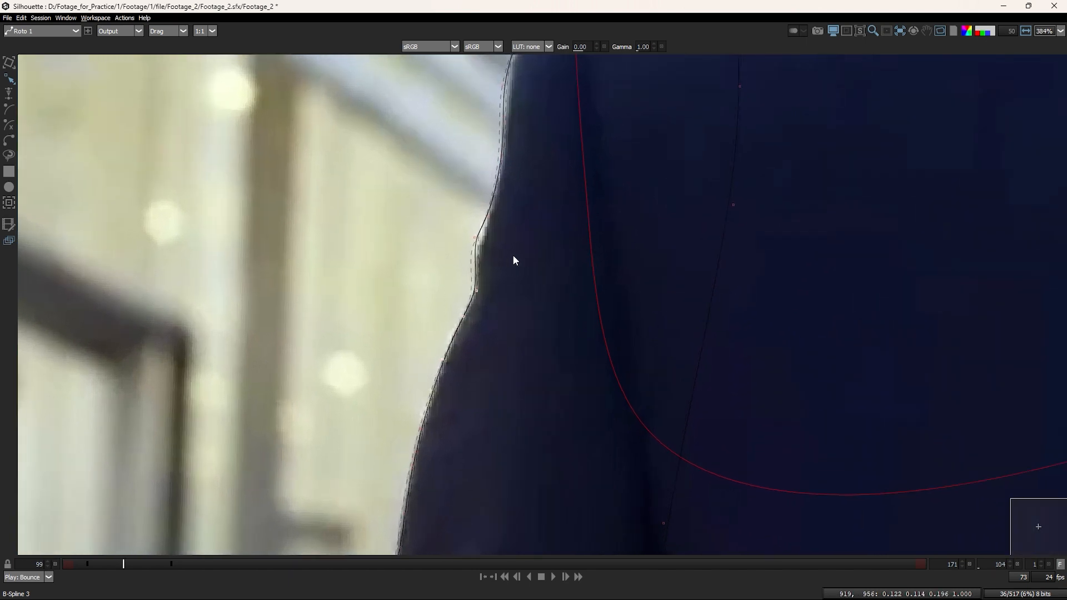
left_click_drag(514, 255, 462, 220)
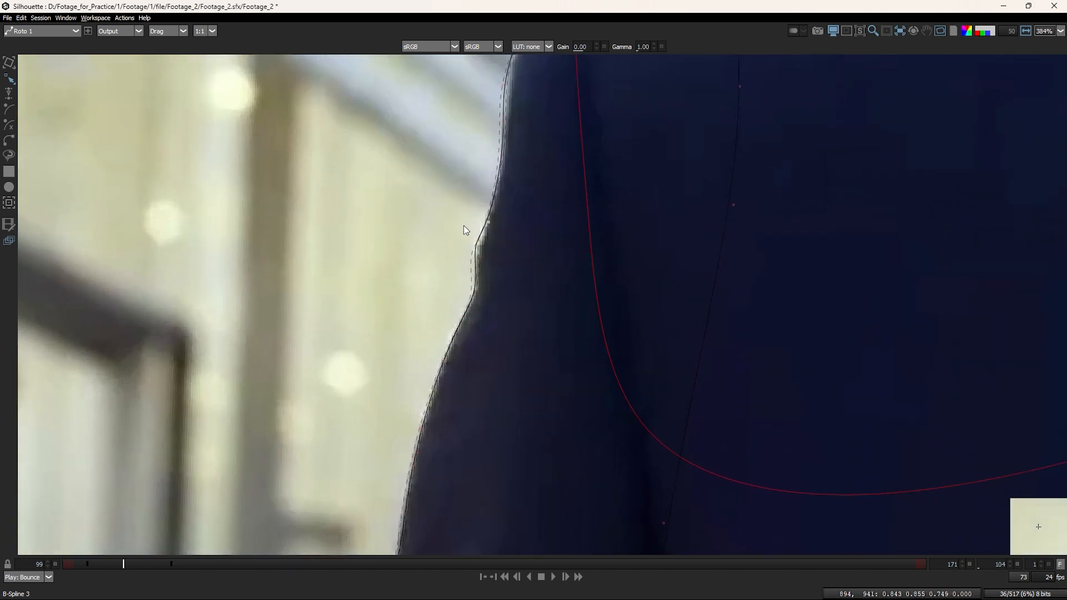
scroll(489, 266, "up", 1)
left_click(489, 260)
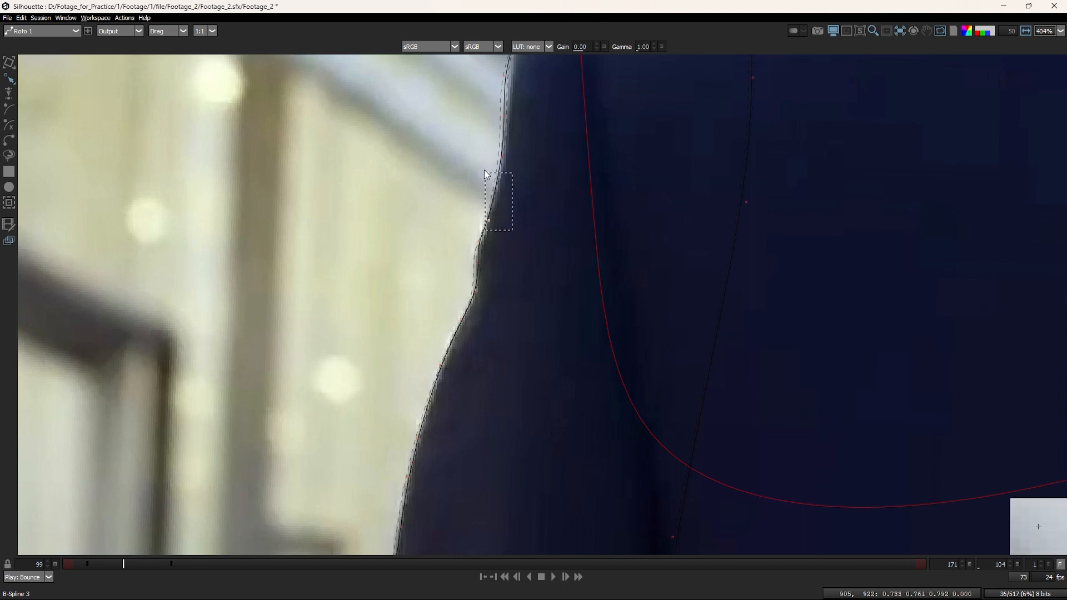
key("Left")
key("Left")
Step: Lower the points over the shoulder cap slightly and pull the outer shoulder points inward to the jacket edge at frame 104
left_click_drag(524, 106, 465, 260)
left_click_drag(466, 114, 752, 232)
key("Down")
key("Down")
key("Down")
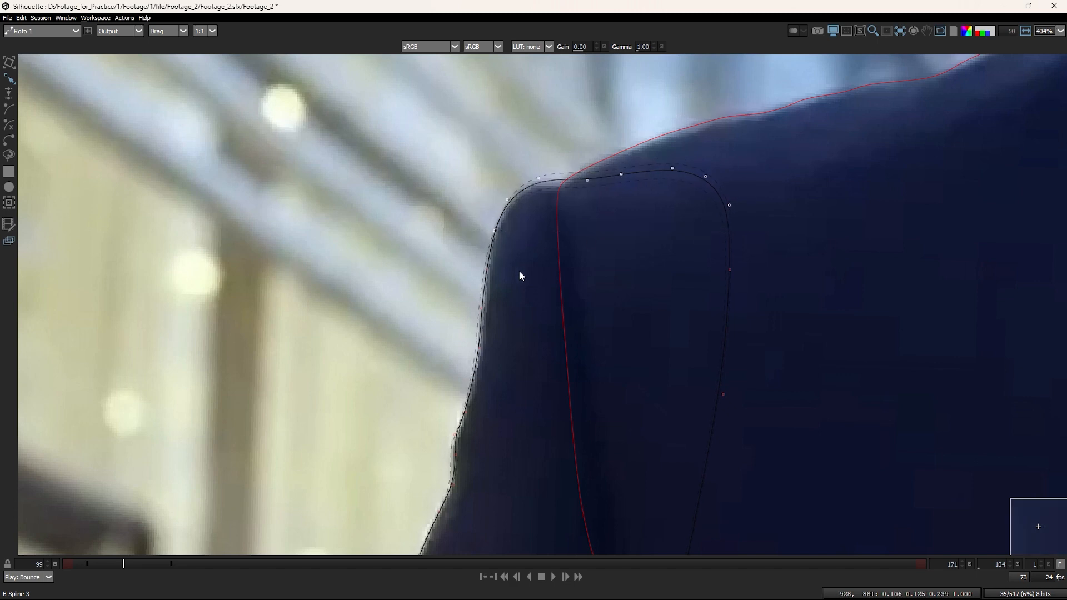
left_click(470, 260)
left_click_drag(481, 184, 525, 240)
key("Right")
Step: Check the sleeve at frame 104 with the red matte overlay, and compare the outline at keyframes 108 and 101
left_click_drag(494, 423, 514, 290)
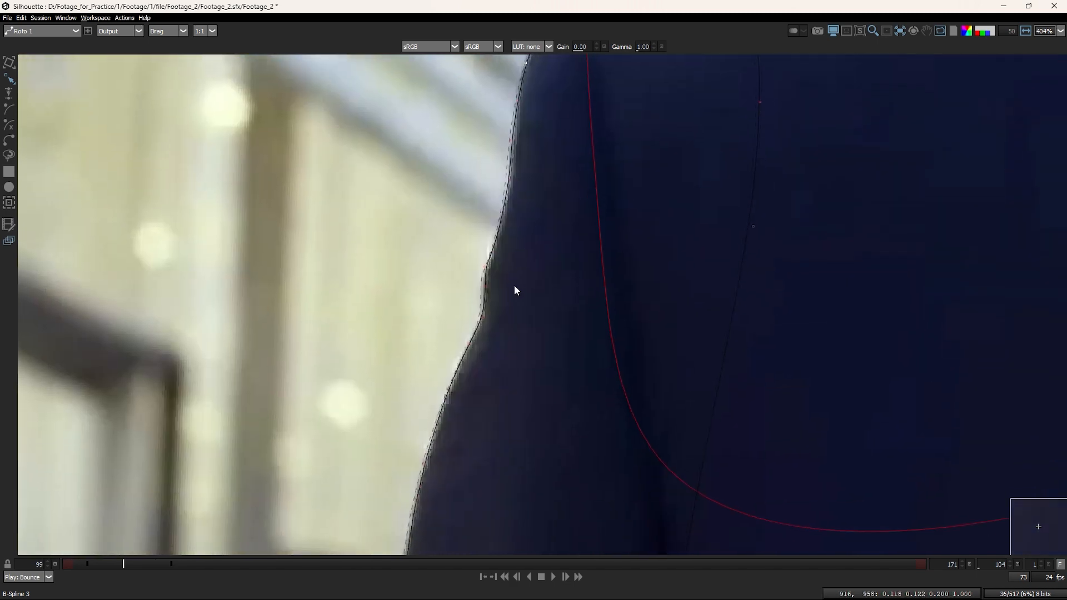
left_click_drag(478, 452, 485, 146)
scroll(409, 343, "down", 5)
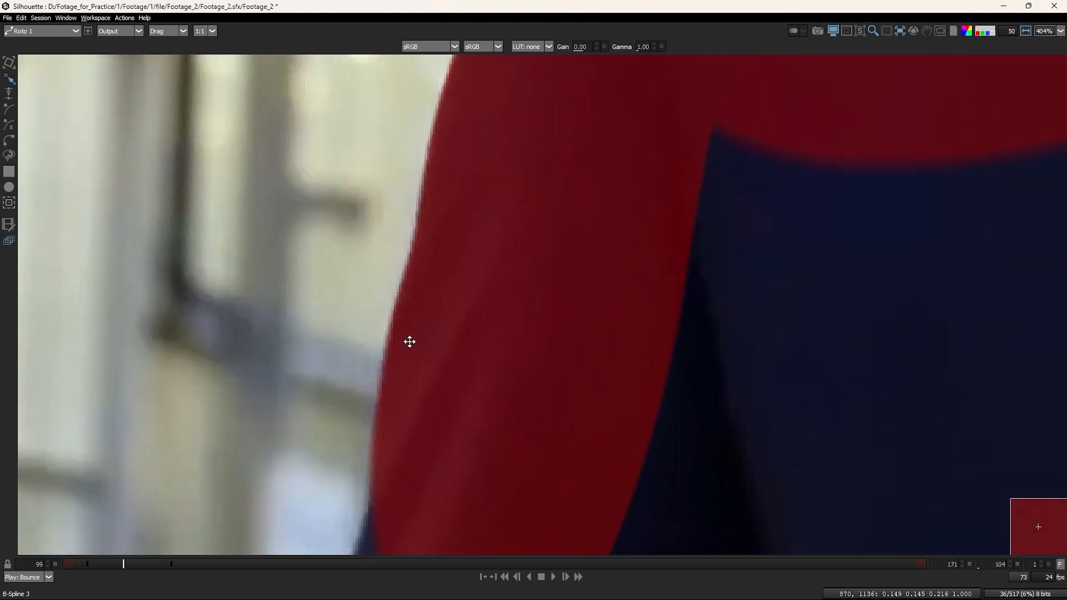
key("a")
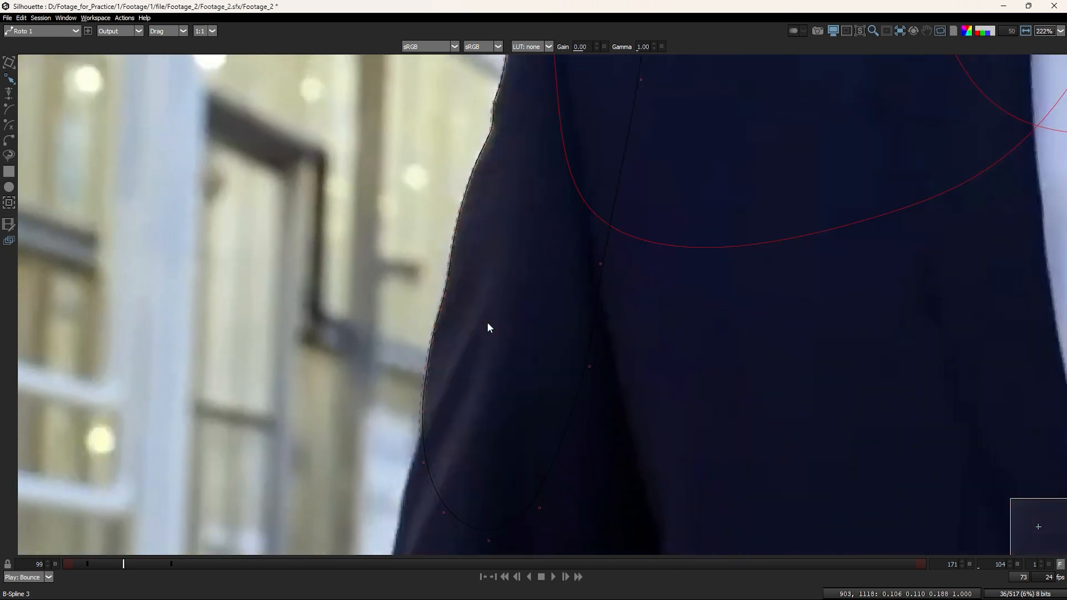
left_click_drag(523, 259, 485, 349)
key("shift+z")
key("shift+x")
key("shift+x")
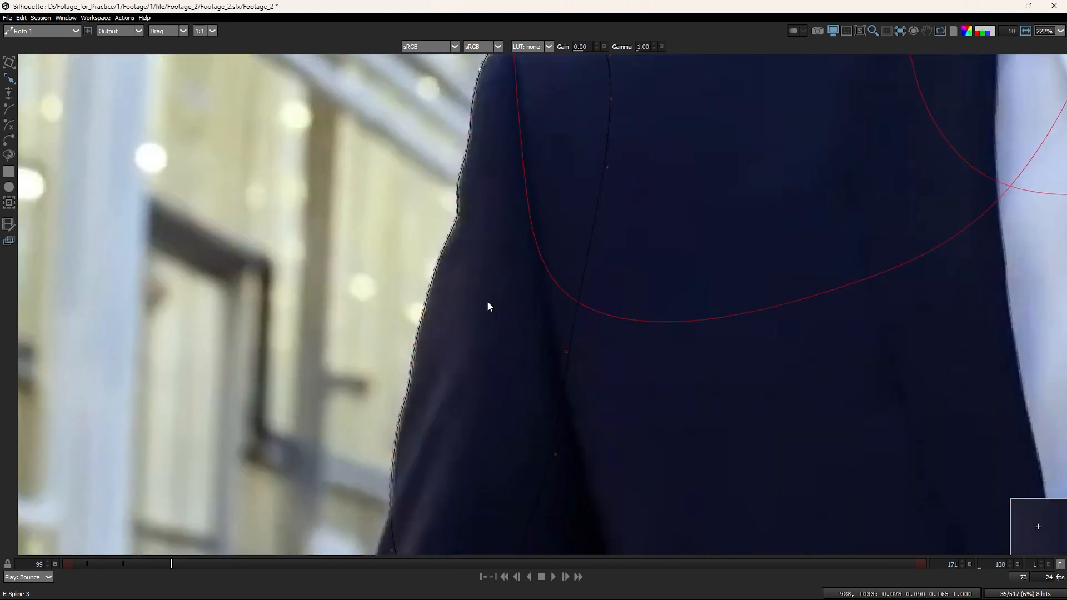
key("shift+z")
key("shift+z")
scroll(487, 264, "down", 5)
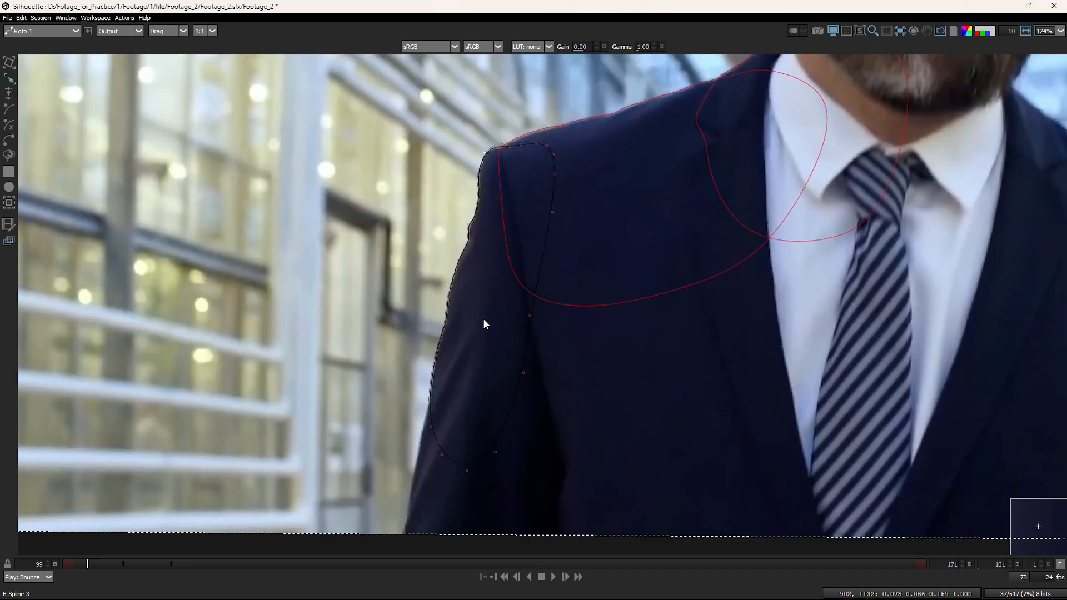
Step: Switch the sleeve shape to transform mode and step from frame 101 to 108 to check the outline between keyframes
key("t")
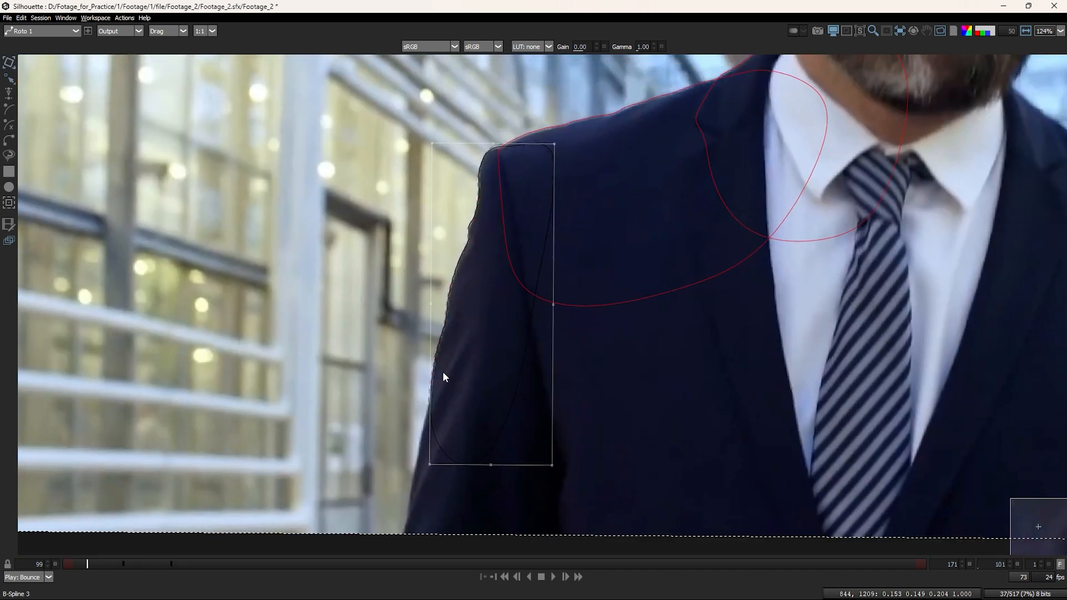
key("Right")
key("Right")
scroll(472, 284, "up", 3)
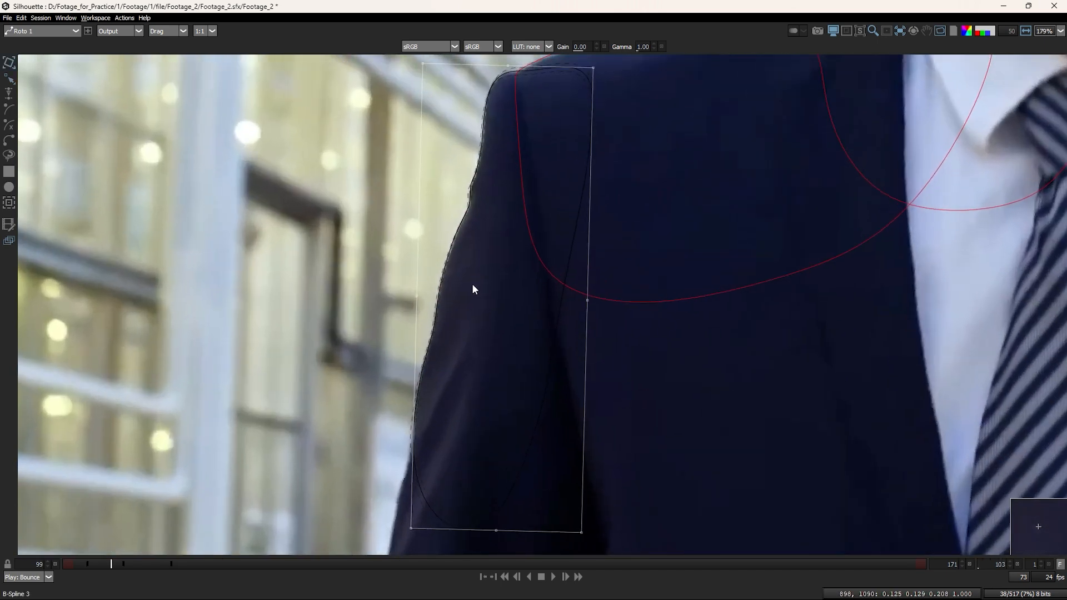
key("Right")
key("Right")
key("Right")
key("Right")
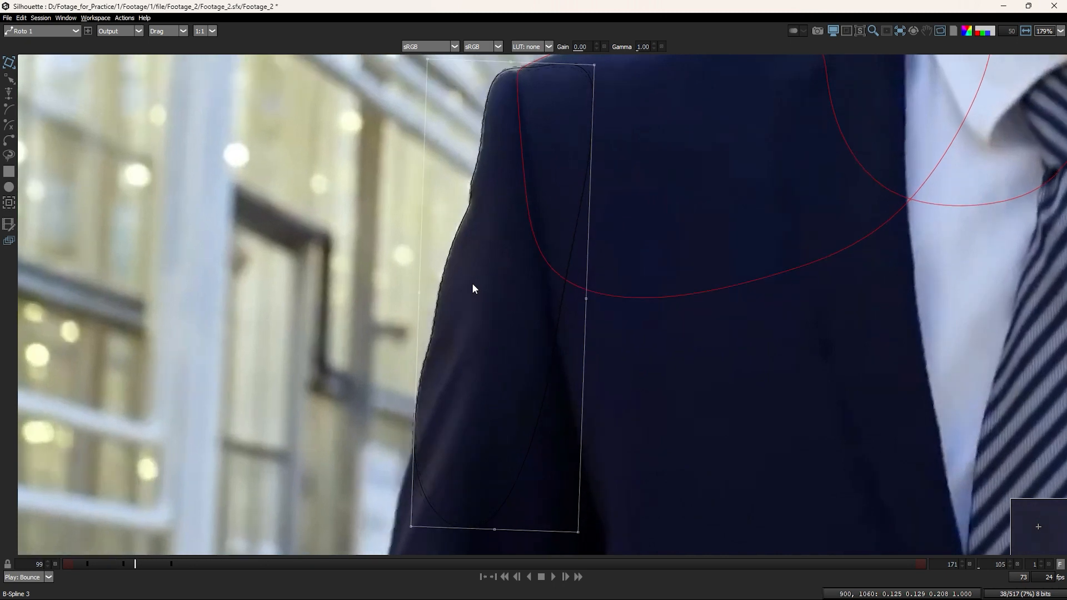
key("Right")
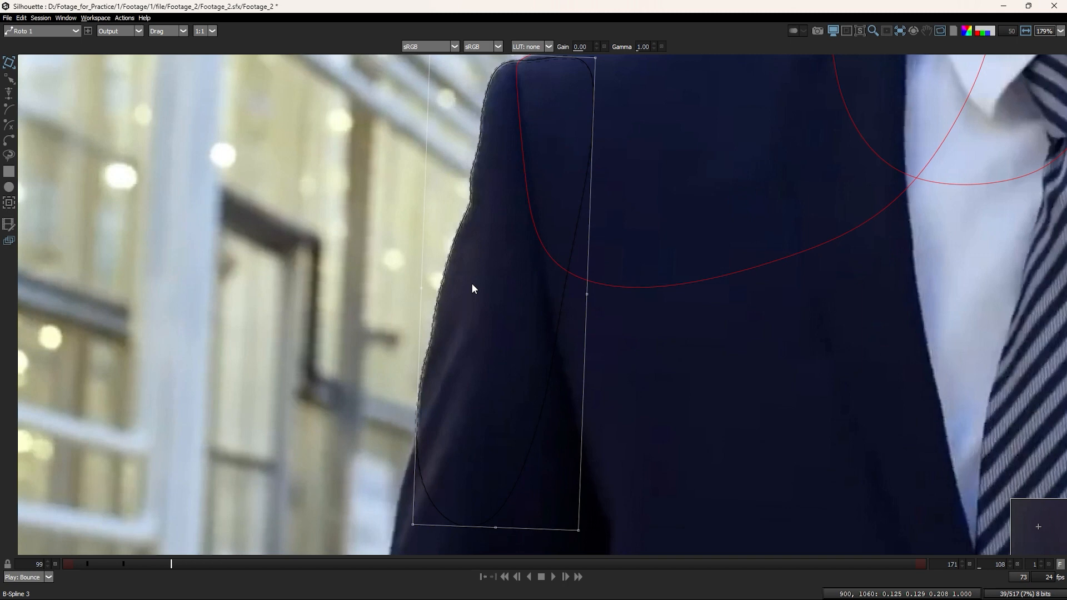
Step: At frame 108, move the outer sleeve points along the arm slightly inward to follow the jacket edge
scroll(471, 286, "up", 6)
scroll(435, 282, "up", 1)
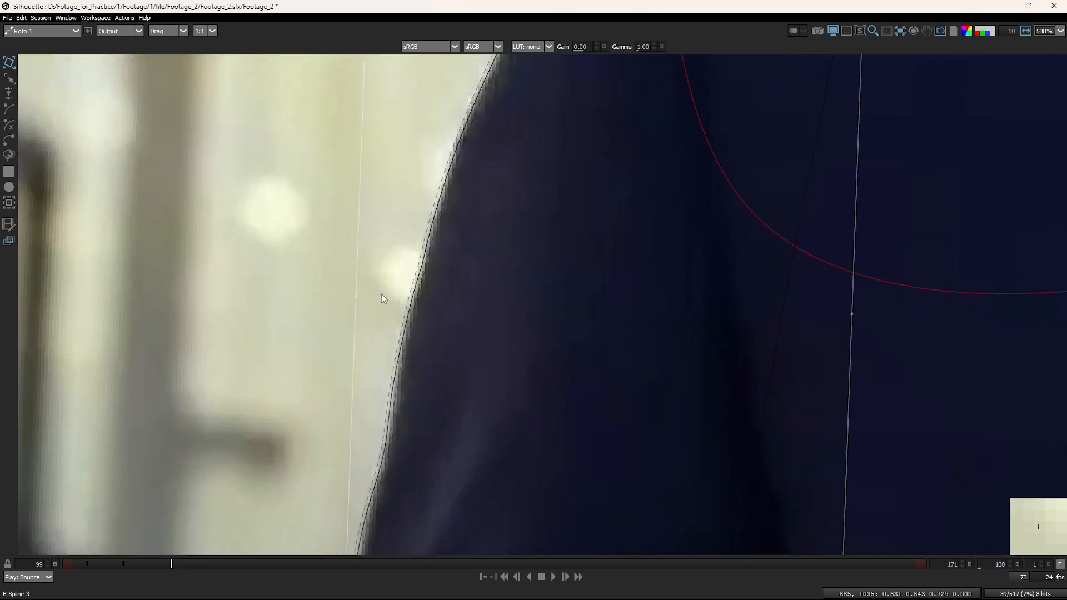
left_click_drag(310, 155, 501, 519)
key("Right")
key("Right")
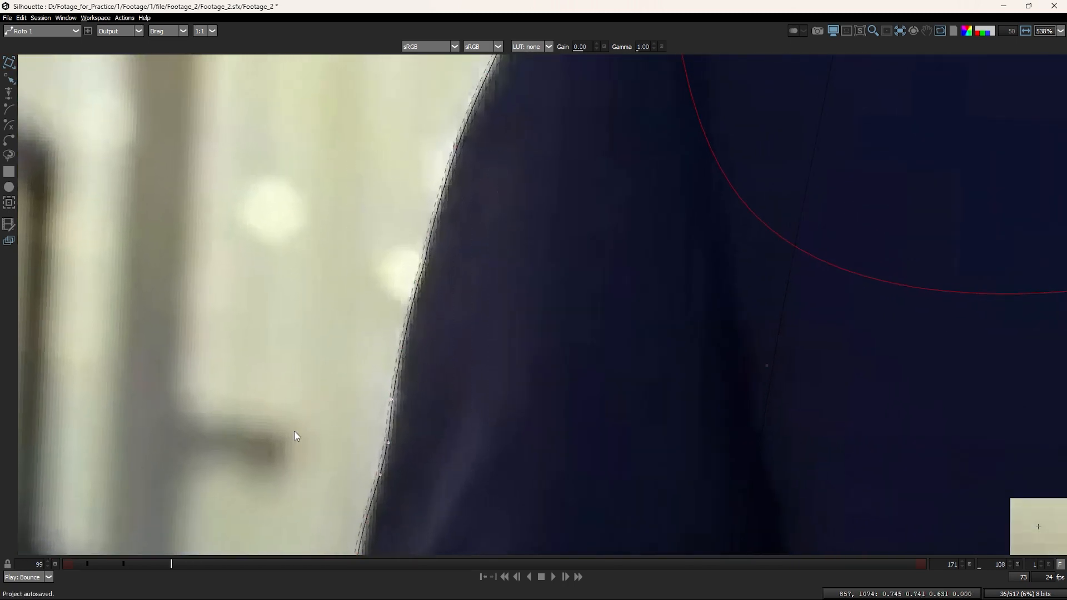
left_click_drag(294, 433, 297, 233)
left_click_drag(274, 323, 408, 499)
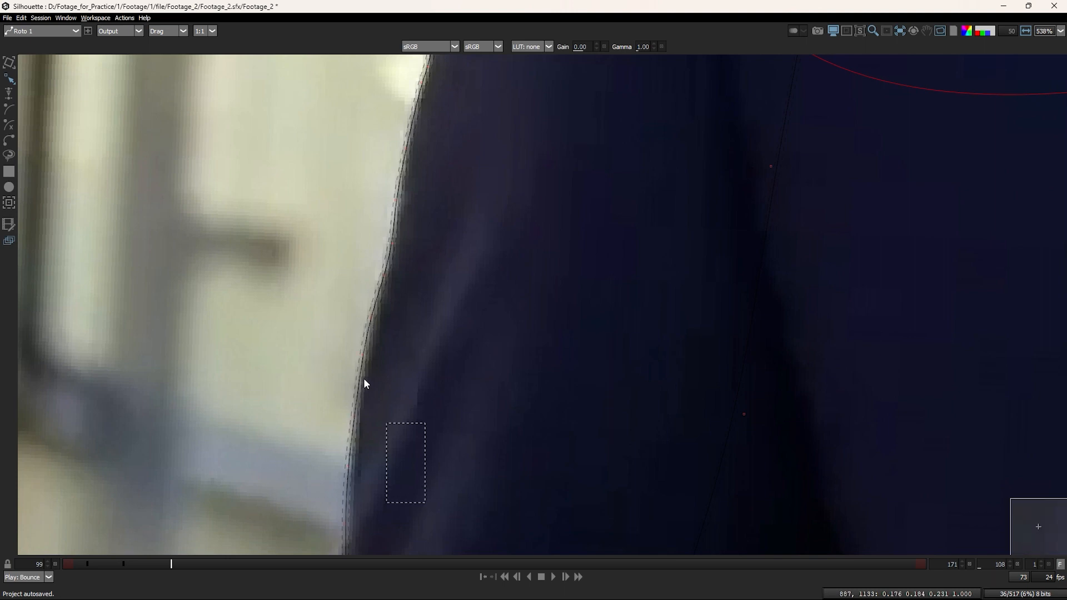
scroll(356, 375, "down", 2)
scroll(424, 333, "down", 5)
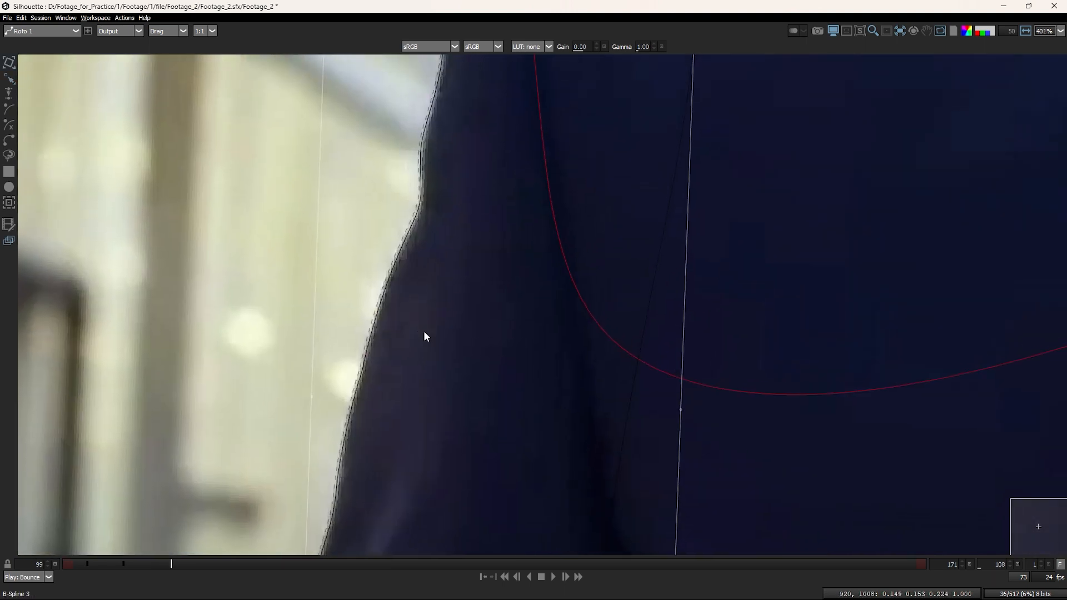
Step: Go back to frame 100 and examine how the sleeve outline fits along the shoulder and arm
left_click_drag(382, 309, 428, 408)
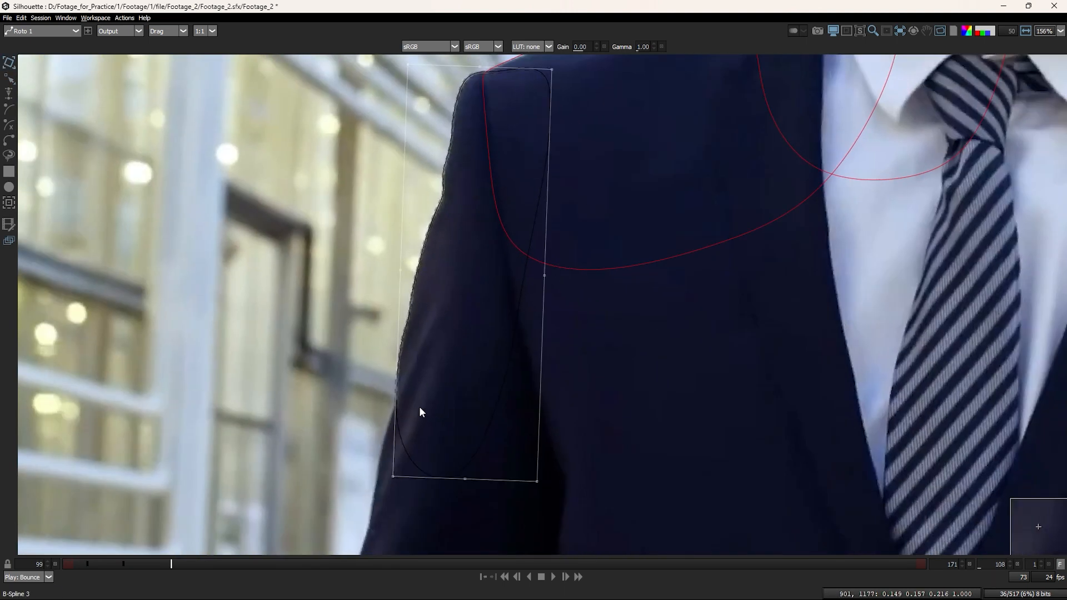
key("shift+z")
key("shift+z")
key("ctrl+Left")
scroll(442, 265, "up", 1)
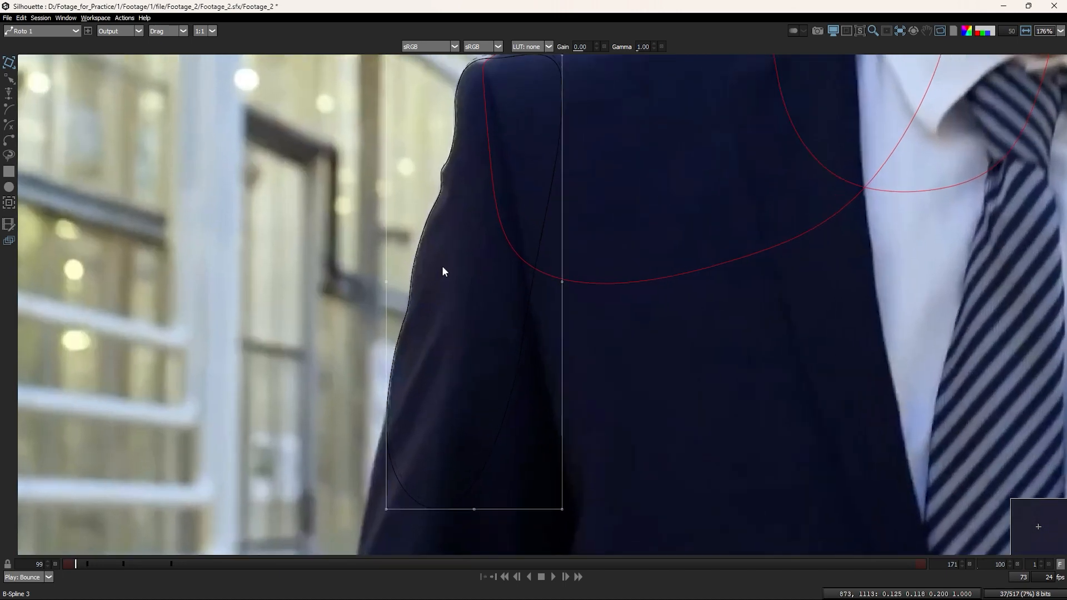
left_click_drag(462, 197, 424, 382)
scroll(448, 245, "up", 5)
scroll(465, 163, "down", 8)
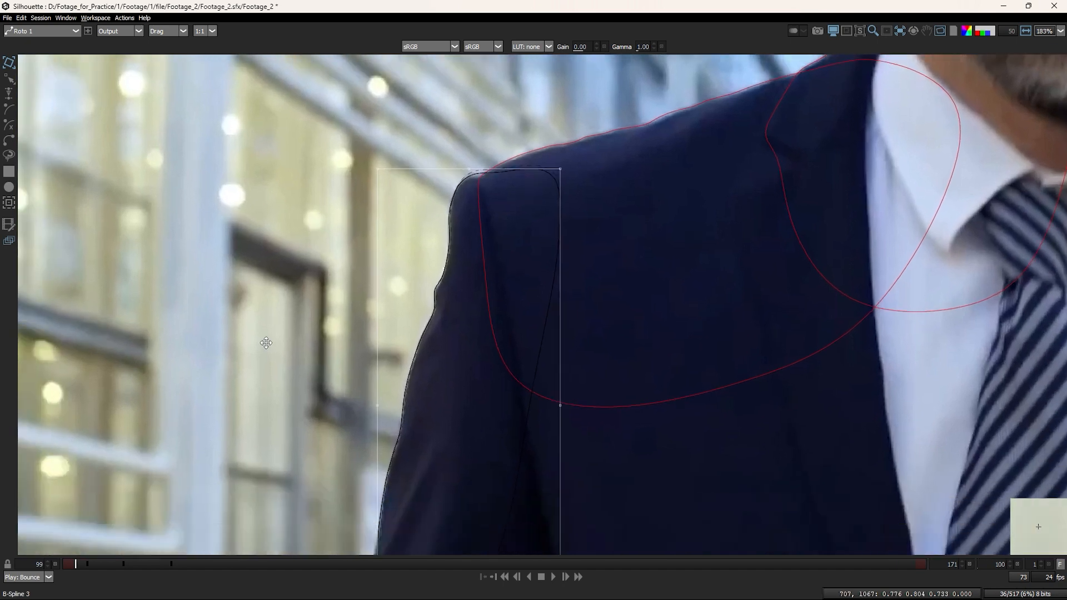
key("z")
key("x")
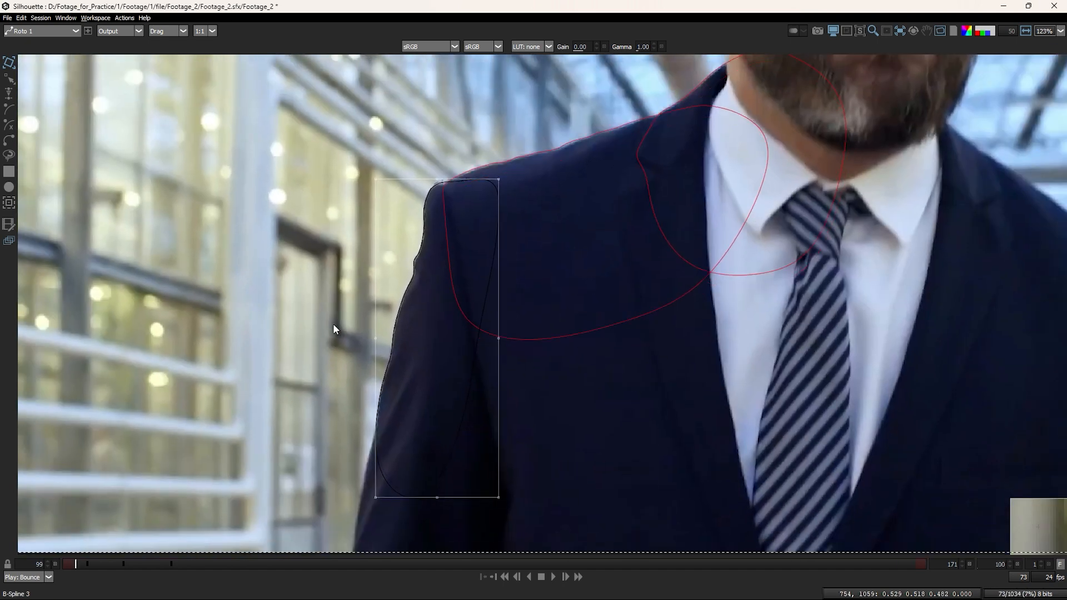
key("z")
left_click_drag(416, 272, 416, 283)
left_click(415, 282)
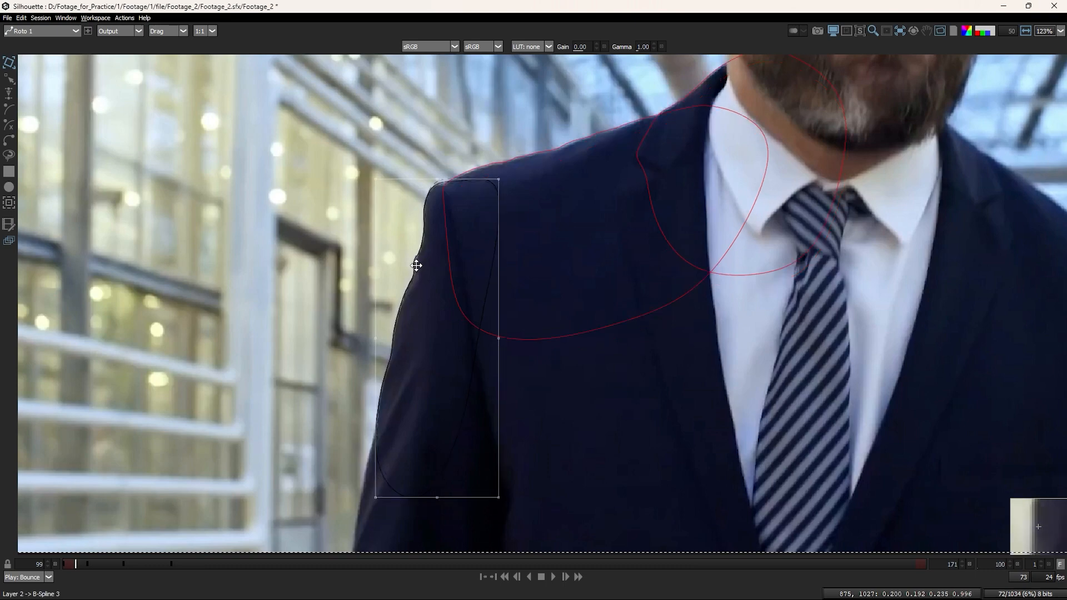
Step: At frame 100, nudge the sleeve's outer points from the shoulder down along the arm onto the jacket edge
scroll(444, 206, "up", 4)
scroll(474, 104, "up", 2)
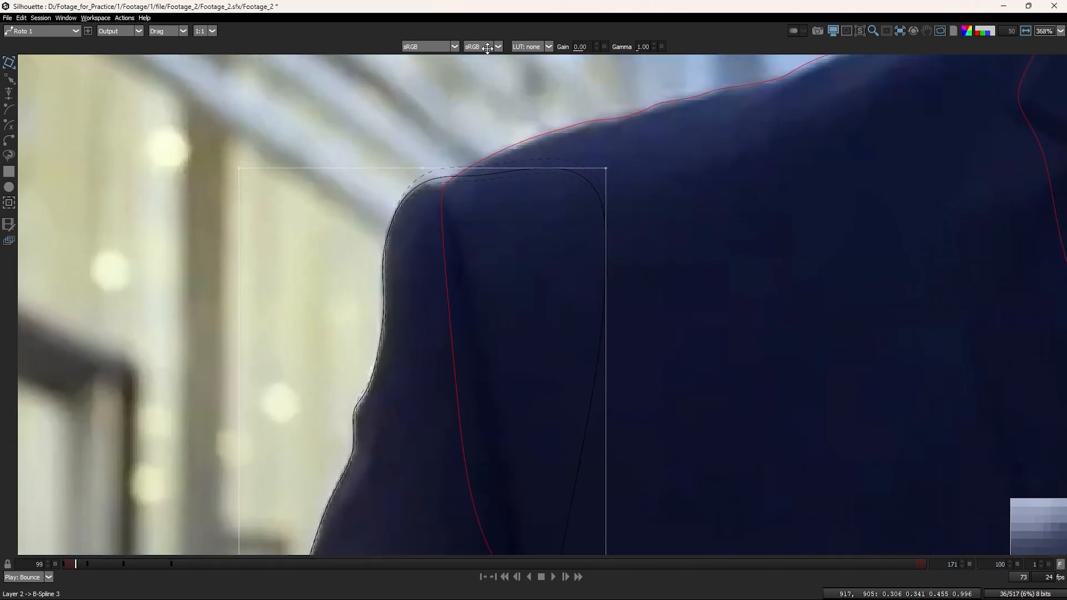
left_click(564, 230)
left_click_drag(704, 322, 395, 105)
left_click_drag(381, 388, 397, 245)
left_click_drag(412, 355, 297, 235)
left_click_drag(299, 445, 298, 234)
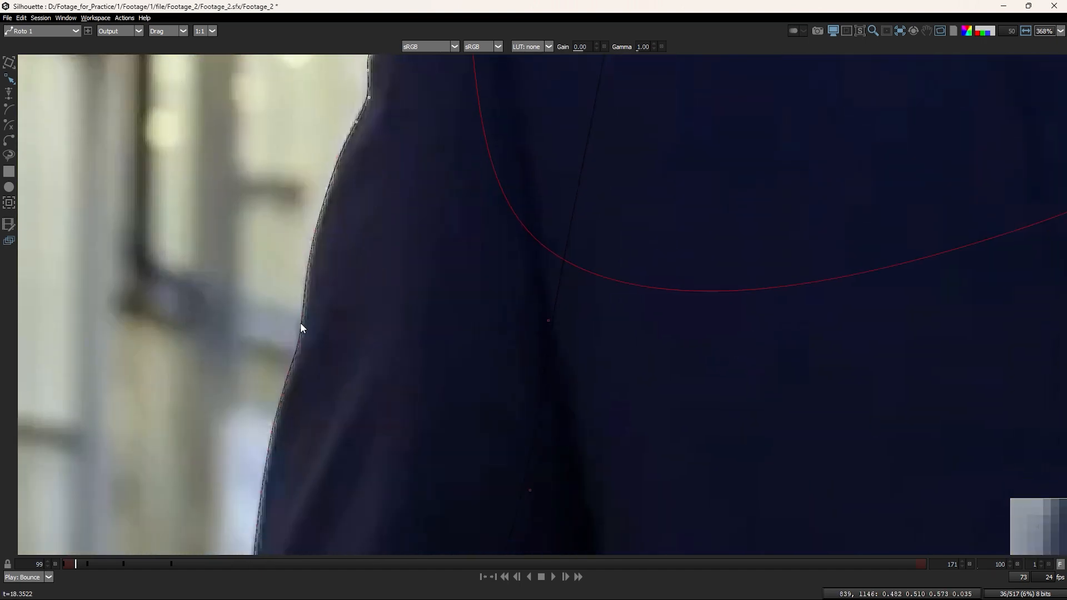
Step: Check the sleeve at frame 100 with the red matte overlay, and step forward to frame 107 to examine the fit
key("shift+a")
scroll(300, 322, "down", 4)
key("shift+a")
key("shift+a")
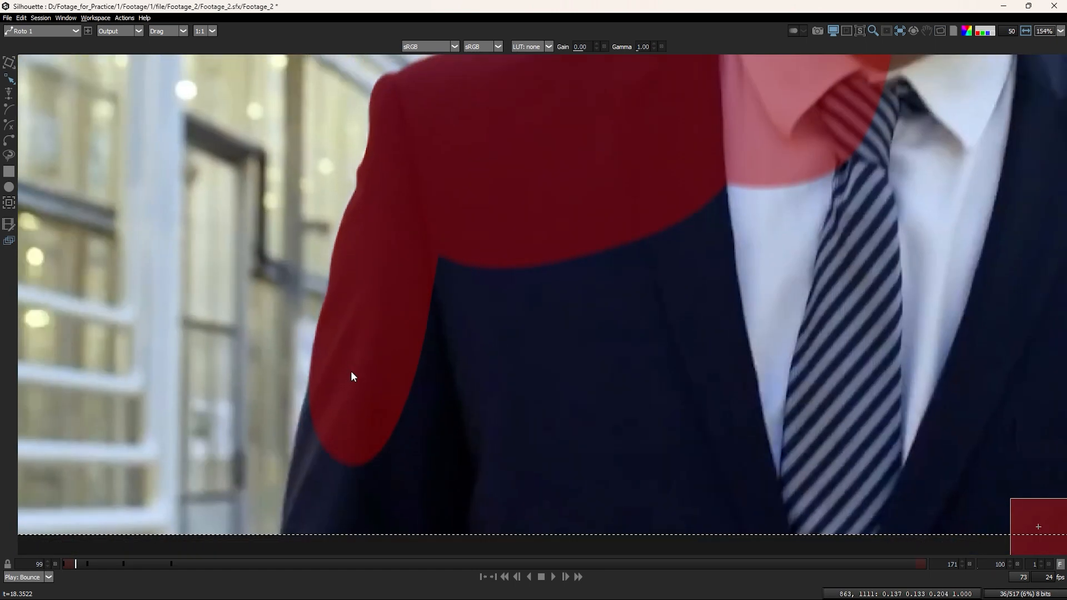
key("x")
key("Right")
key("Right")
key("Right")
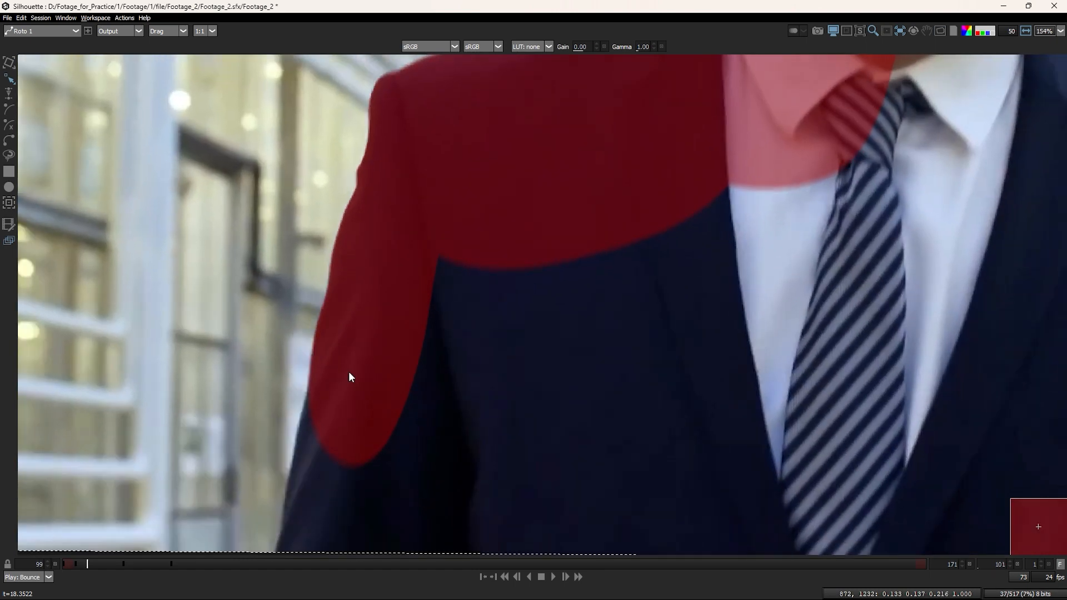
key("Right")
key("Right")
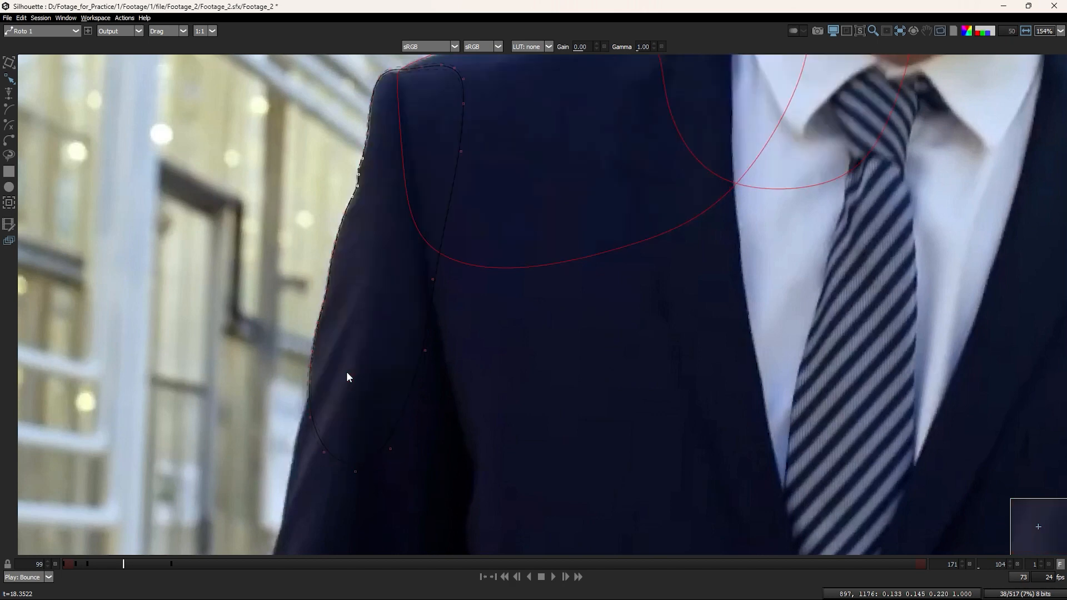
key("Right")
key("Right")
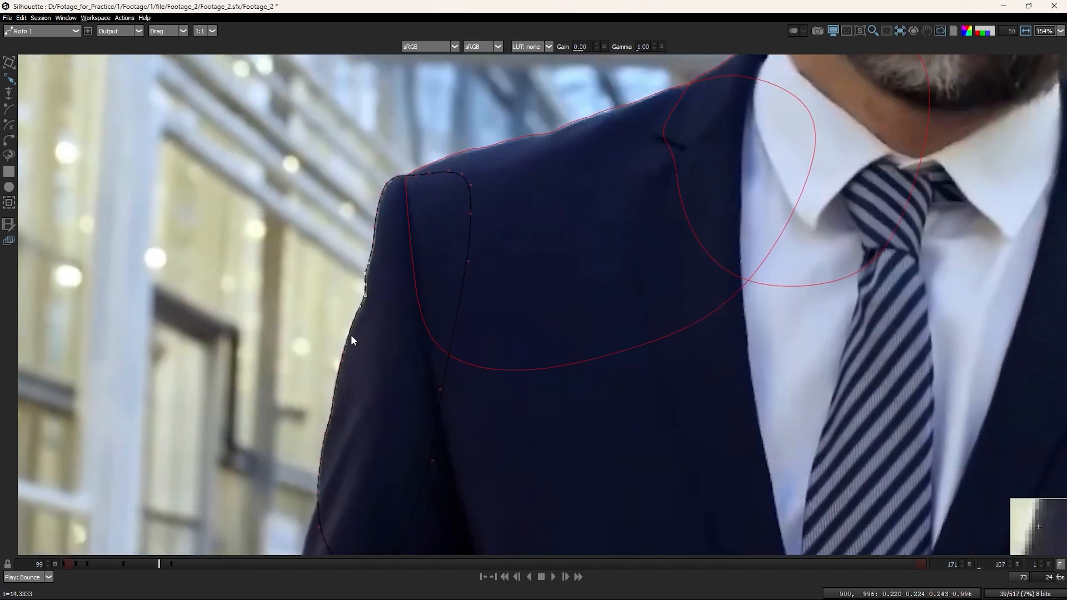
Step: At frame 105, nudge the sleeve points around the arm crease slightly down and left to follow the jacket edge
scroll(365, 284, "up", 3)
key("Left")
key("Left")
key("Left")
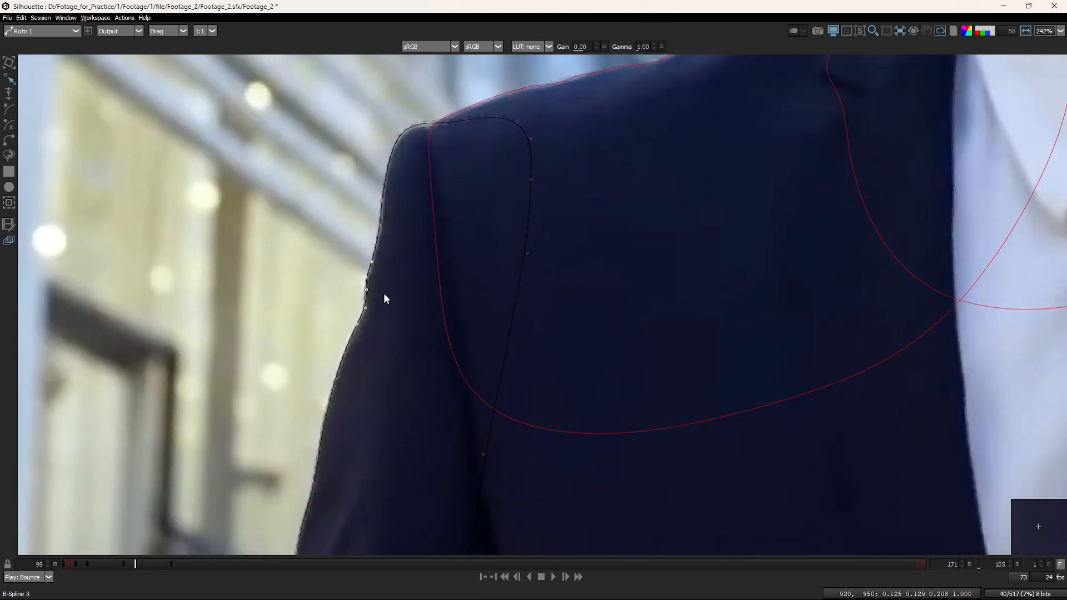
scroll(377, 295, "up", 2)
left_click_drag(337, 237, 389, 333)
key("Down")
key("Down")
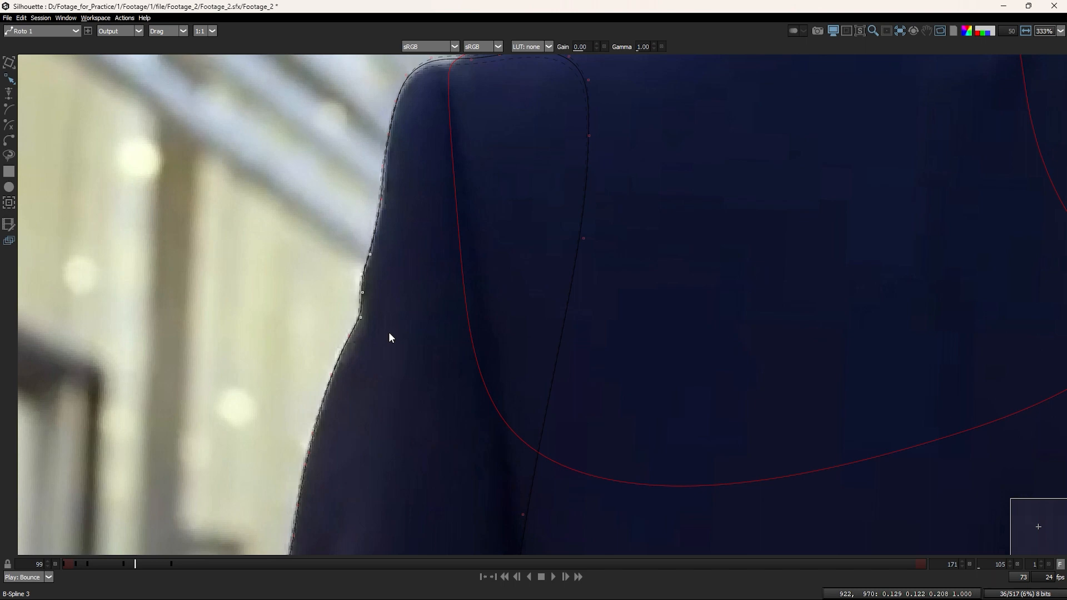
key("Left")
key("Down")
scroll(384, 289, "down", 2)
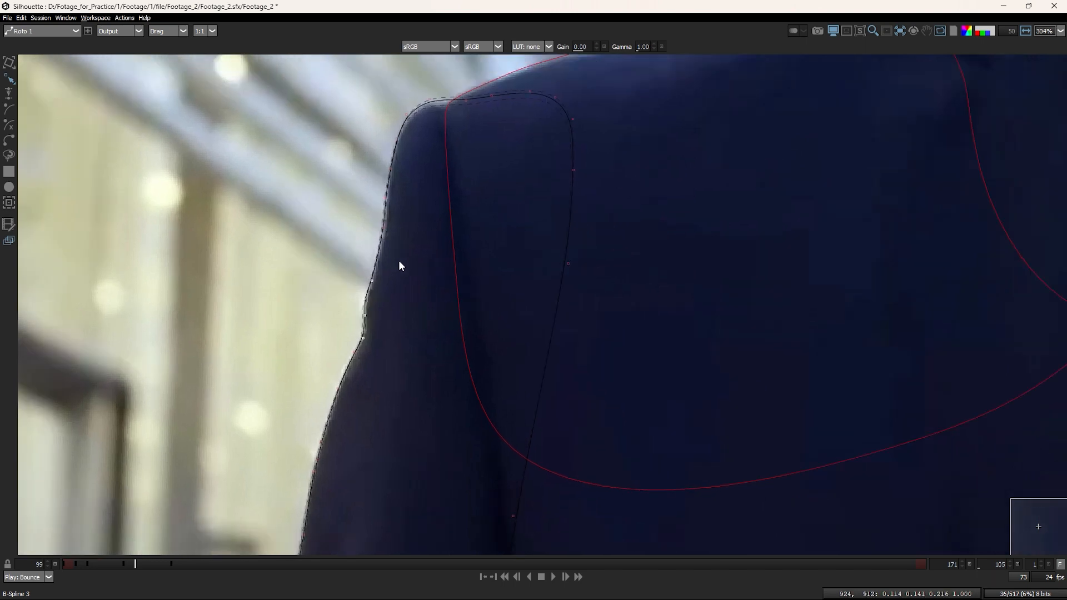
Step: Fine-tune the sleeve's shoulder points and the outer points below the arm crease at frame 105
left_click_drag(624, 202, 341, 66)
scroll(407, 219, "down", 4)
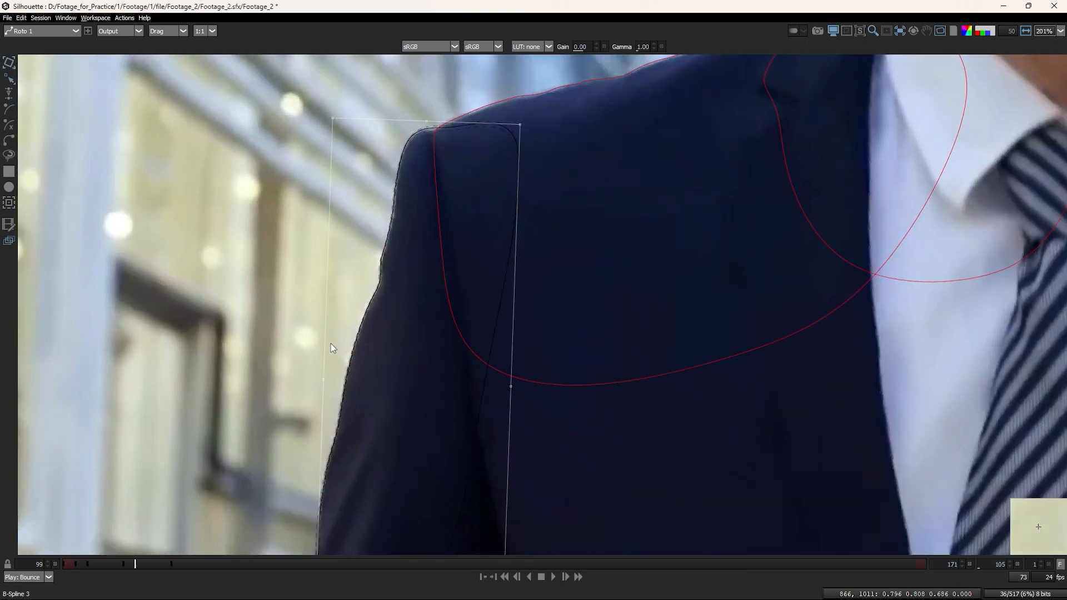
scroll(356, 339, "up", 10)
left_click_drag(268, 248, 409, 467)
Step: Check the sleeve edge at frame 105 with the red matte overlay
key("a")
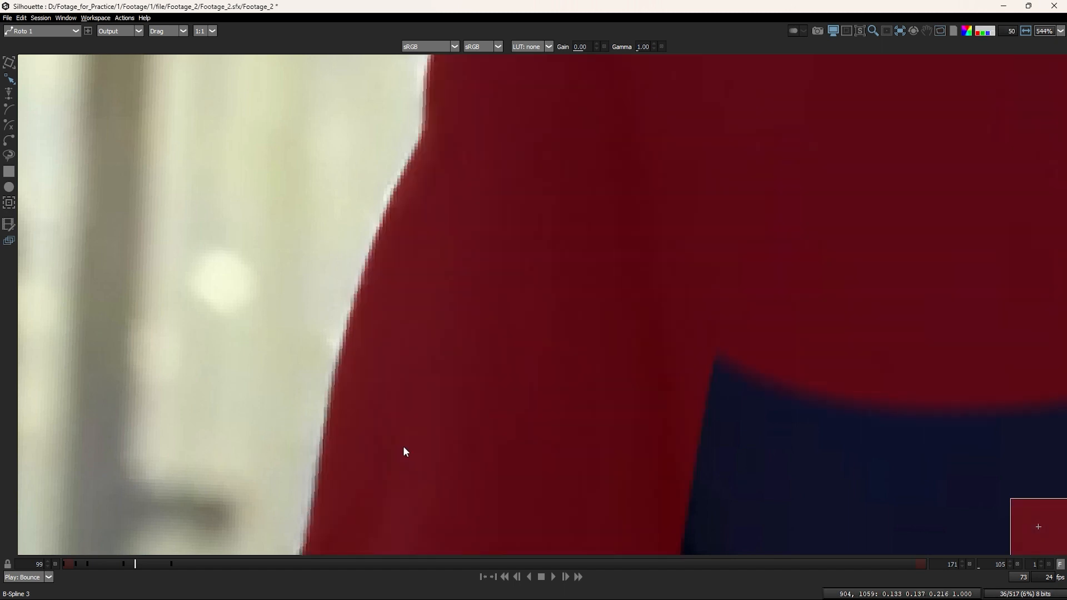
scroll(409, 409, "down", 9)
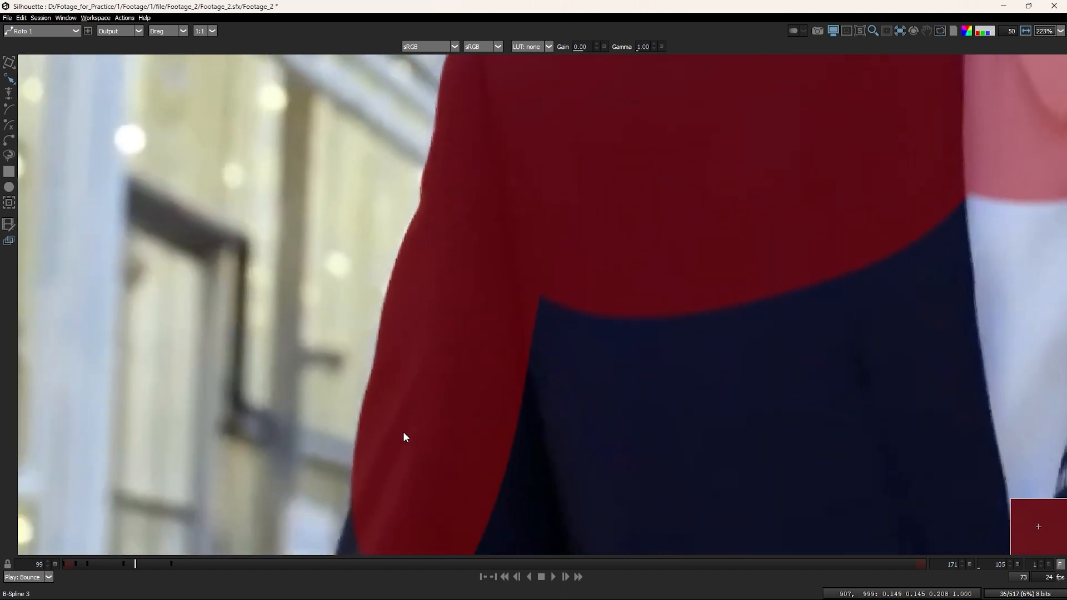
scroll(392, 332, "down", 4)
key("a")
key("a")
key("a")
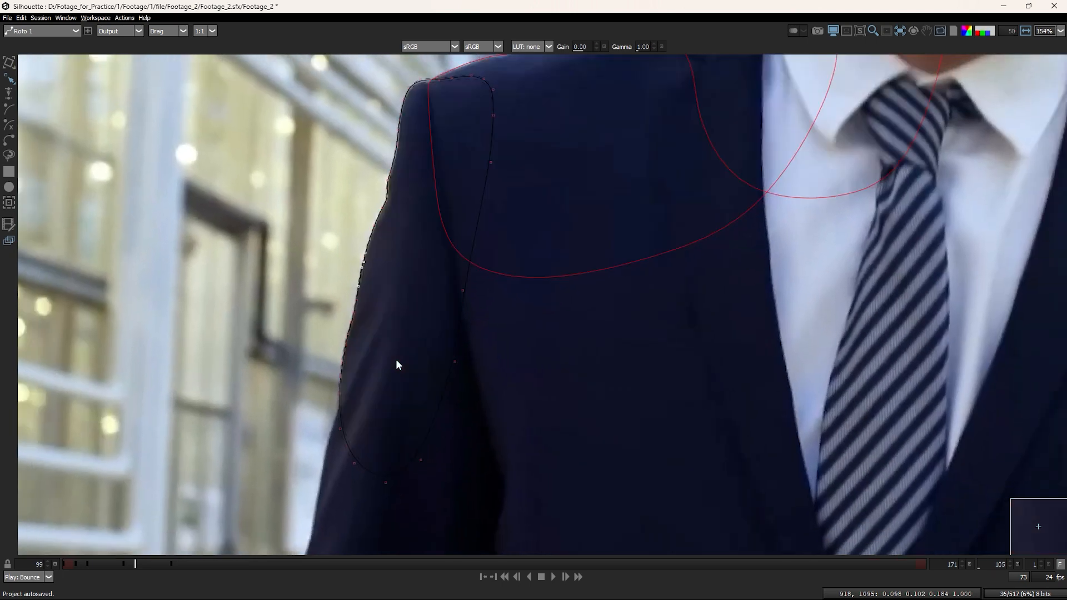
Step: Switch the sleeve shape to transform mode and compare the outline at keyframes 105 and 108
key("q")
left_click_drag(280, 268, 371, 386)
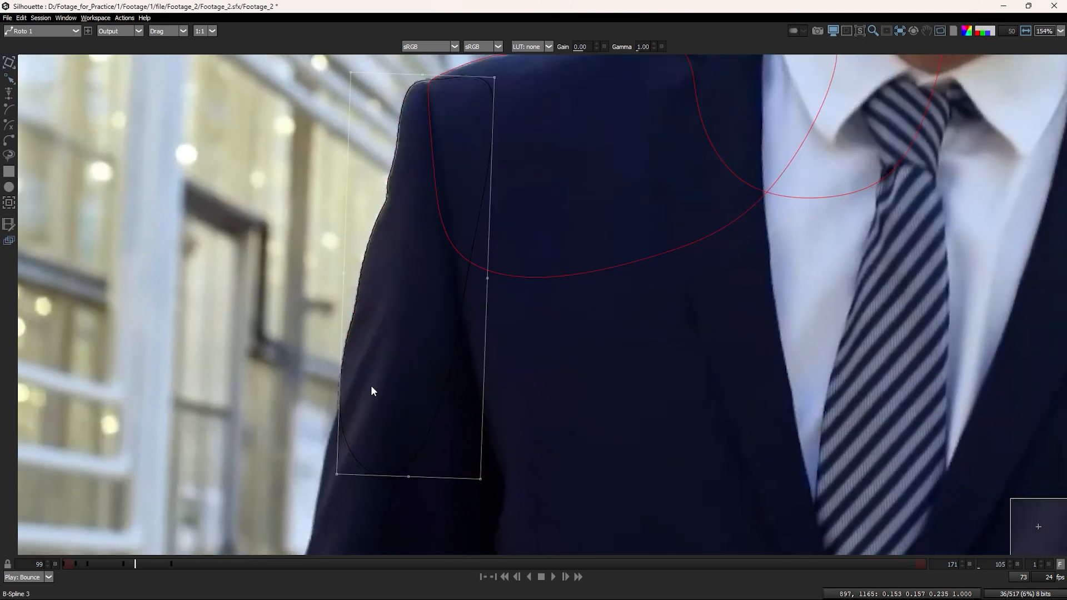
key("shift+x")
left_click_drag(410, 241, 406, 298)
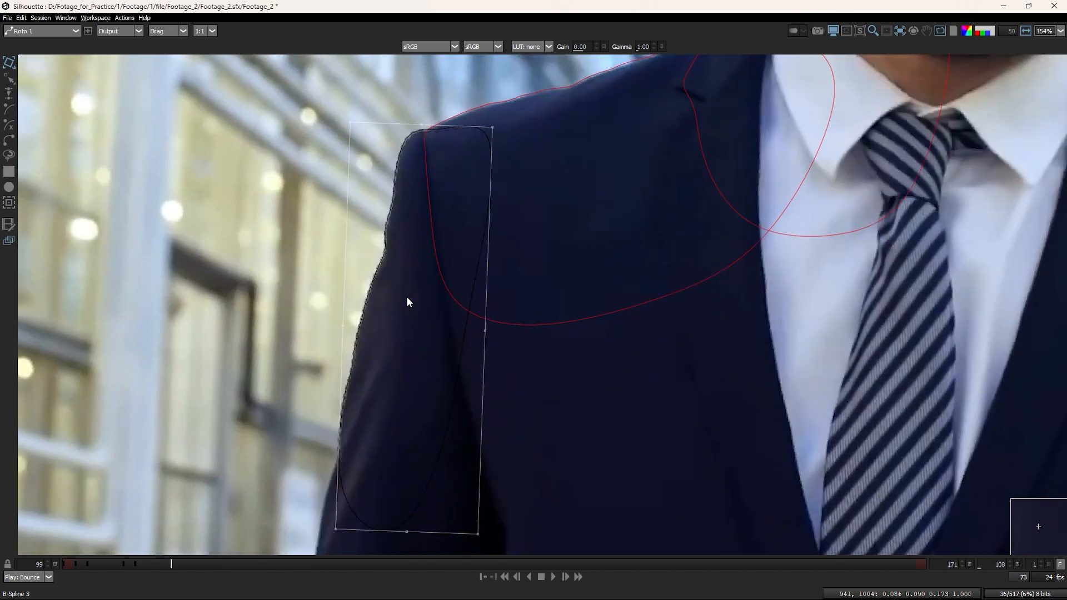
key("shift+z")
key("shift+x")
left_click_drag(407, 298, 427, 268)
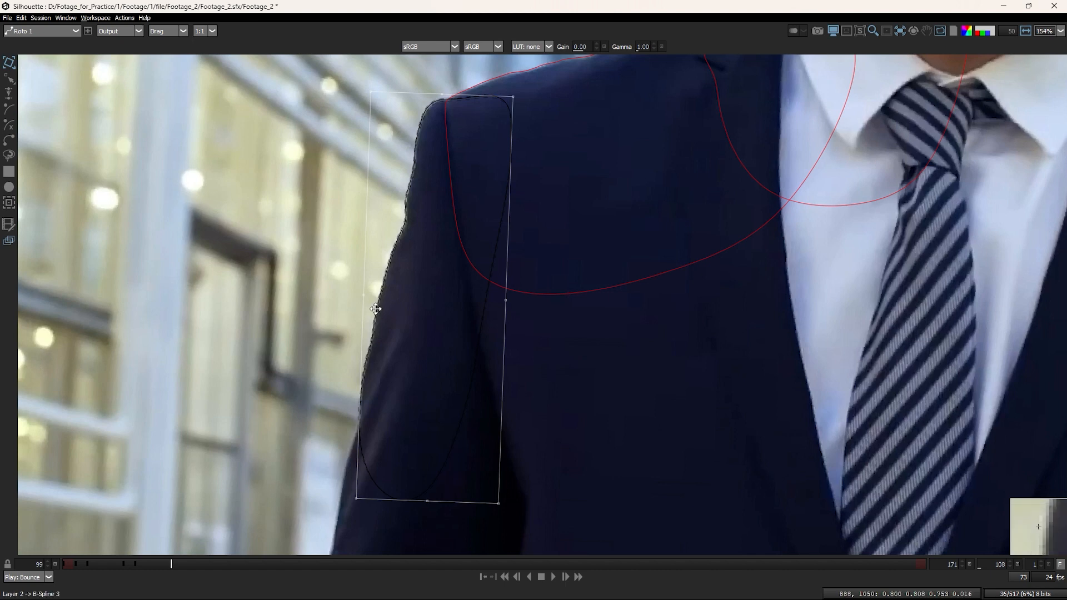
key("shift+z")
key("shift+x")
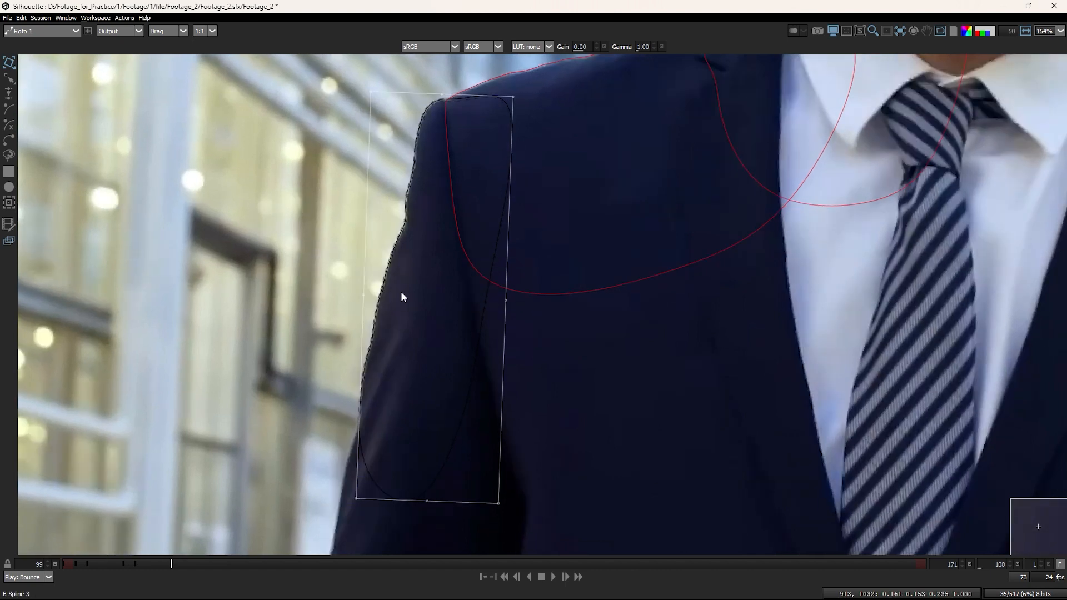
left_click_drag(405, 292, 427, 310)
Step: Advance to frame 116 and shift the whole sleeve shape slightly down and left to match the arm
key("x")
key("x")
key("x")
key("x")
key("x")
key("x")
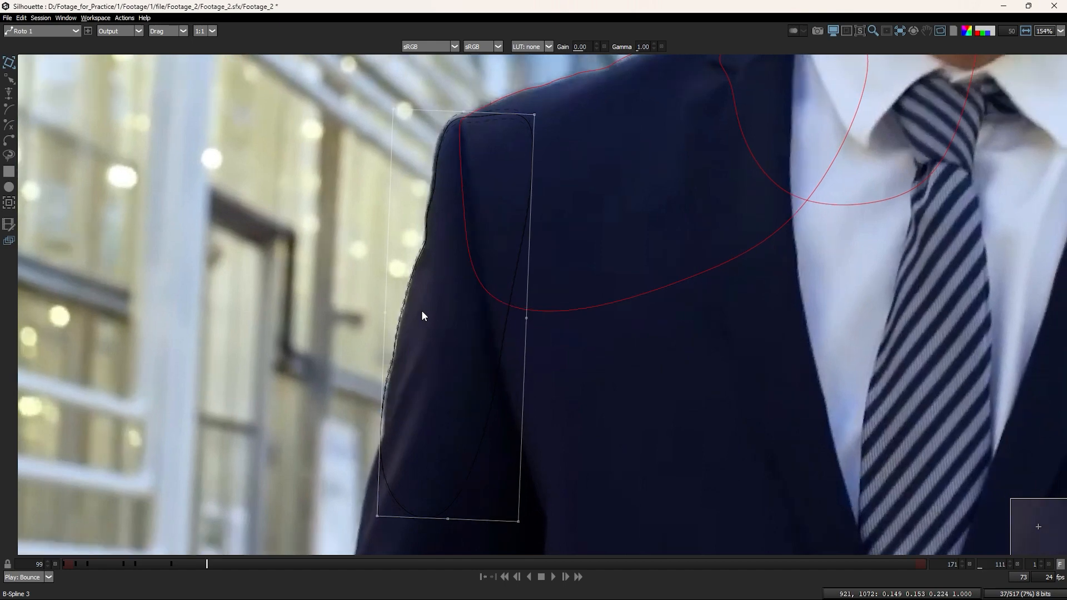
key("Right")
key("Right")
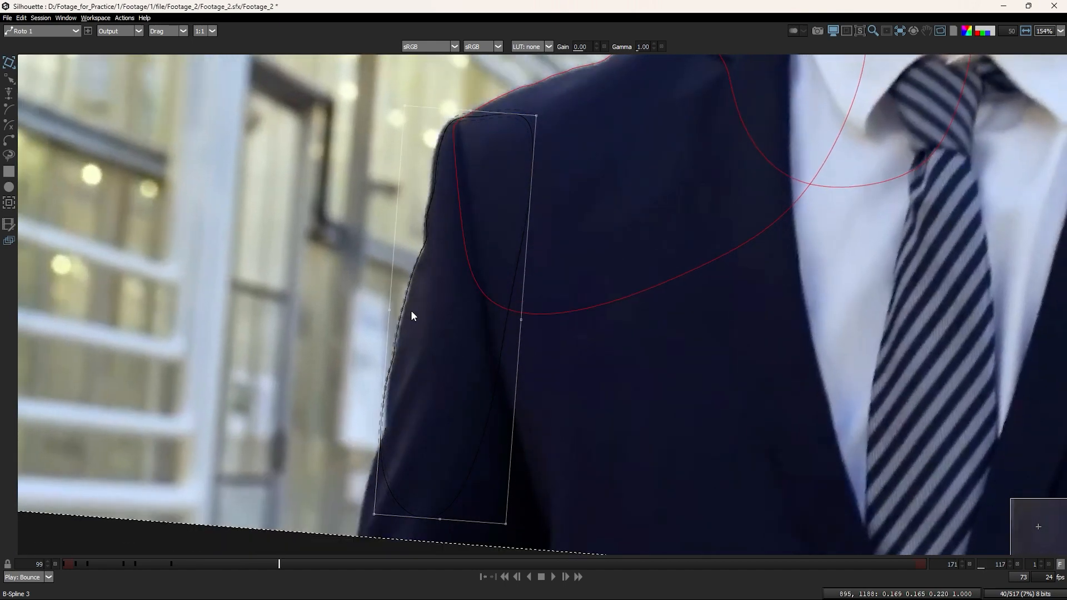
scroll(450, 219, "up", 4)
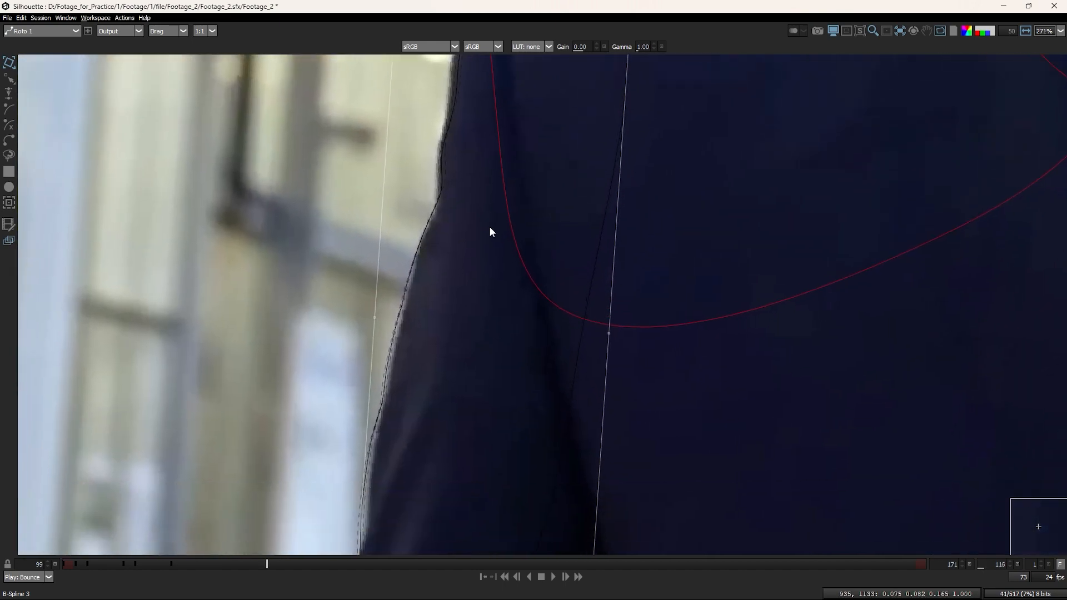
key("Down")
key("Down")
key("Down")
key("Left")
key("Left")
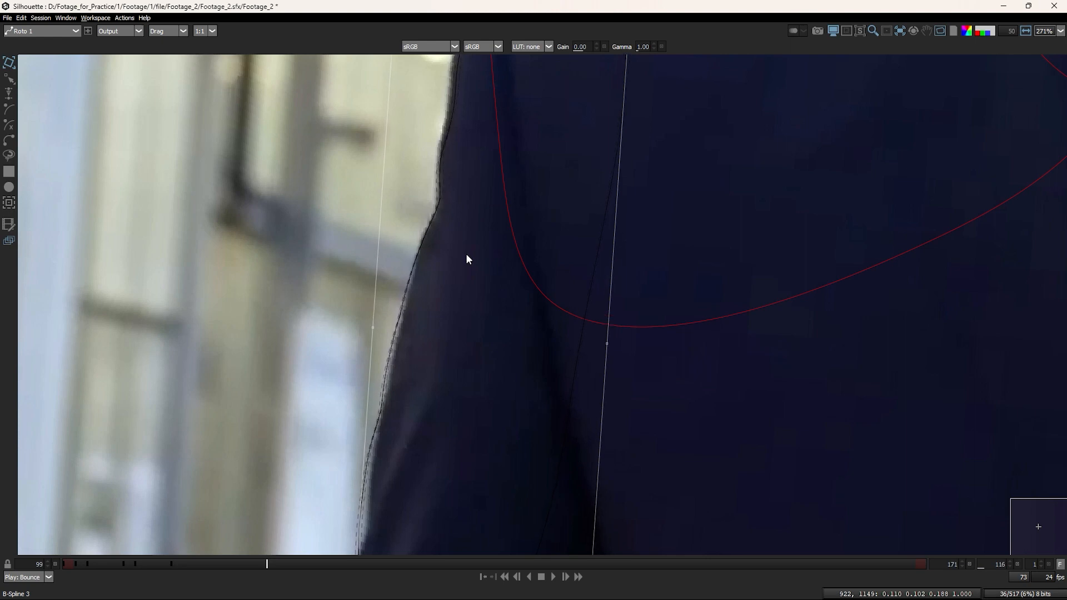
Step: Rotate the sleeve shape slightly about a pivot at the arm crease at frame 116 to align its lower end
key("w")
left_click_drag(538, 58, 512, 211)
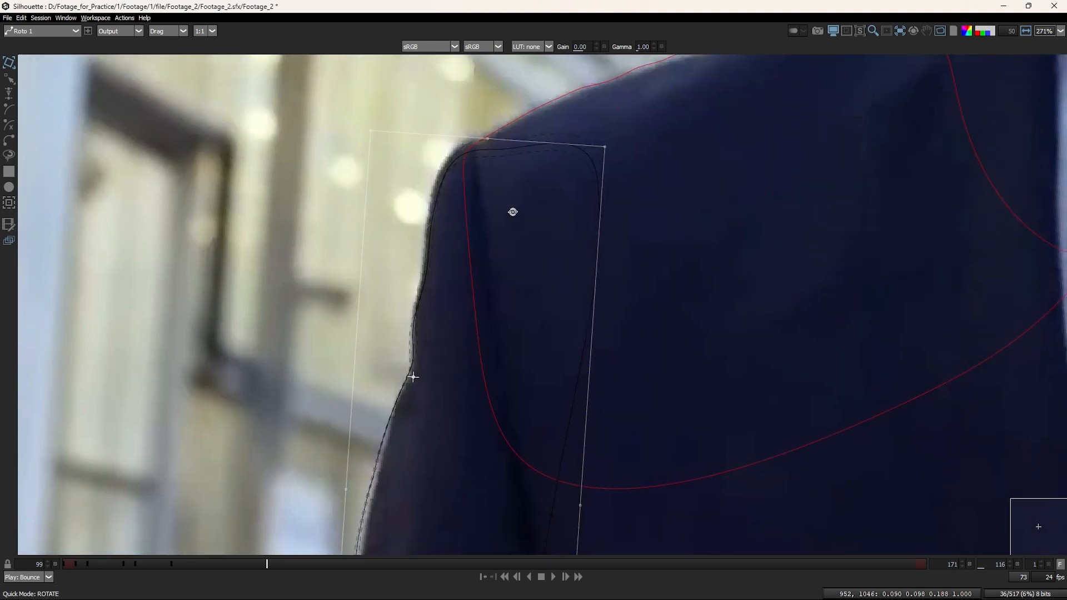
scroll(510, 212, "up", 1)
left_click_drag(437, 546, 508, 119)
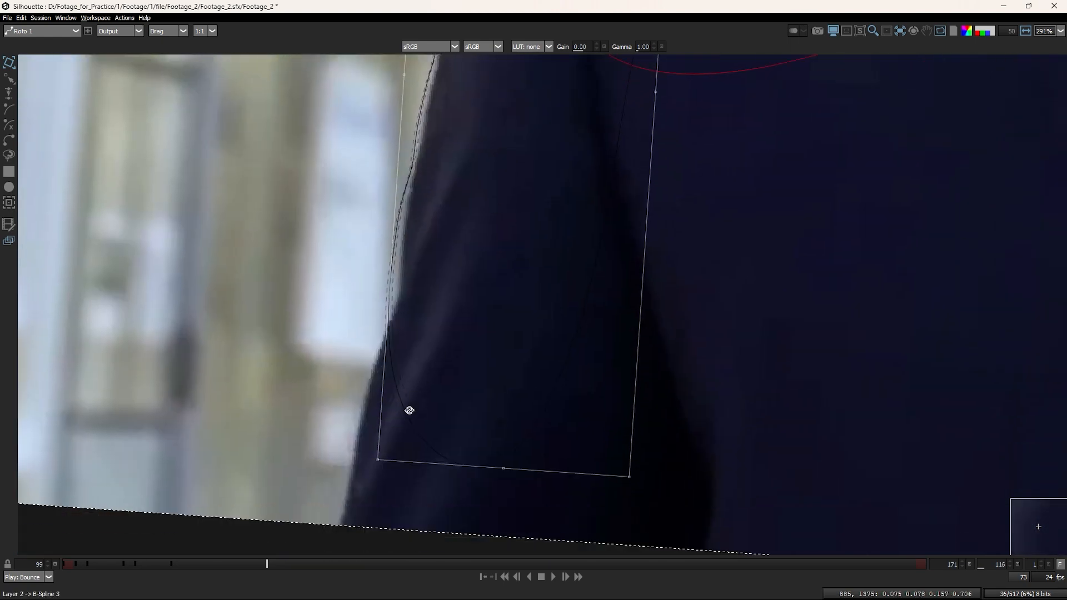
left_click_drag(411, 412, 412, 388)
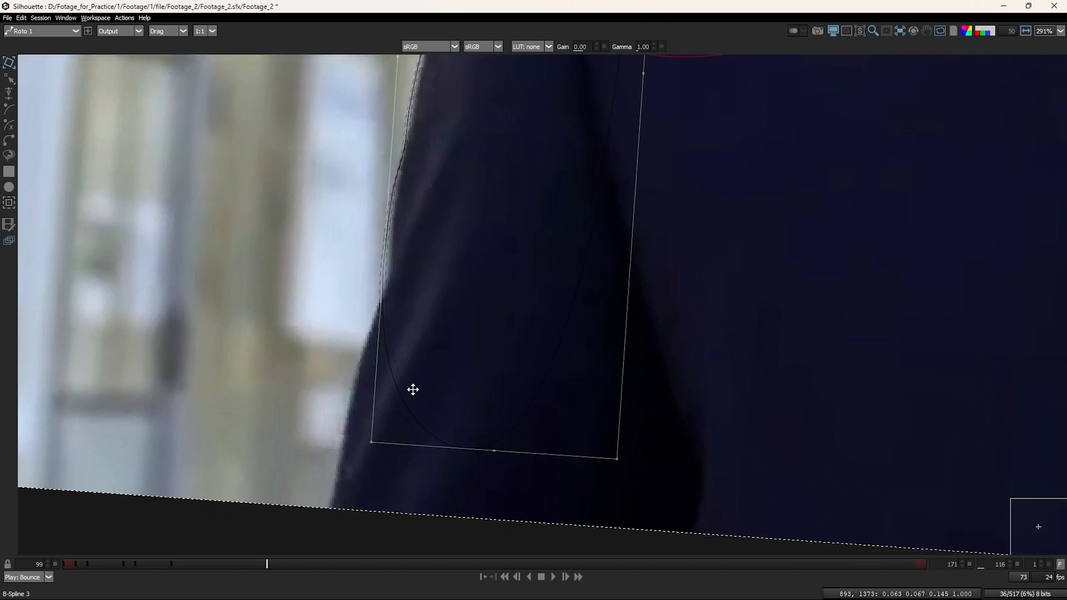
Step: Switch to reshape mode and nudge the sleeve's lower outer points right onto the jacket edge at frame 116
key("r")
left_click_drag(738, 481, 344, 180)
left_click_drag(353, 220, 355, 257)
key("Right")
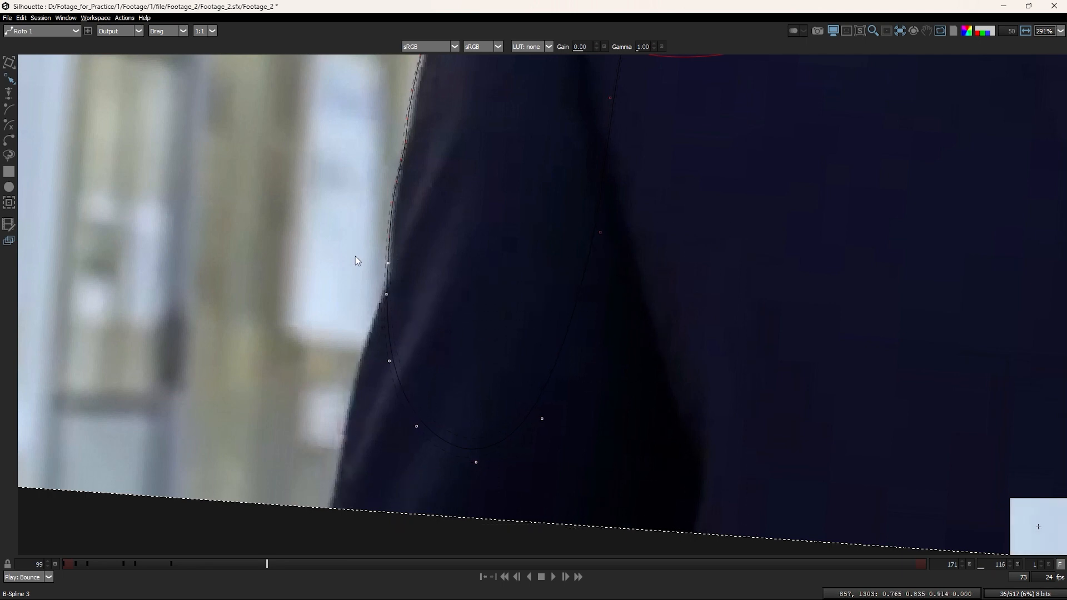
left_click_drag(430, 285, 430, 441)
left_click_drag(419, 339, 373, 308)
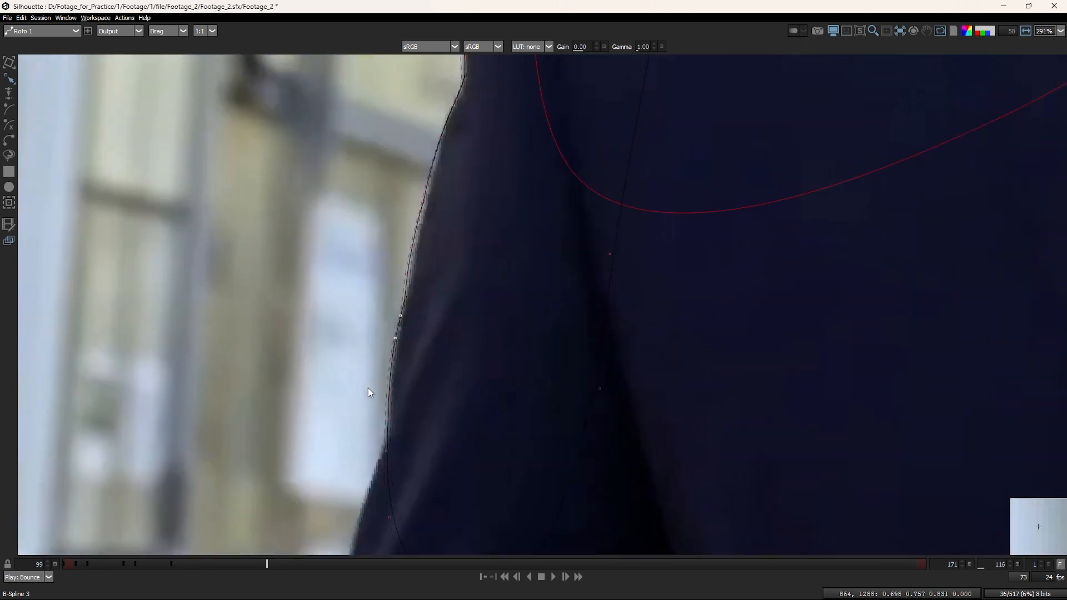
left_click_drag(357, 374, 450, 533)
key("Right")
Step: At frame 116, adjust the outer points between the arm crease and lower sleeve to follow the jacket edge
left_click_drag(436, 255, 445, 372)
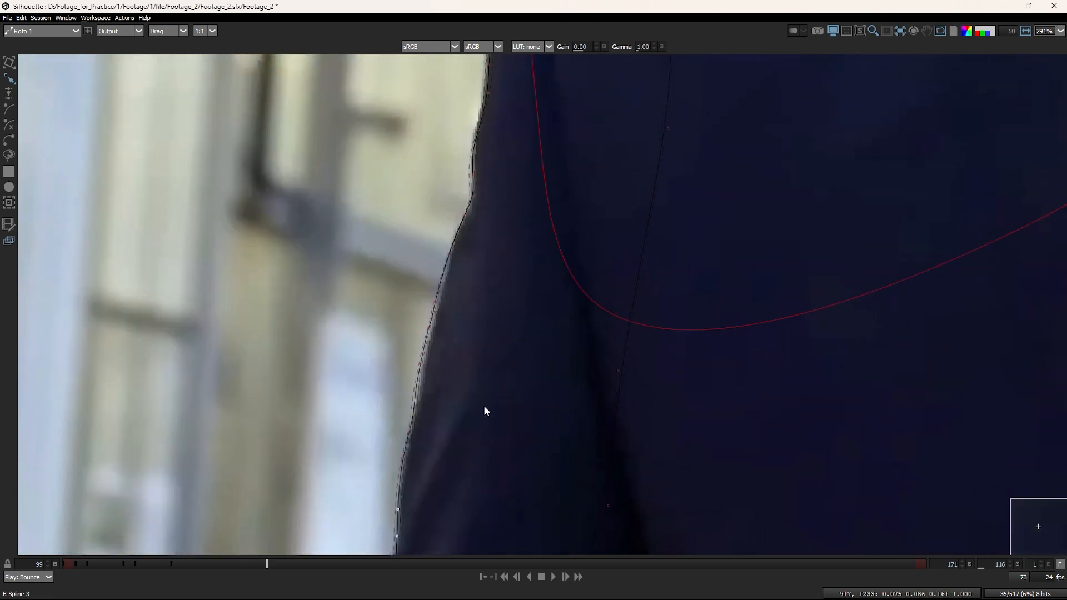
left_click_drag(483, 407, 377, 291)
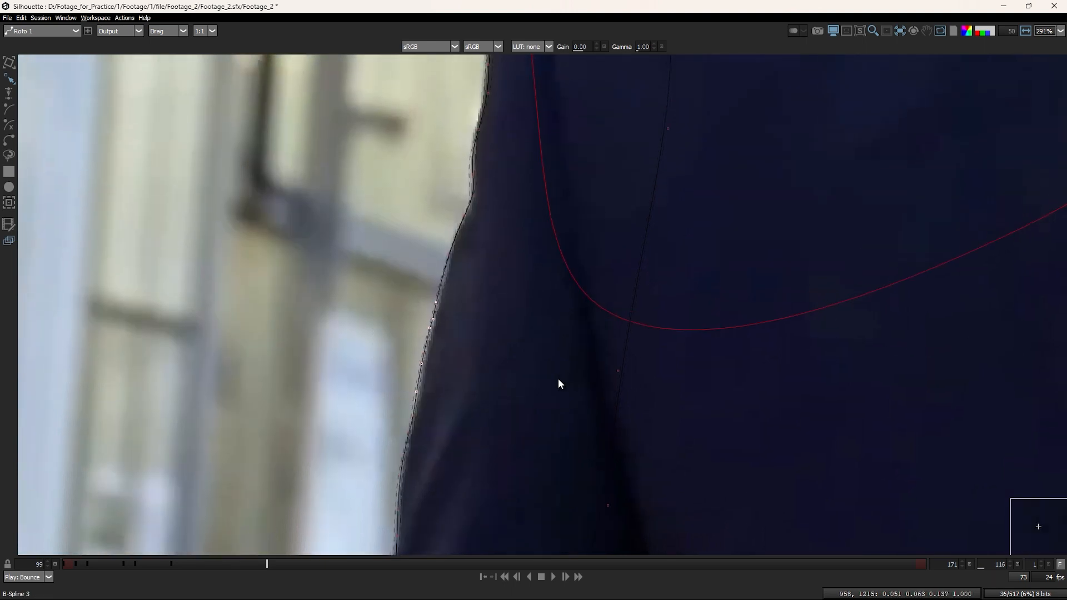
left_click_drag(481, 289, 476, 373)
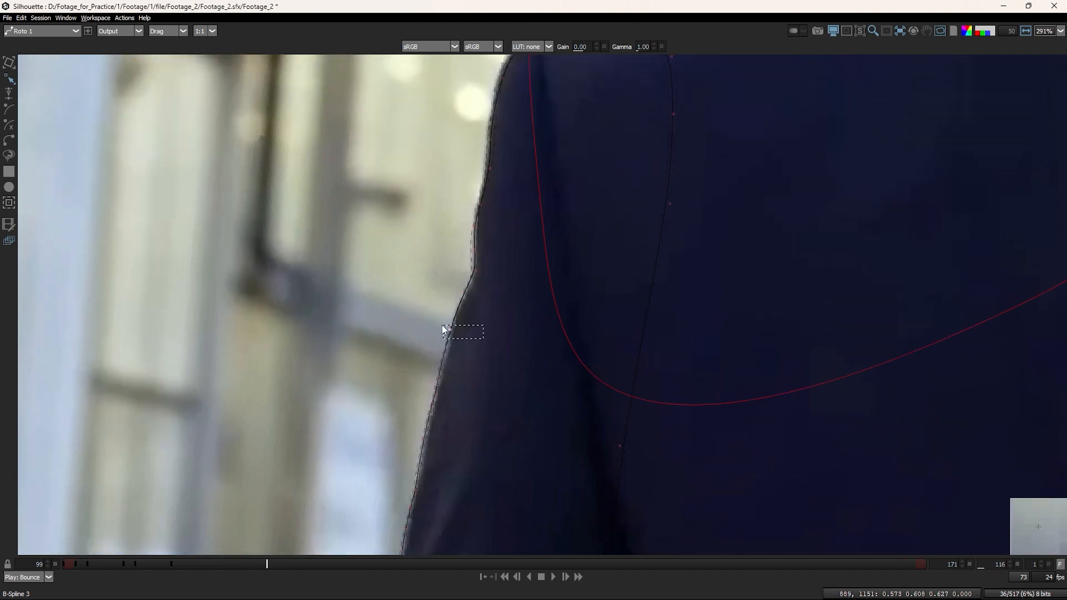
left_click_drag(419, 319, 476, 310)
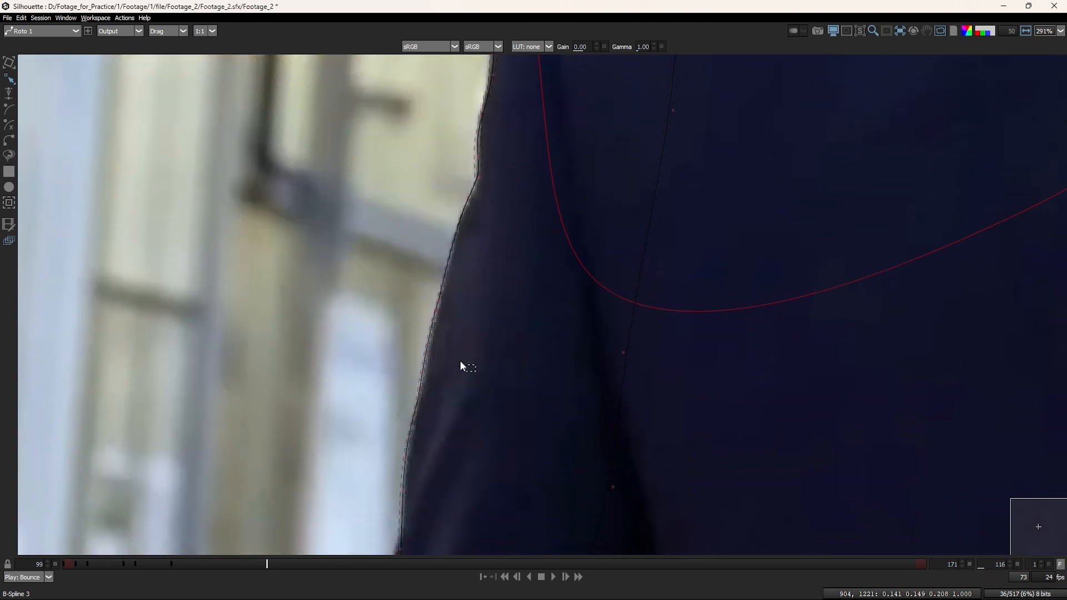
left_click_drag(474, 372, 386, 304)
left_click_drag(460, 249, 432, 411)
Step: At frame 116, fine-tune the sleeve's outer points just below the arm crease to follow the jacket edge
scroll(428, 408, "up", 2)
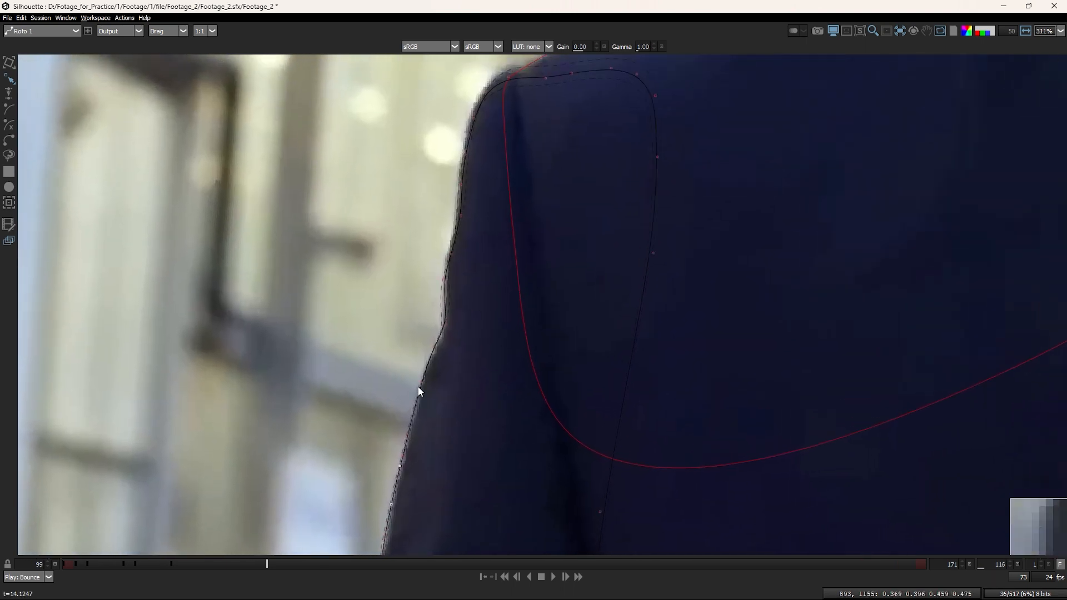
left_click_drag(399, 327, 408, 248)
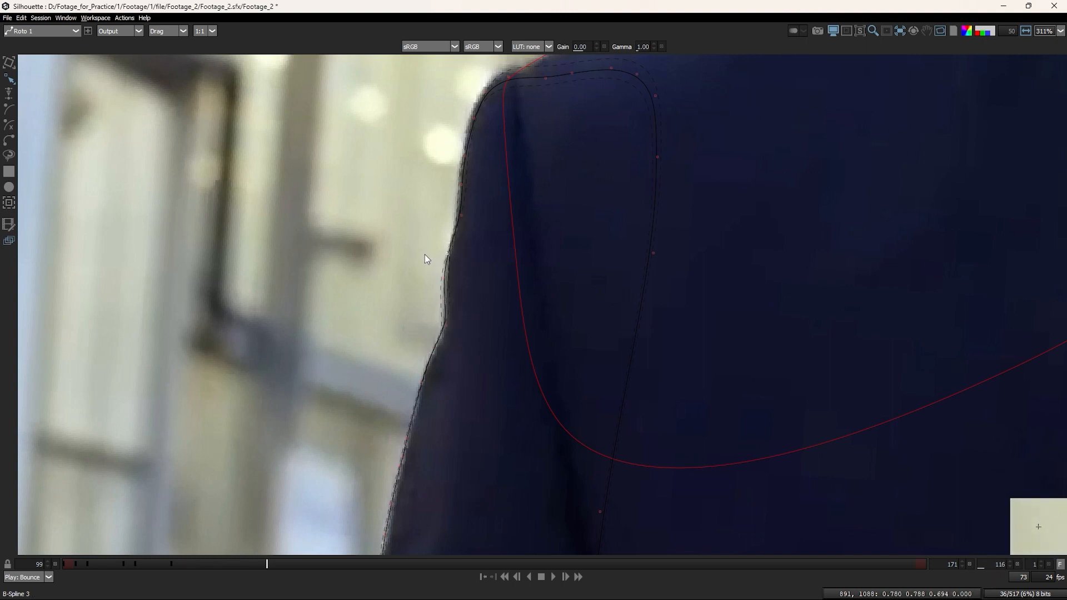
left_click_drag(467, 400, 398, 335)
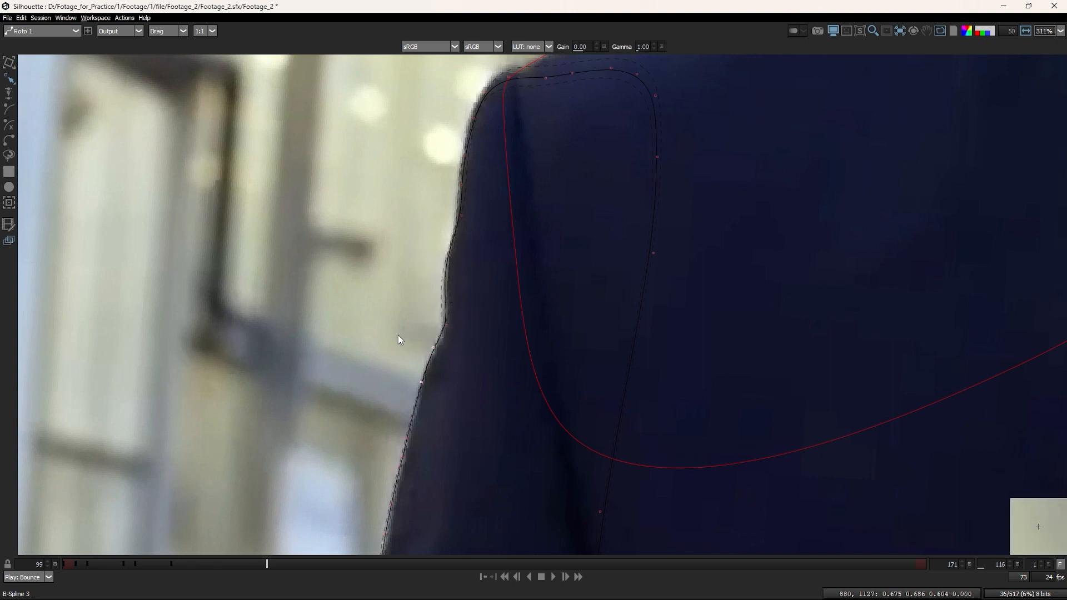
left_click_drag(462, 260, 438, 361)
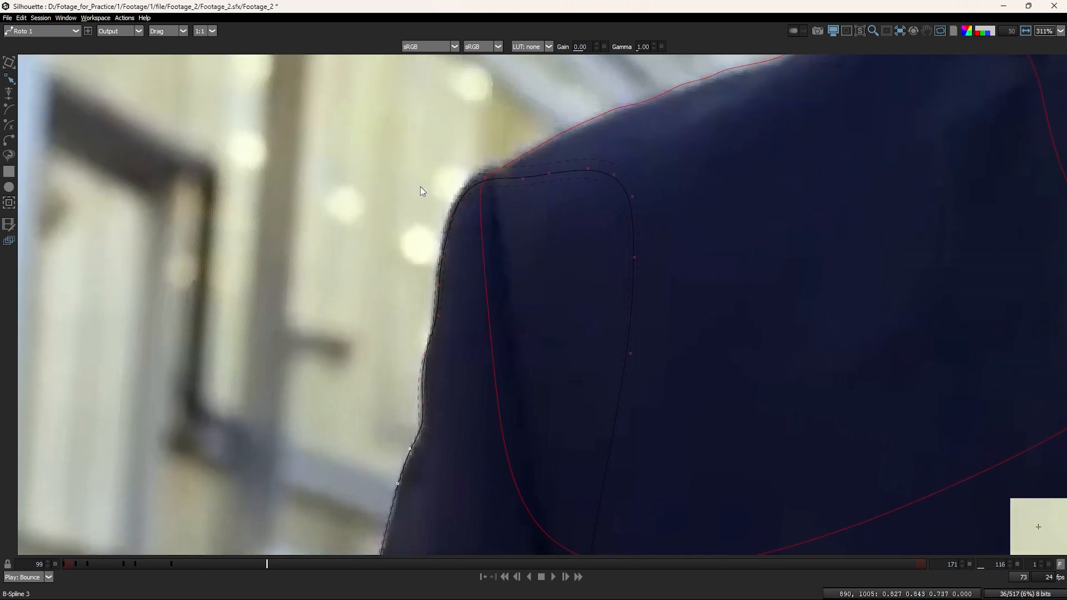
Step: At frame 116, adjust the height of the points across the top of the sleeve shape to match the shoulder
left_click_drag(395, 188, 659, 313)
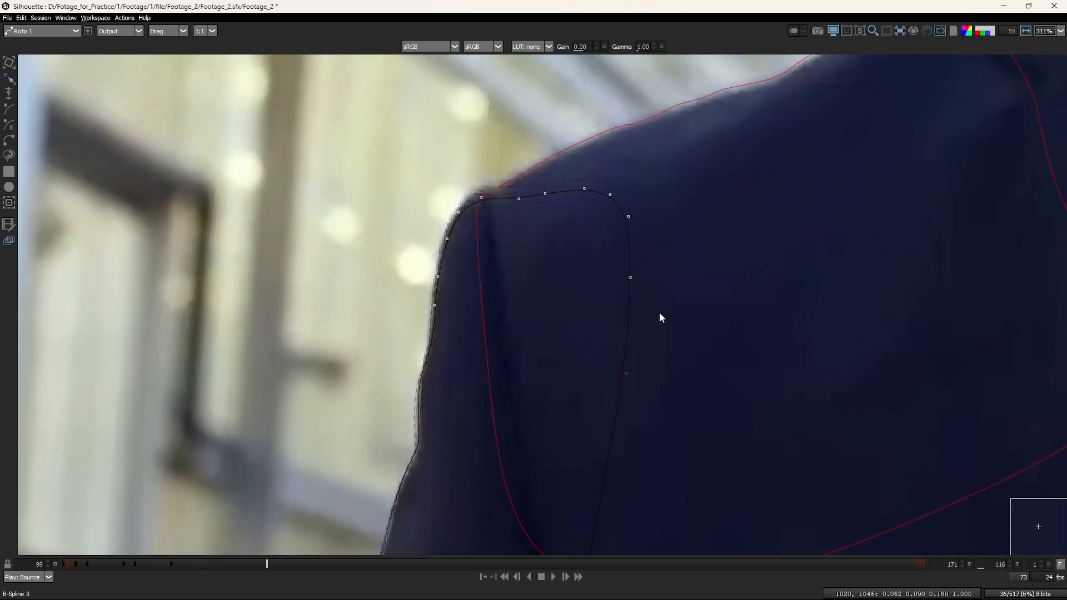
left_click(659, 317)
left_click_drag(404, 146, 636, 224)
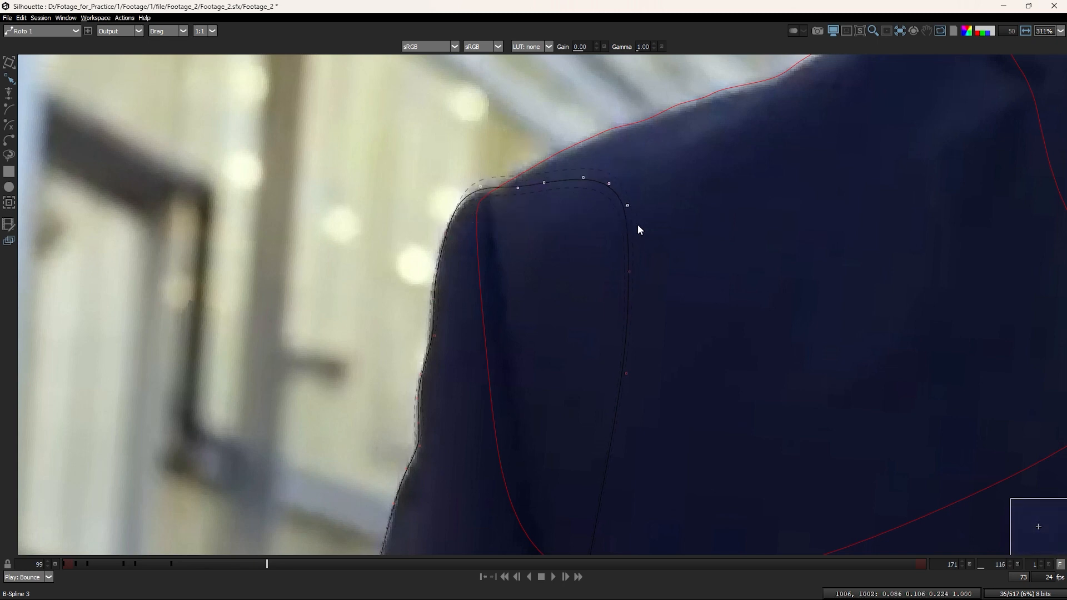
key("Down")
key("Down")
key("Down")
left_click_drag(490, 271, 455, 246)
key("Delete")
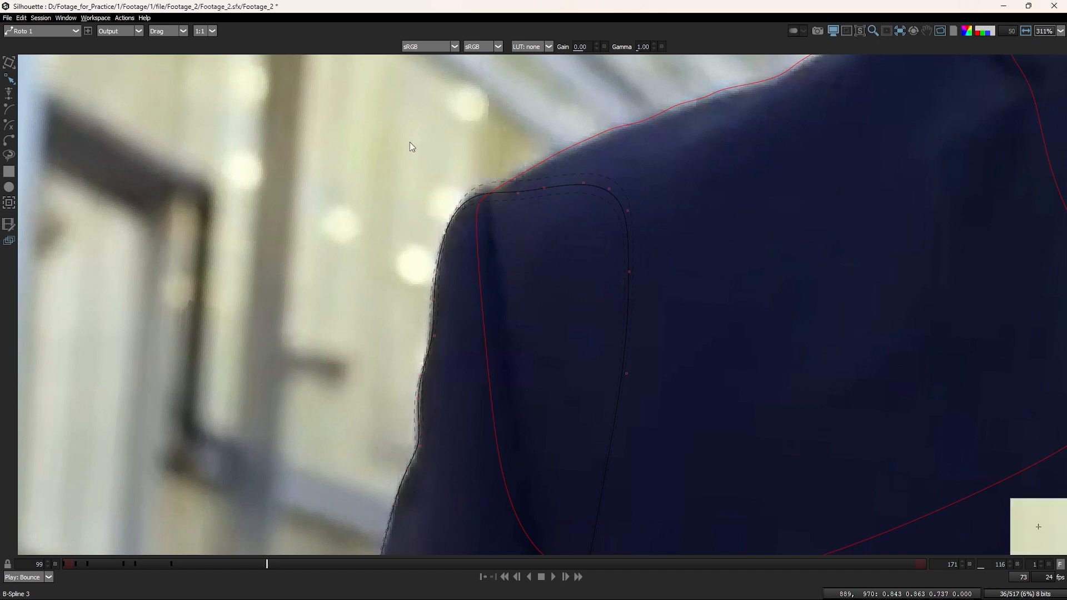
left_click_drag(410, 141, 637, 248)
Step: Refine the outer points between the shoulder and the arm crease to fit the jacket edge at frame 116
left_click_drag(465, 368, 469, 337)
left_click_drag(408, 276, 457, 317)
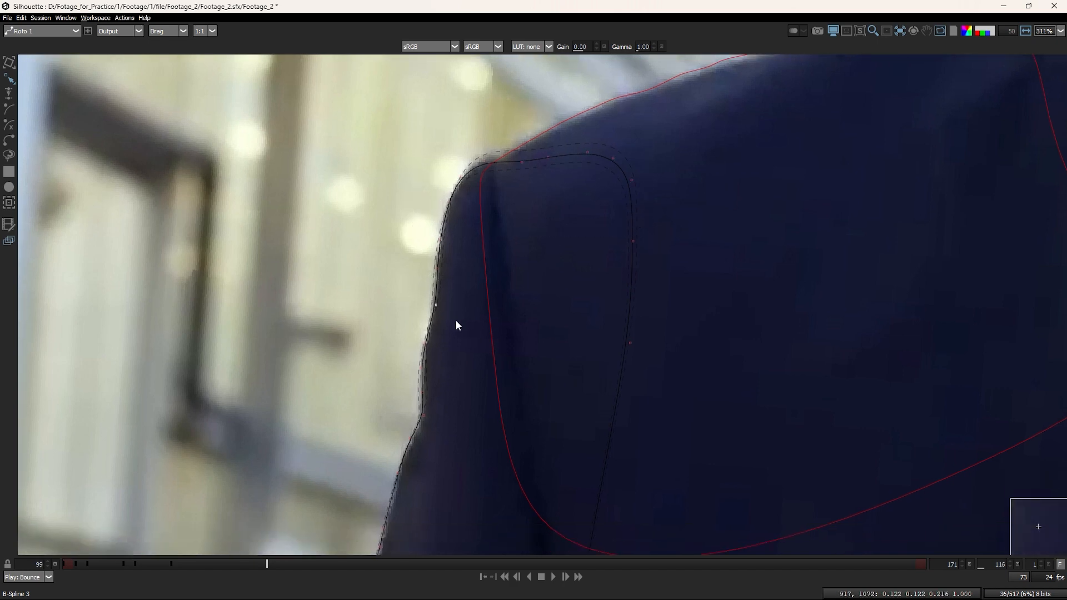
scroll(458, 325, "down", 3)
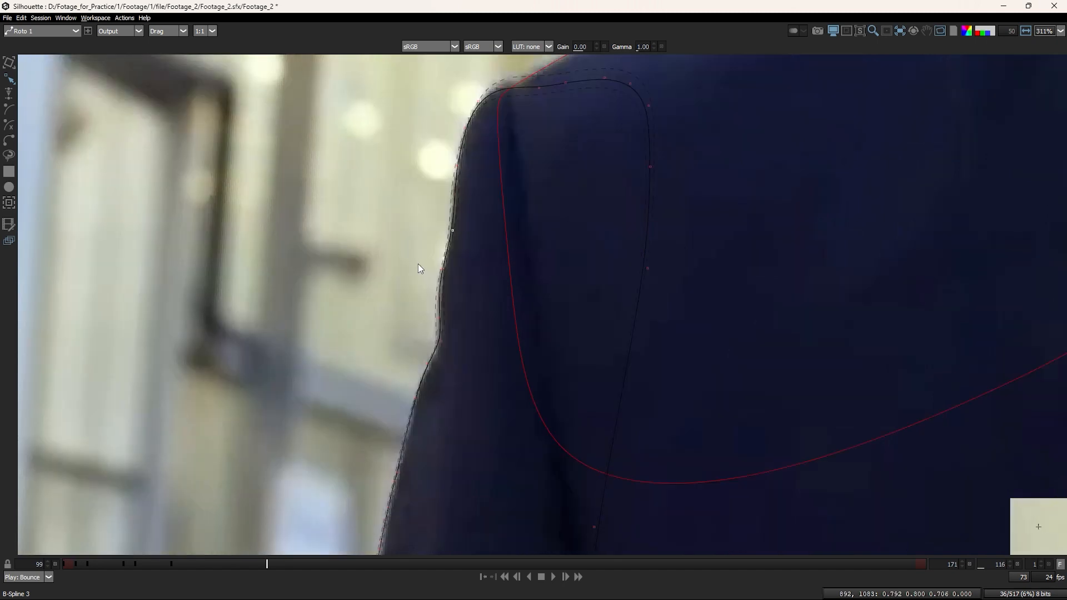
left_click_drag(417, 258, 477, 359)
scroll(472, 286, "down", 3)
Step: Refine the outer points running from the arm crease down the lower sleeve at frame 116
left_click_drag(484, 429, 388, 210)
left_click_drag(458, 228, 425, 175)
scroll(460, 300, "down", 3)
left_click_drag(338, 199, 447, 333)
scroll(434, 339, "down", 3)
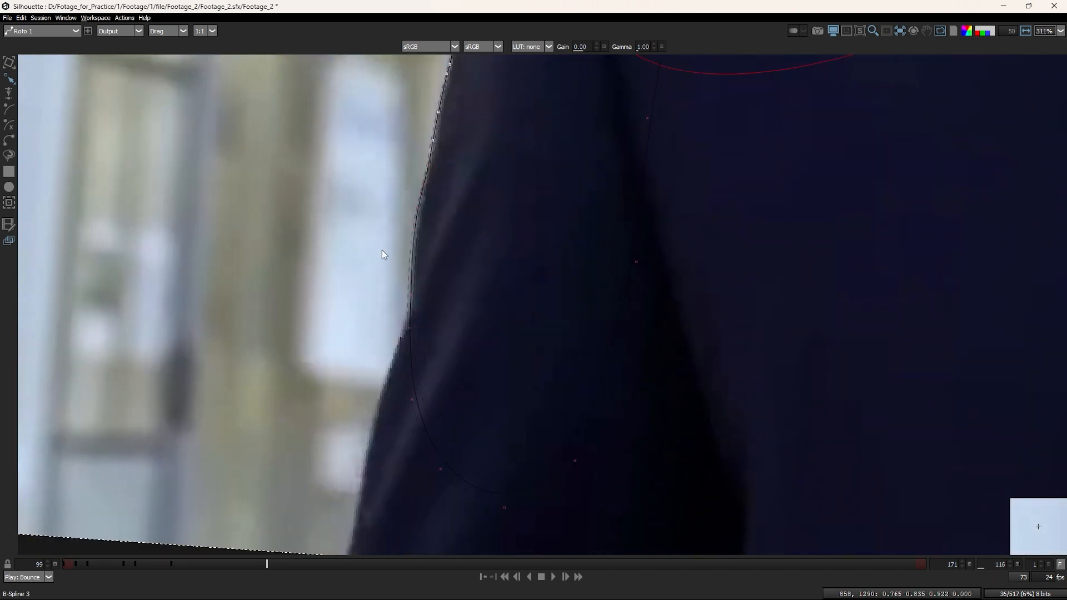
Step: Adjust the sleeve's lower-end points at frame 116 and compare the shape with the neighbouring keyframe in transform mode
left_click_drag(383, 243, 707, 554)
left_click_drag(523, 150, 499, 347)
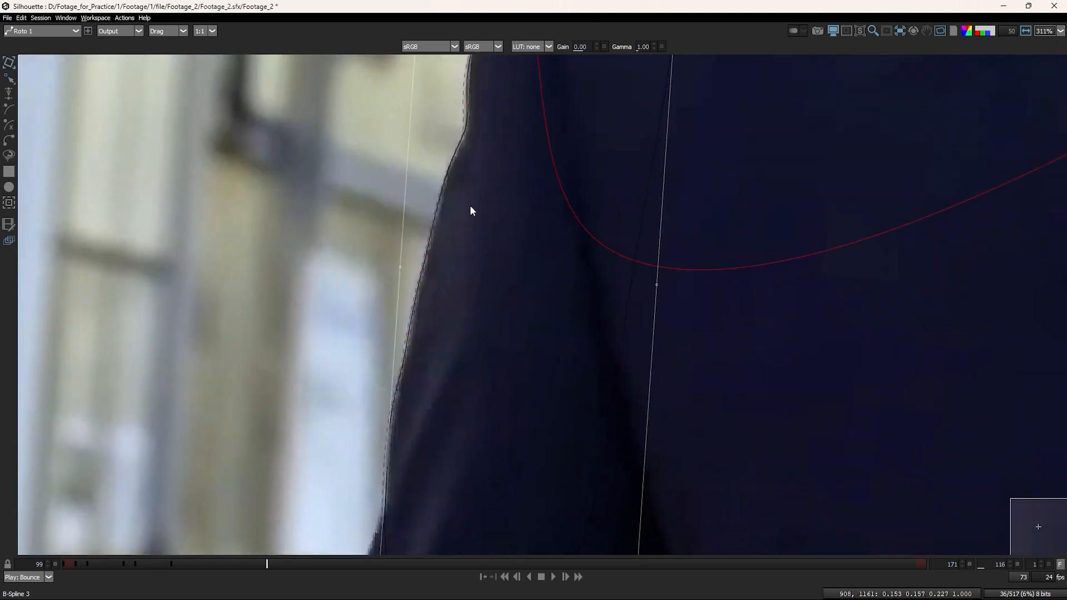
left_click_drag(469, 205, 443, 388)
scroll(442, 388, "down", 1)
left_click_drag(366, 260, 457, 404)
left_click_drag(457, 405, 463, 328)
key("shift+z")
key("shift+x")
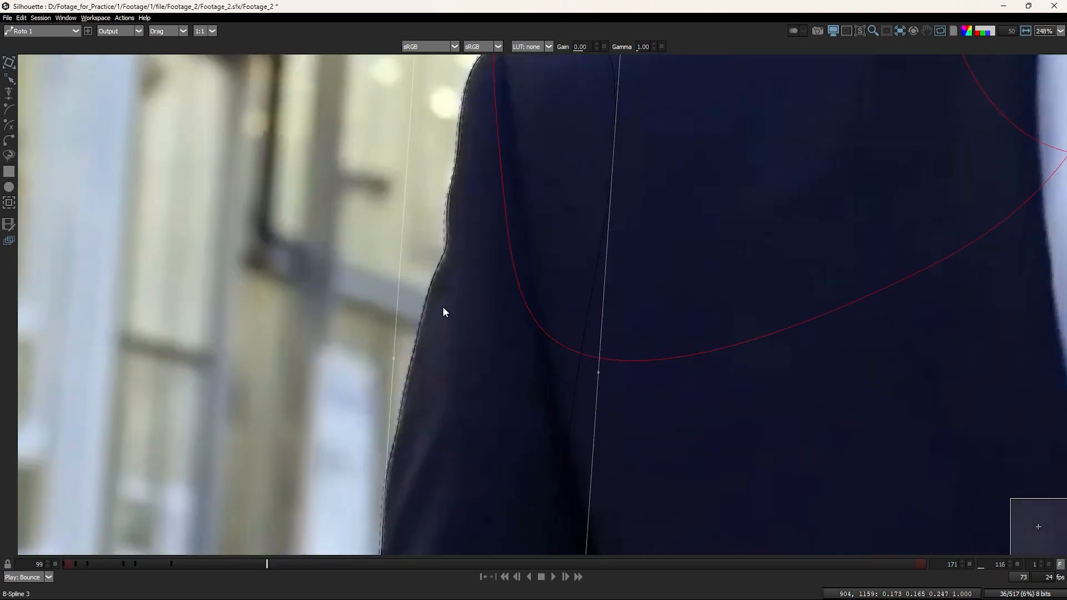
left_click_drag(460, 225, 449, 311)
Step: Return to reshape mode and nudge the upper-arm outer points slightly left onto the jacket edge at frame 116
scroll(449, 310, "up", 2)
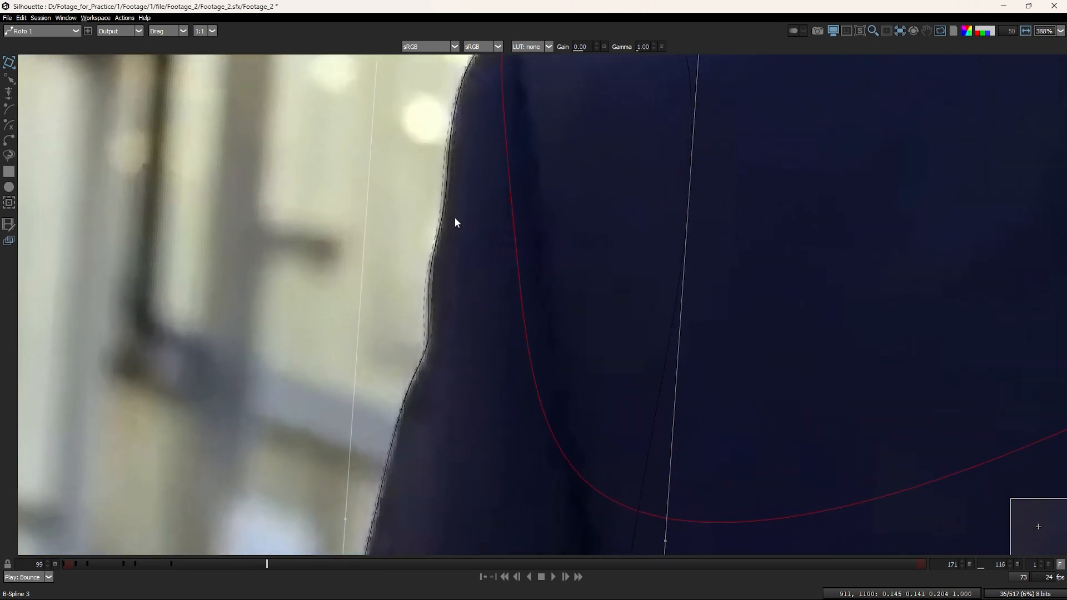
key("r")
key("r")
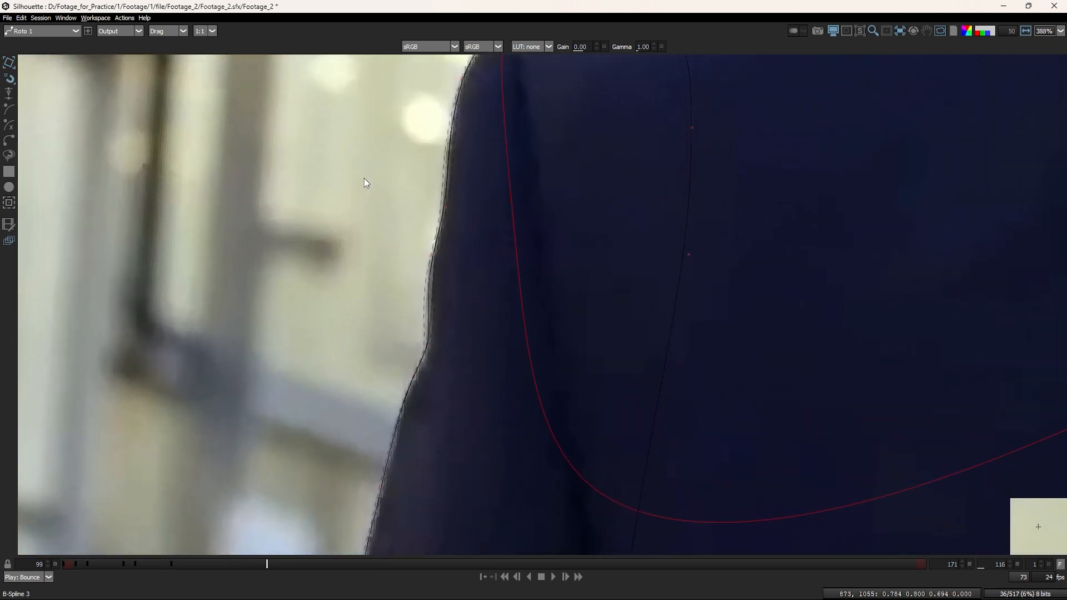
left_click_drag(365, 177, 469, 331)
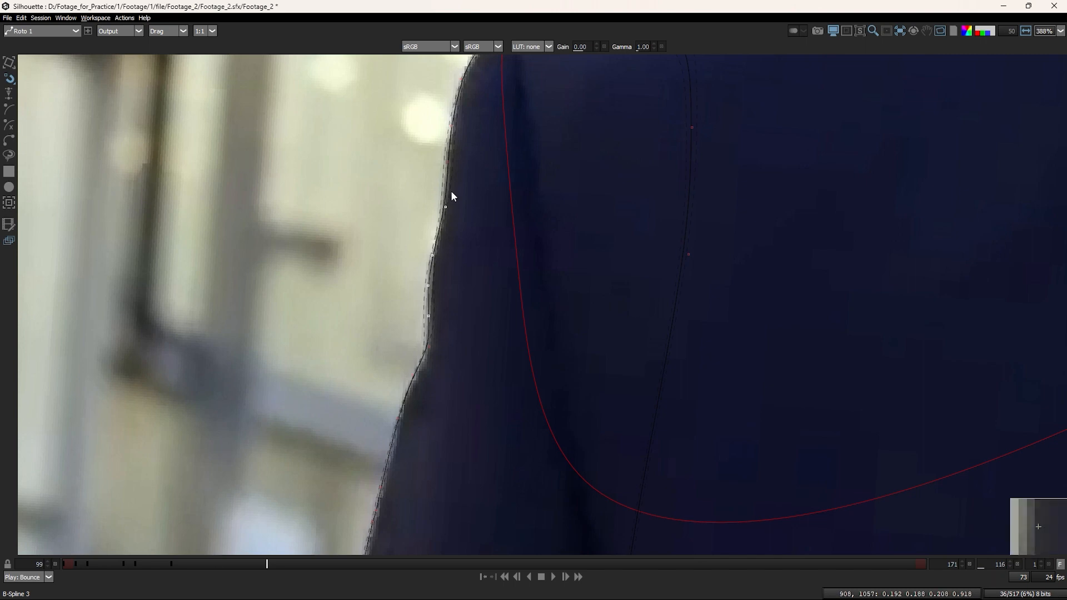
left_click_drag(451, 192, 477, 329)
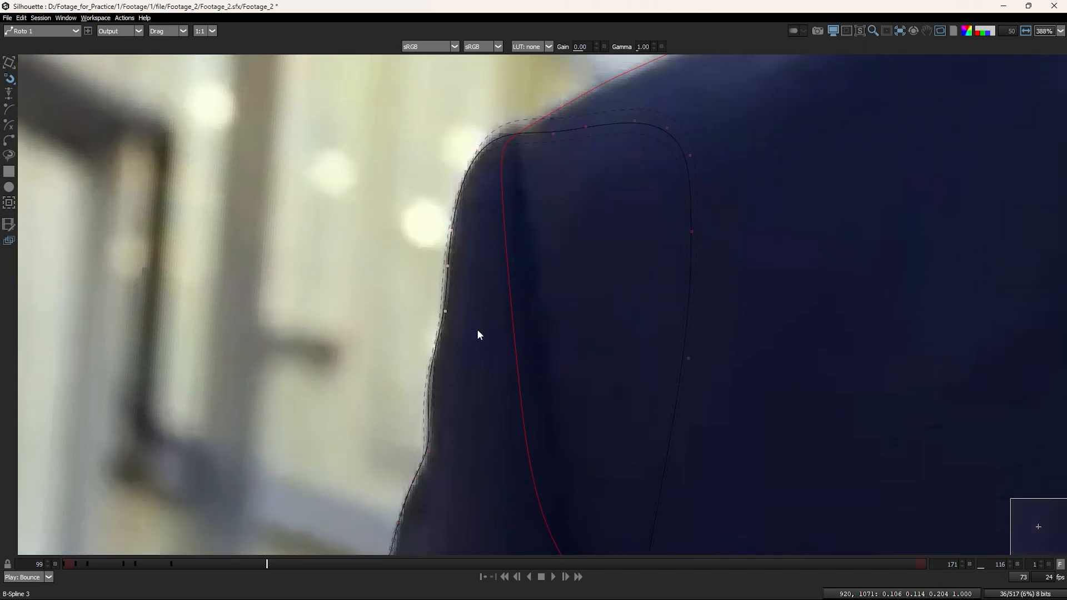
key("Left")
scroll(477, 336, "down", 4)
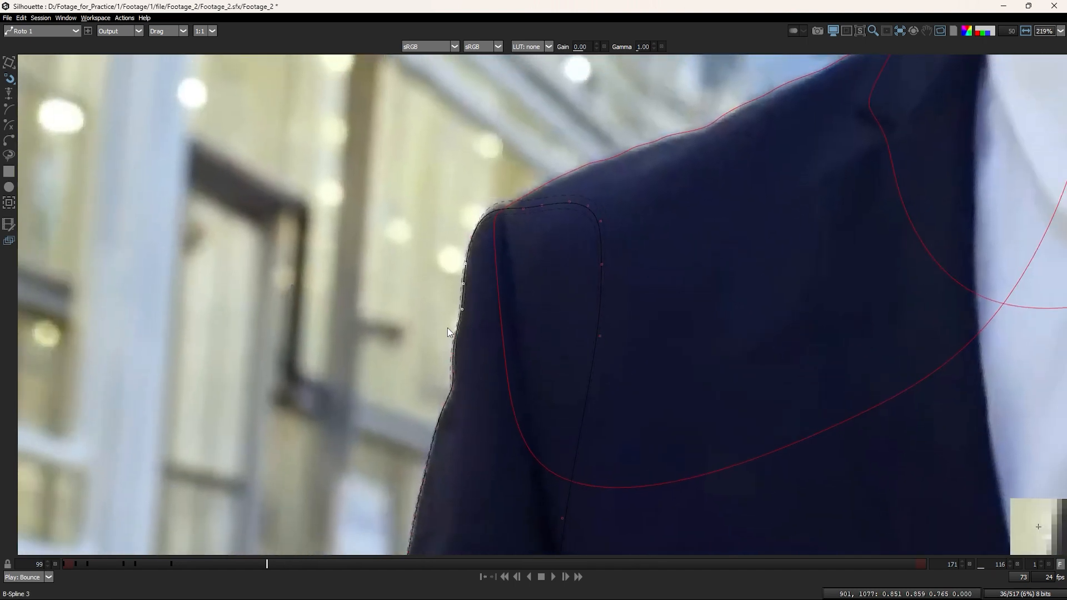
left_click_drag(414, 293, 478, 276)
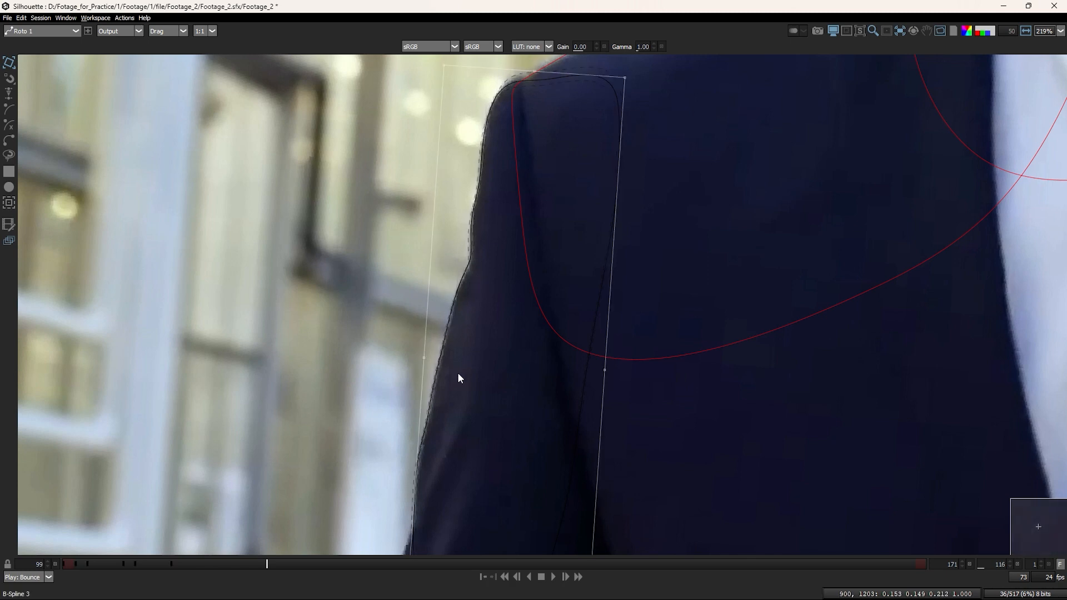
Step: Step back to frame 114 in transform mode and check the sleeve shape's fit across the neighbouring frames
key("z")
left_click_drag(467, 404, 478, 281)
key("x")
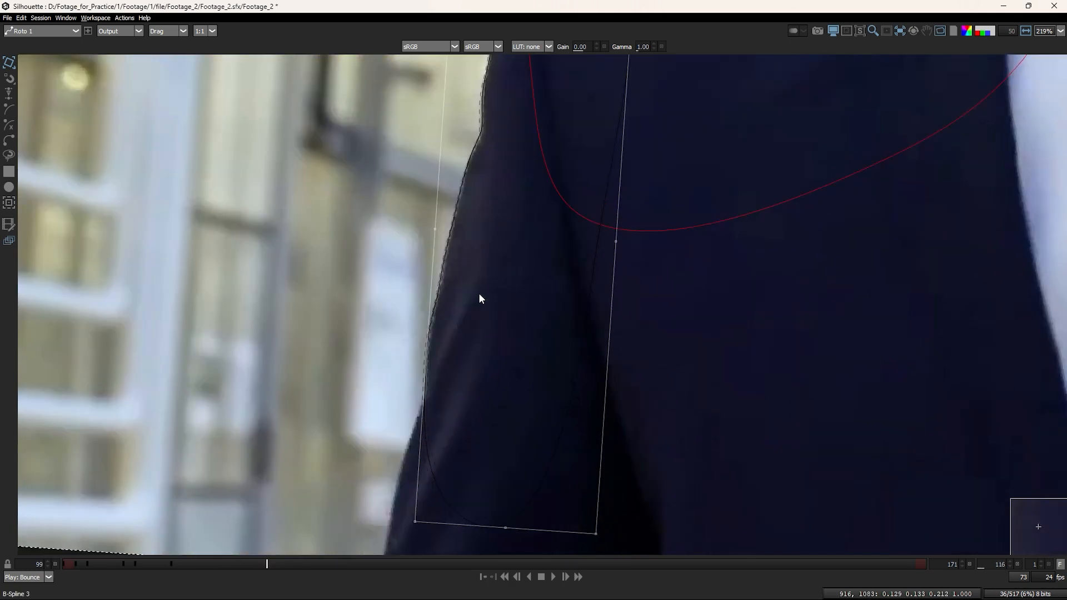
key("z")
key("z")
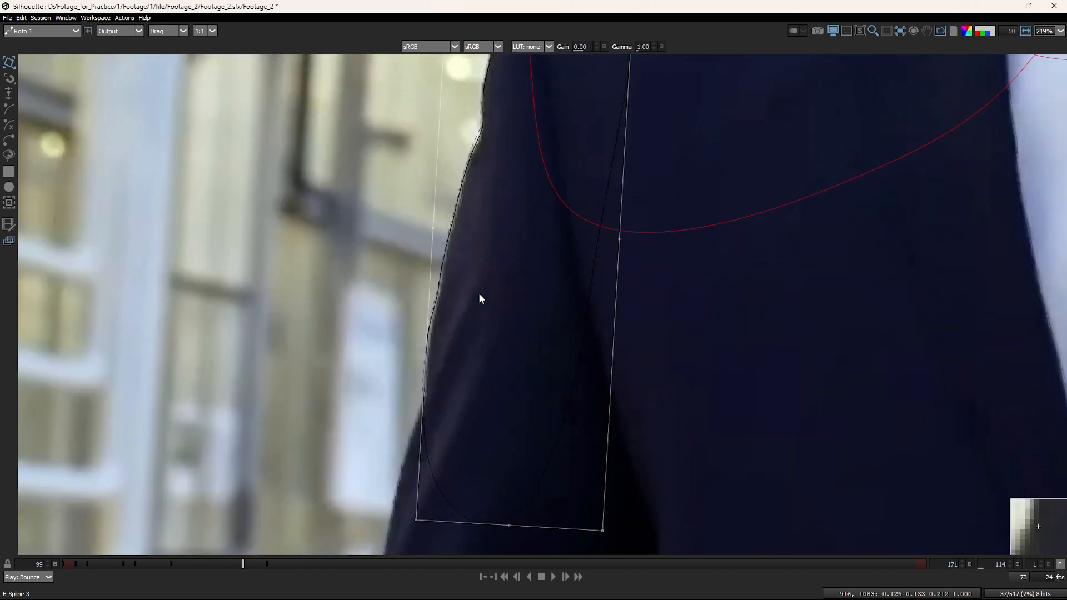
left_click_drag(491, 215, 479, 288)
scroll(485, 275, "down", 1)
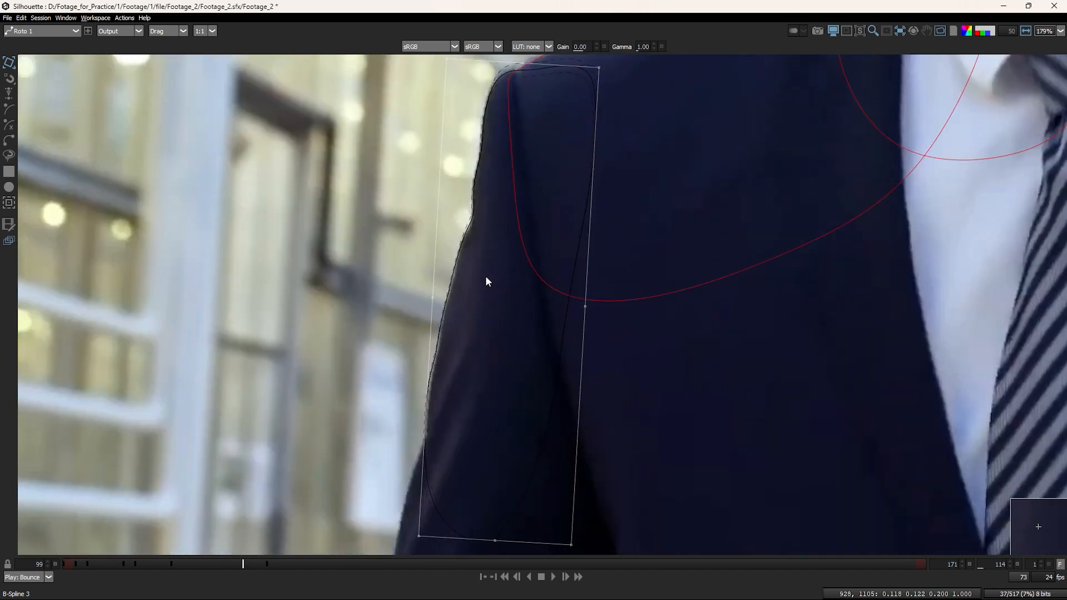
key("z")
key("z")
key("x")
key("x")
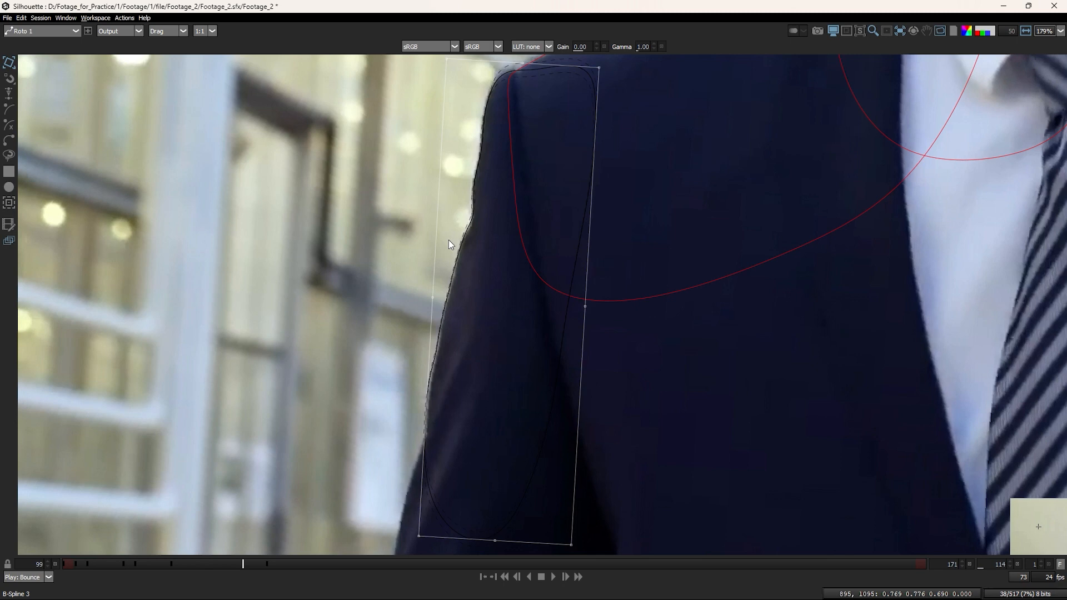
Step: At frame 114, switch to reshape mode and adjust the sleeve's outer points from the lower arm up towards the shoulder
scroll(495, 278, "up", 1)
left_click_drag(455, 335, 459, 246)
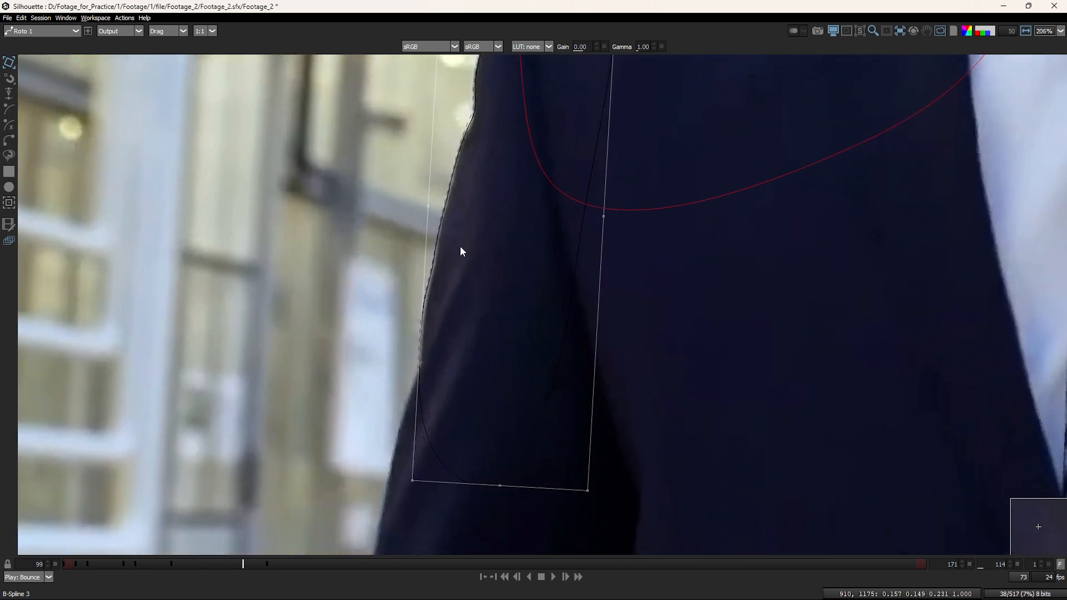
key("t")
left_click_drag(371, 82, 656, 539)
left_click_drag(478, 175, 444, 438)
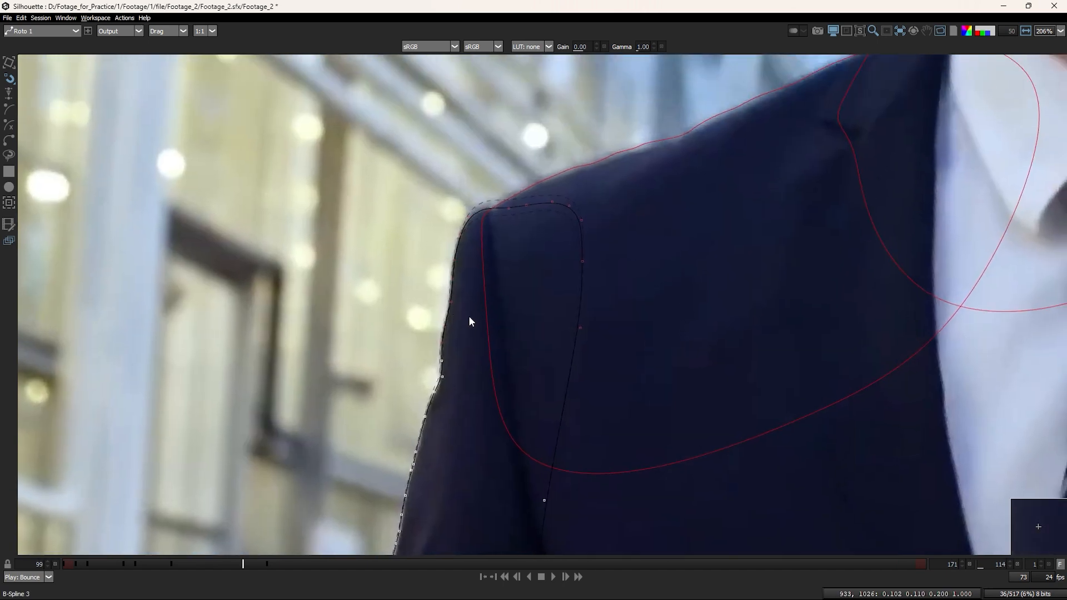
scroll(460, 321, "up", 3)
left_click_drag(394, 242, 660, 414)
left_click_drag(448, 262, 447, 261)
left_click_drag(436, 218, 446, 353)
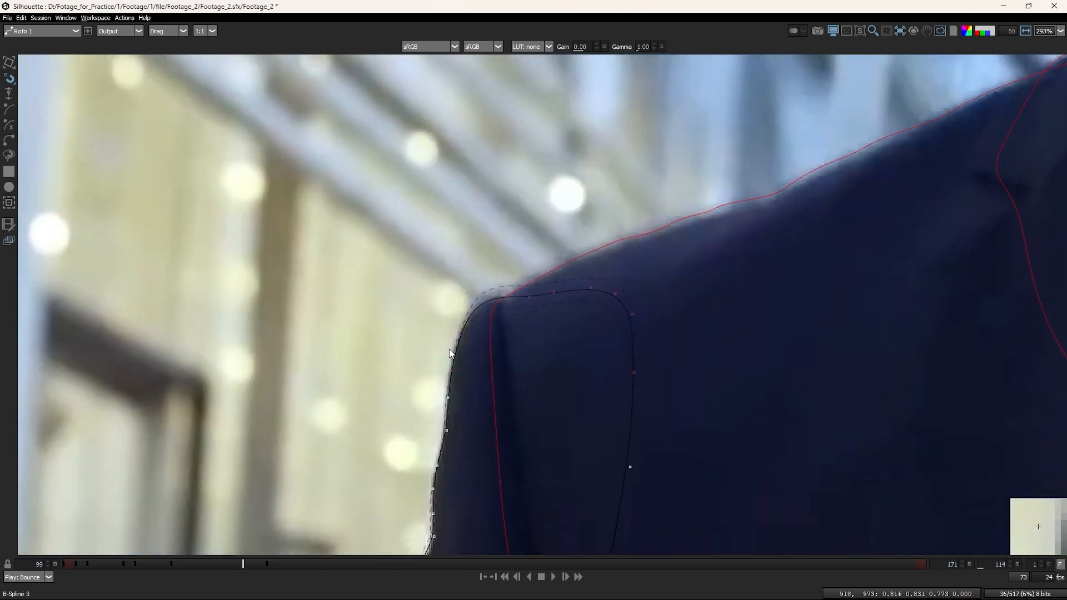
Step: Nudge the points across the top of the sleeve shape slightly up to meet the shoulder at frame 114
left_click_drag(413, 252, 639, 384)
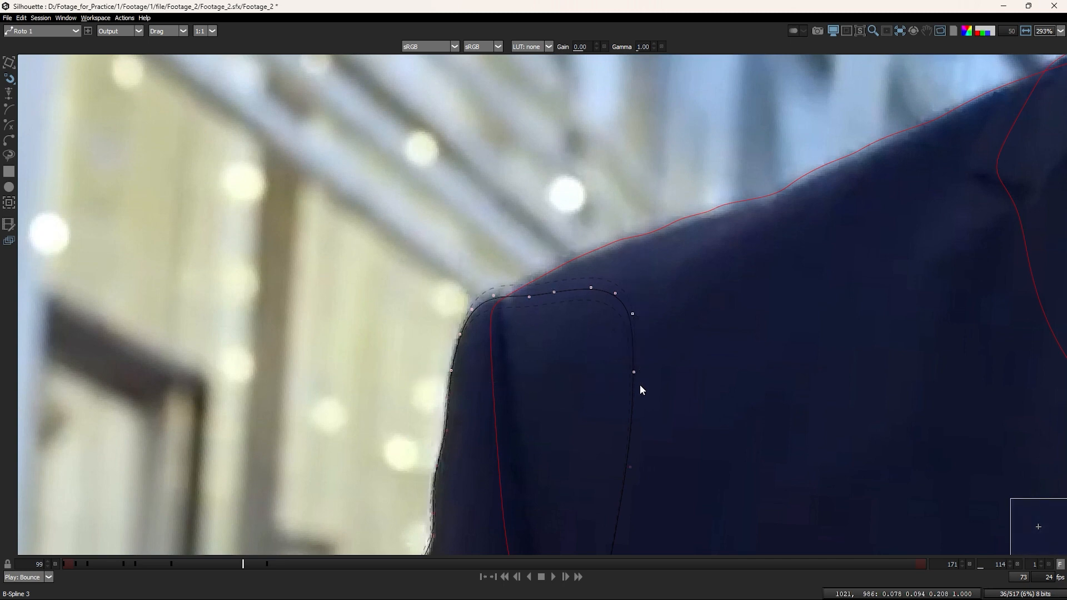
key("Up")
left_click_drag(685, 348, 445, 241)
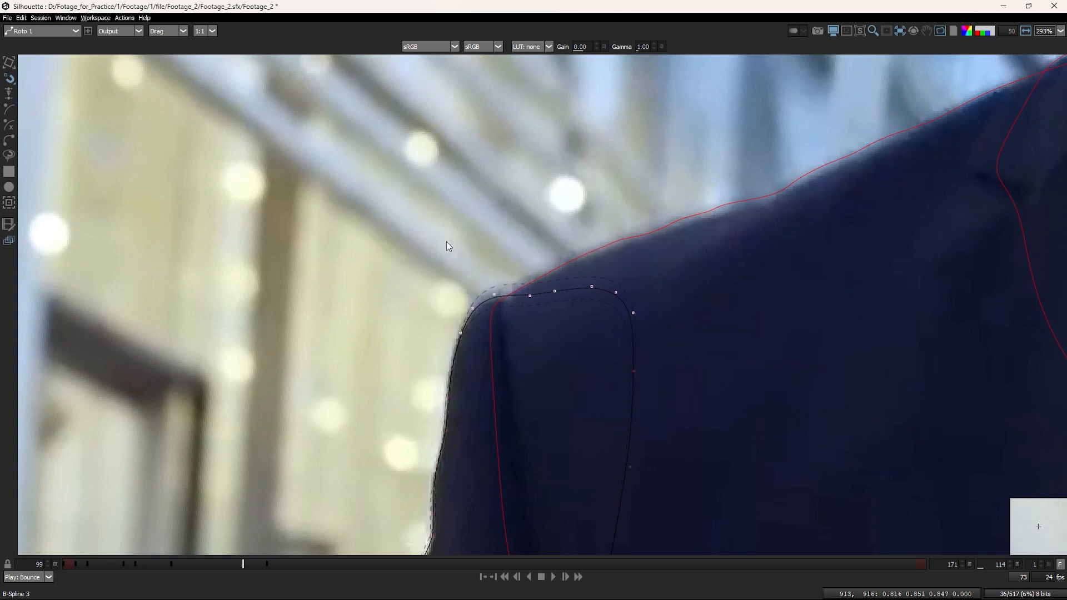
left_click_drag(516, 362, 527, 282)
Step: Nudge the outer points from the shoulder curve to above the arm crease slightly left at frame 114
left_click_drag(410, 239, 486, 303)
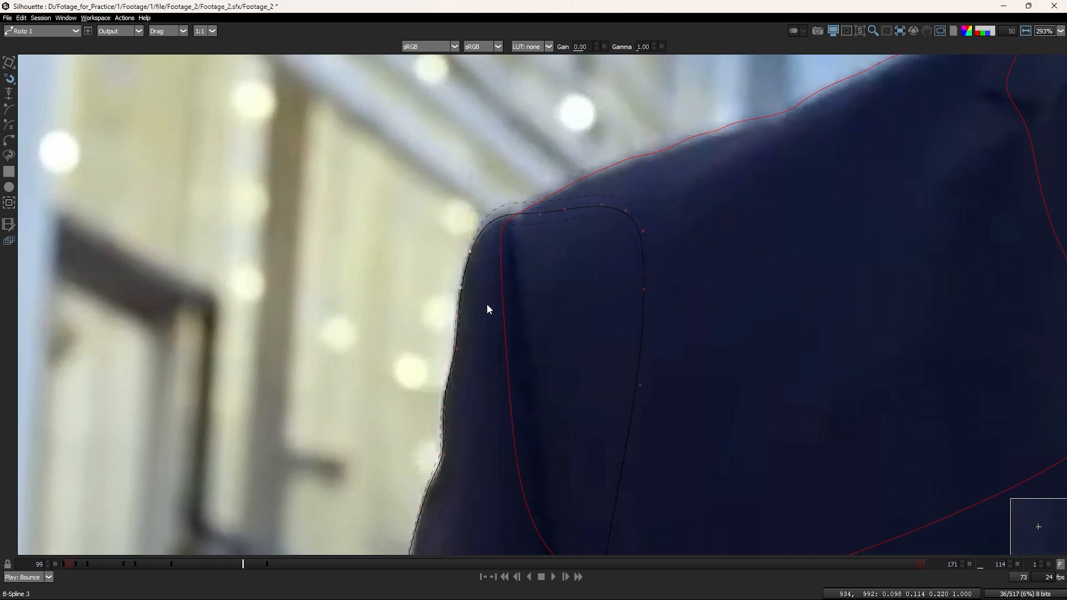
key("Left")
left_click_drag(473, 359, 506, 341)
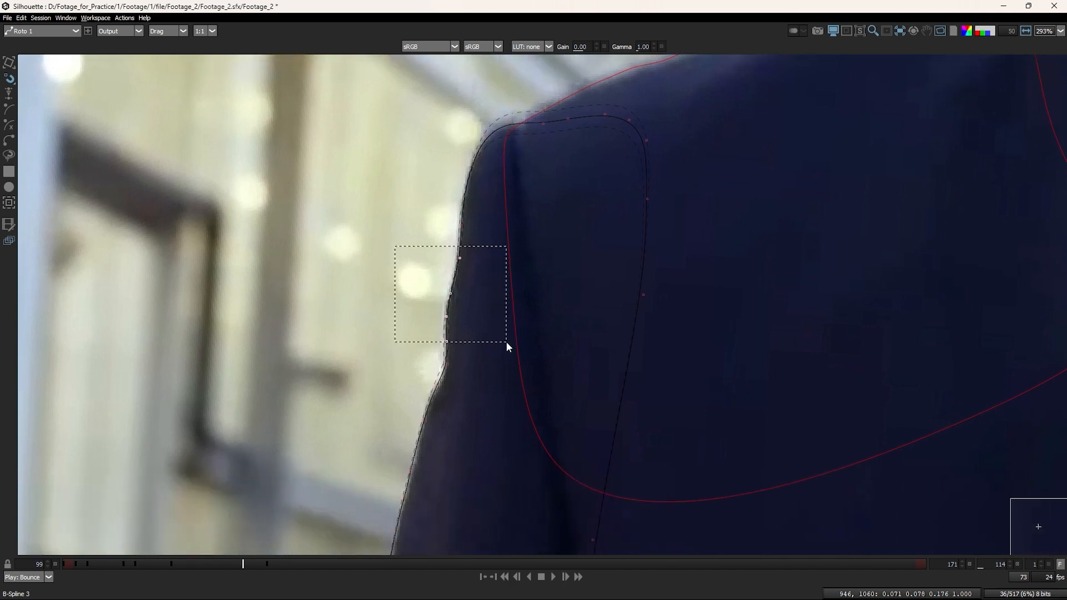
key("Left")
Step: At frame 114, nudge the outer points below the arm crease left and refine the edge down the lower sleeve
left_click_drag(445, 380, 402, 282)
left_click_drag(415, 408, 368, 309)
key("Left")
left_click_drag(389, 261, 416, 352)
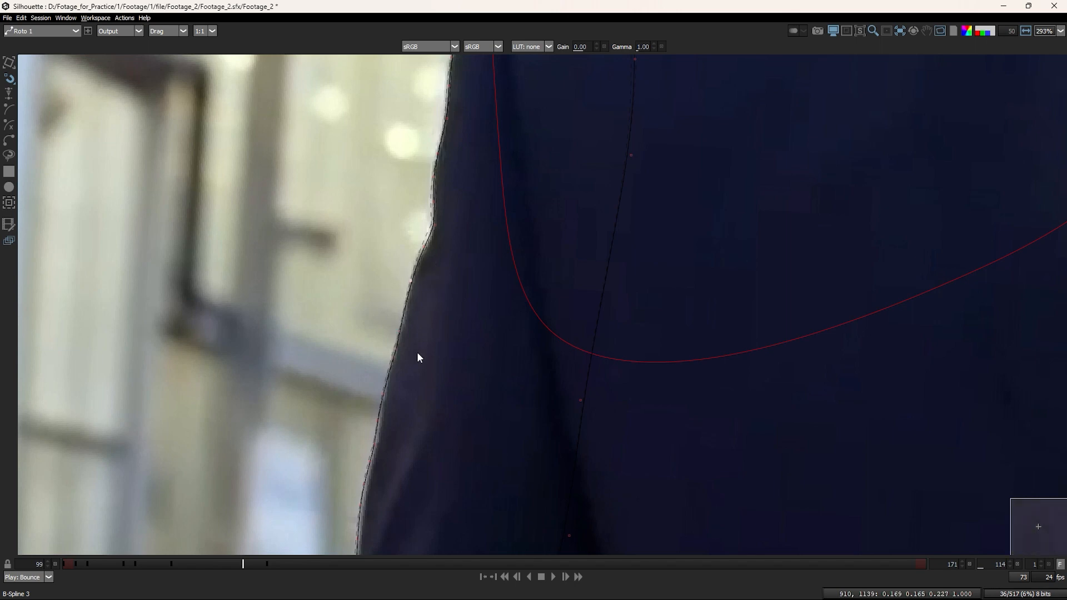
left_click_drag(436, 400, 481, 219)
left_click_drag(363, 231, 442, 327)
Step: Adjust the points around the sleeve shape's lower end at frame 114 and check the outer edge up to the crease
left_click_drag(329, 286, 562, 481)
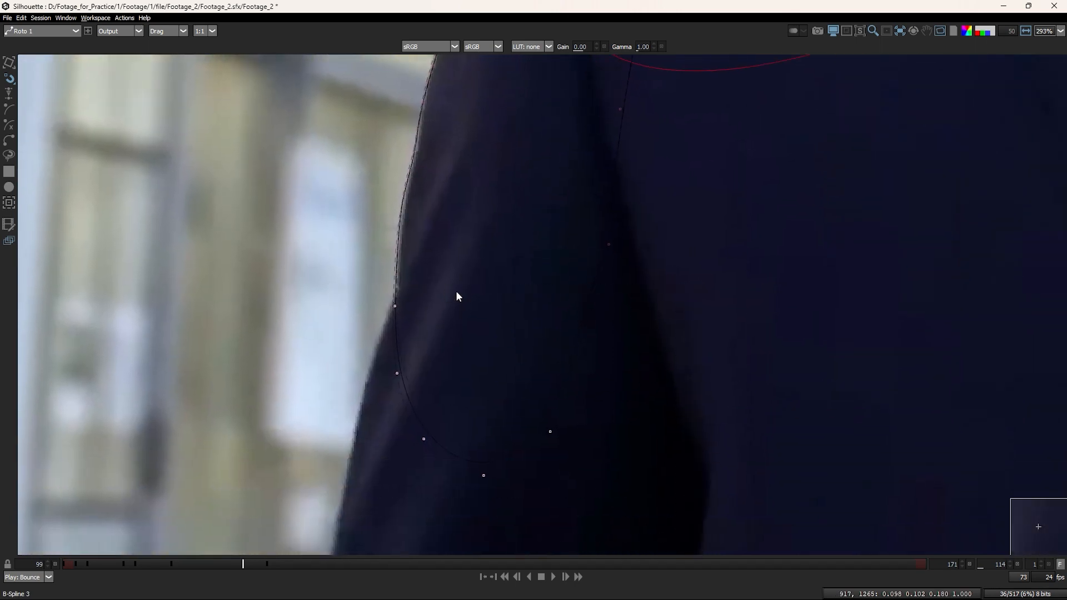
left_click_drag(456, 291, 358, 250)
left_click_drag(439, 161, 363, 411)
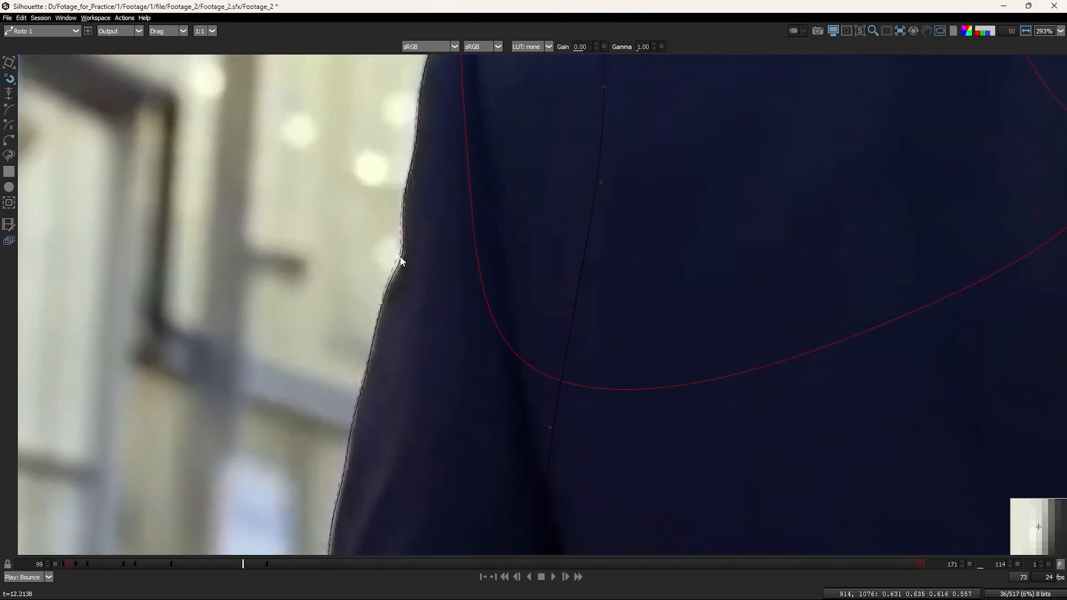
left_click_drag(404, 262, 407, 408)
Step: Step between frames 114 and 116 in transform mode to examine how the whole sleeve shape follows the arm
scroll(421, 302, "down", 4)
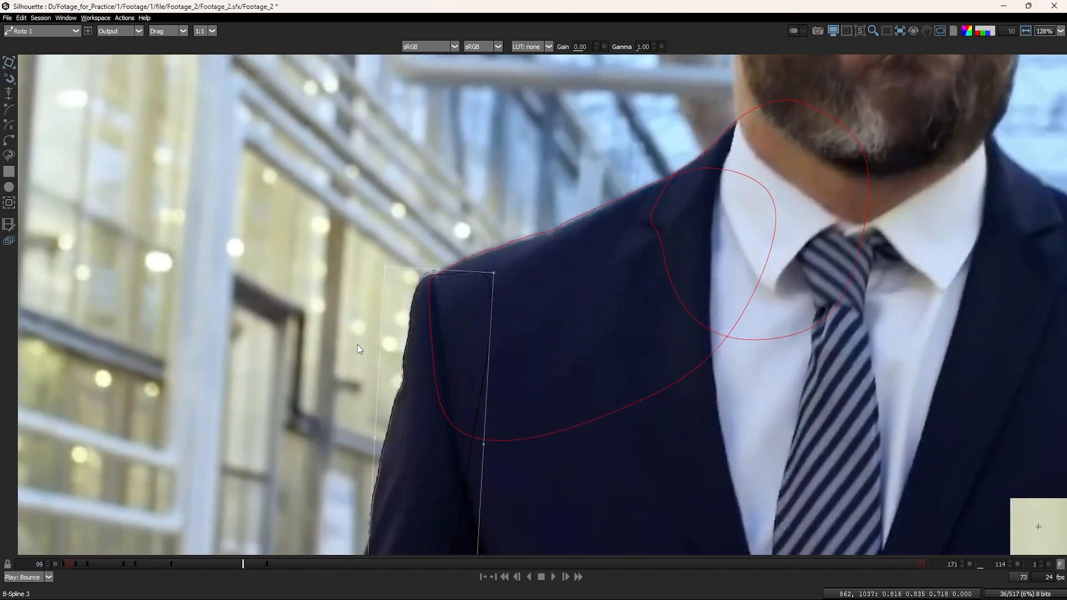
left_click_drag(388, 493, 395, 303)
key("x")
key("x")
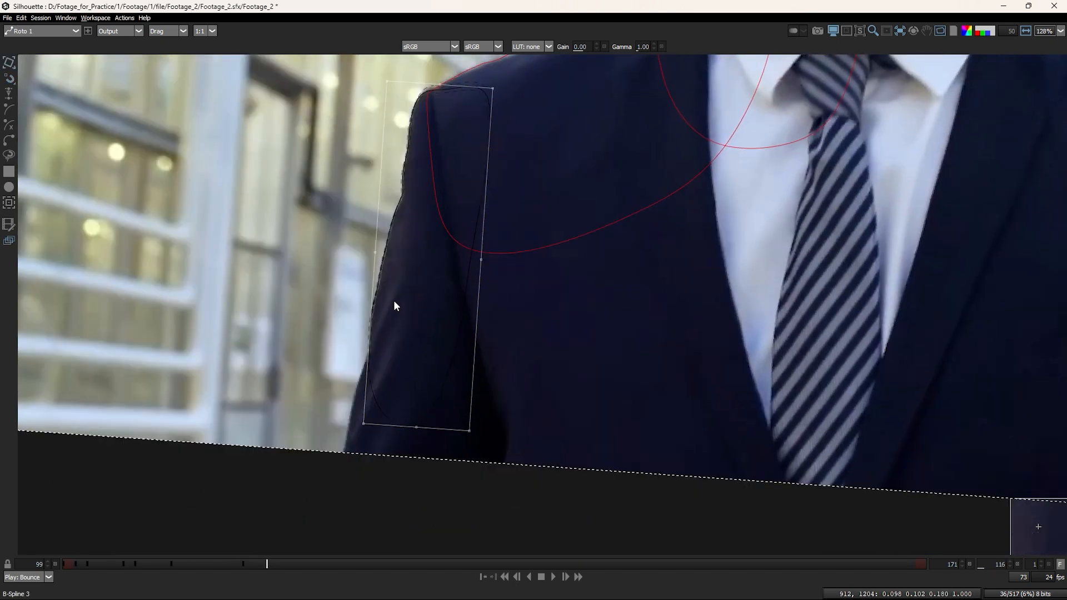
key("z")
key("z")
key("x")
key("x")
left_click_drag(409, 207, 406, 277)
scroll(408, 279, "up", 2)
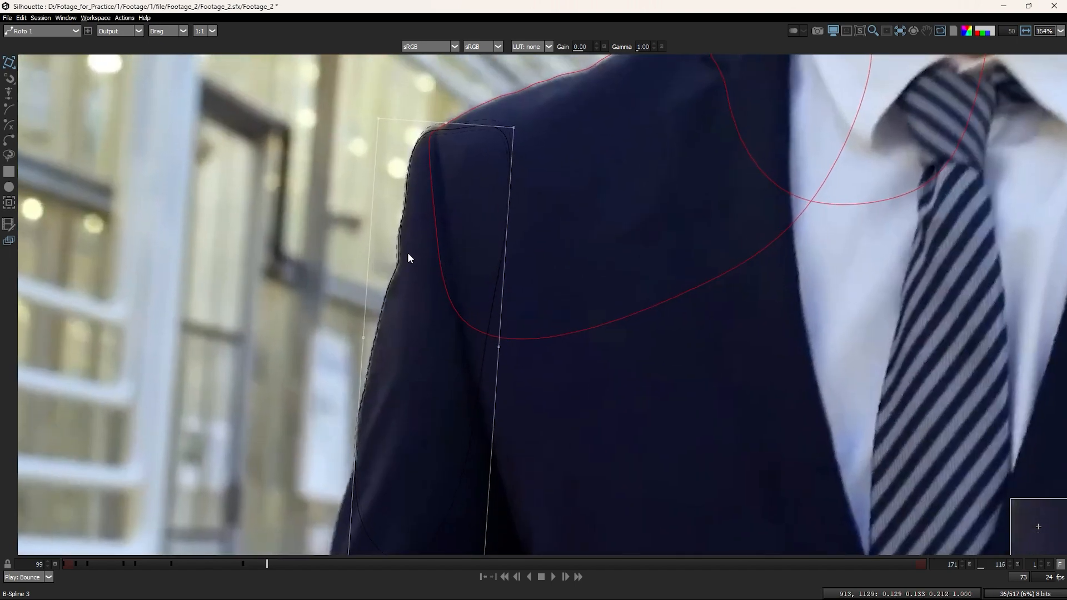
Step: Go back to frame 111 and adjust the sleeve shape's outer points just below the arm crease to follow the jacket edge
key("Left")
key("Left")
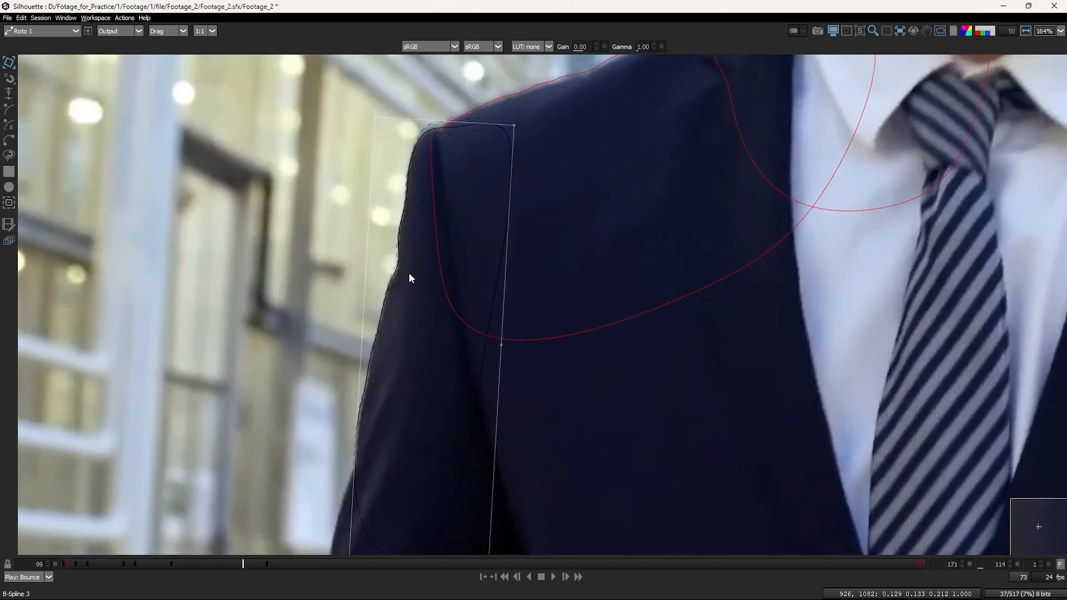
key("Left")
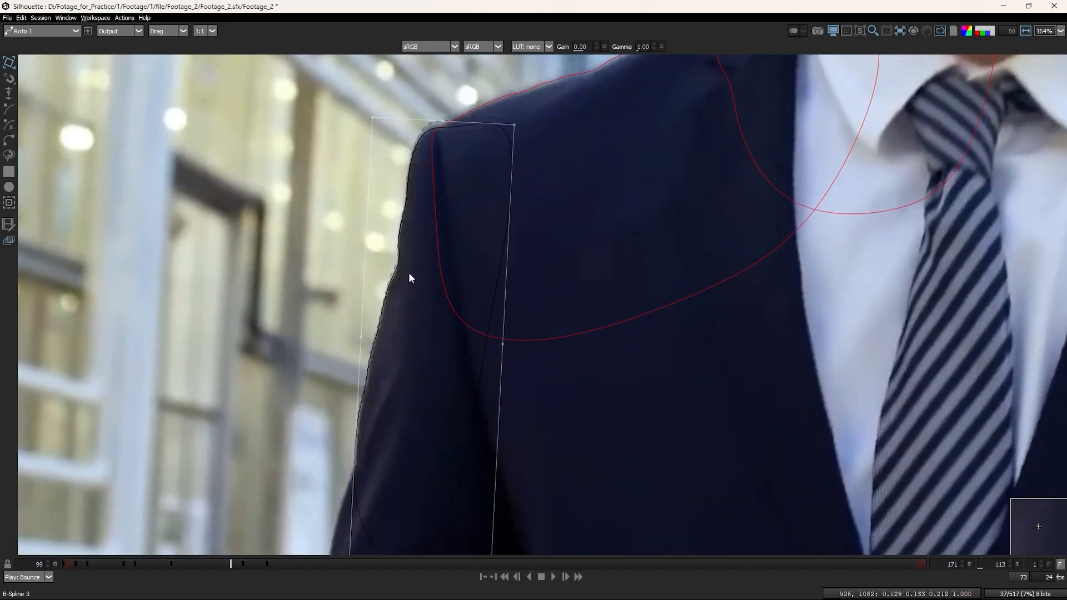
key("Left")
key("Left")
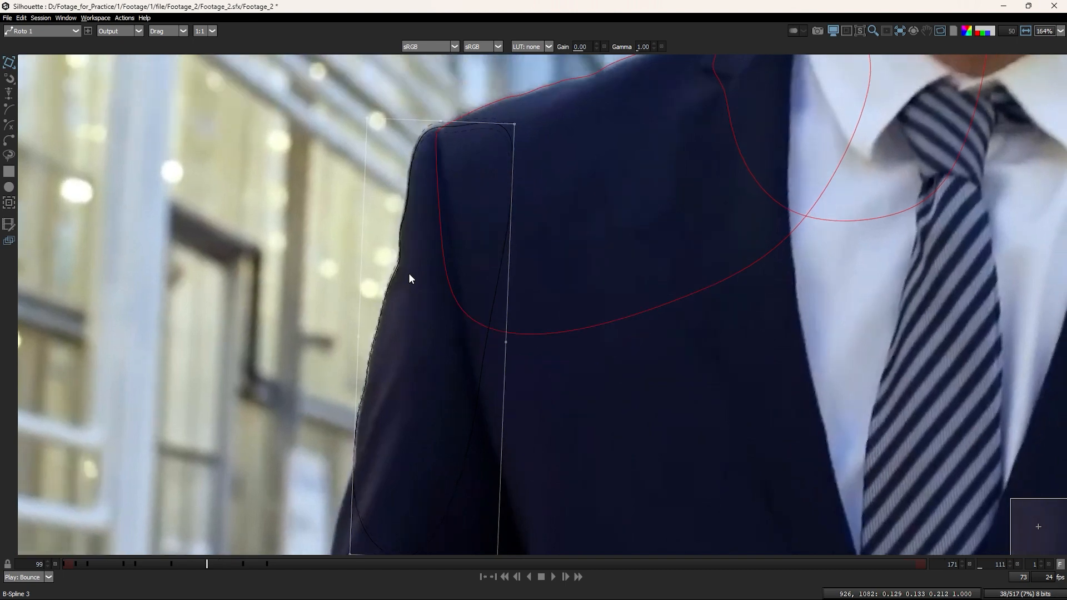
scroll(410, 274, "up", 4)
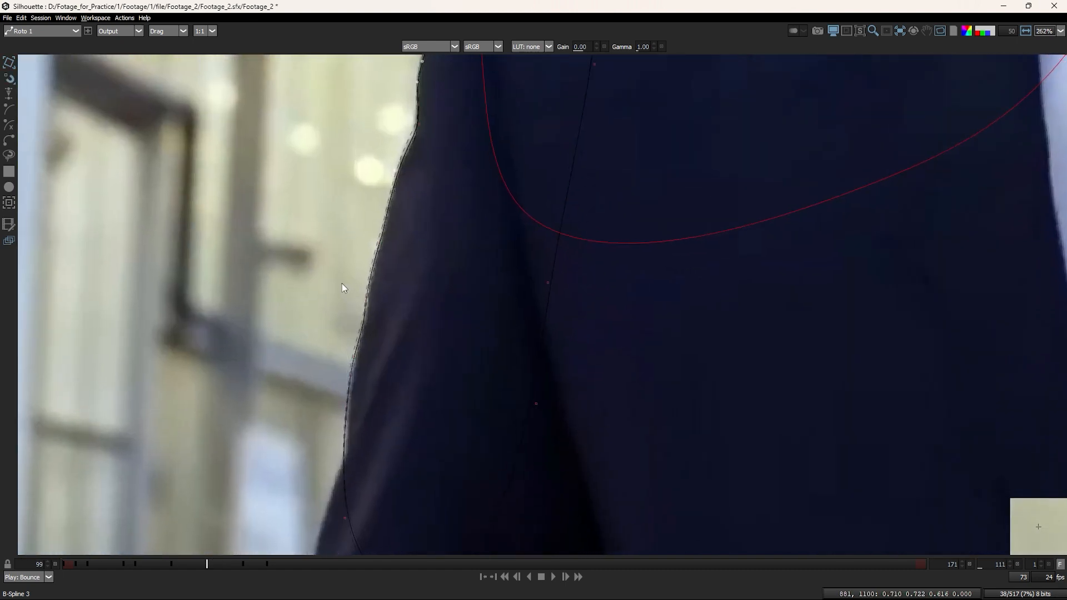
left_click_drag(327, 251, 382, 319)
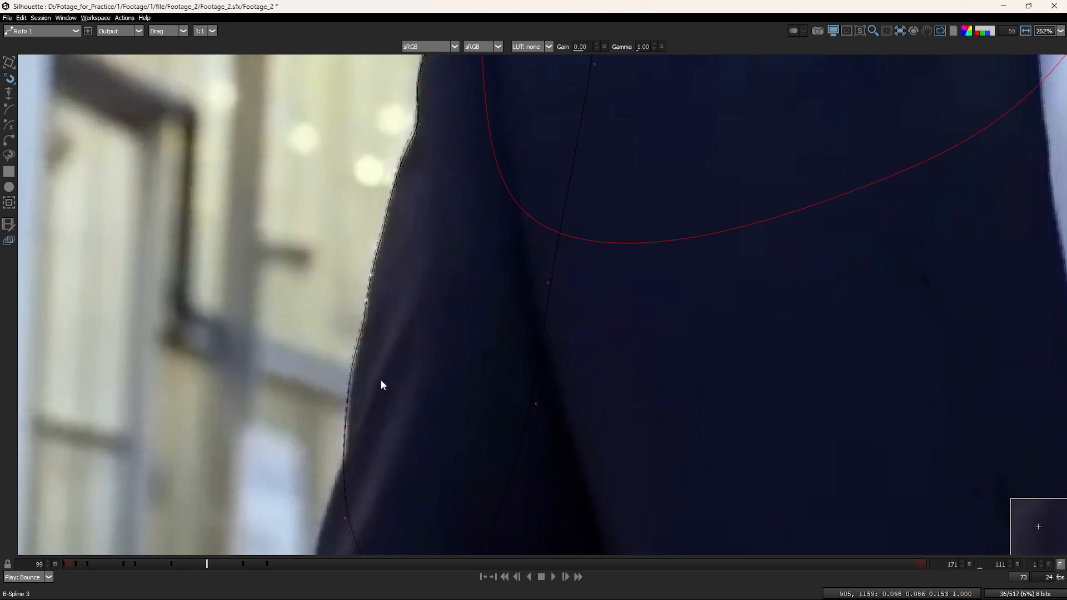
left_click_drag(381, 381, 398, 270)
Step: Refine the outer points down the lower sleeve at frame 111, working back up to the arm crease
left_click_drag(328, 293, 421, 451)
left_click_drag(572, 515, 324, 329)
left_click_drag(353, 238, 385, 306)
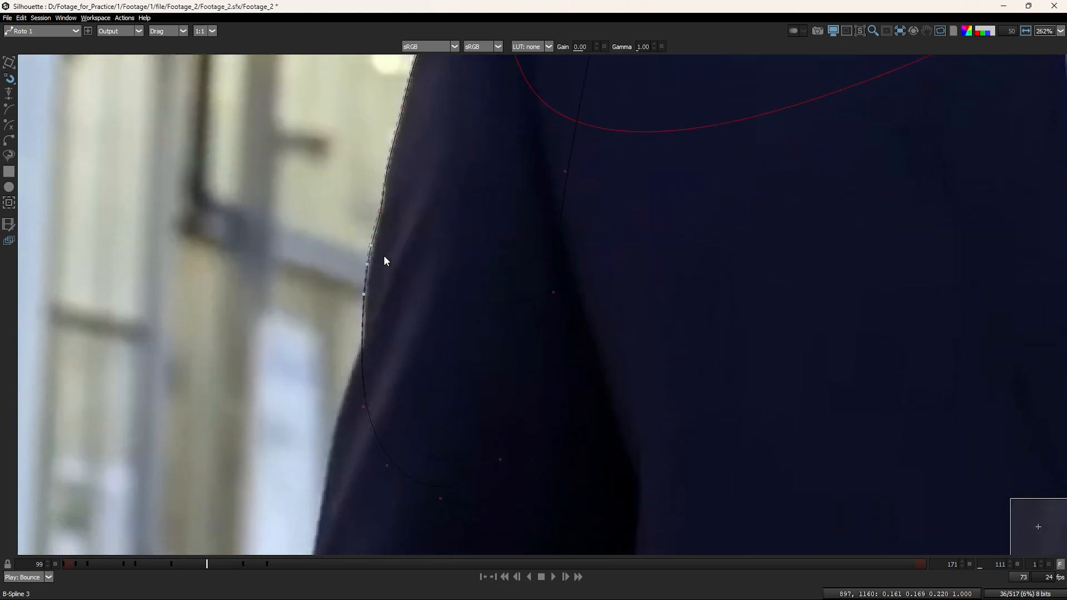
left_click_drag(392, 204, 394, 354)
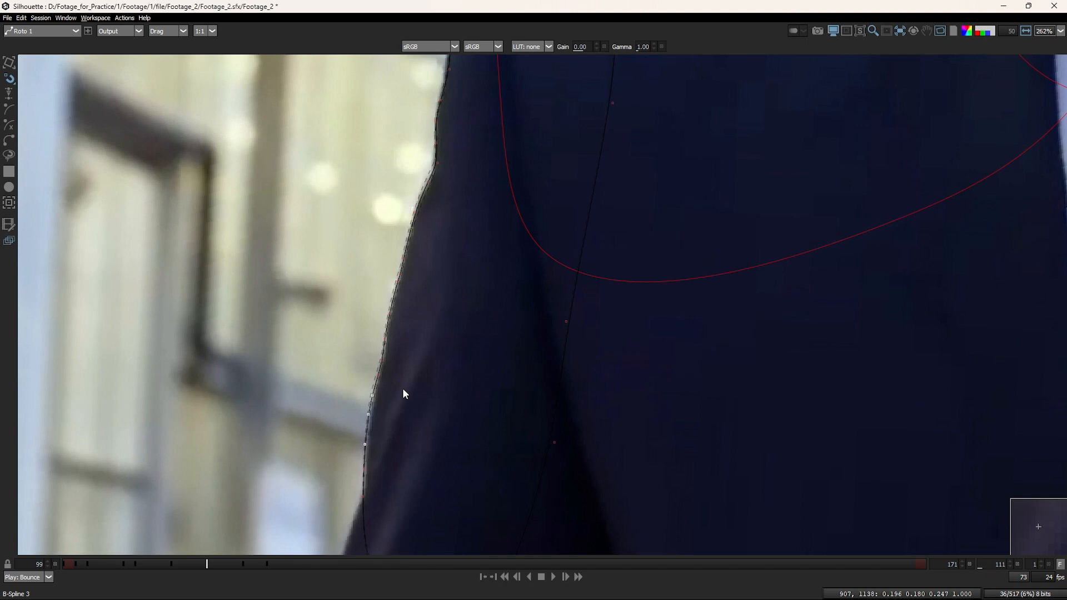
left_click_drag(425, 237, 385, 389)
left_click_drag(382, 211, 370, 280)
Step: At frame 111, nudge the shoulder points slightly left and adjust the points at the arm crease
left_click_drag(316, 113, 609, 328)
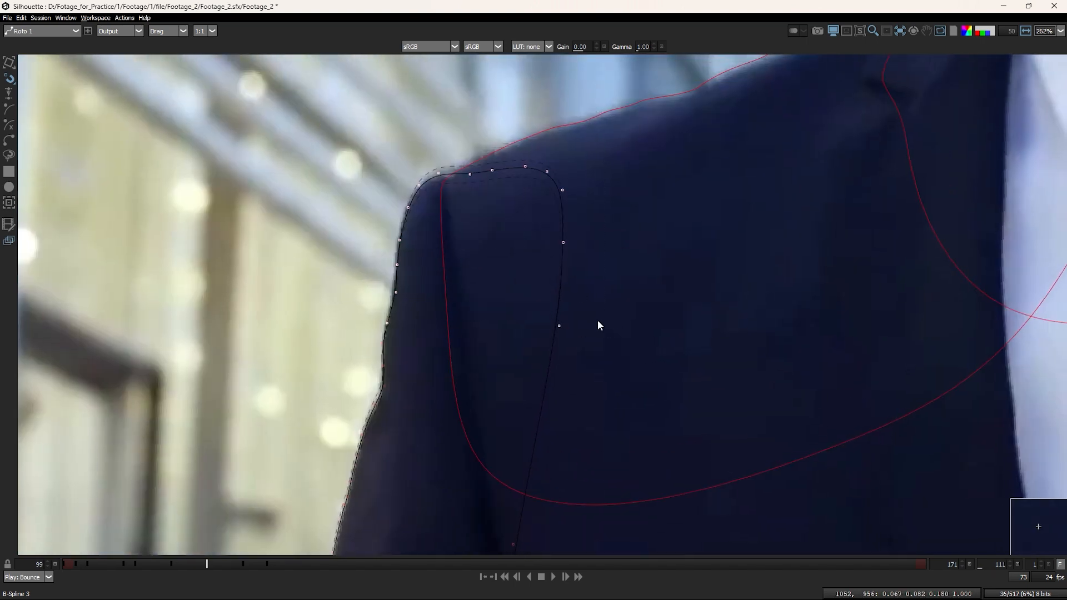
key("Left")
left_click_drag(427, 309, 436, 281)
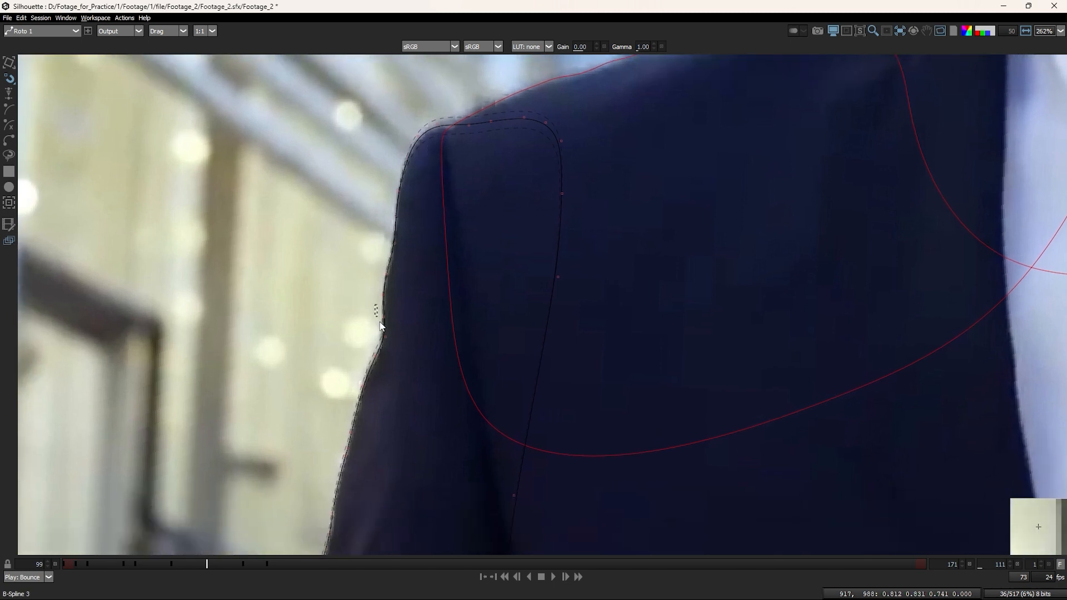
left_click_drag(378, 309, 395, 347)
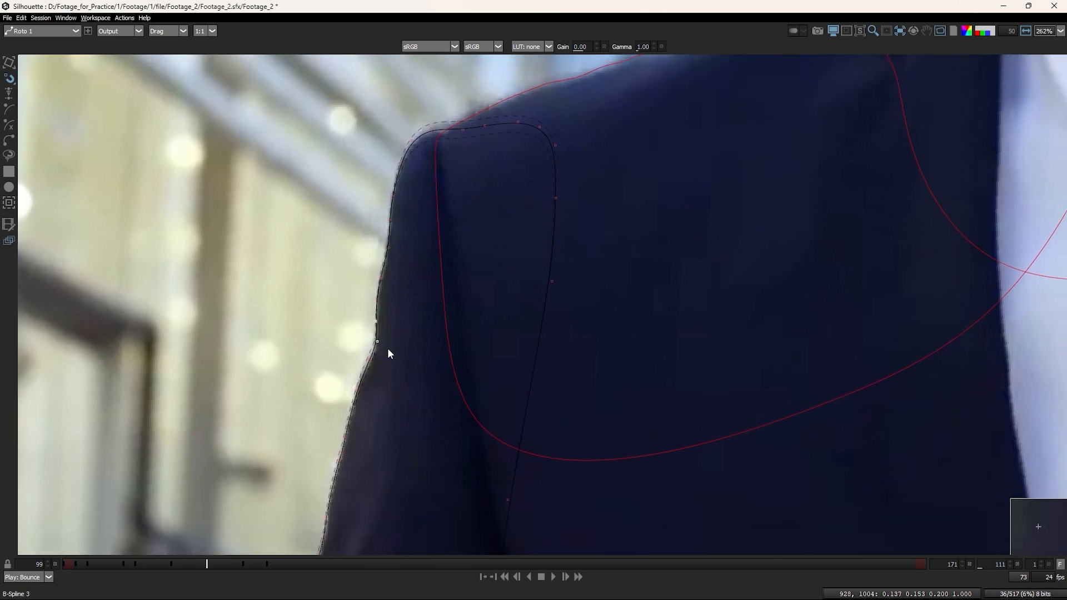
key("t")
left_click_drag(279, 303, 393, 341)
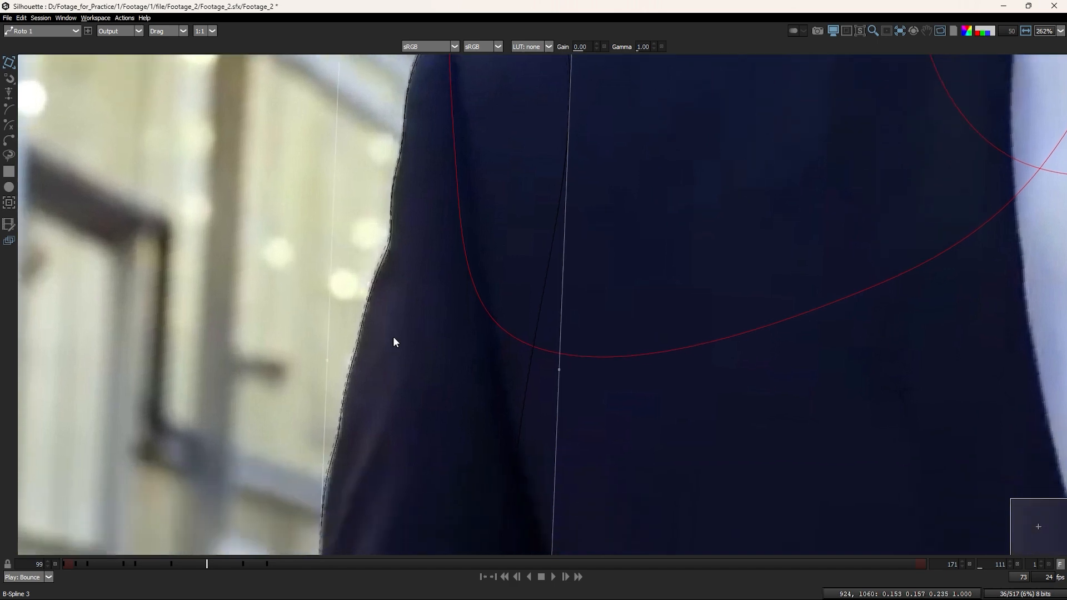
Step: Compare the whole sleeve shape's fit against the arm at frames 111, 114 and 116
scroll(392, 339, "down", 1)
left_click_drag(394, 419, 362, 368)
key("z")
key("z")
key("z")
key("shift+x")
key("shift+x")
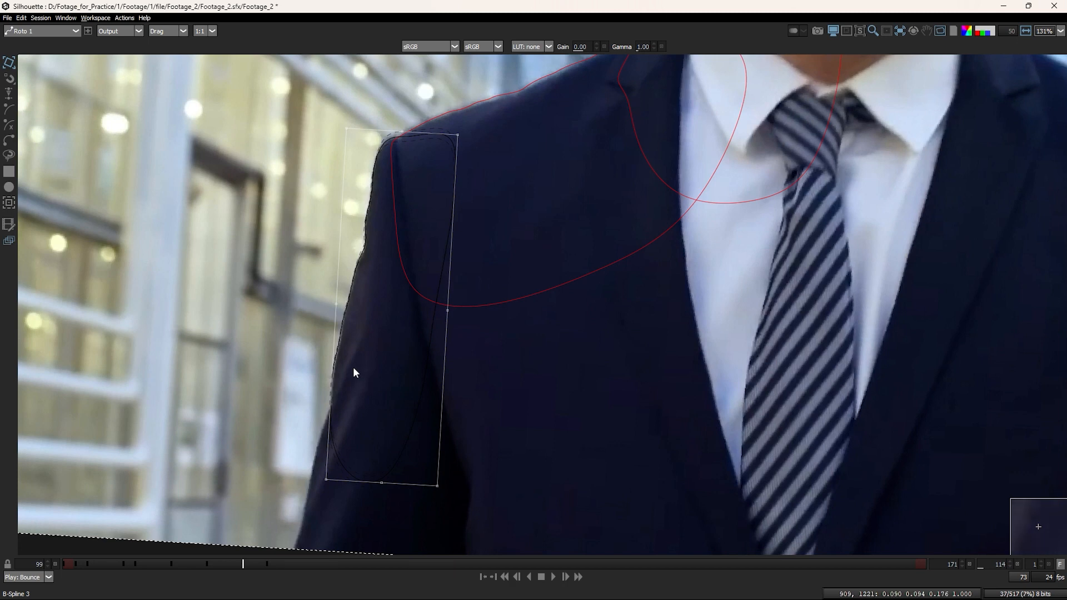
scroll(358, 362, "up", 3)
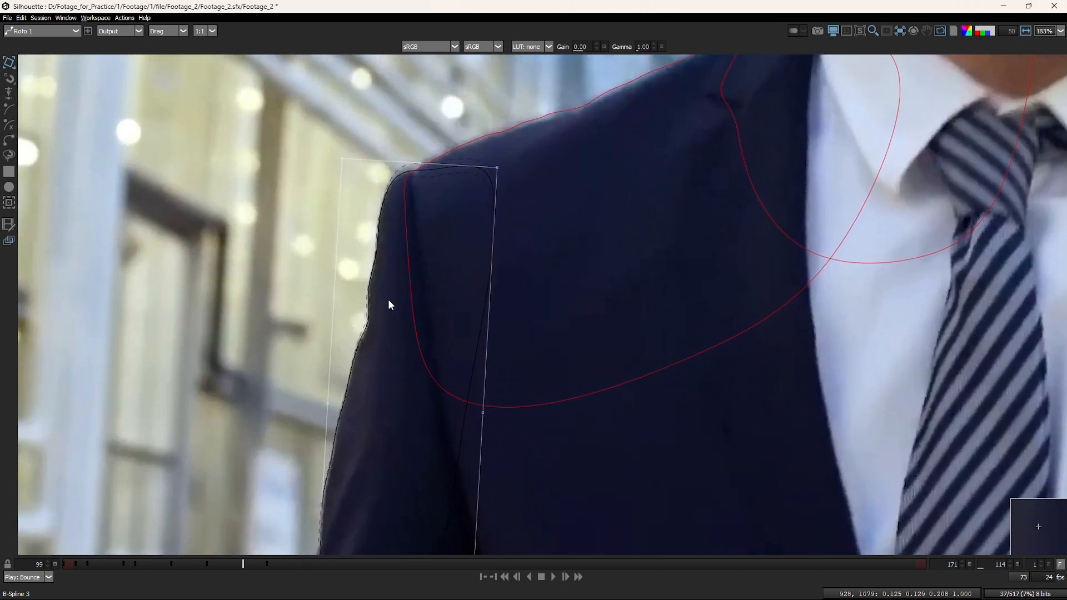
key("Right")
key("Right")
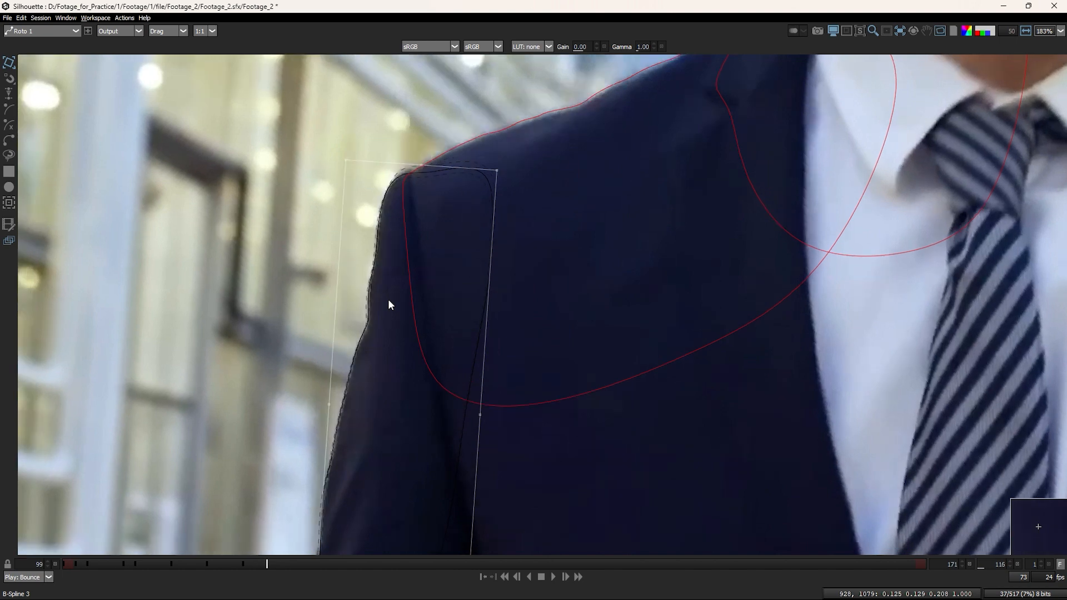
key("Left")
key("Left")
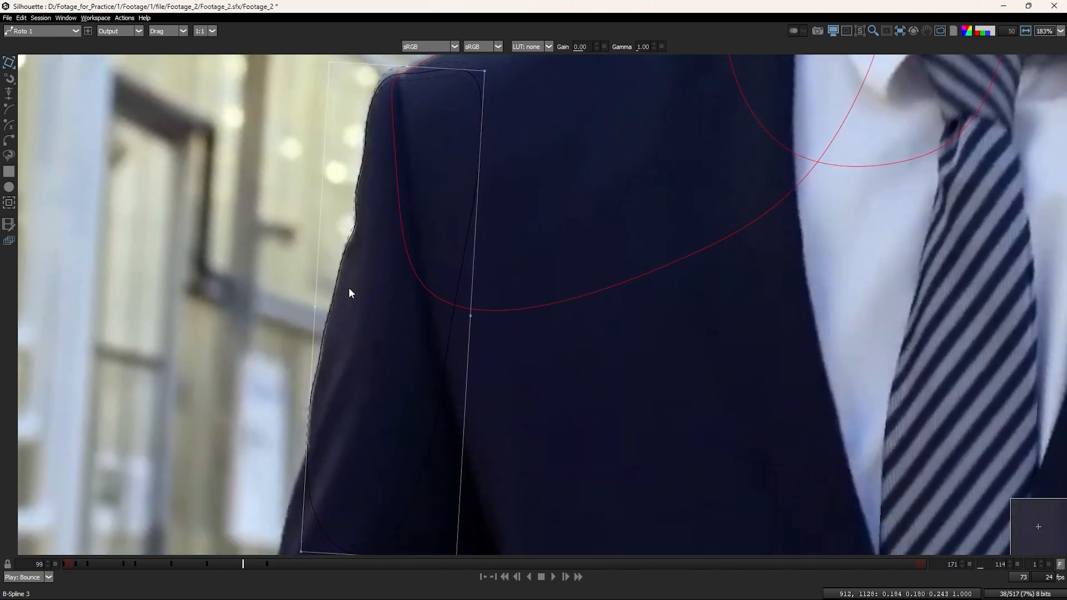
Step: Select and adjust the points around the sleeve shape's lower end and lower outer edge at frame 114
left_click_drag(346, 344, 379, 259)
left_click(382, 315)
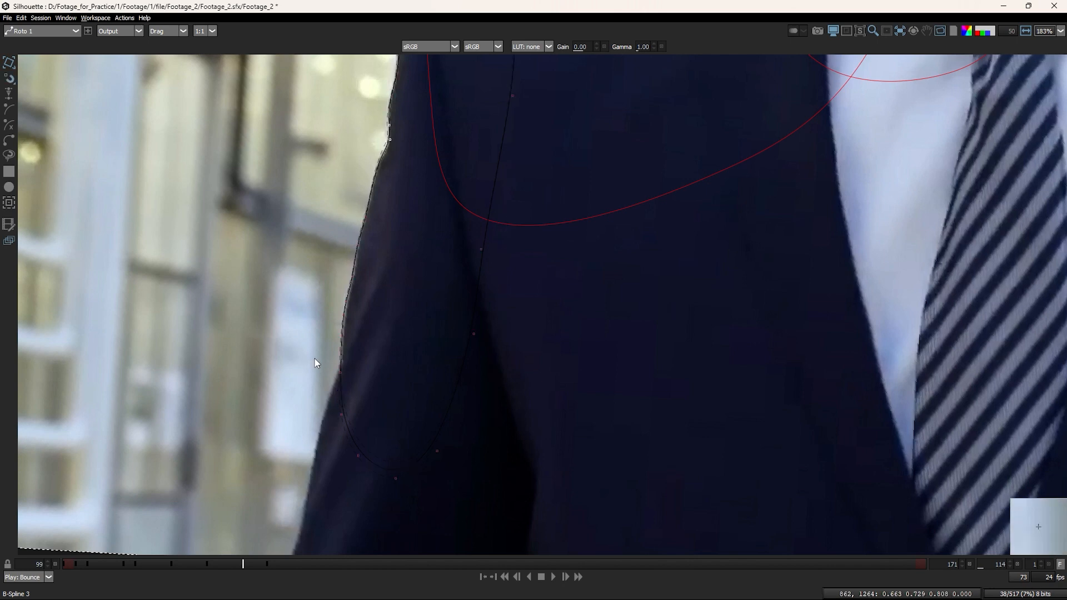
left_click_drag(318, 290, 496, 524)
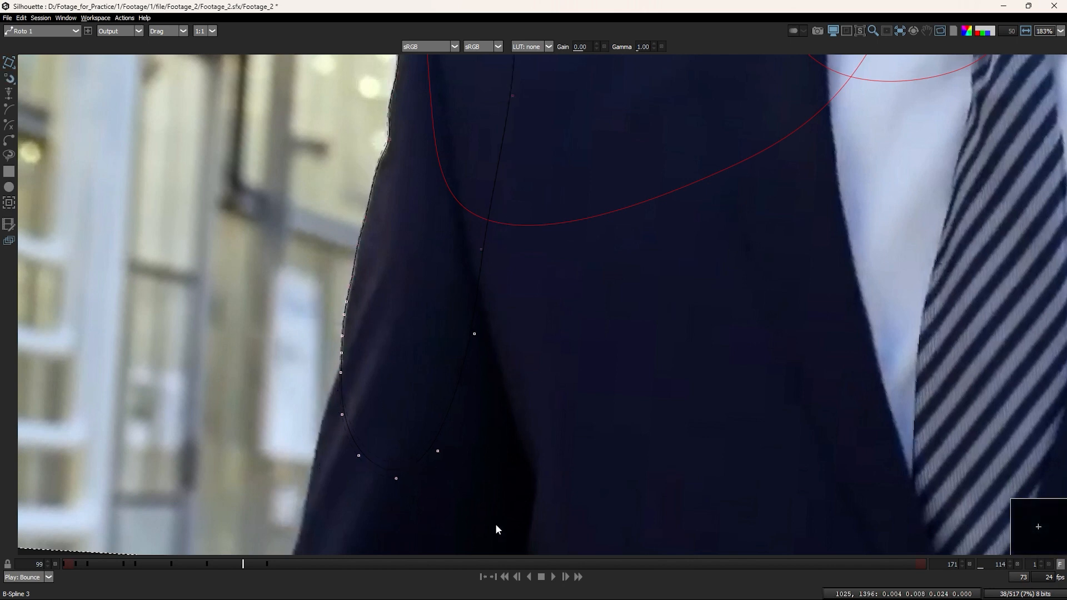
left_click(389, 362)
left_click_drag(353, 275, 342, 415)
left_click_drag(311, 295, 392, 437)
Step: At frame 112, adjust the shoulder points and refine the outer points around the arm crease
key("Left")
key("Left")
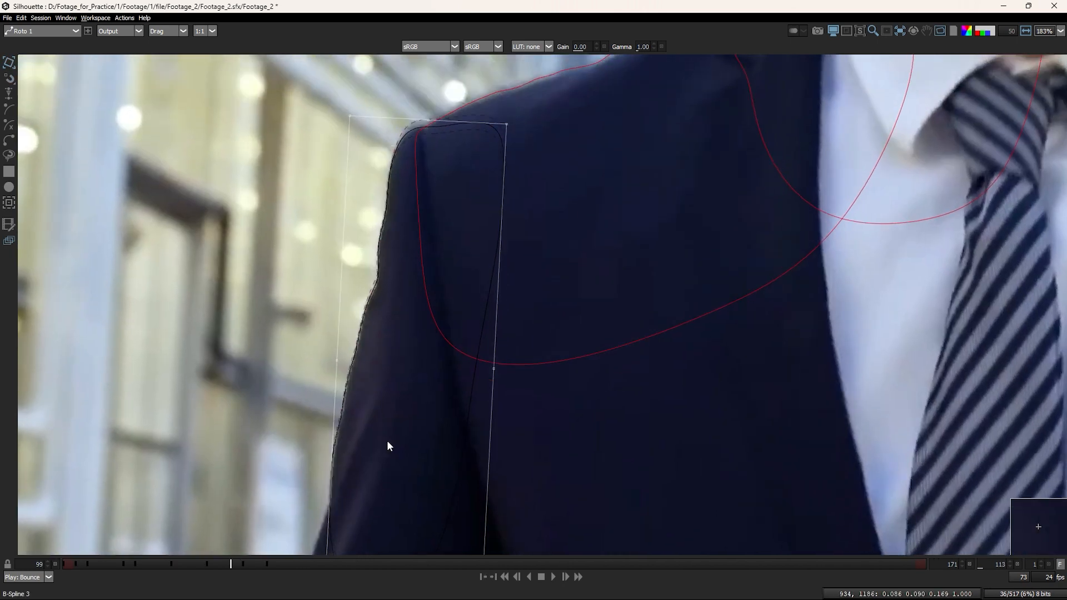
left_click_drag(365, 226, 355, 362)
scroll(394, 259, "up", 5)
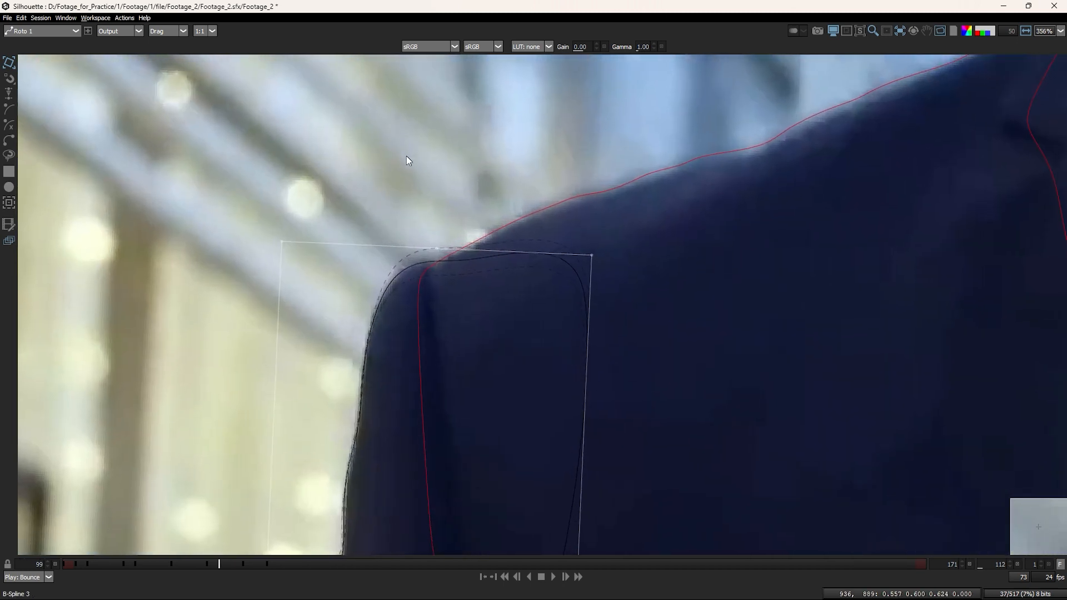
left_click(392, 180)
left_click_drag(218, 170, 631, 448)
left_click_drag(383, 465, 411, 341)
left_click_drag(338, 336, 385, 383)
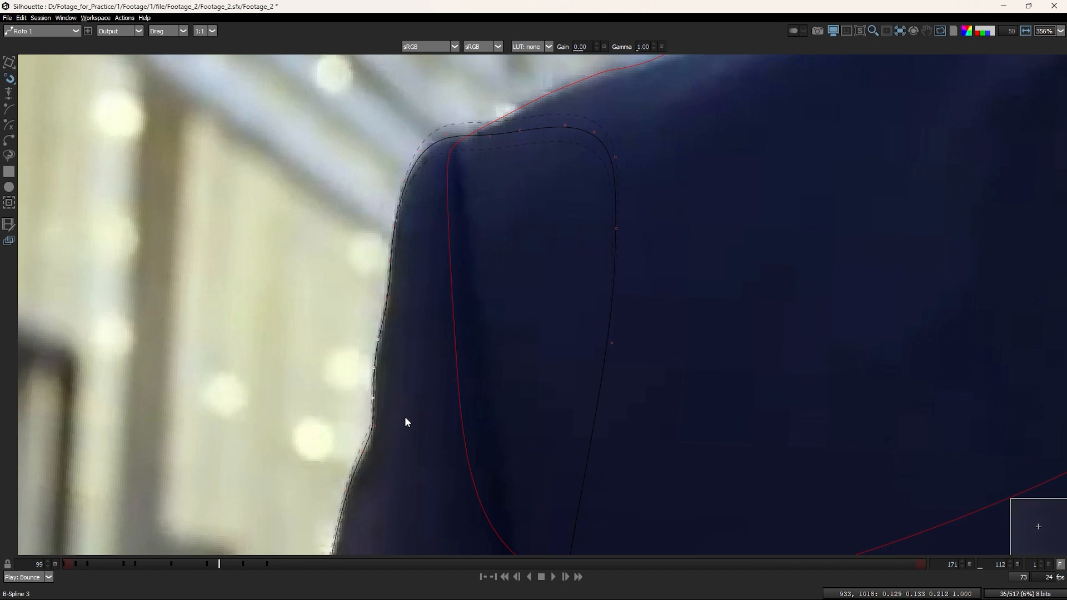
left_click(256, 373)
left_click_drag(250, 338, 405, 468)
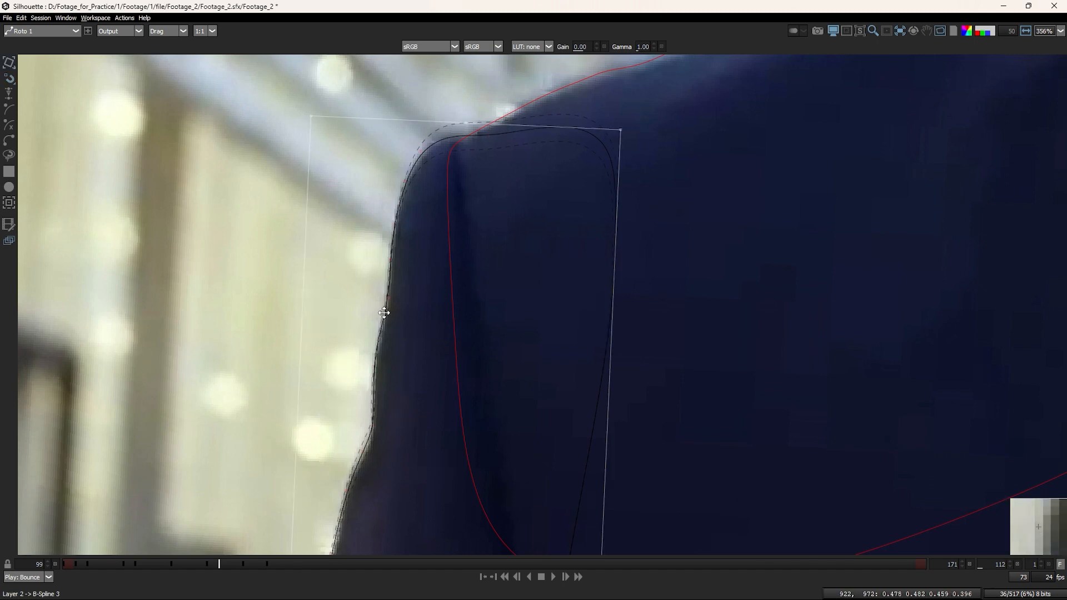
Step: Step forward from frame 112 to frame 123 to examine where the sleeve shape drifts off the arm
scroll(384, 414, "down", 4)
key("Right")
key("Right")
key("Right")
key("Right")
key("Right")
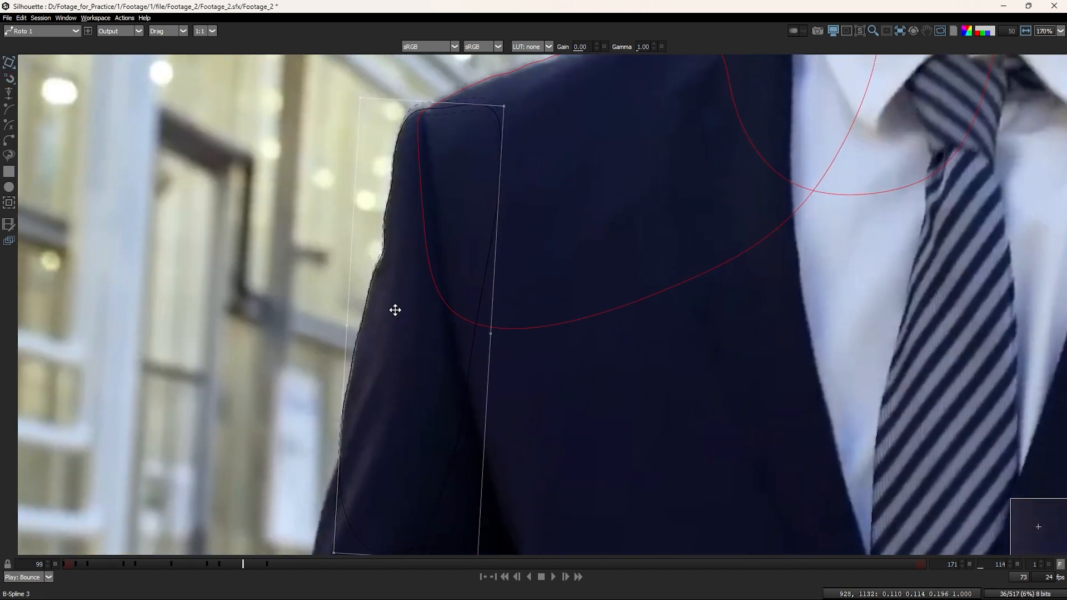
scroll(415, 266, "down", 2)
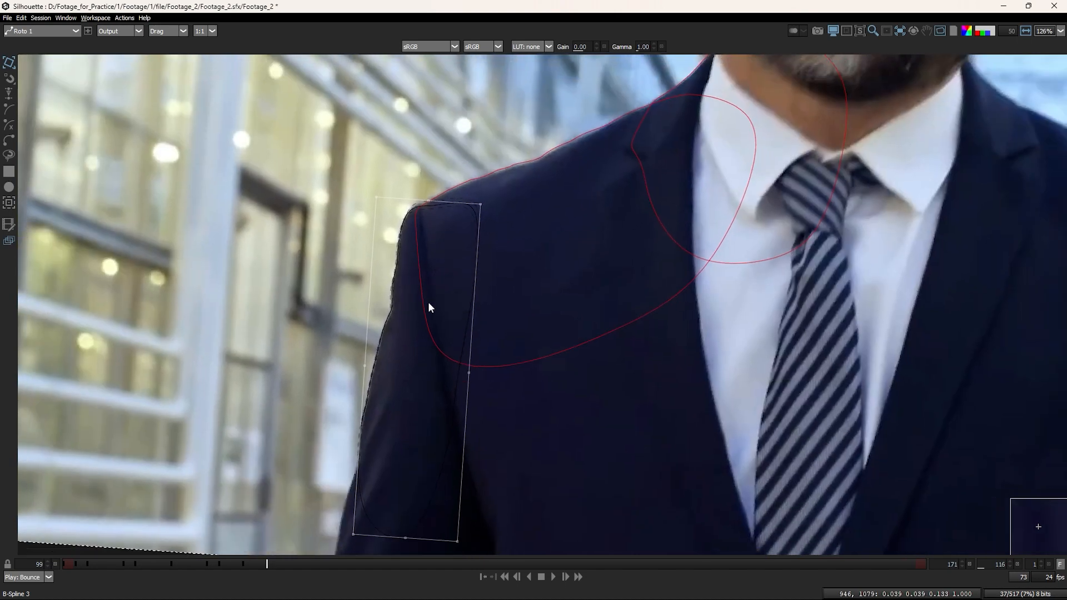
key("Right")
key("Right")
key("Right")
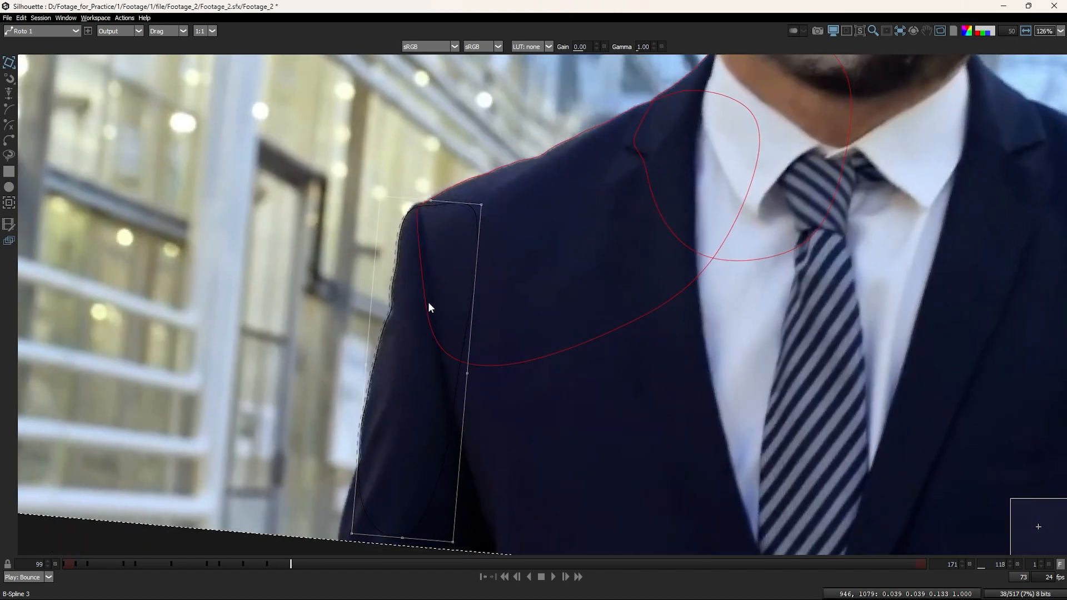
key("Right")
key("Right")
key("Right")
key("Right")
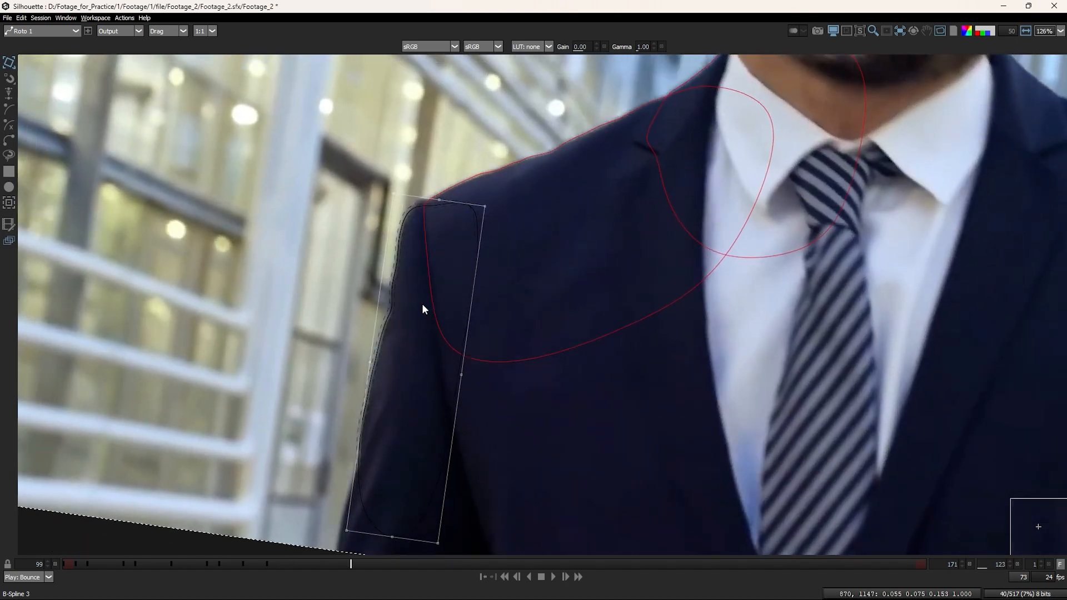
Step: Return to frame 121 and move and slightly rotate the whole sleeve shape to match the arm
key("Left")
key("Left")
scroll(376, 362, "up", 2)
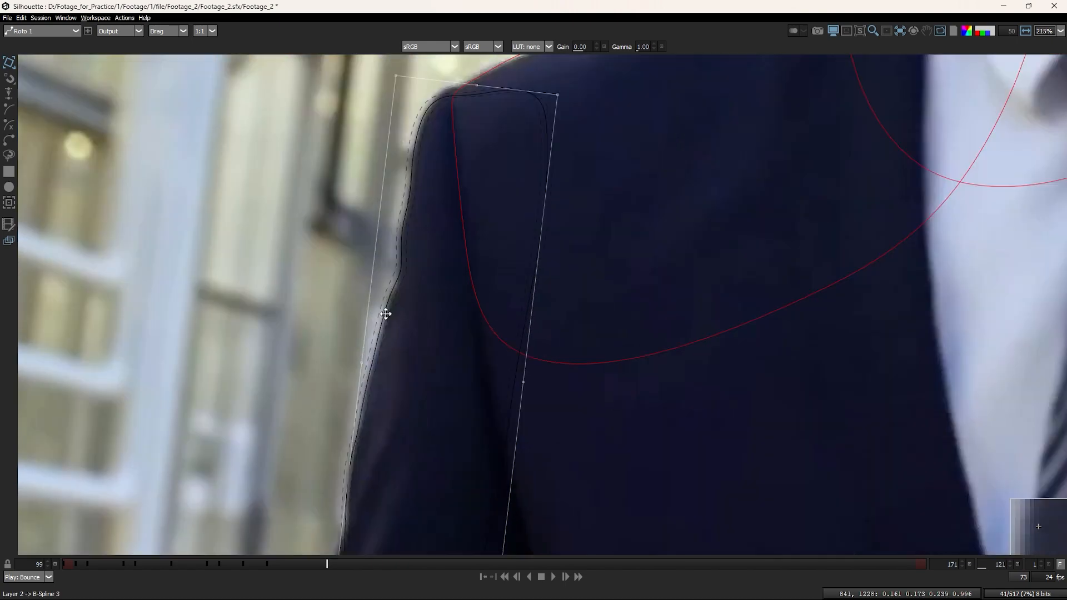
left_click_drag(273, 352, 401, 486)
left_click_drag(406, 474, 408, 426)
left_click_drag(451, 242, 412, 491)
scroll(432, 348, "up", 1)
left_click(433, 340)
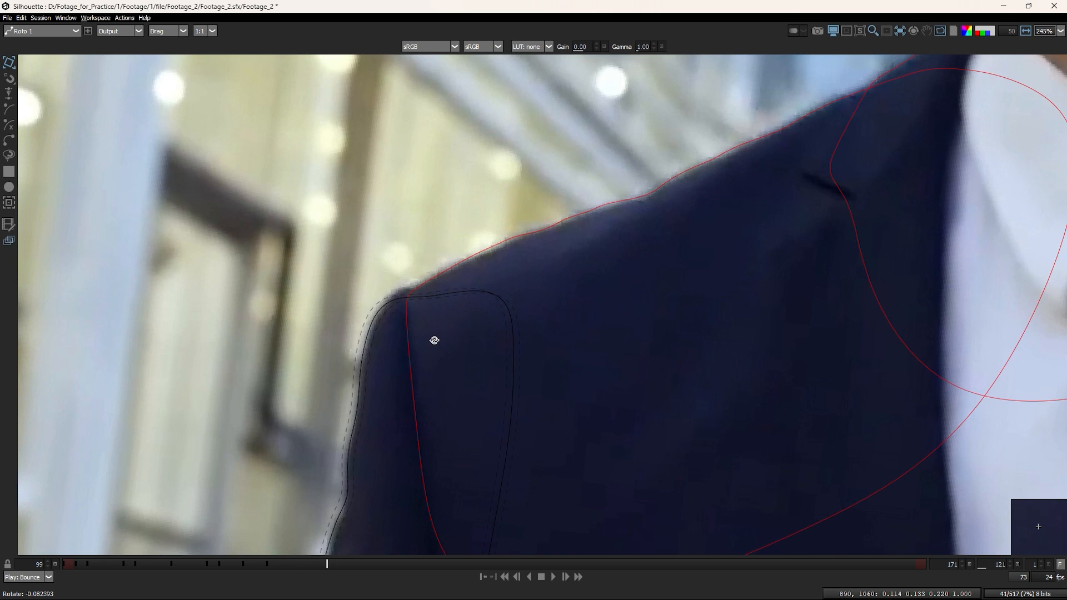
Step: Nudge the sleeve shape's points around the shoulder and down to the arm crease at frame 121
left_click_drag(611, 369, 412, 511)
key("Up")
key("Up")
key("Up")
key("Right")
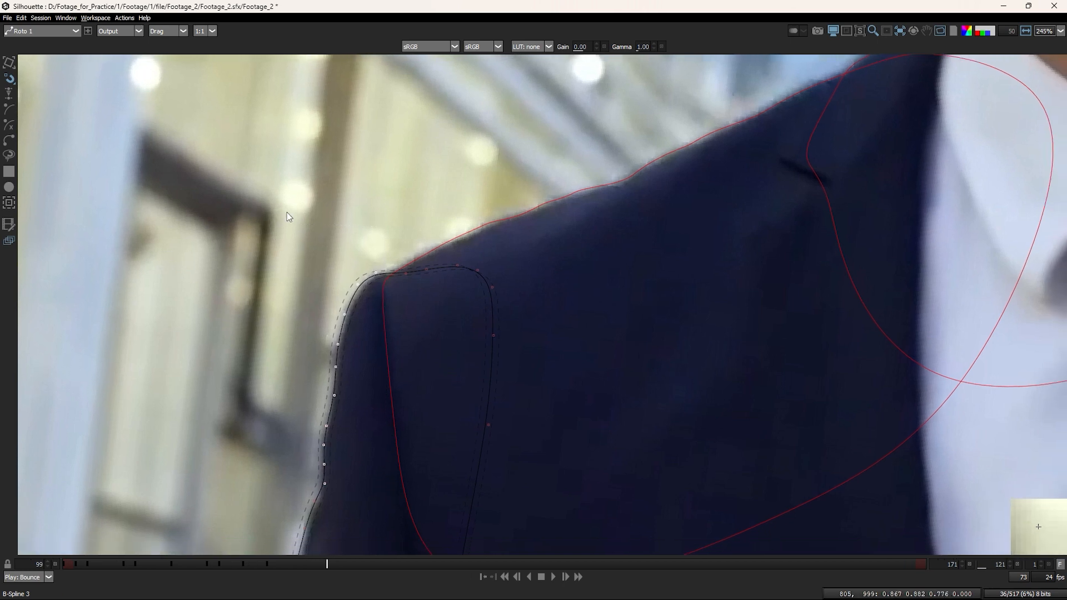
left_click_drag(287, 214, 512, 434)
left_click_drag(446, 338, 248, 229)
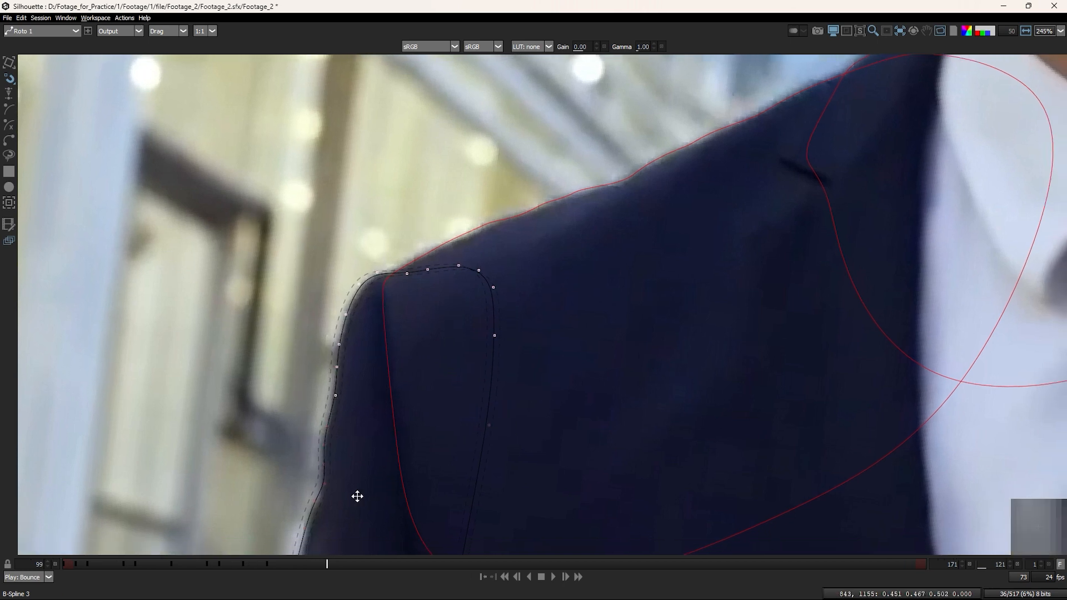
Step: Refine the outer points down the sleeve at frame 121 and check the fit against the keyframe at 116
left_click_drag(357, 497, 404, 182)
left_click_drag(259, 172, 434, 560)
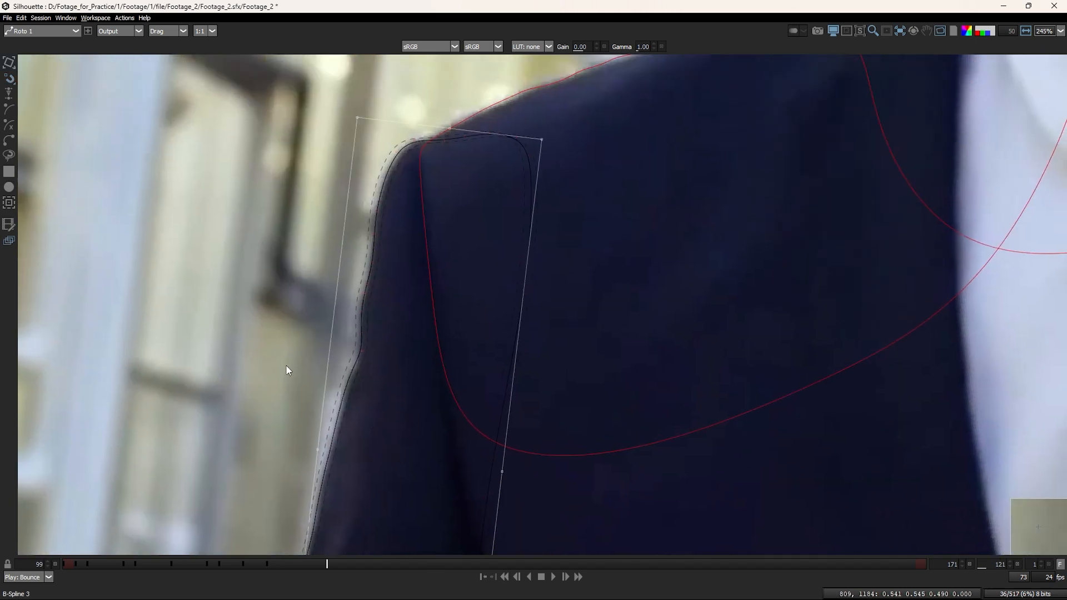
left_click_drag(282, 327, 378, 476)
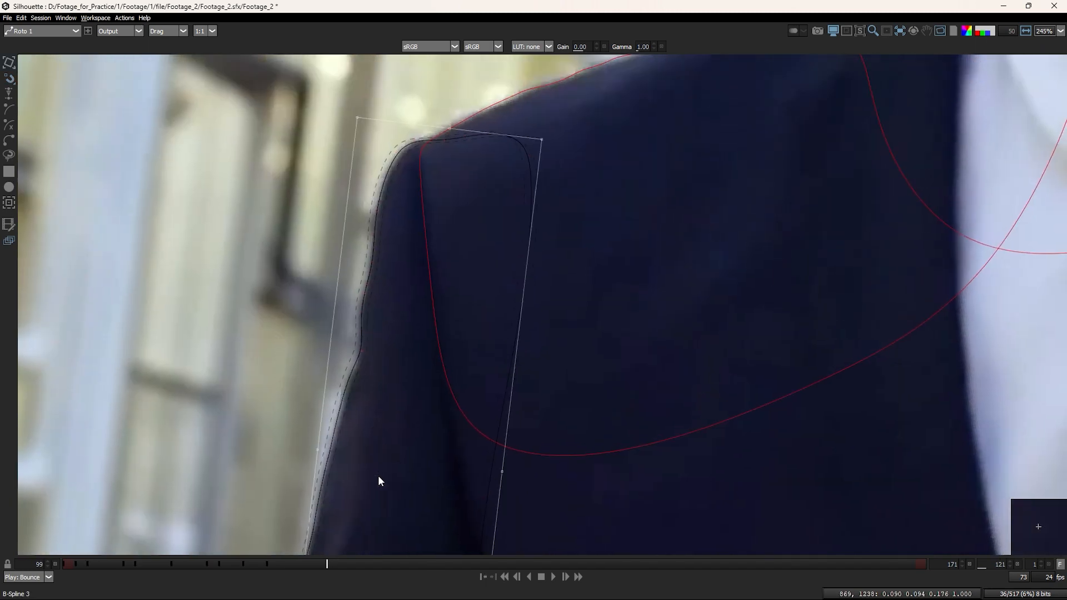
key("shift+z")
key("ctrl+Right")
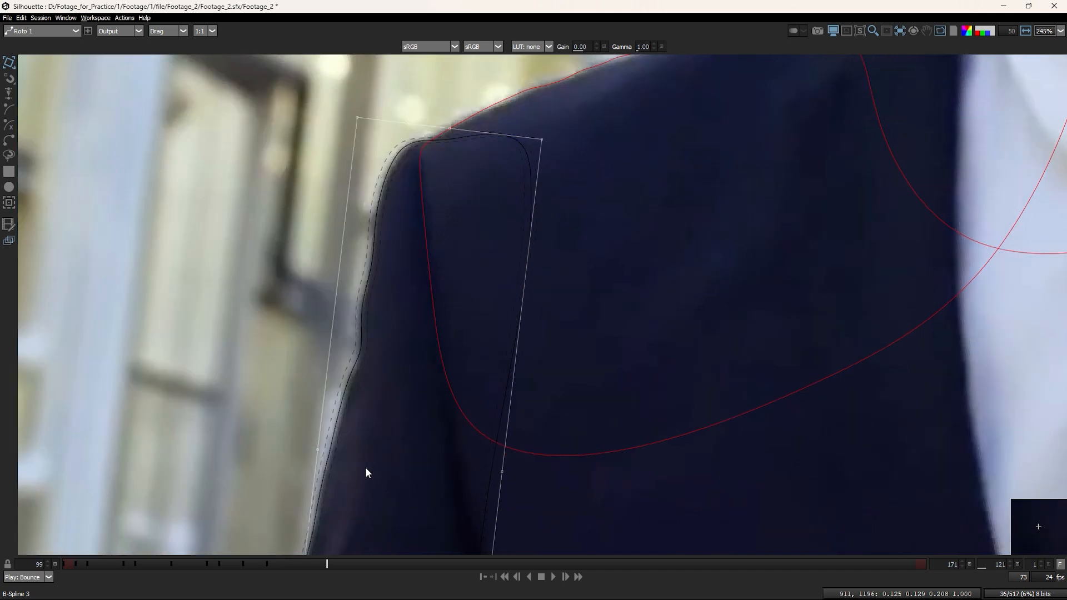
key("ctrl+Left")
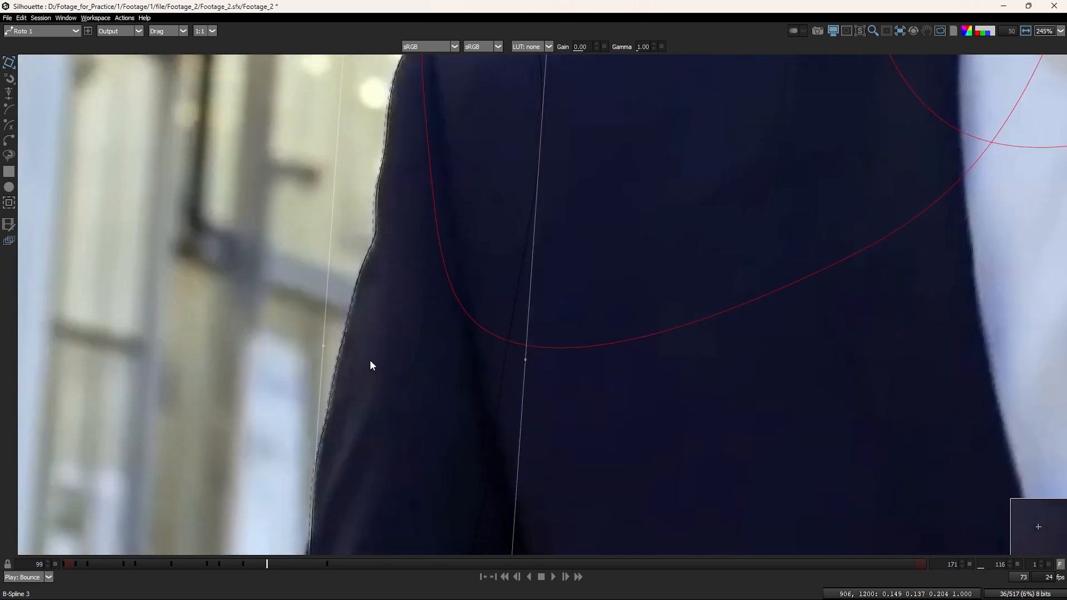
key("ctrl+Right")
scroll(404, 307, "down", 3)
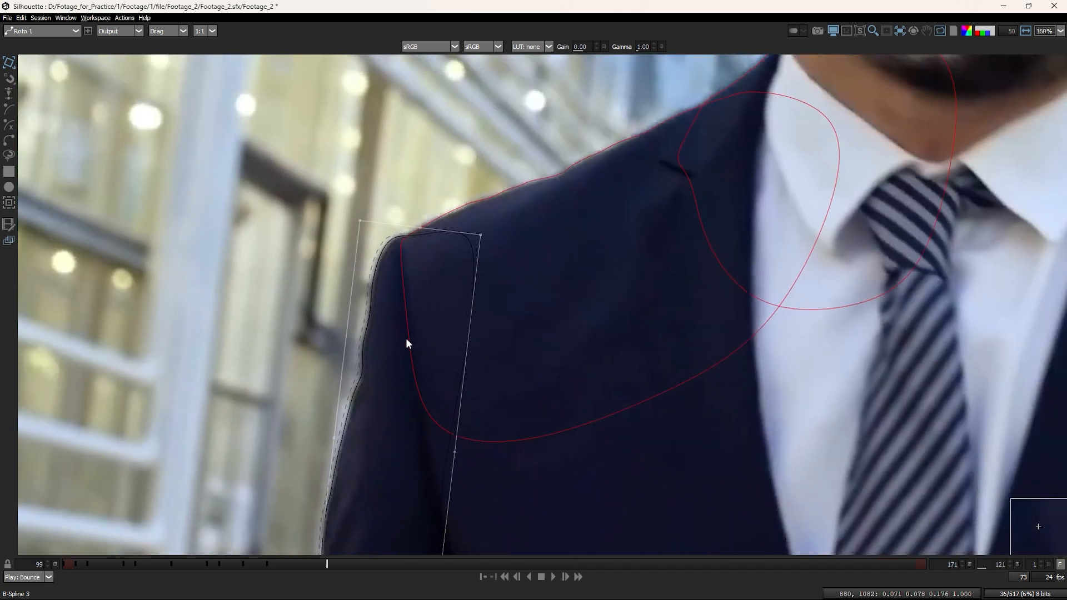
Step: Adjust the sleeve shape's points around the curve of the shoulder at frame 121
left_click_drag(406, 340, 373, 436)
key("r")
left_click_drag(482, 387, 336, 314)
scroll(386, 328, "up", 2)
scroll(389, 346, "up", 3)
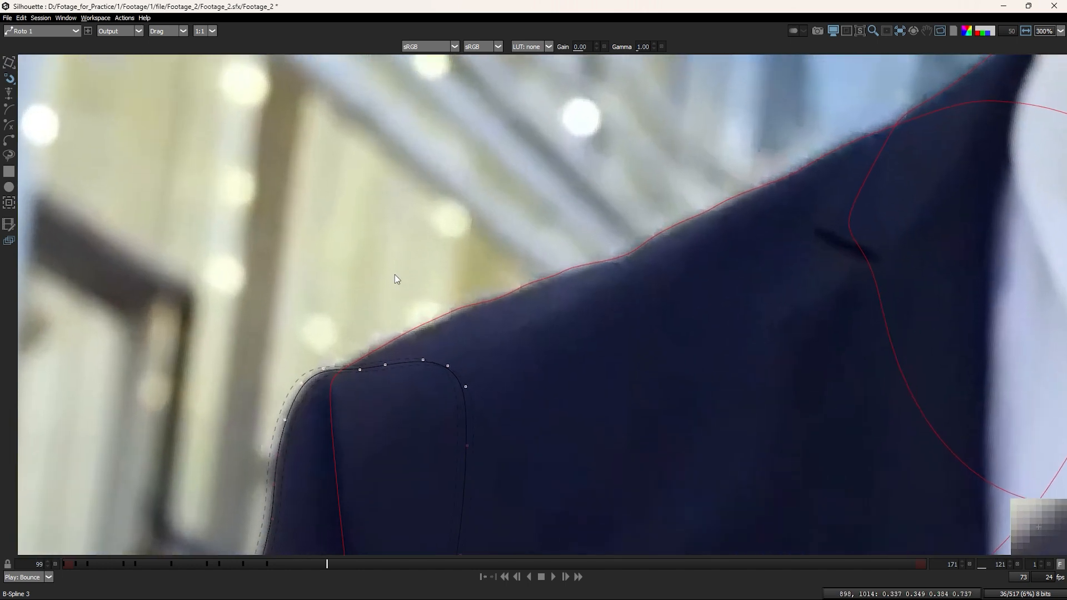
left_click_drag(519, 417, 289, 347)
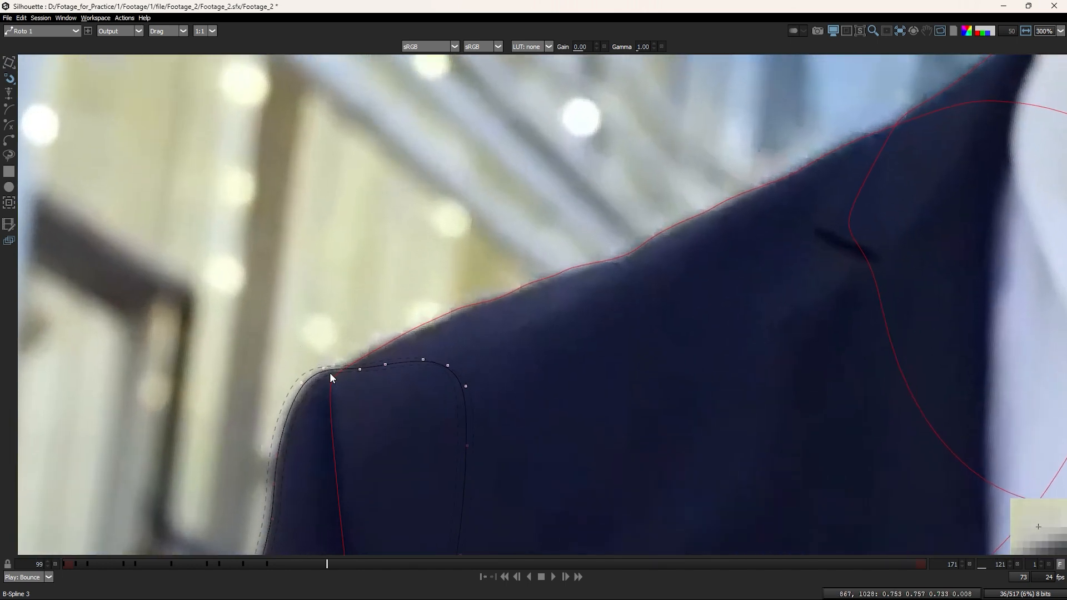
left_click_drag(343, 426, 417, 341)
left_click_drag(257, 351, 330, 485)
scroll(363, 337, "down", 6)
left_click_drag(355, 442, 359, 299)
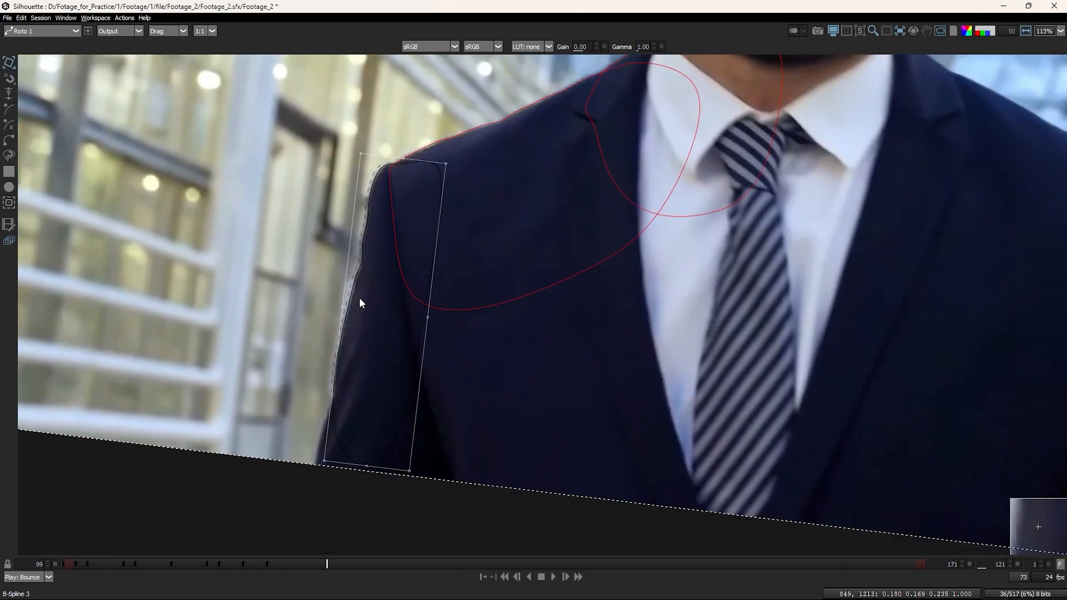
Step: Refine the sleeve shape's points along the upper outer edge of the arm at frame 121
scroll(359, 298, "up", 5)
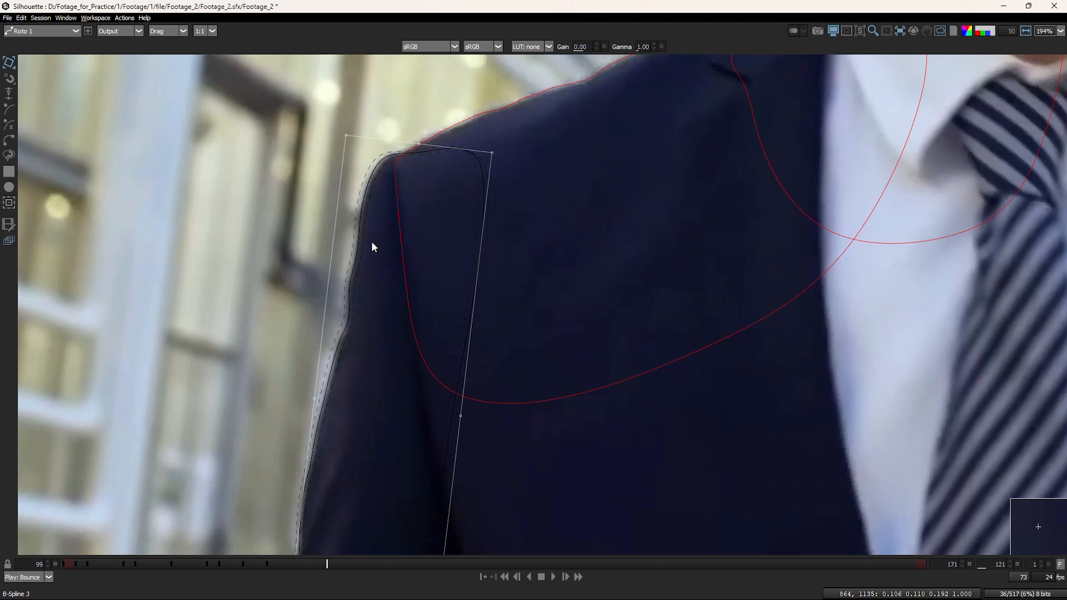
scroll(370, 244, "up", 3)
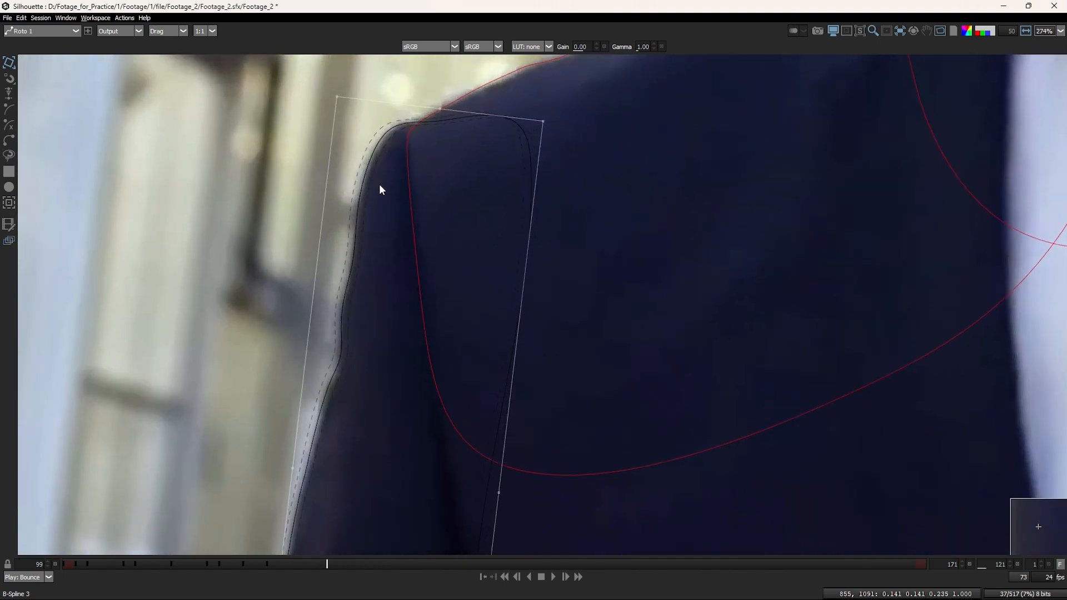
left_click_drag(379, 184, 378, 288)
left_click_drag(275, 152, 566, 461)
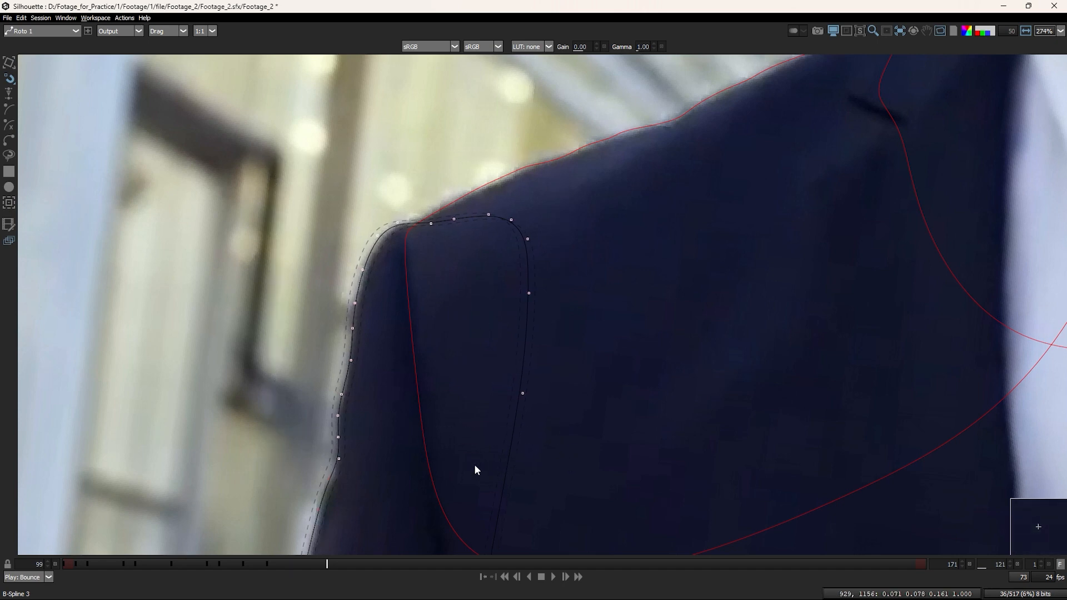
left_click_drag(440, 458, 452, 426)
left_click(329, 411)
left_click_drag(307, 362, 378, 305)
scroll(367, 367, "down", 4)
Step: Step back from frame 121 to the keyframe at 116 and forward again to examine how the sleeve shape follows the arm
key("z")
key("z")
key("z")
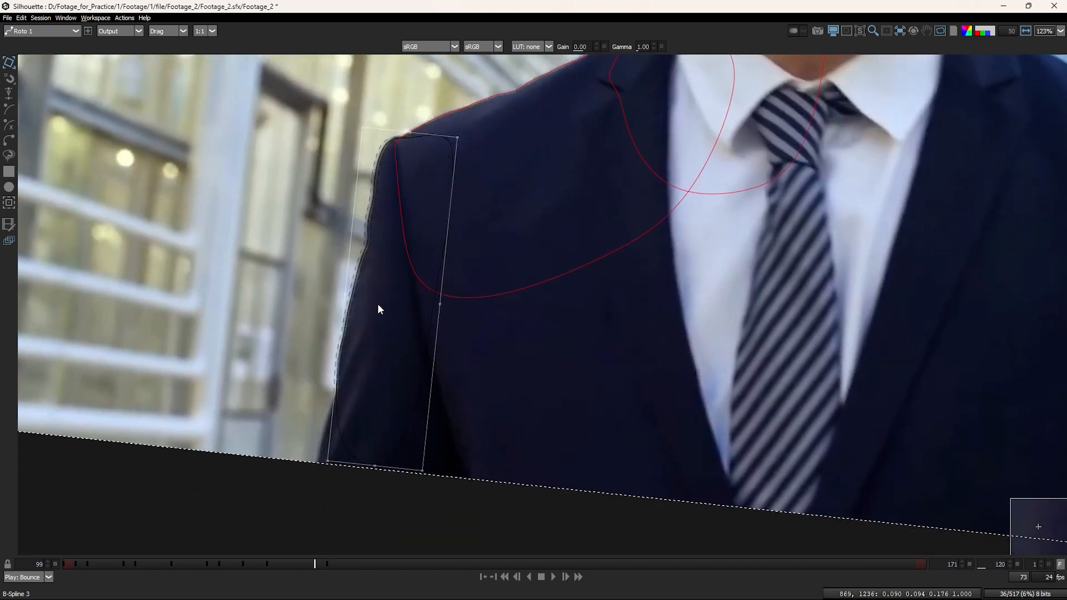
left_click_drag(369, 267, 376, 357)
key("Left")
key("Left")
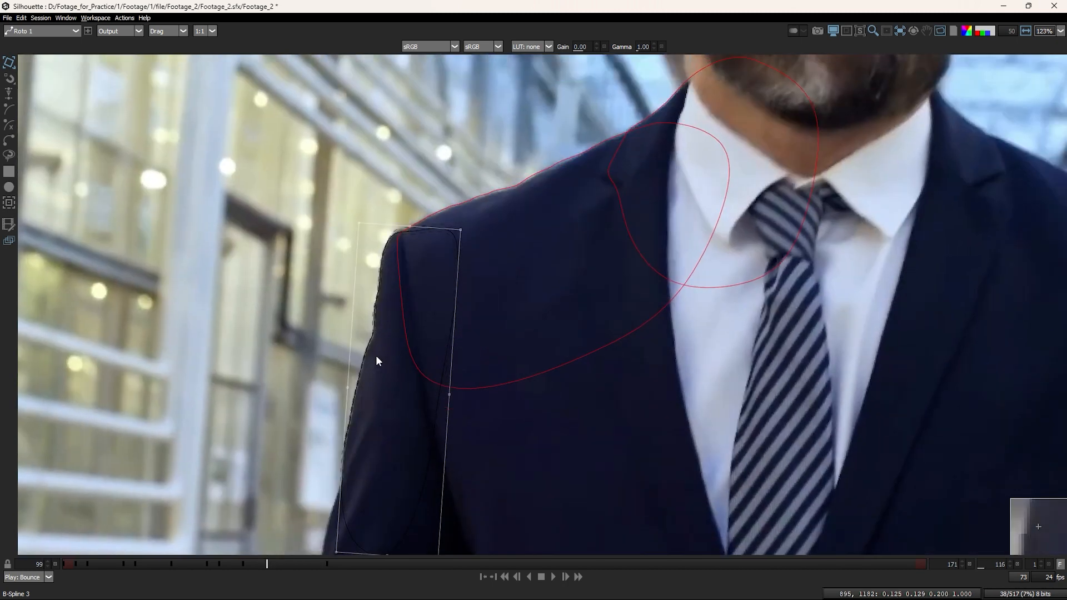
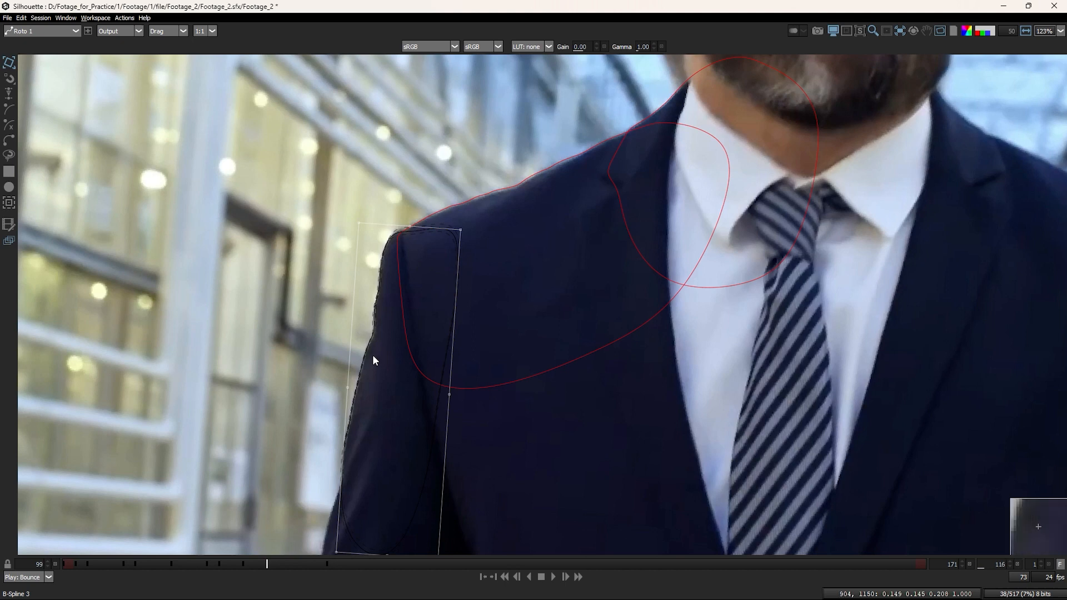
key("Right")
key("Right")
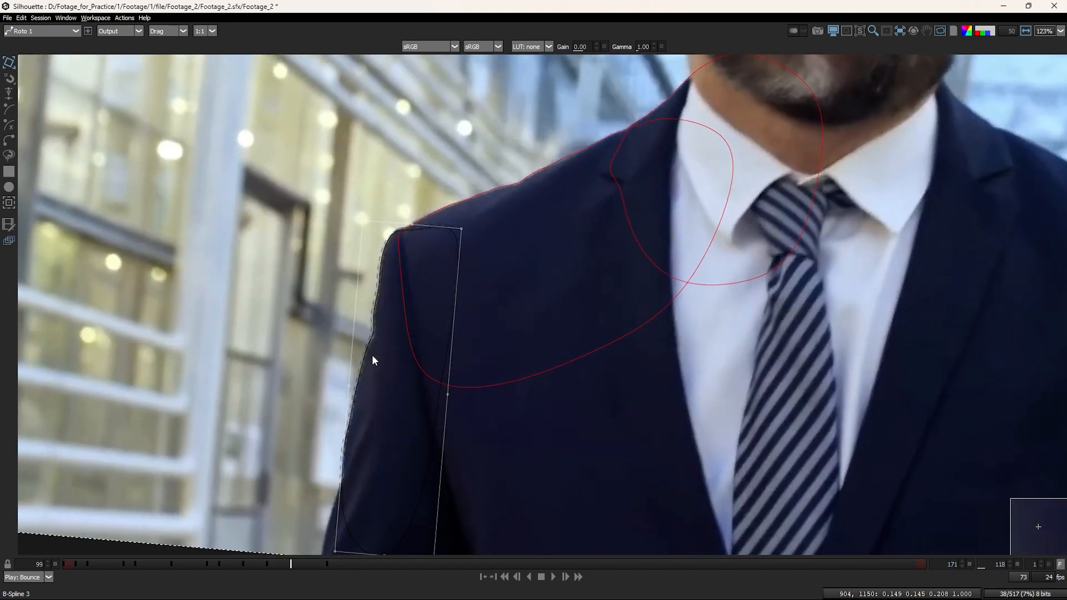
left_click_drag(296, 307, 372, 401)
key("Right")
key("Right")
key("Right")
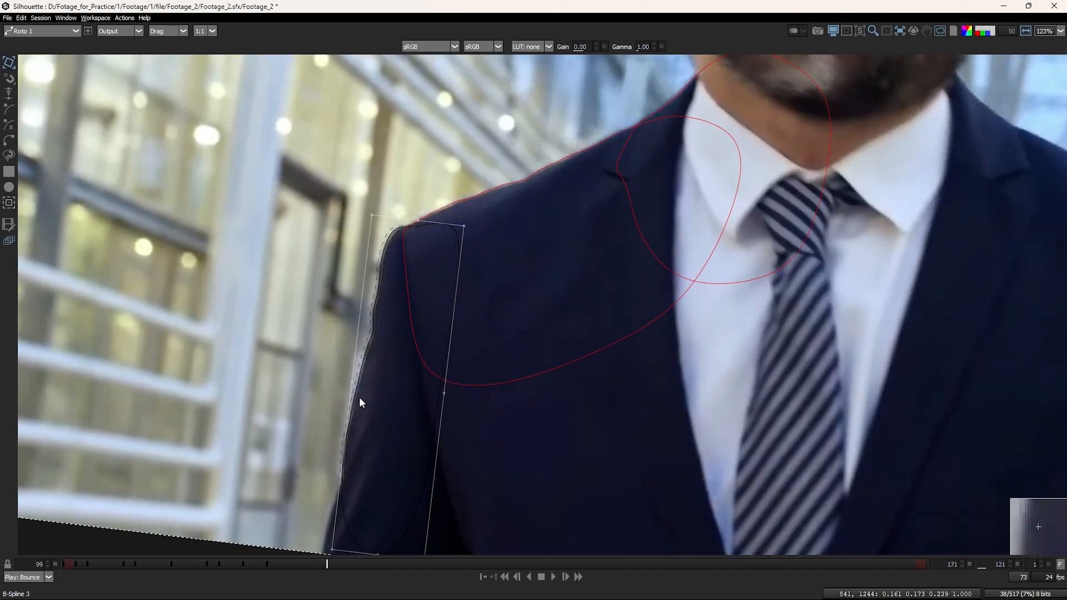
Step: Advance from frame 121 to frame 126, checking the sleeve spline against the outer edge of the arm
scroll(361, 399, "up", 3)
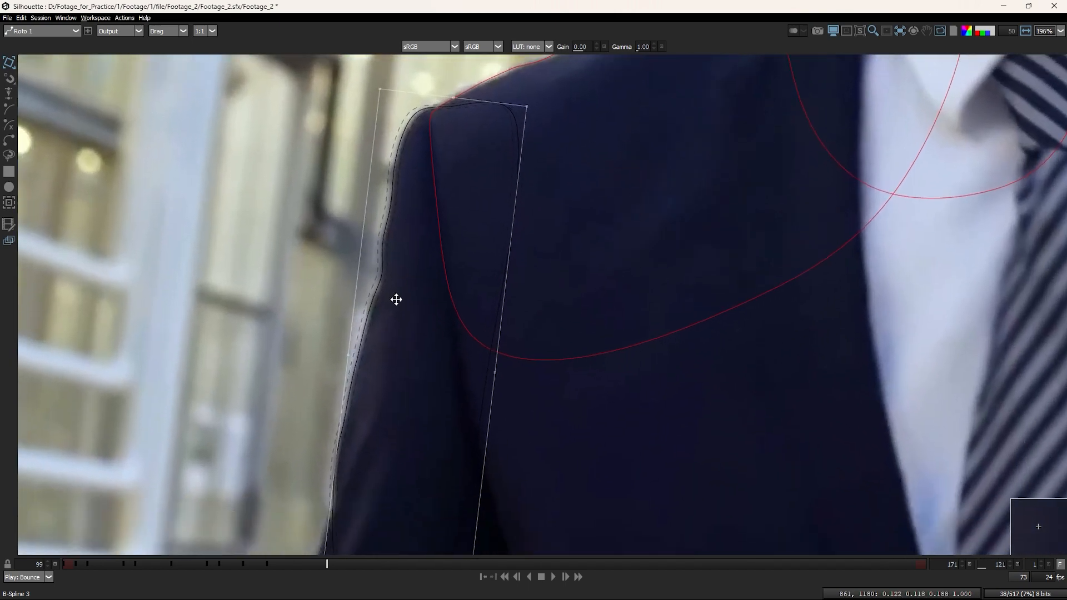
key("Right")
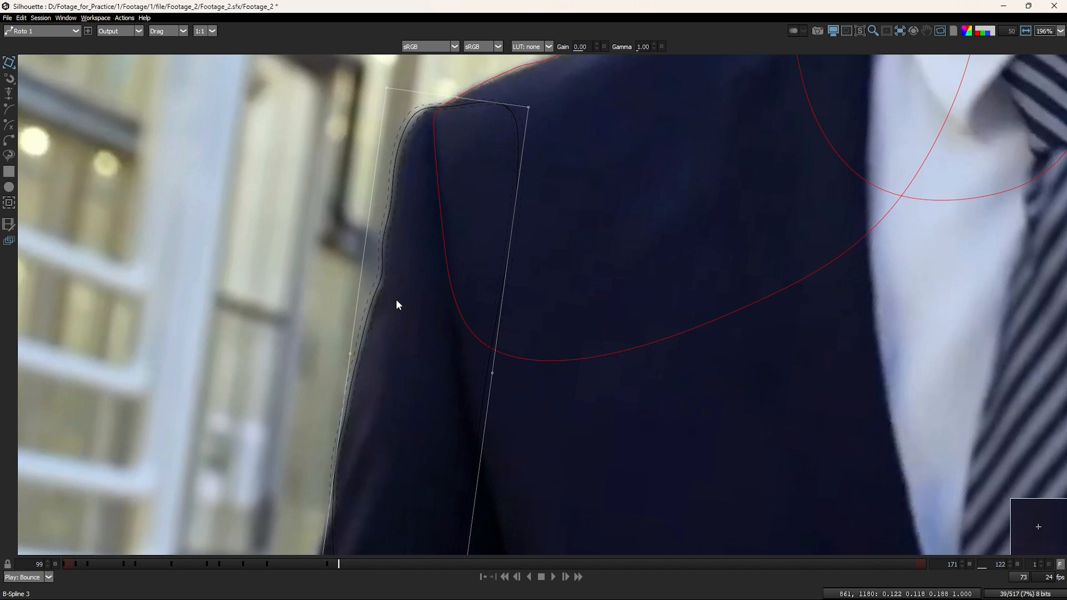
scroll(397, 301, "down", 5)
left_click_drag(324, 296, 386, 369)
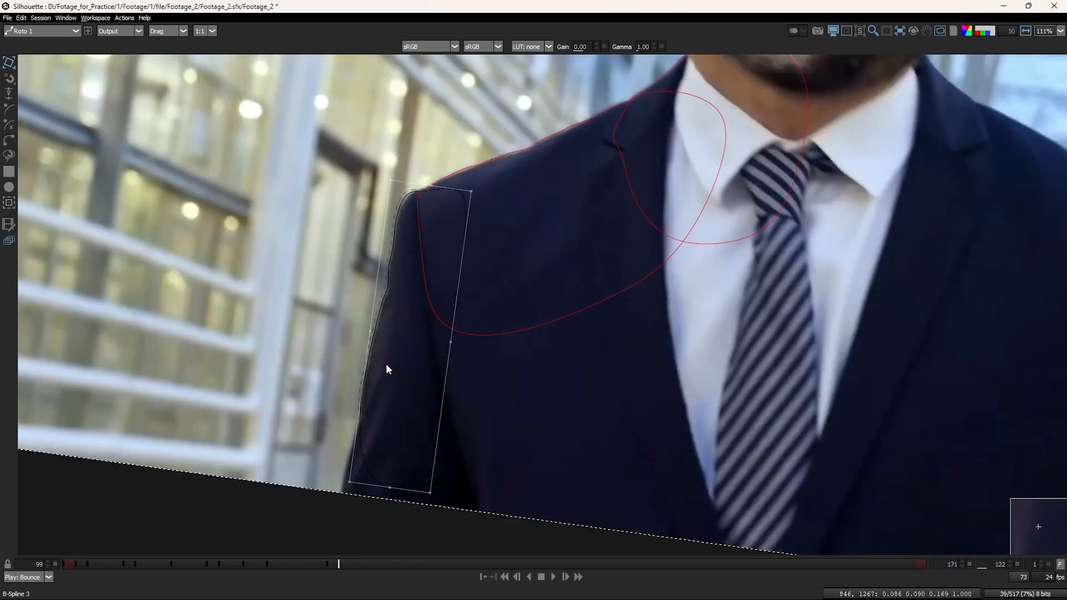
key("Right")
key("Right")
key("Right")
key("Right")
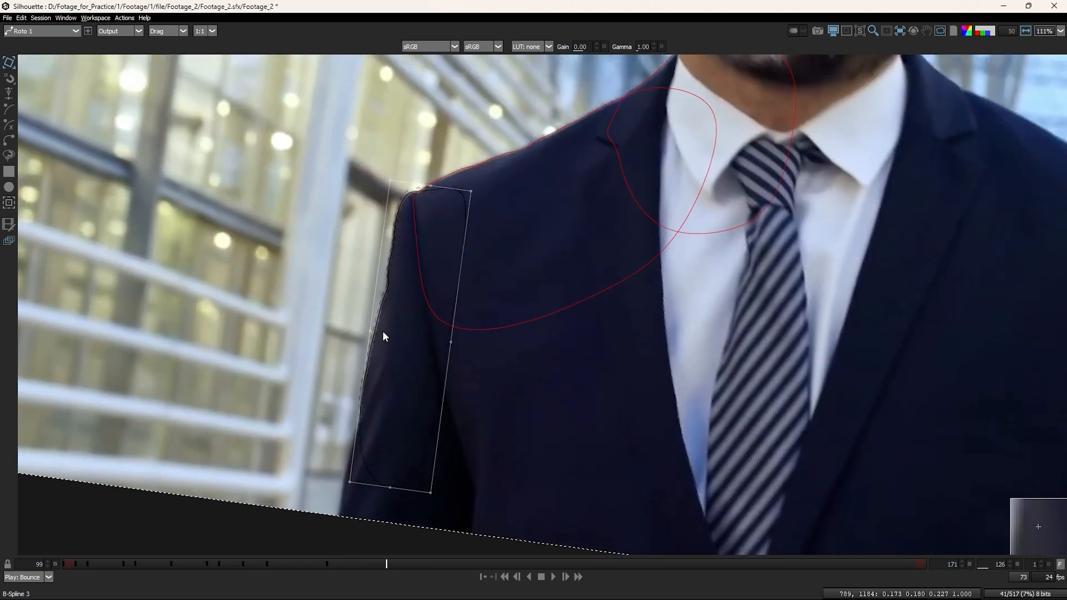
Step: Set the viewer to show Foreground and rotate the sleeve spline slightly to match the shoulder at frame 126
left_click(116, 30)
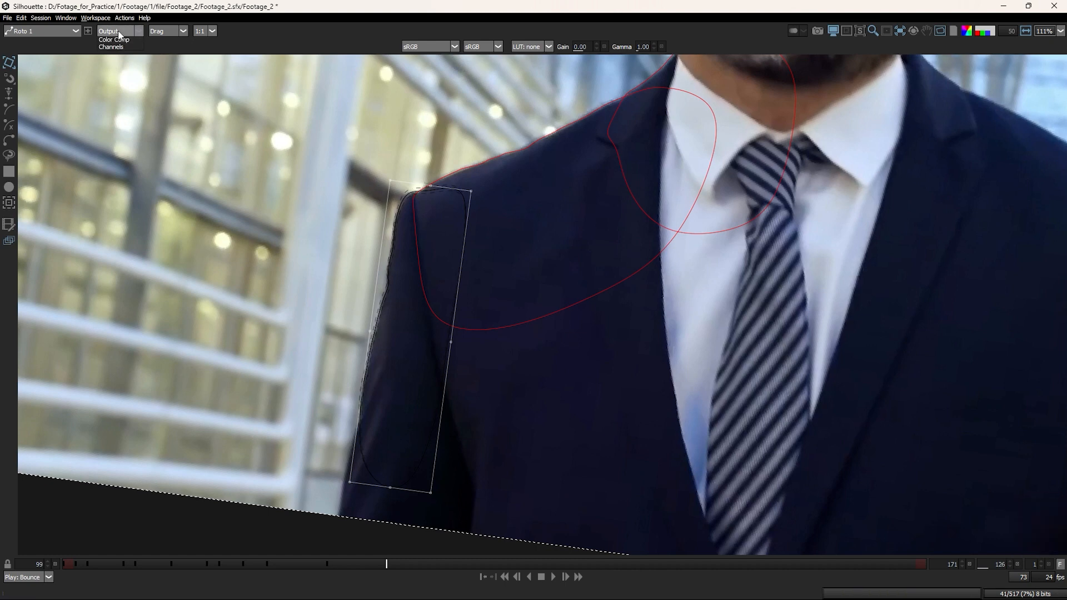
left_click(114, 40)
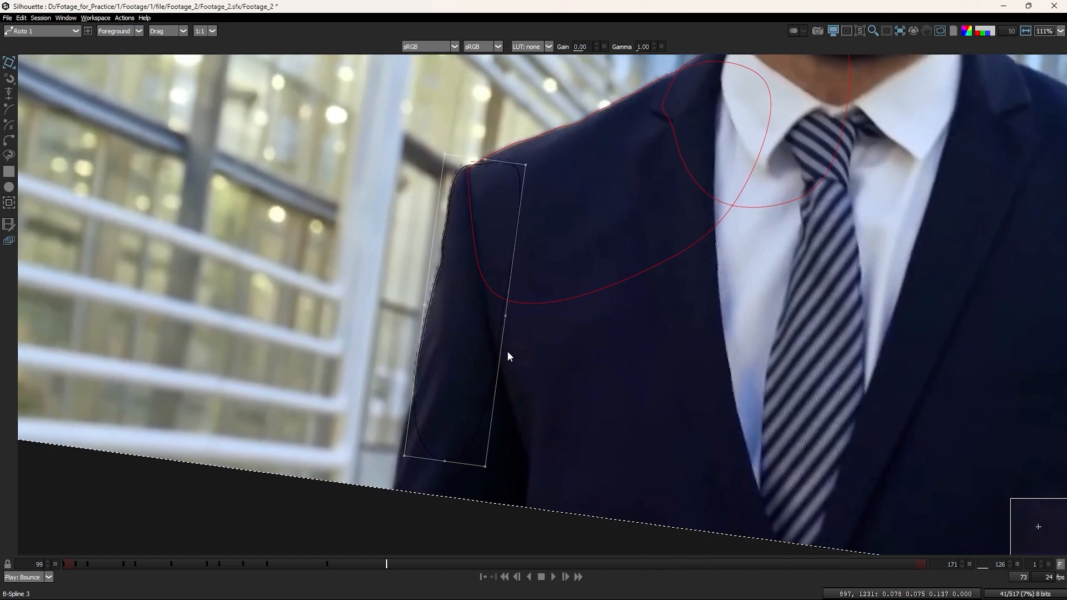
scroll(488, 323, "up", 3)
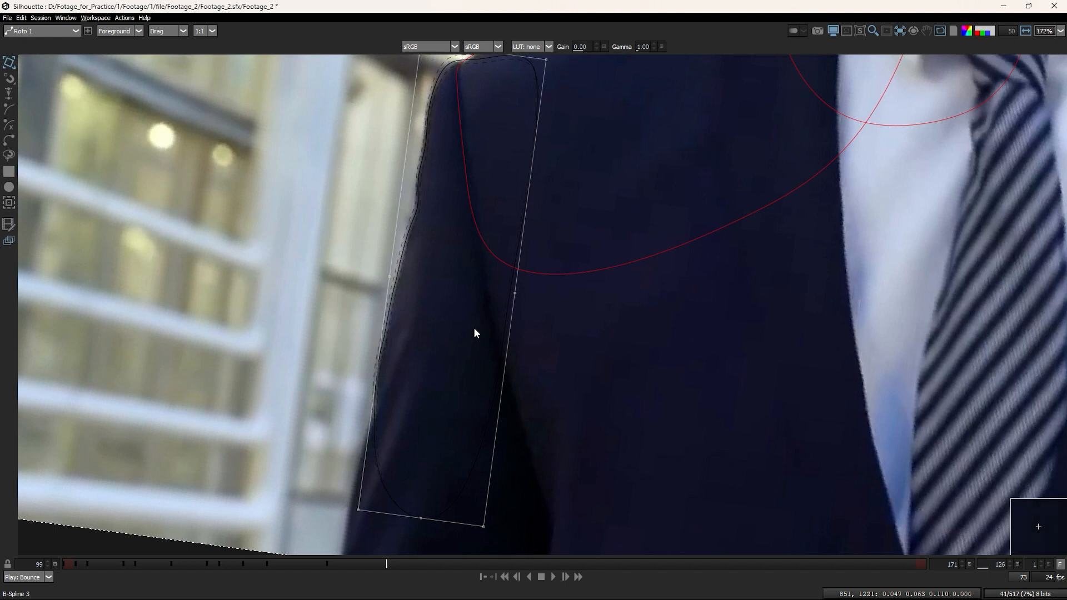
scroll(377, 440, "down", 3)
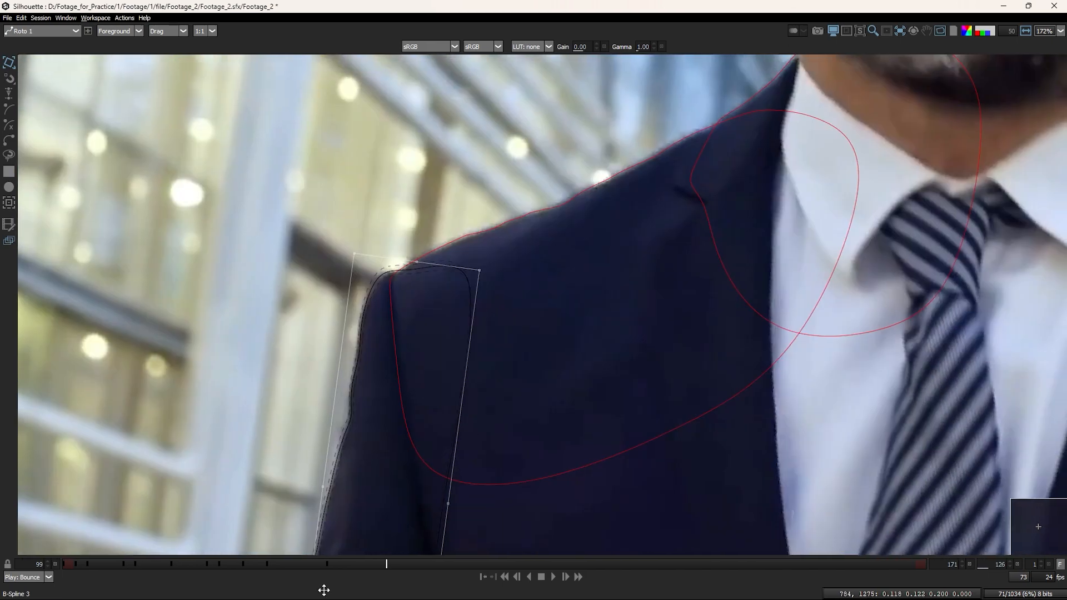
scroll(398, 305, "up", 4)
scroll(399, 305, "up", 2)
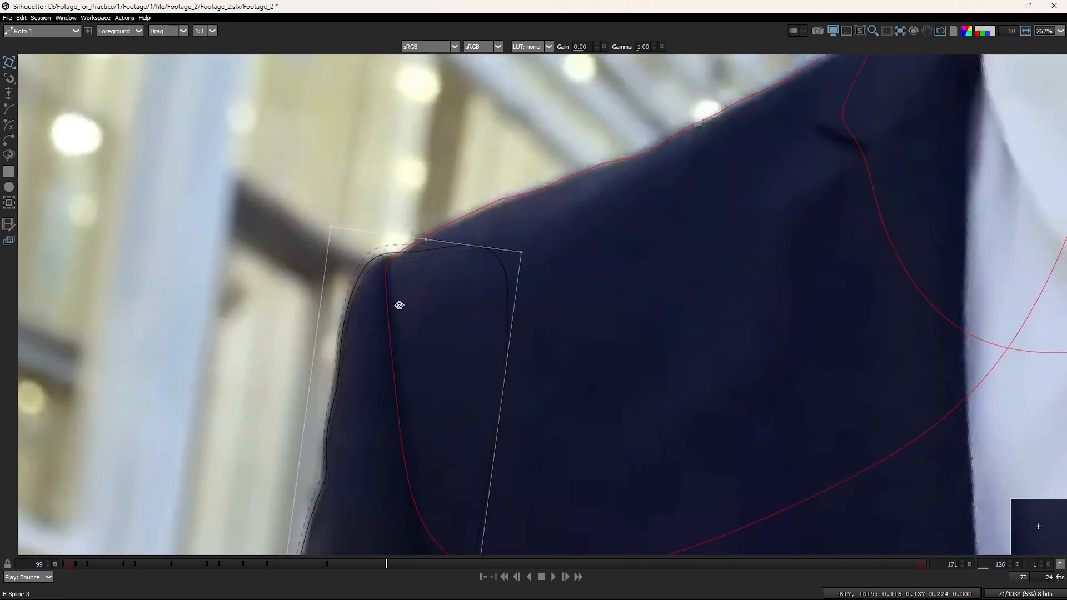
left_click_drag(428, 300, 425, 302)
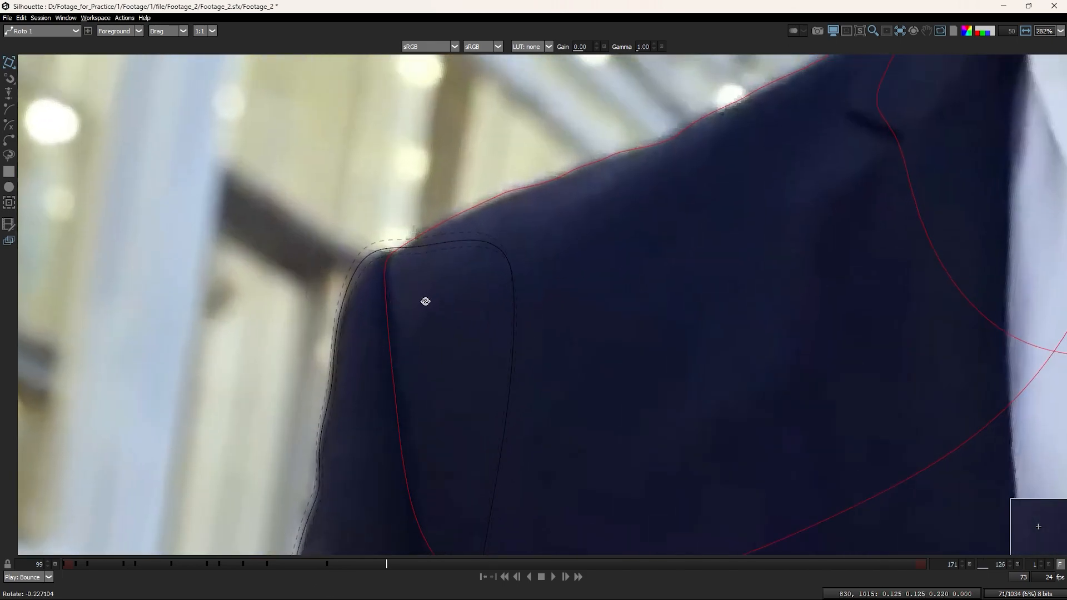
Step: Reshape the spline points along the lower sleeve to follow the arm's outer edge at frame 126
left_click_drag(625, 386, 564, 375)
left_click_drag(411, 413, 466, 257)
left_click_drag(358, 298, 396, 347)
key("Left")
left_click_drag(473, 343, 423, 287)
scroll(422, 284, "down", 3)
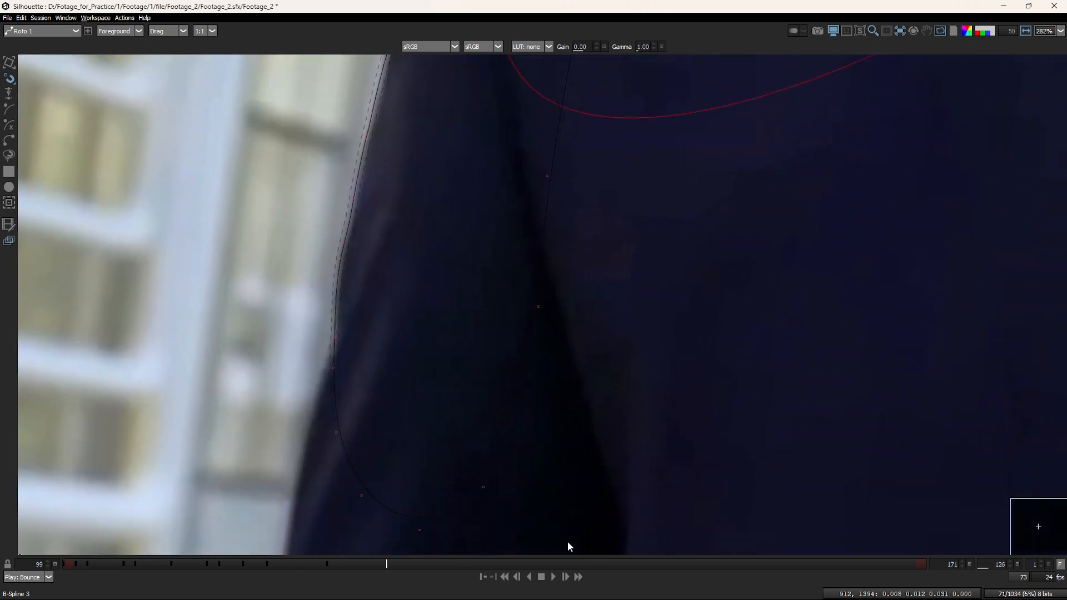
left_click_drag(567, 540, 255, 186)
scroll(310, 245, "up", 3)
scroll(310, 245, "up", 3)
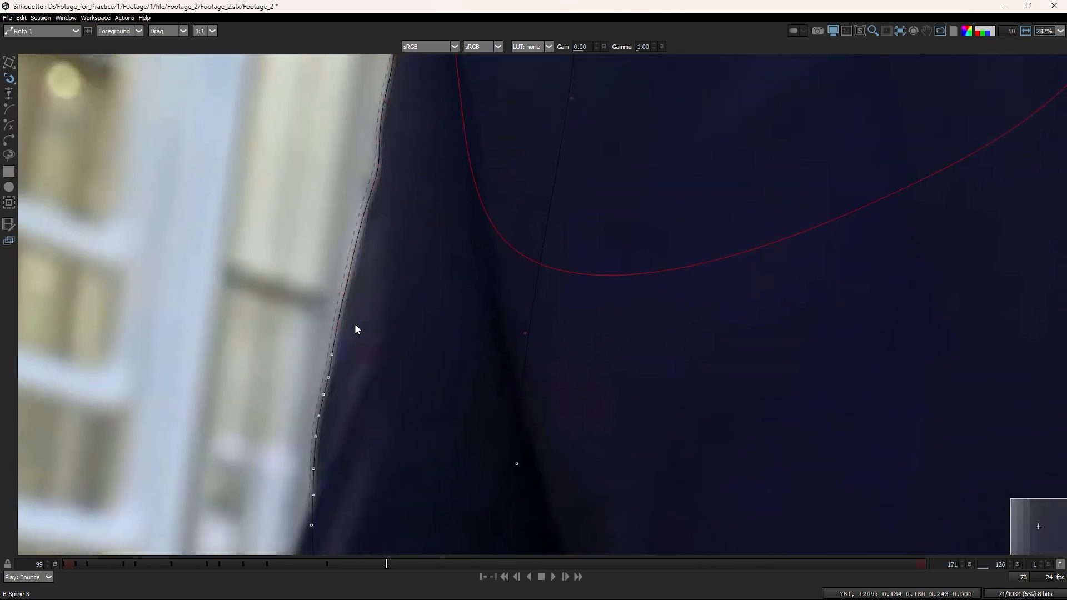
left_click_drag(382, 336, 382, 364)
Step: Adjust the two spline points at the crease on the sleeve's outer edge at frame 126
scroll(389, 306, "up", 5)
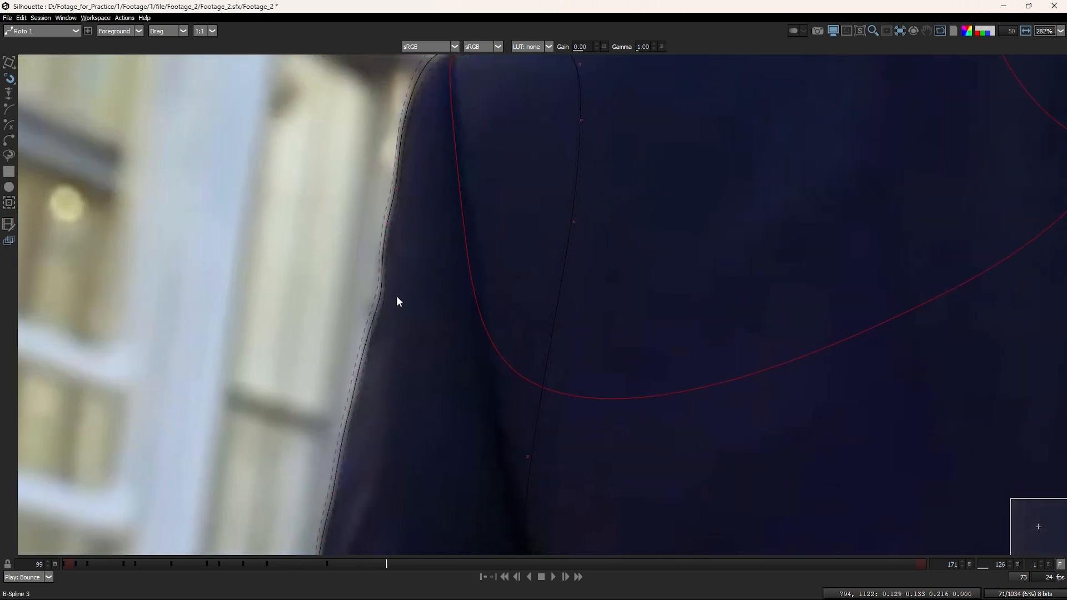
left_click_drag(395, 300, 350, 261)
scroll(372, 312, "down", 3)
left_click_drag(389, 321, 376, 377)
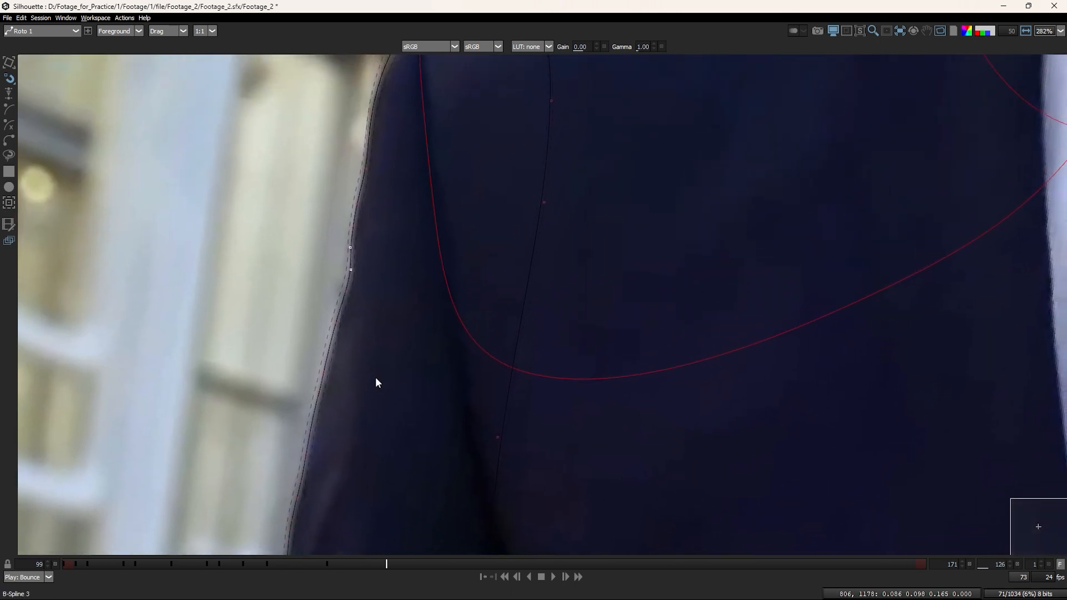
left_click_drag(288, 229, 342, 350)
scroll(362, 267, "down", 3)
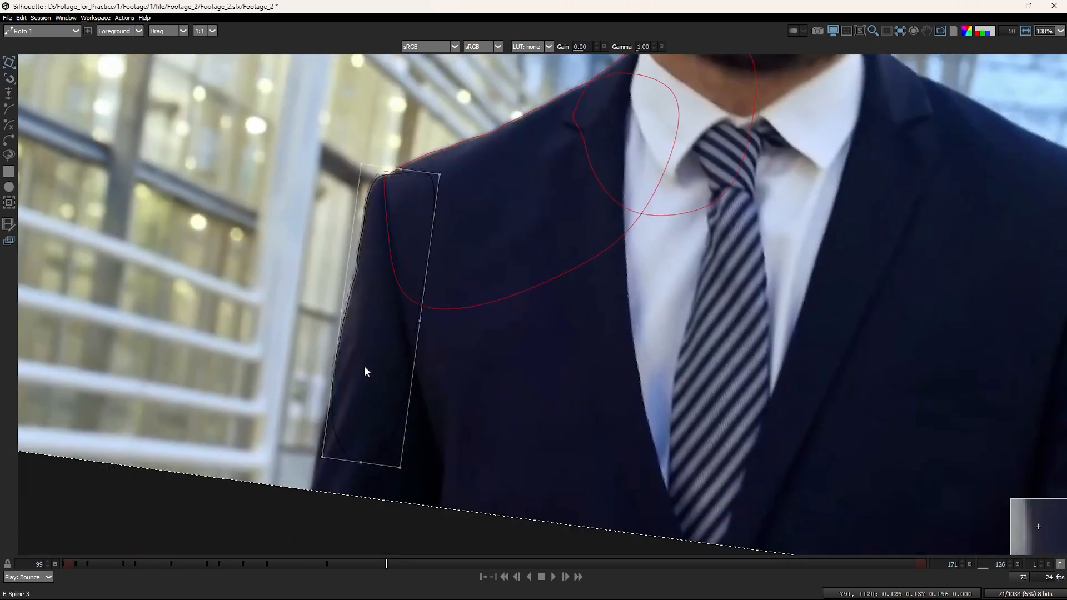
Step: Go to frame 124 and reshape the spline points around the shoulder tip to fit the jacket's edge
scroll(383, 161, "up", 1)
key("shift+z")
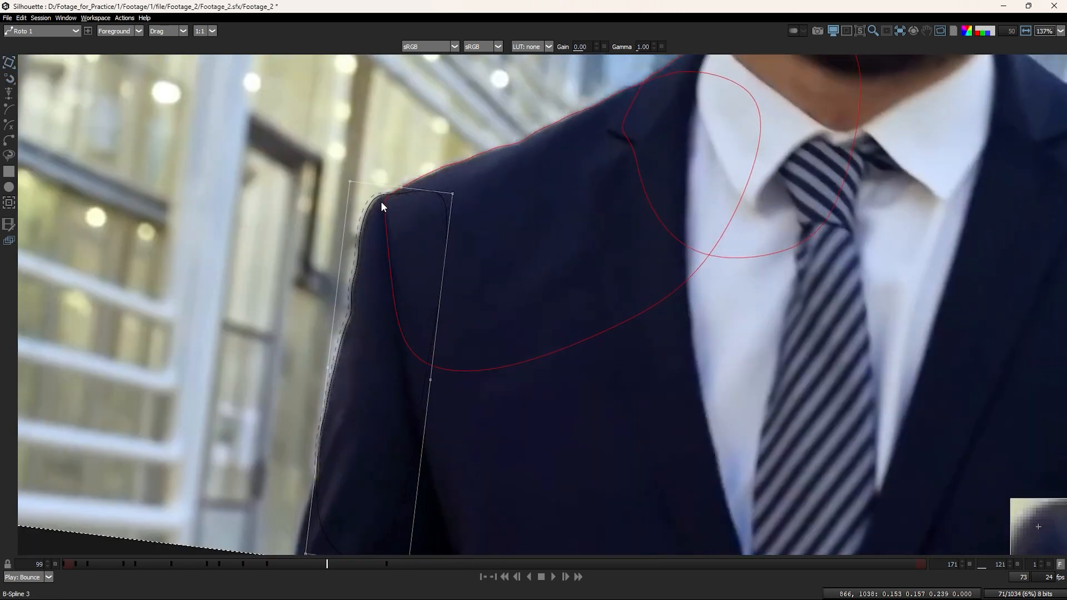
key("shift+x")
left_click_drag(387, 312, 374, 298)
key("z")
key("z")
scroll(373, 236, "up", 1)
left_click_drag(376, 218, 381, 317)
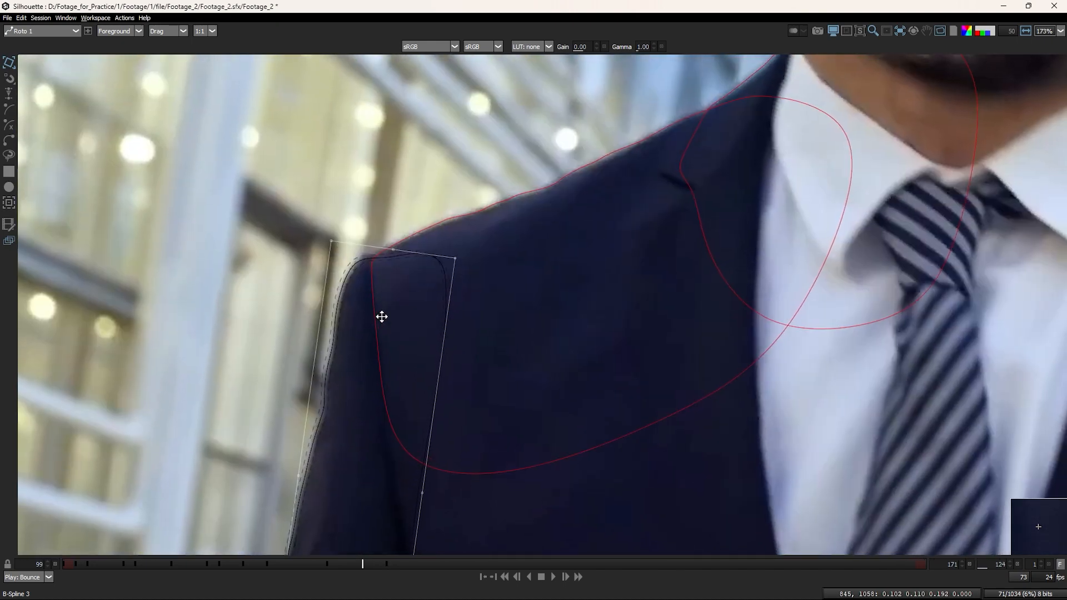
scroll(384, 300, "up", 1)
key("t")
left_click_drag(513, 304, 322, 223)
left_click_drag(325, 332, 339, 289)
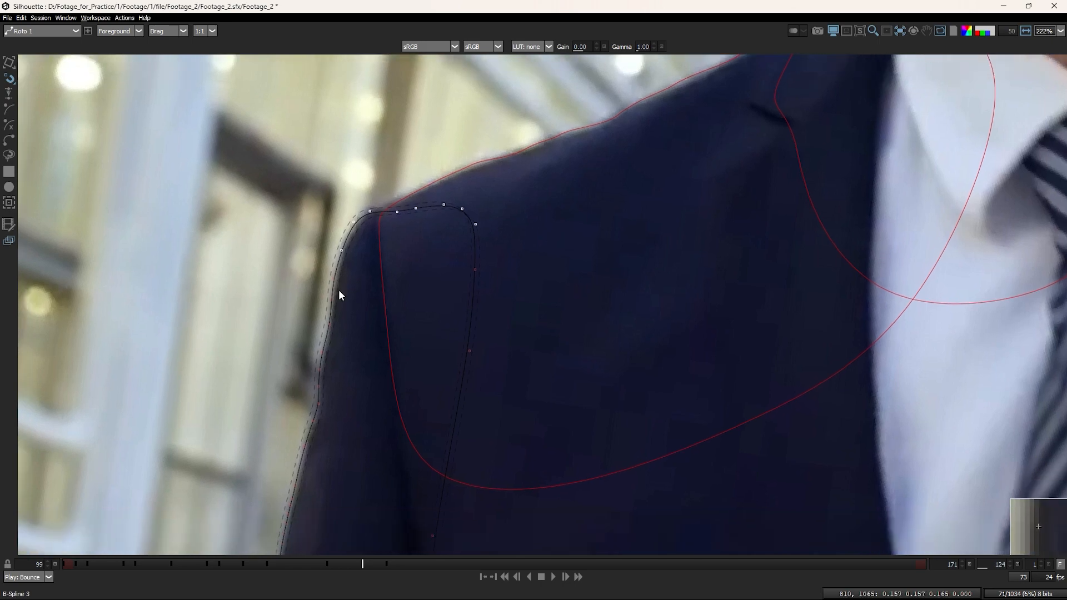
left_click_drag(328, 473, 362, 312)
scroll(362, 382, "down", 3)
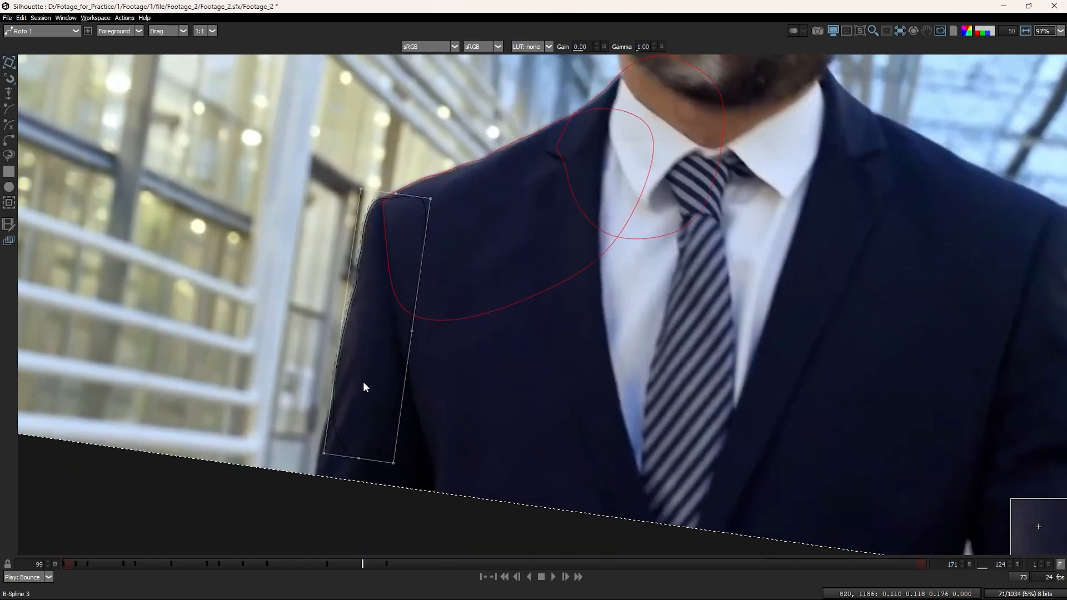
Step: Check how the sleeve spline follows the arm edge by stepping back and forth between frames 121 and 126
left_click_drag(362, 381, 360, 347)
scroll(360, 347, "up", 3)
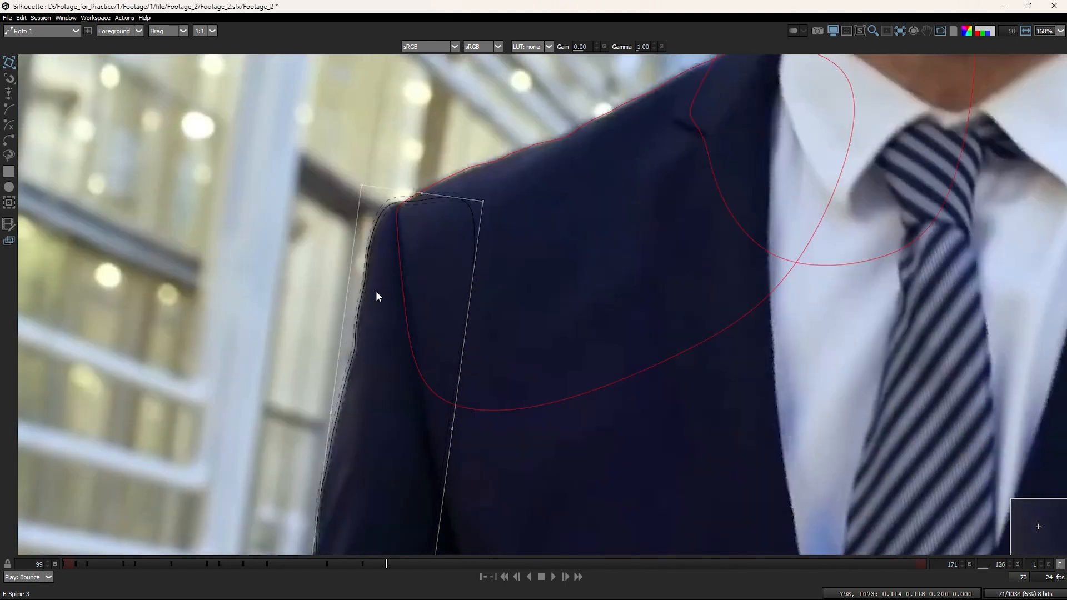
scroll(375, 291, "up", 1)
key("Left")
key("Left")
key("Left")
key("Left")
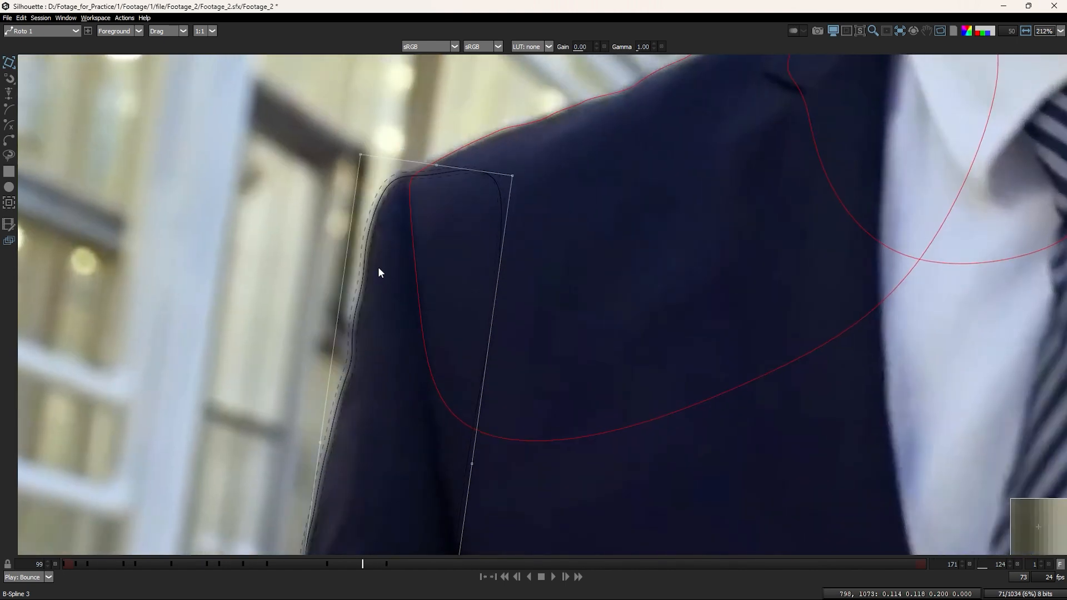
scroll(376, 291, "down", 1)
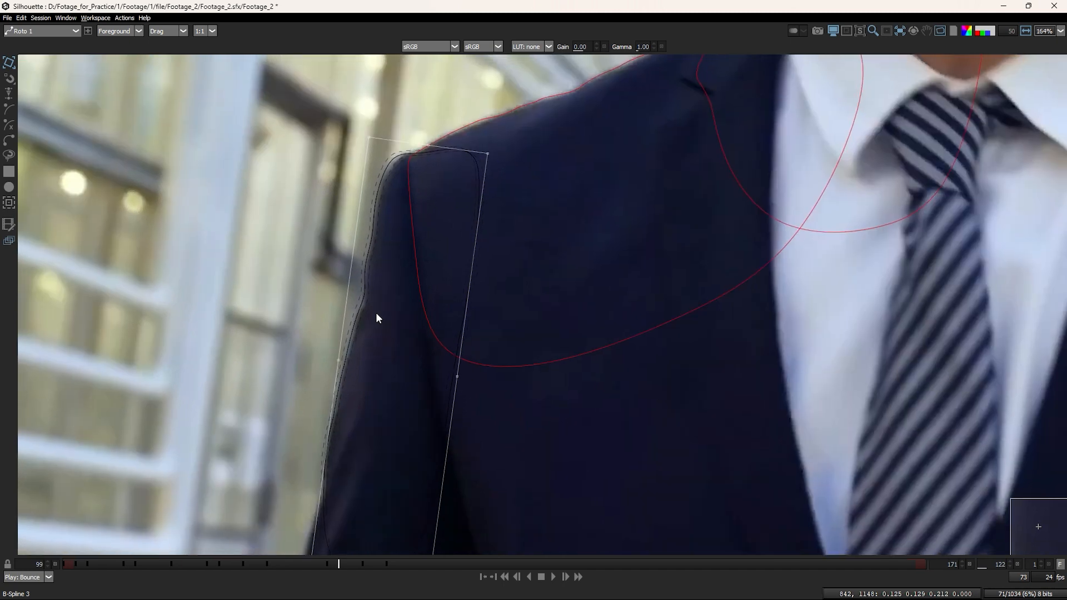
key("Left")
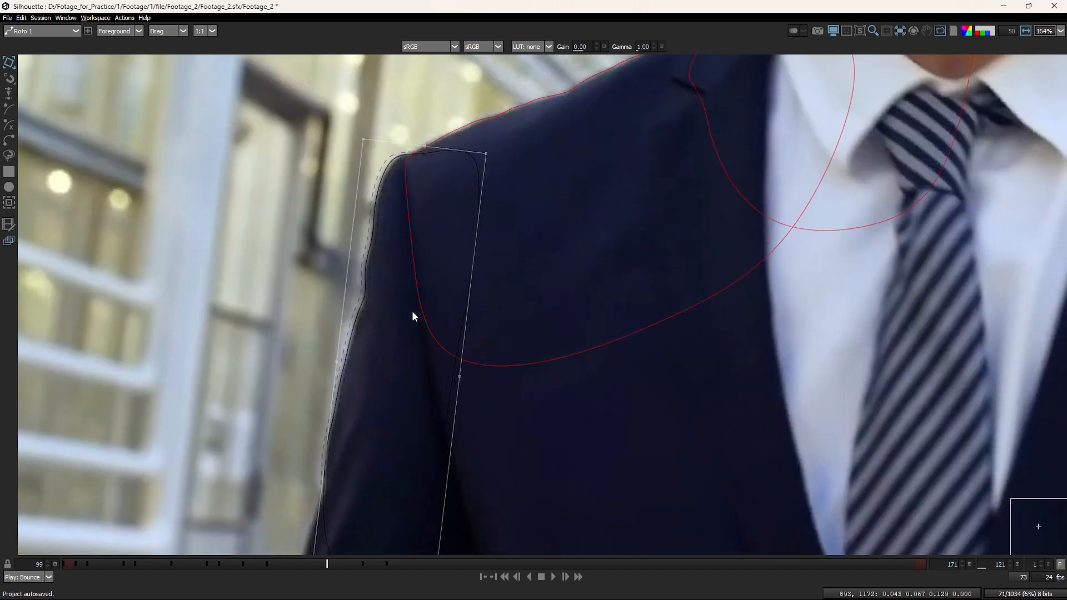
key("Right")
key("Right")
key("Right")
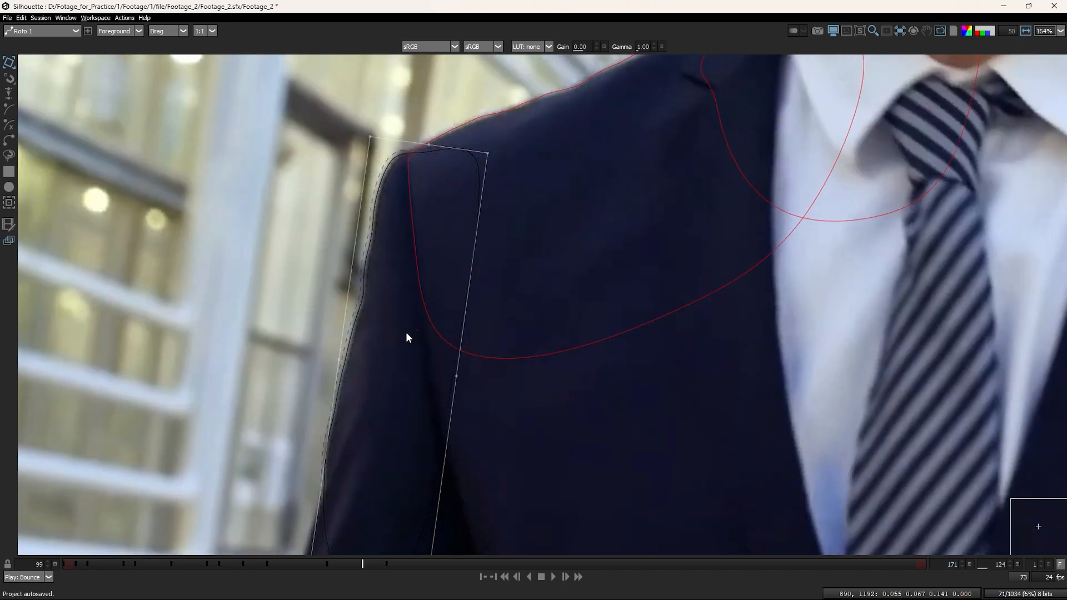
key("Left")
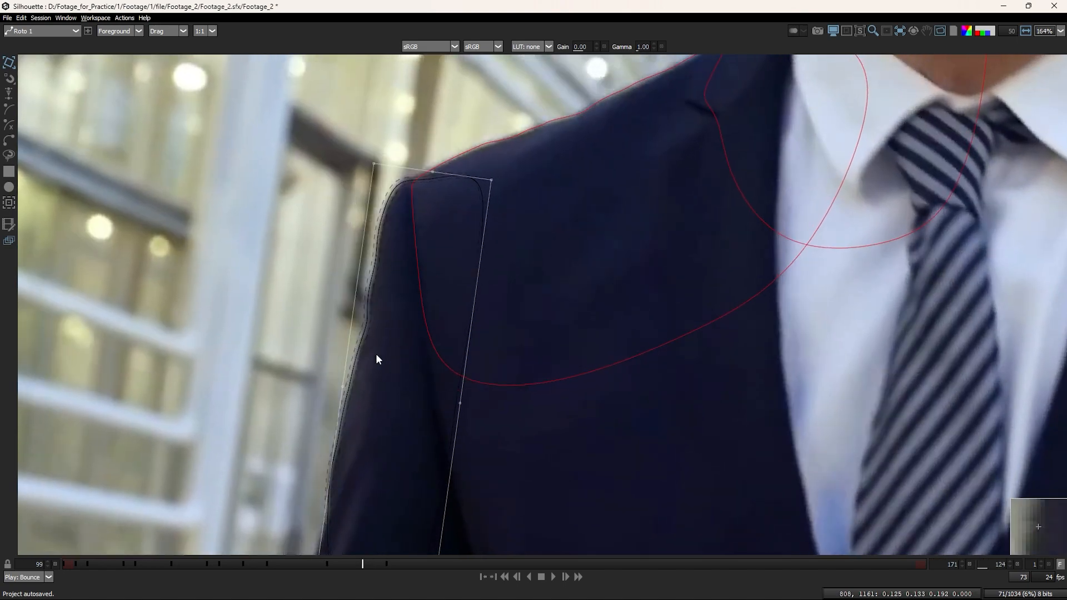
key("Left")
key("Right")
key("Right")
key("Right")
key("Right")
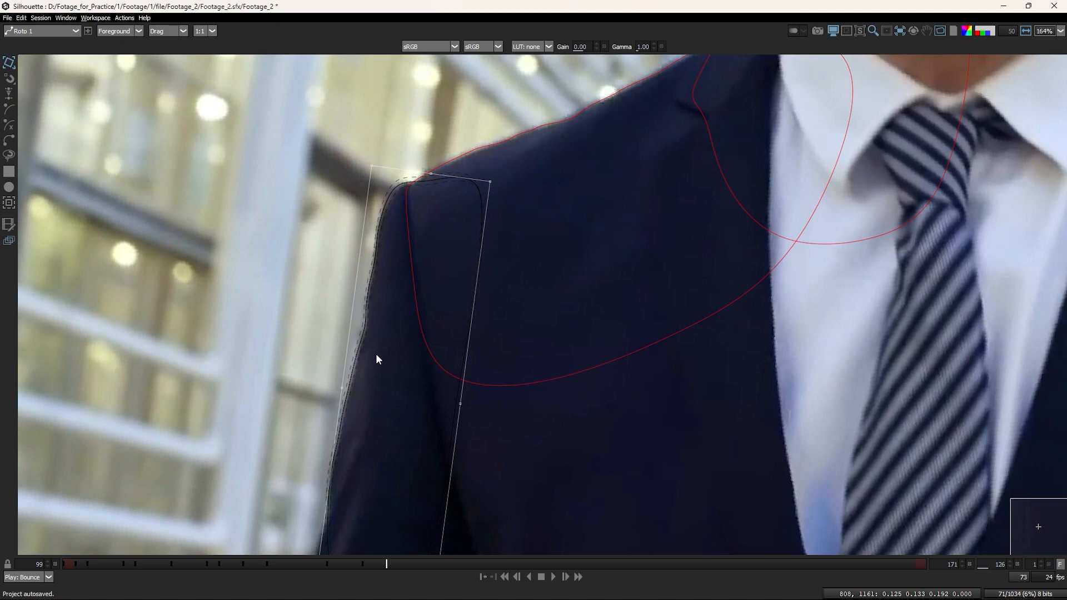
key("Left")
key("Left")
key("Left")
key("Left")
key("Right")
key("Right")
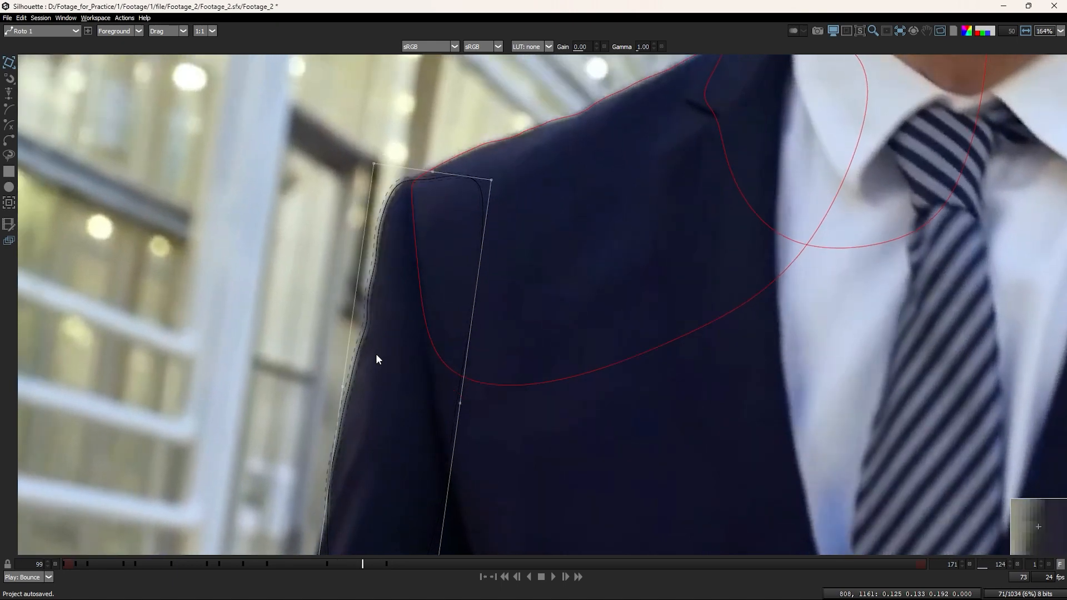
key("Right")
key("Right")
left_click_drag(388, 446, 391, 382)
scroll(389, 389, "down", 1)
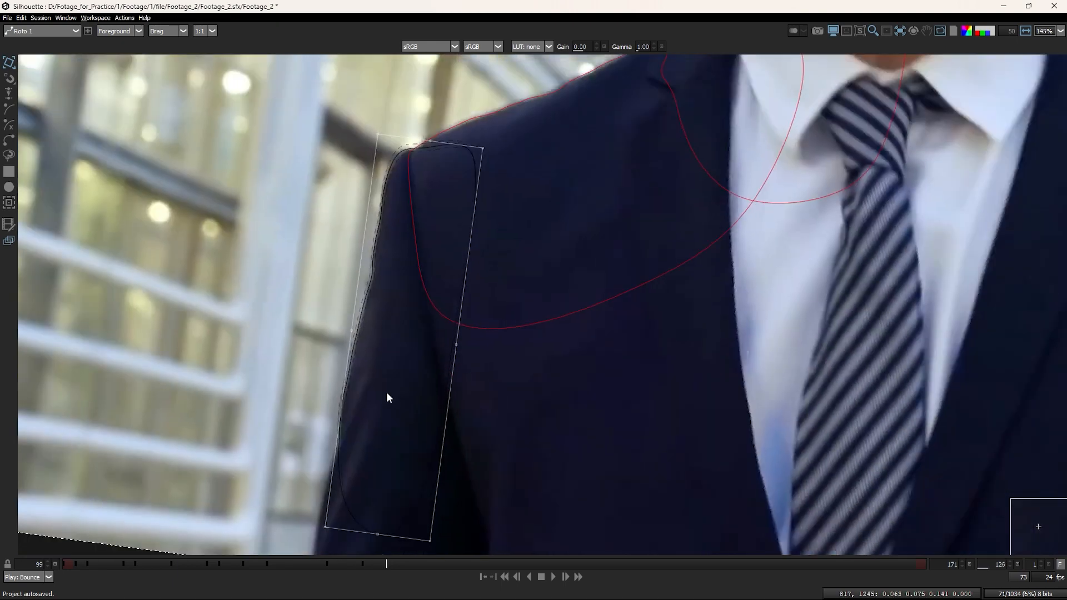
Step: Advance to frame 139 and rotate the sleeve spline to align with the arm's outer edge
key("Right")
key("Right")
key("Right")
key("Right")
key("Right")
key("Right")
key("Right")
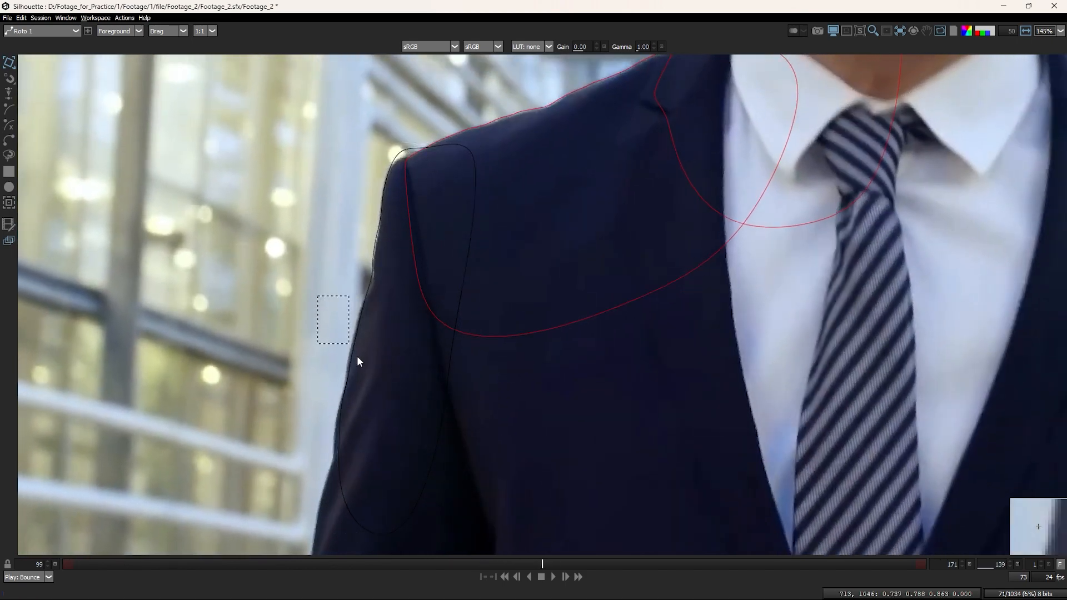
scroll(385, 257, "up", 1)
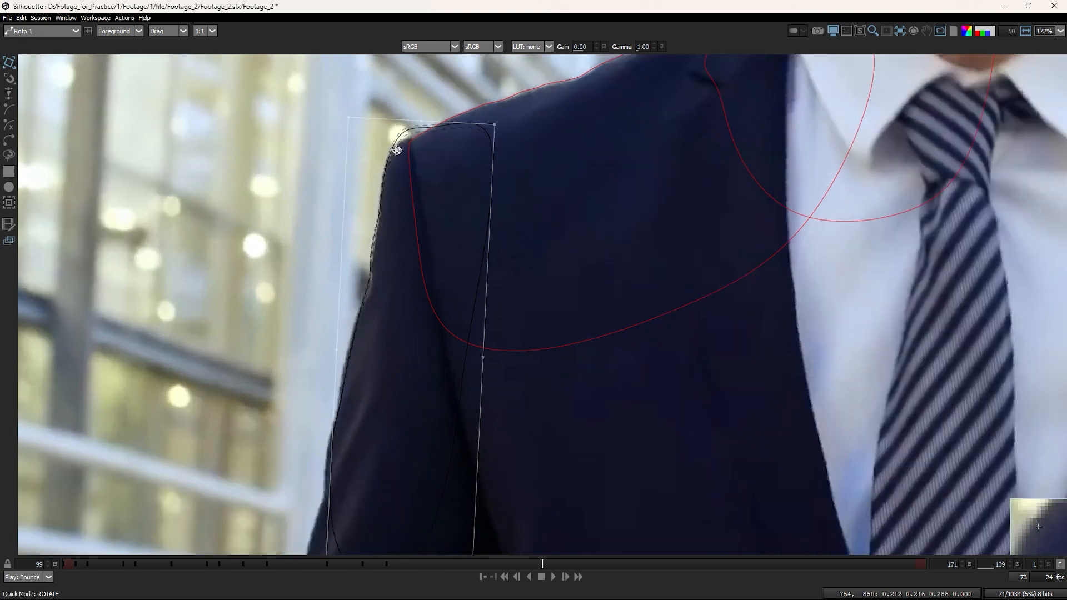
left_click_drag(396, 373, 396, 287)
scroll(354, 399, "up", 1)
scroll(354, 400, "up", 1)
left_click_drag(340, 432, 332, 433)
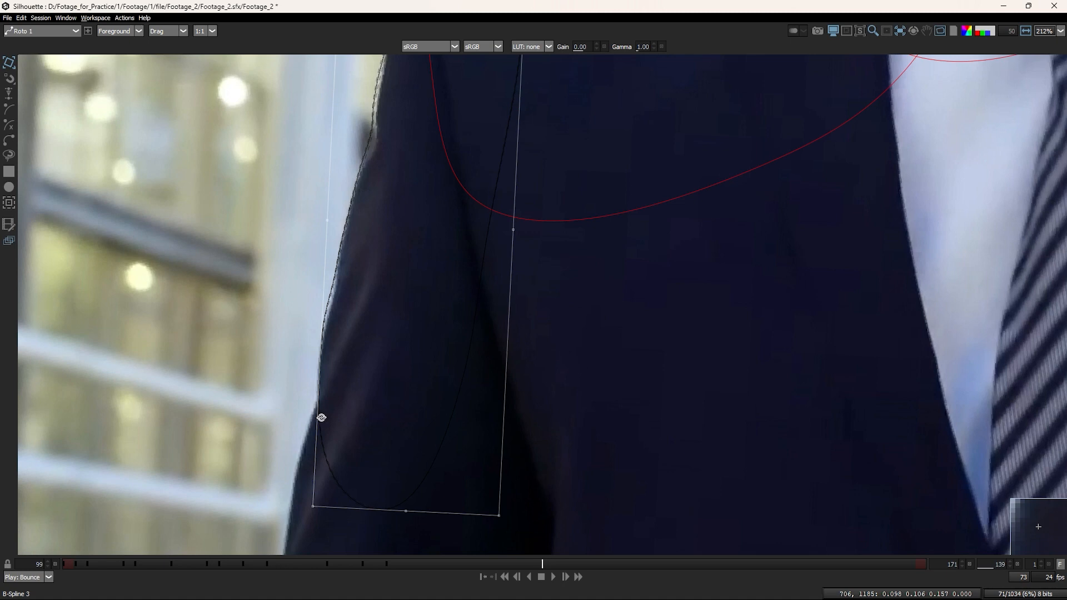
Step: Scale the sleeve spline down from its upper edge to meet the shoulder line at frame 139
left_click_drag(372, 193, 347, 475)
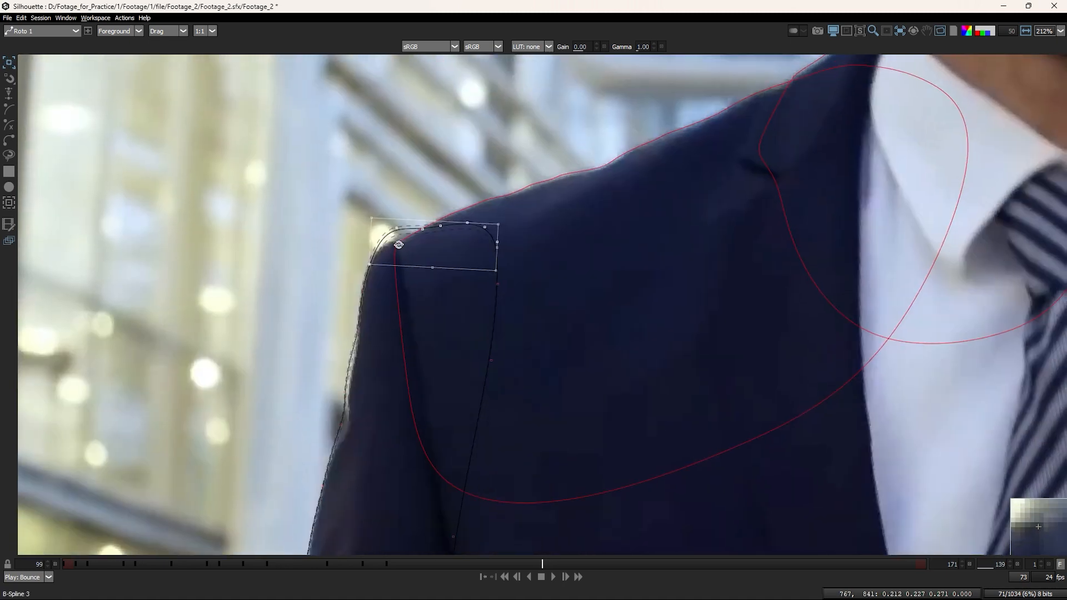
scroll(403, 226, "up", 1)
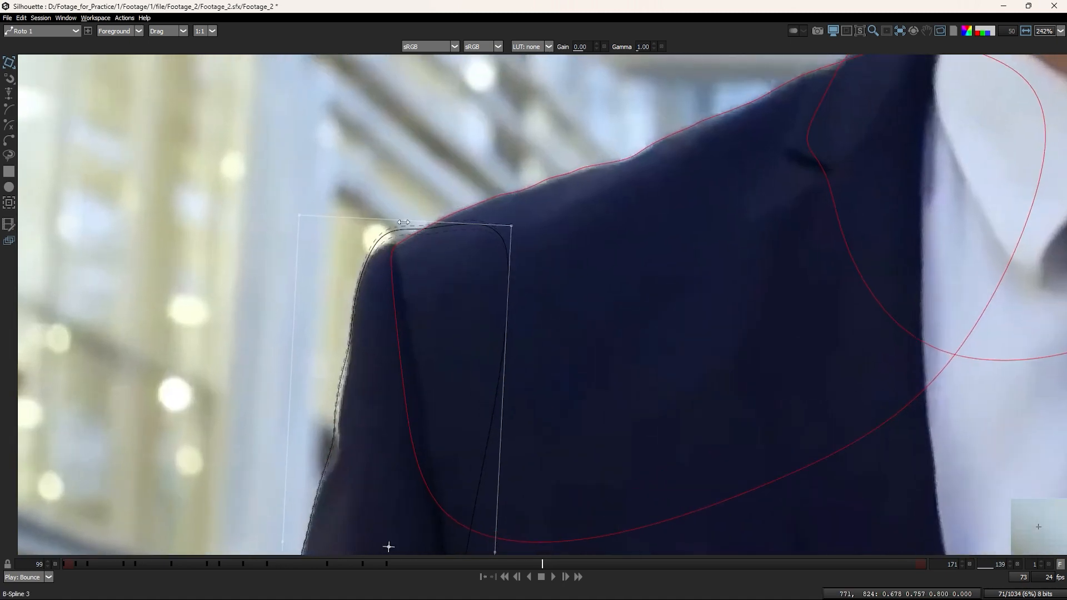
left_click_drag(403, 225, 400, 231)
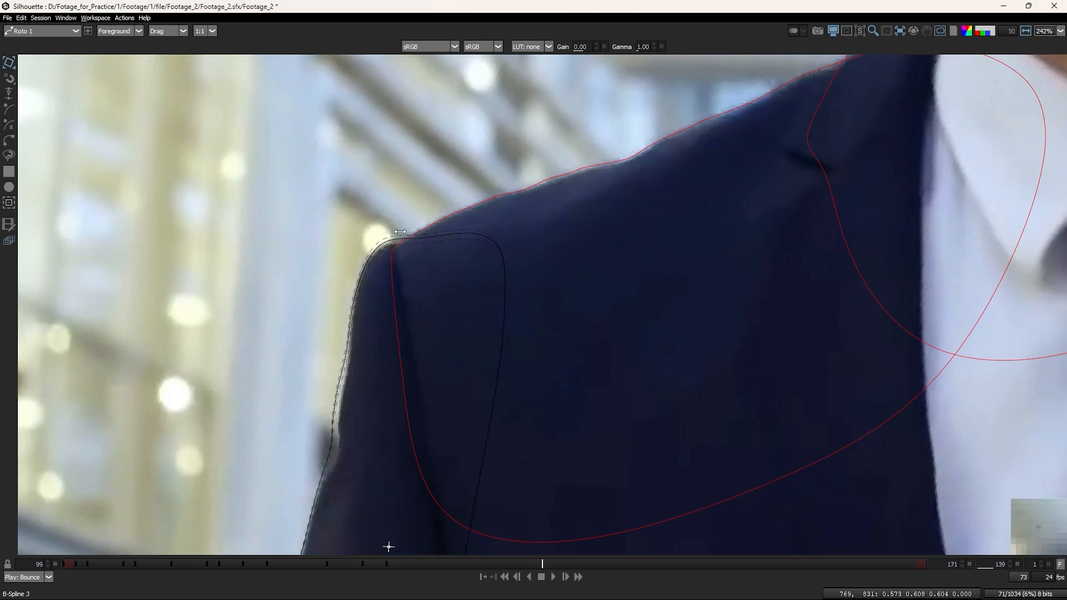
left_click_drag(361, 429, 373, 384)
scroll(373, 389, "up", 2)
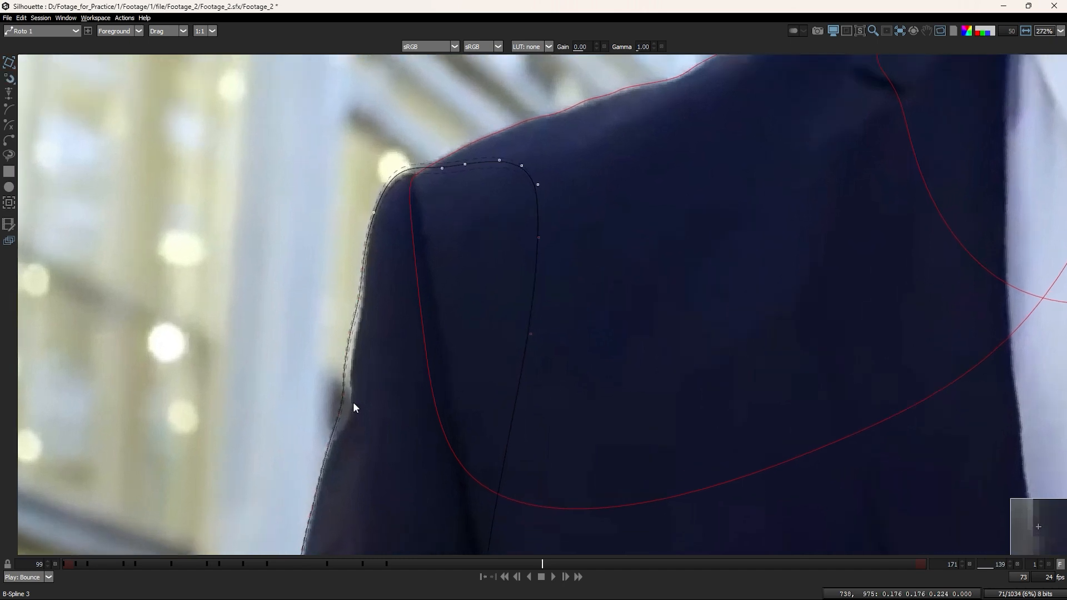
Step: Shift the spline points along the upper arm at frame 139 onto the jacket's outer edge
left_click_drag(386, 458, 315, 323)
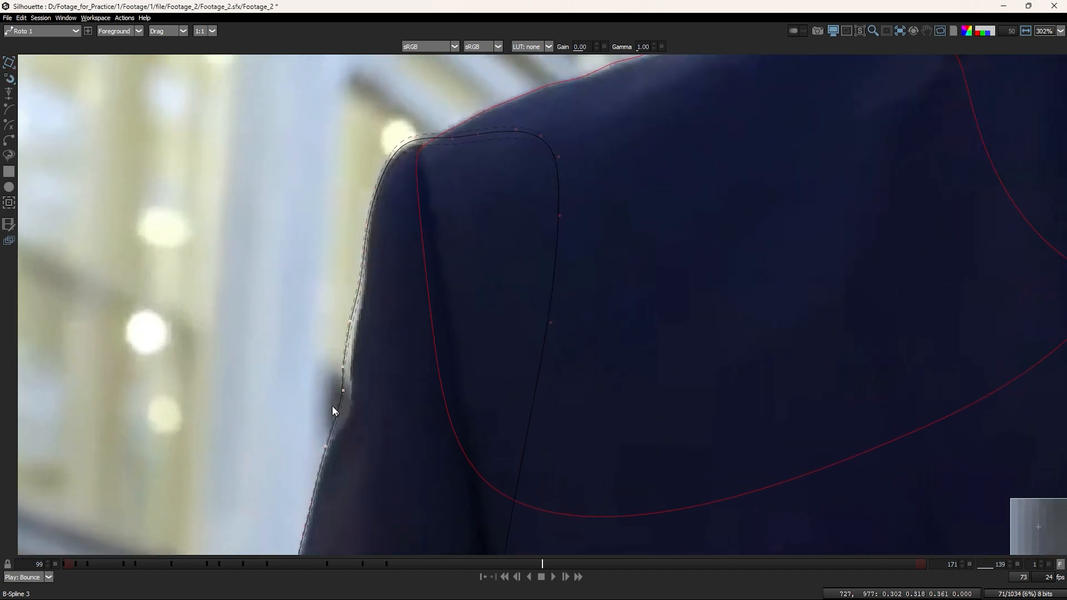
key("Right")
key("Right")
key("Right")
left_click_drag(386, 357, 334, 264)
left_click_drag(390, 295, 336, 272)
left_click_drag(349, 375, 349, 317)
left_click_drag(316, 271, 366, 379)
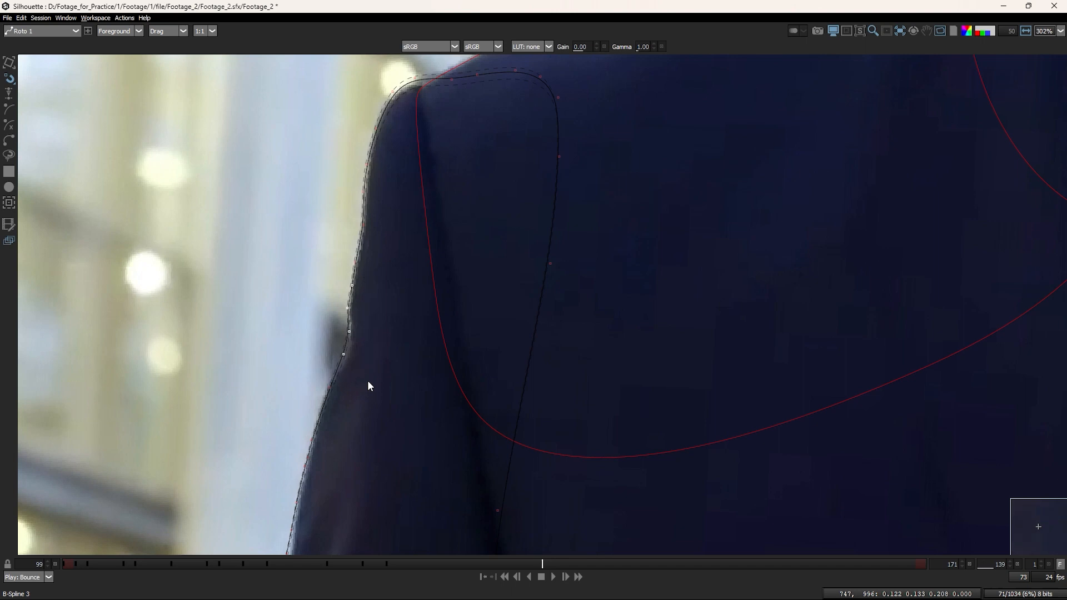
Step: Fit the spline points along the lower sleeve to the arm's outer edge at frame 139
scroll(356, 389, "down", 6)
mouse_move(353, 473)
left_mouse_down()
mouse_move(269, 371)
mouse_move(303, 375)
mouse_move(336, 430)
left_mouse_up()
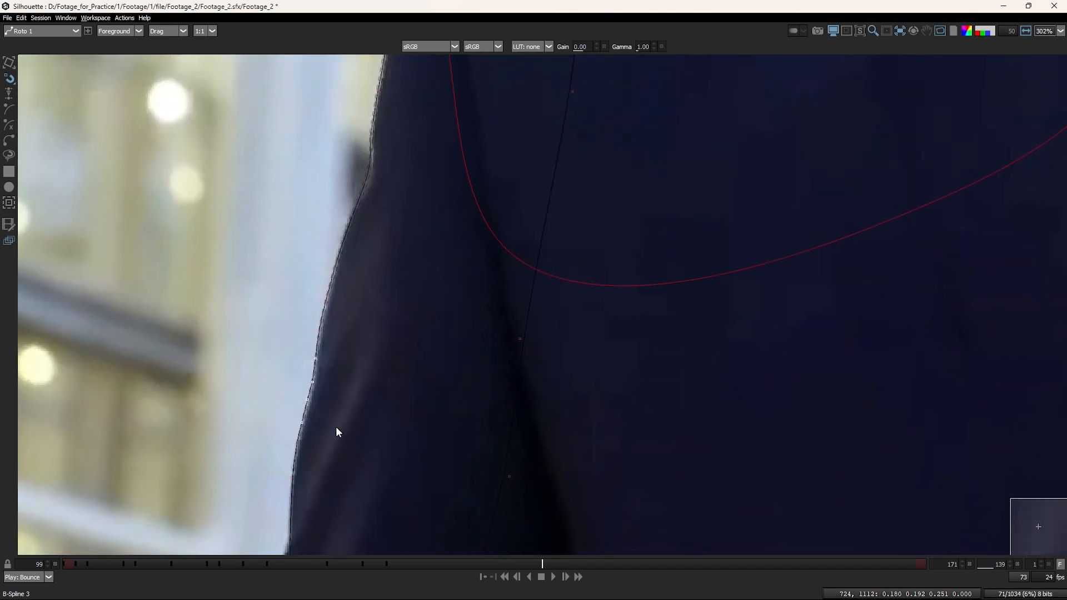
left_click_drag(361, 352, 282, 248)
left_click_drag(350, 431, 390, 336)
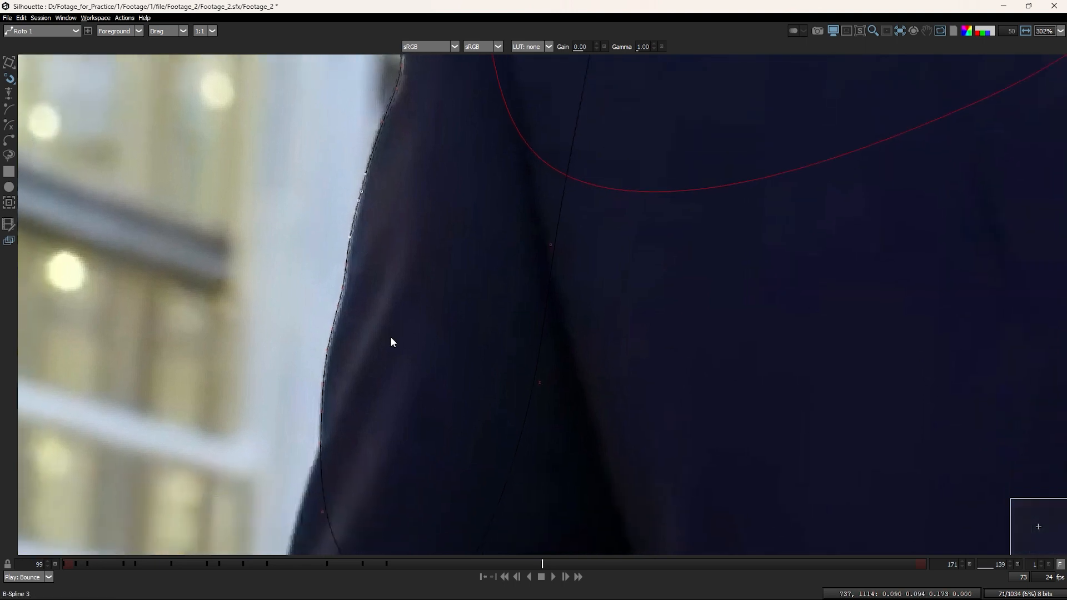
mouse_move(382, 246)
left_mouse_down()
mouse_move(371, 351)
mouse_move(329, 271)
mouse_move(402, 452)
mouse_move(434, 572)
left_mouse_up()
scroll(417, 303, "down", 4)
scroll(365, 333, "up", 4)
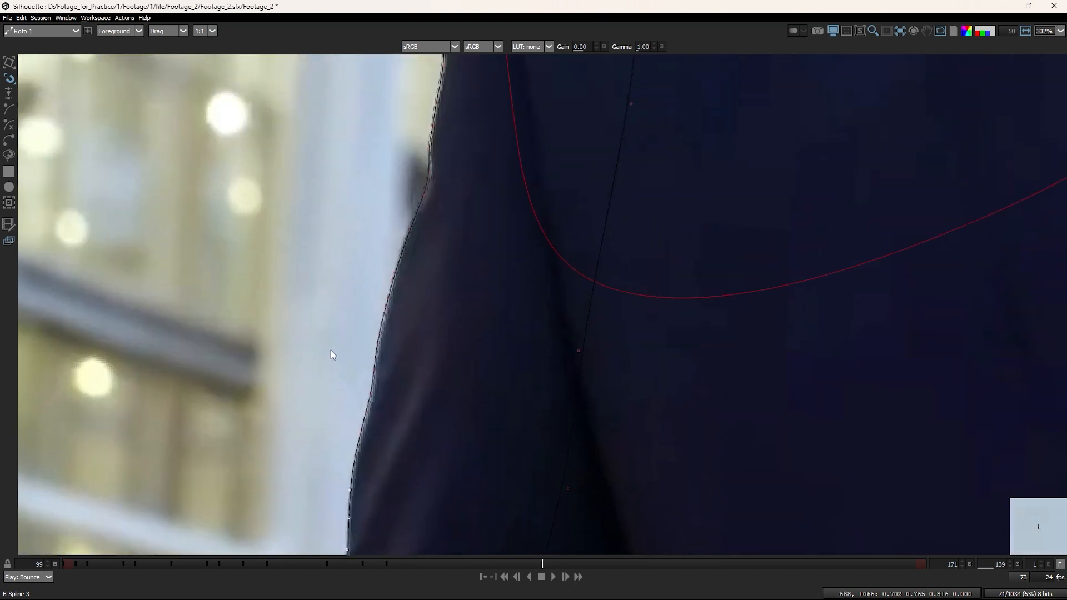
Step: Refine the spline points around the notch in the sleeve's outer edge at frame 139
left_click_drag(330, 350, 385, 454)
left_click_drag(441, 336, 369, 227)
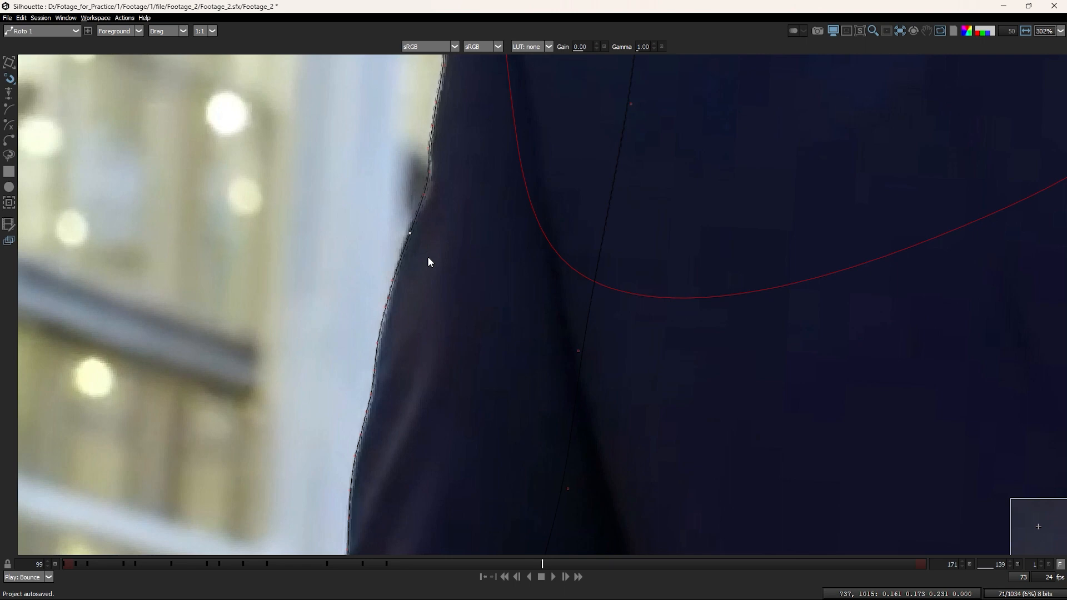
left_click_drag(443, 290, 374, 224)
scroll(402, 405, "up", 5)
left_click_drag(417, 405, 372, 345)
left_click_drag(376, 269, 431, 352)
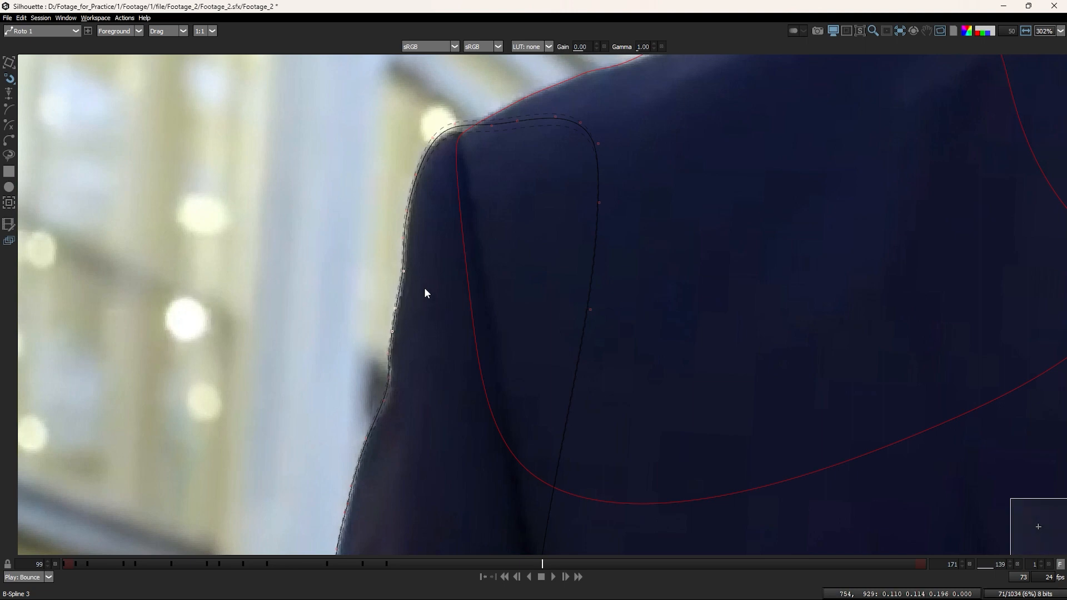
Step: Adjust the spline points around the shoulder tip at frame 139 and return to transforming the whole shape
left_click_drag(389, 239, 328, 430)
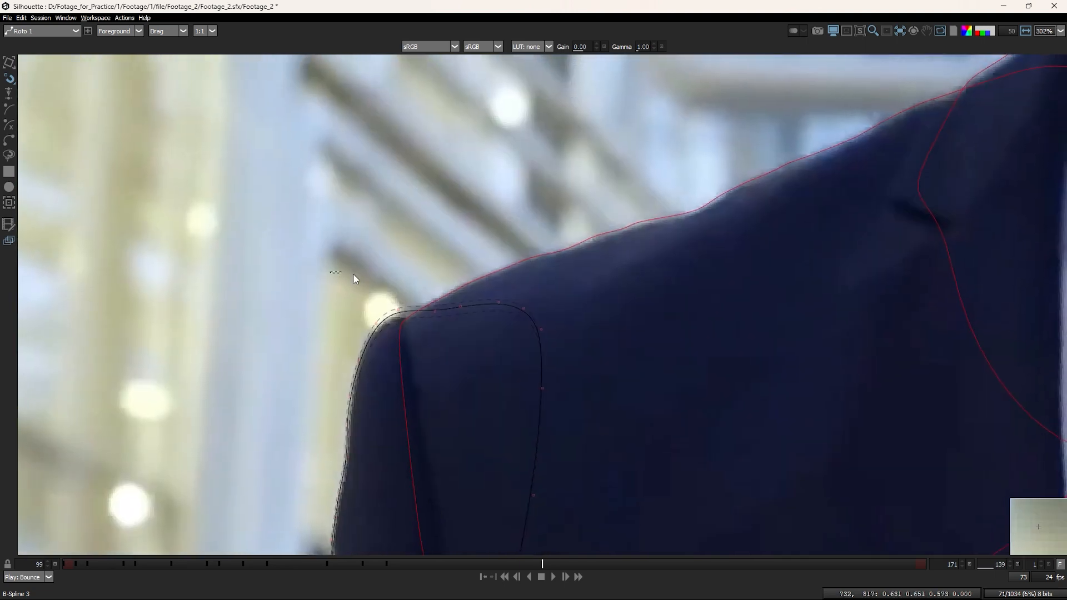
left_click_drag(330, 271, 558, 408)
scroll(557, 408, "down", 5)
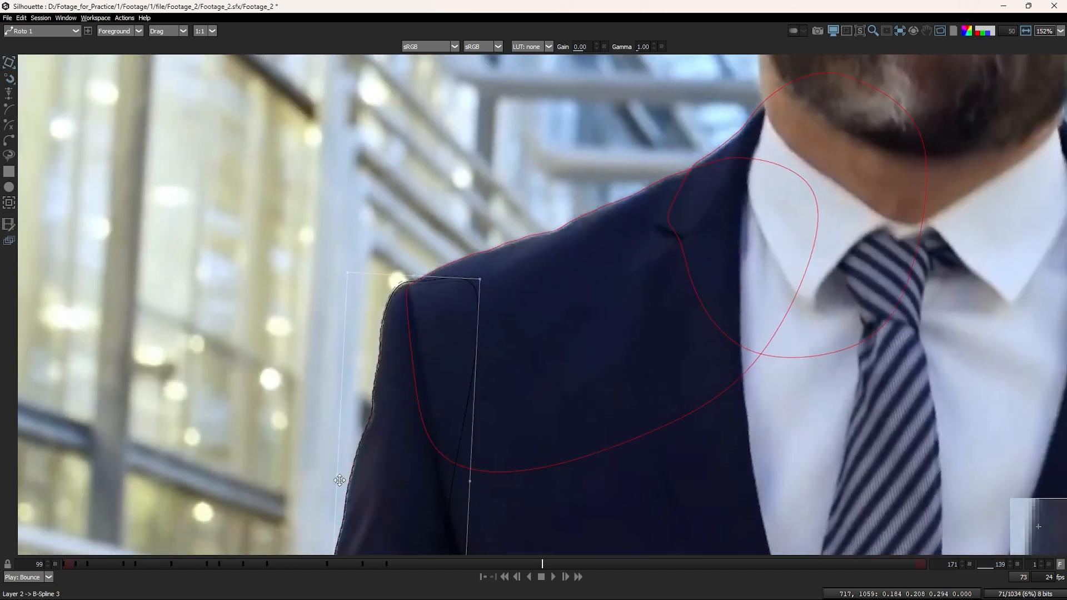
left_click_drag(310, 408, 369, 530)
left_click_drag(369, 529, 387, 408)
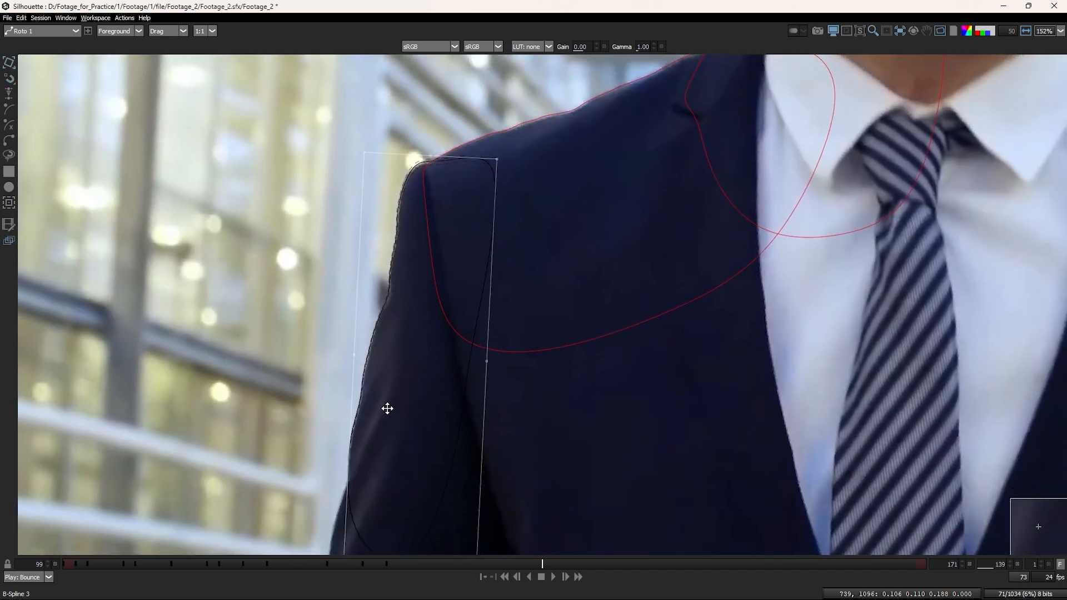
Step: Go to frame 136 and adjust the spline's lower sleeve points to follow the arm's edge
key("shift+z")
key("shift+x")
key("Left")
key("Left")
key("Left")
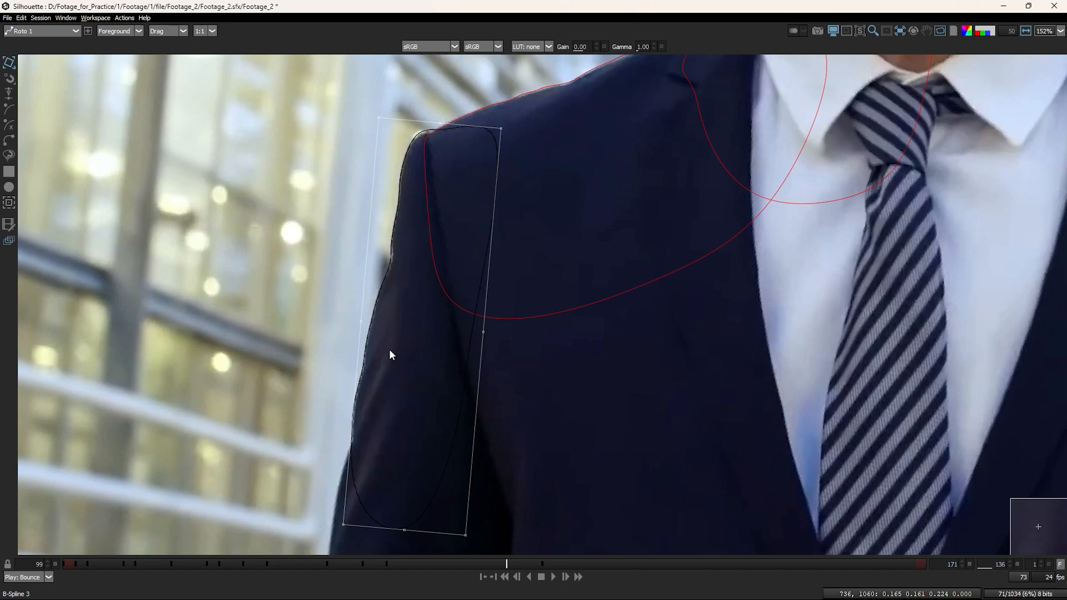
scroll(390, 351, "up", 1)
key("e")
left_click_drag(371, 420, 382, 321)
left_click_drag(313, 318, 531, 519)
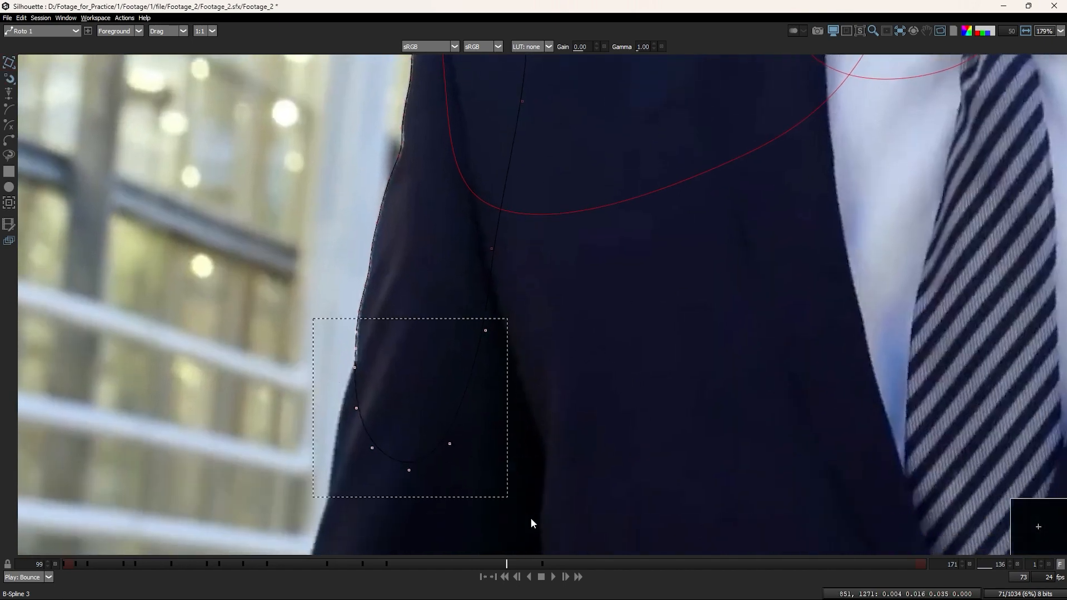
left_click_drag(387, 190, 389, 370)
left_click_drag(389, 311, 422, 421)
Step: Nudge the spline points around the shoulder tip to fit the jacket at frame 136
left_click_drag(387, 187, 543, 288)
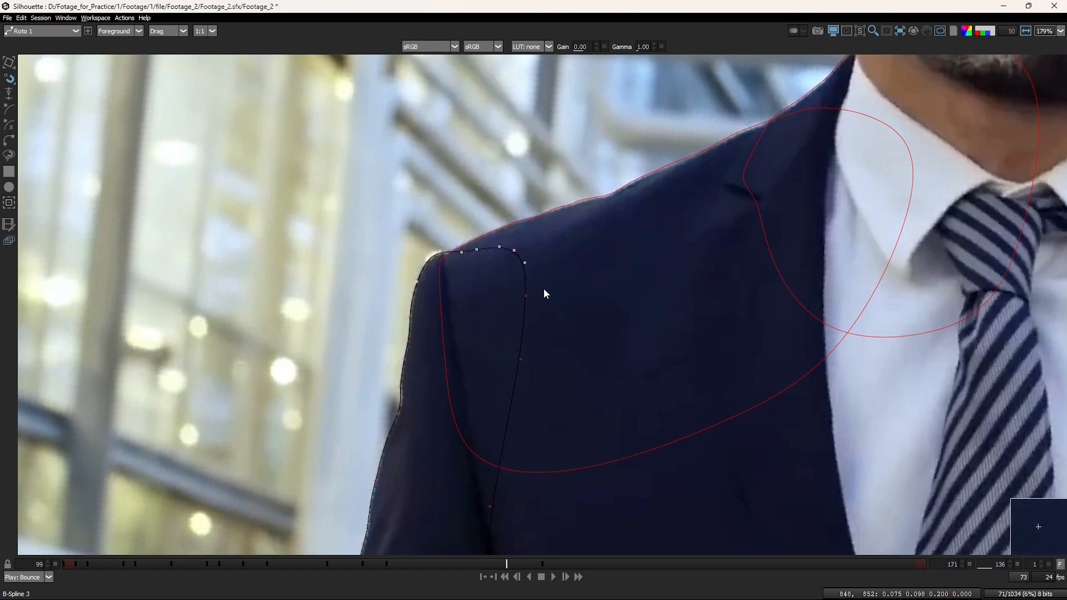
key("Left")
key("Down")
left_click_drag(460, 363, 477, 289)
key("t")
left_click_drag(355, 329, 429, 466)
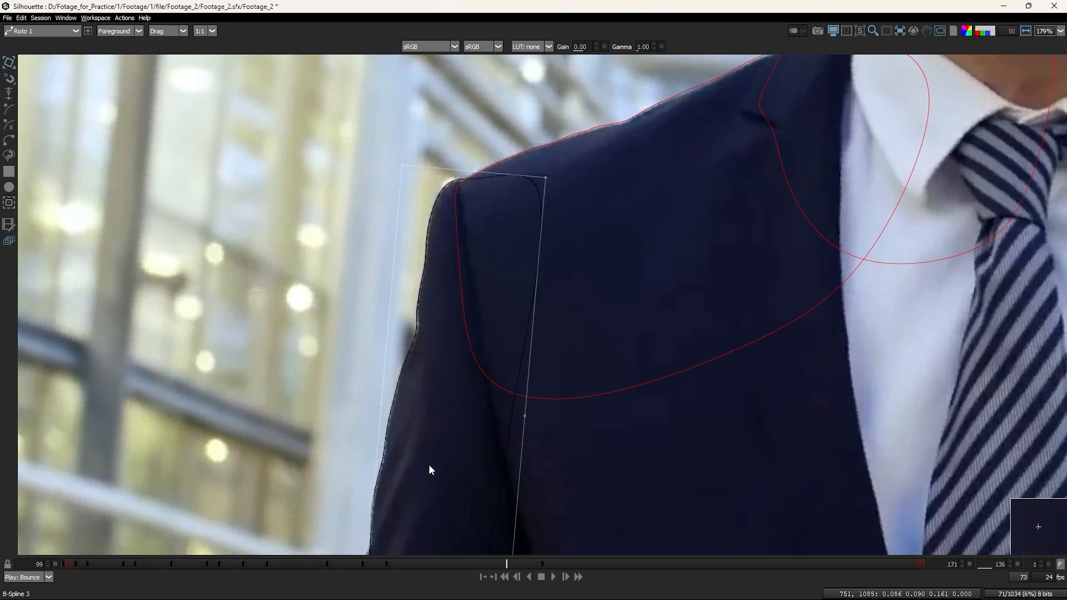
Step: Compare the sleeve spline at the frame 136 keyframe with its neighbouring keyframes along the arm and shoulder edge
key("shift+x")
key("shift+z")
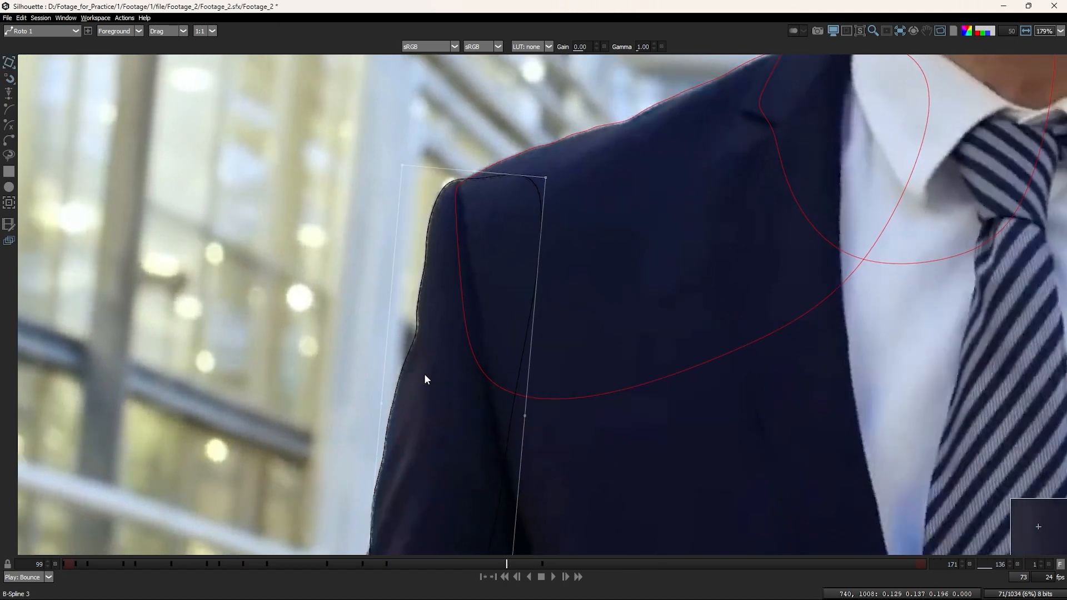
scroll(425, 379, "down", 3)
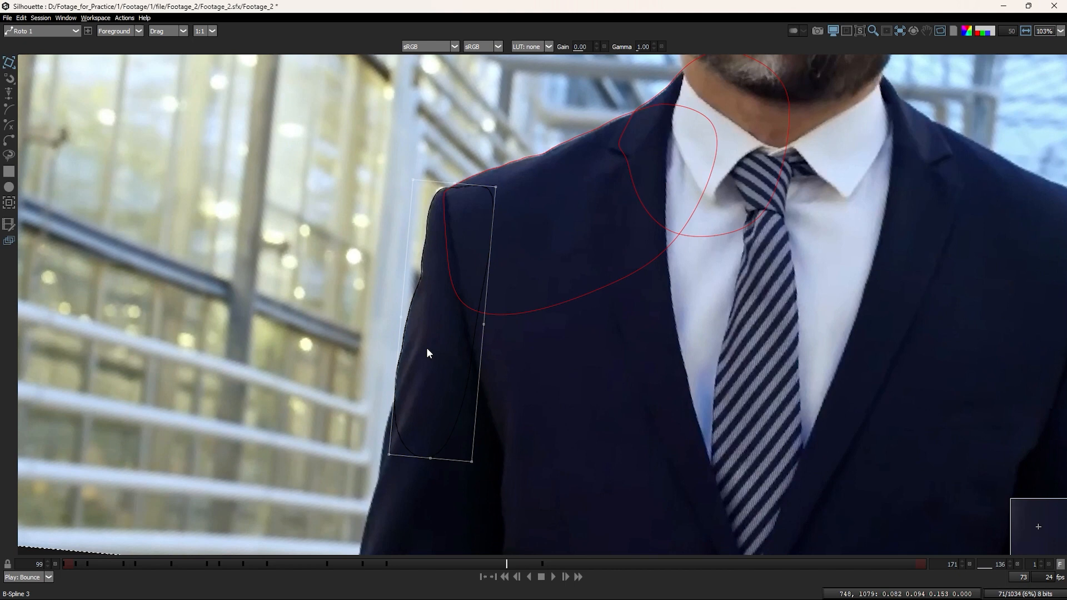
left_click_drag(352, 310, 396, 392)
left_click_drag(376, 308, 423, 383)
scroll(412, 389, "up", 5)
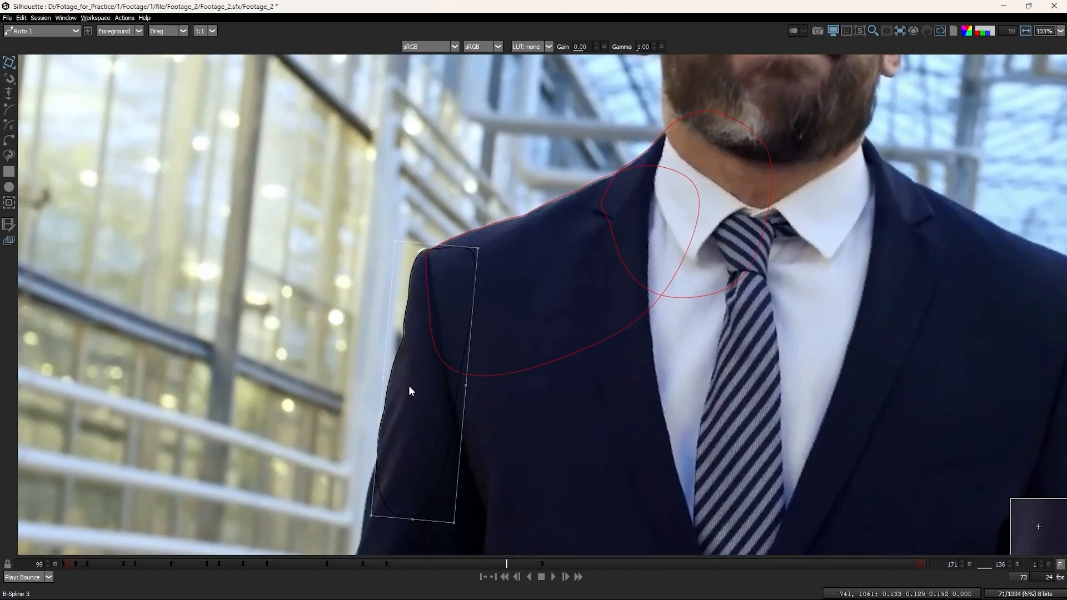
key("shift+x")
key("shift+z")
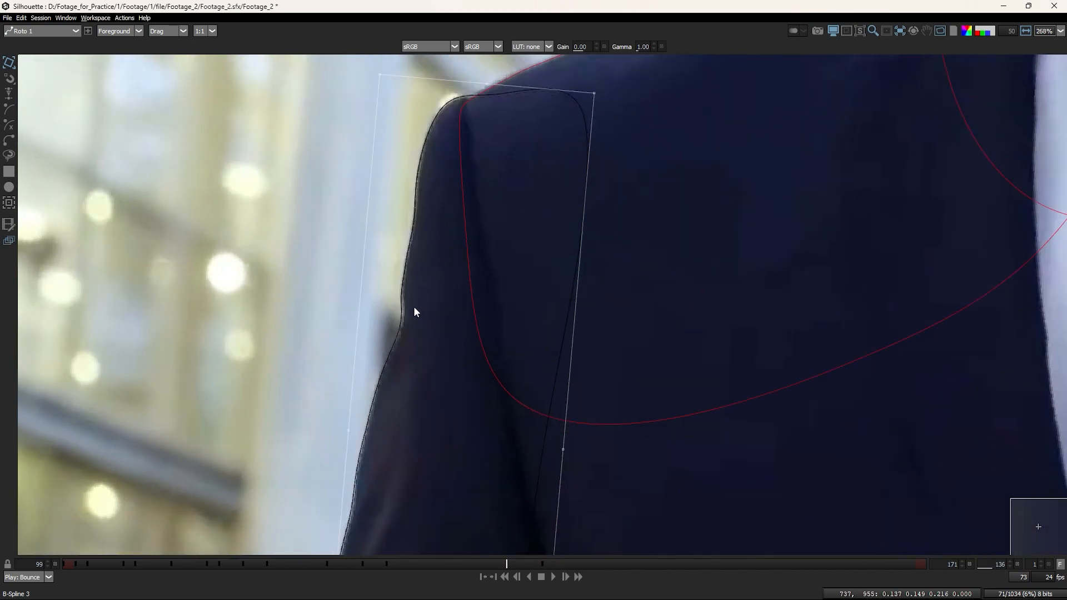
key("shift+z")
key("shift+x")
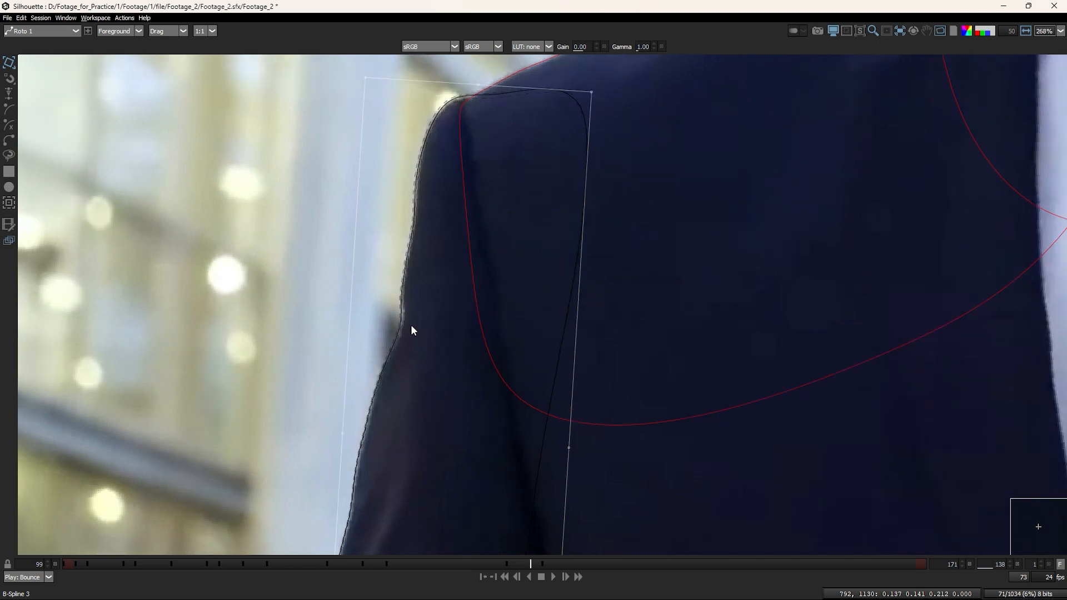
Step: Step back from frame 138 to frame 132 to check how the sleeve spline follows the arm, and return to frame 136
key("z")
key("z")
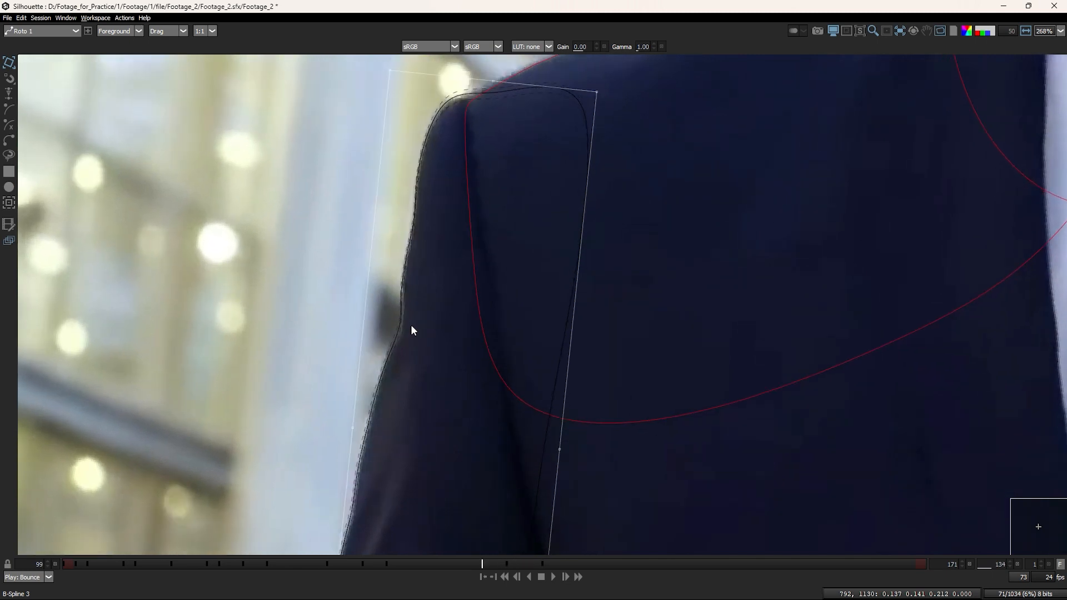
key("z")
key("z")
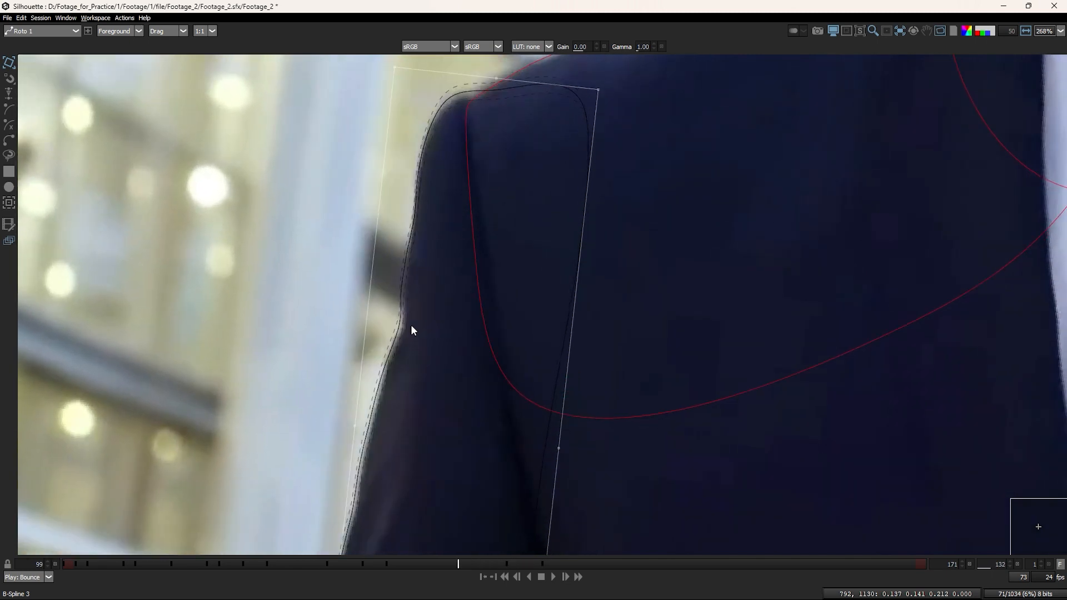
key("z")
key("shift+x")
scroll(416, 325, "down", 1)
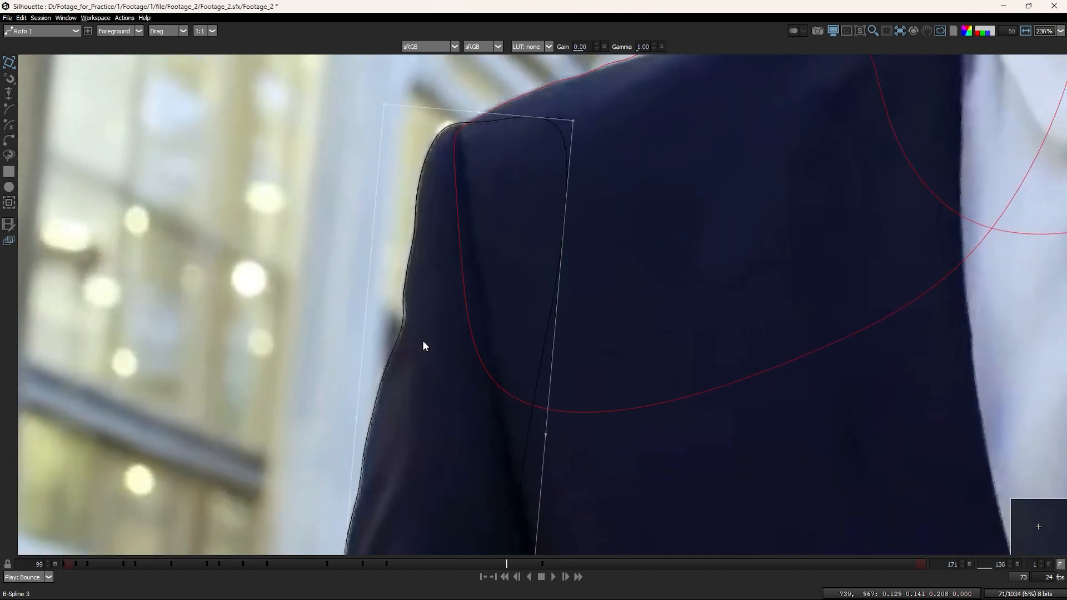
Step: Go to frame 132 and adjust the spline points along the sleeve's outer edge to fit the arm
key("z")
key("z")
key("z")
key("z")
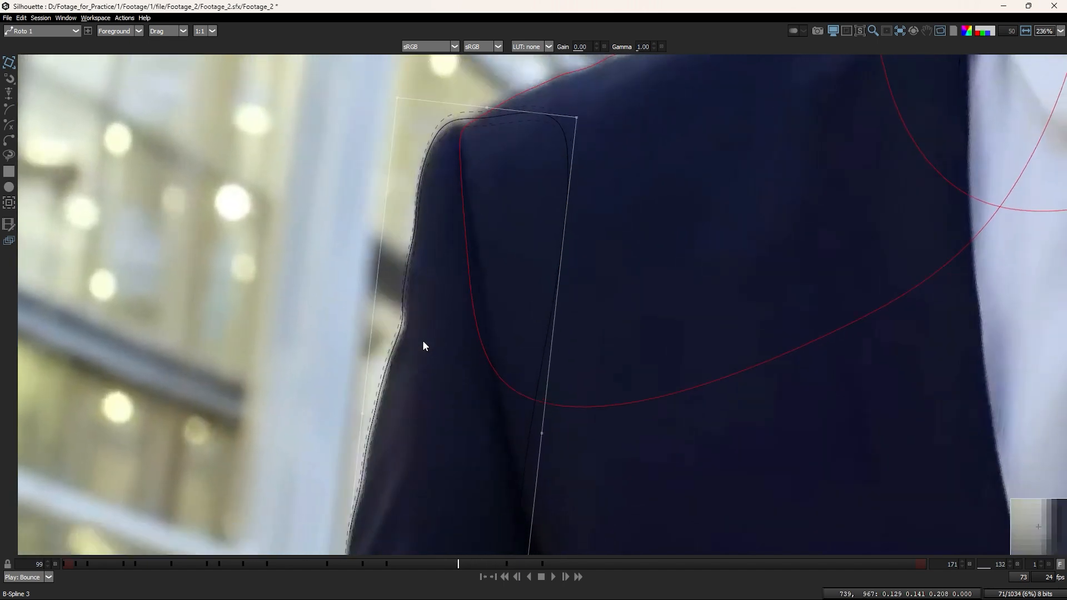
left_click_drag(424, 371, 455, 216)
key("t")
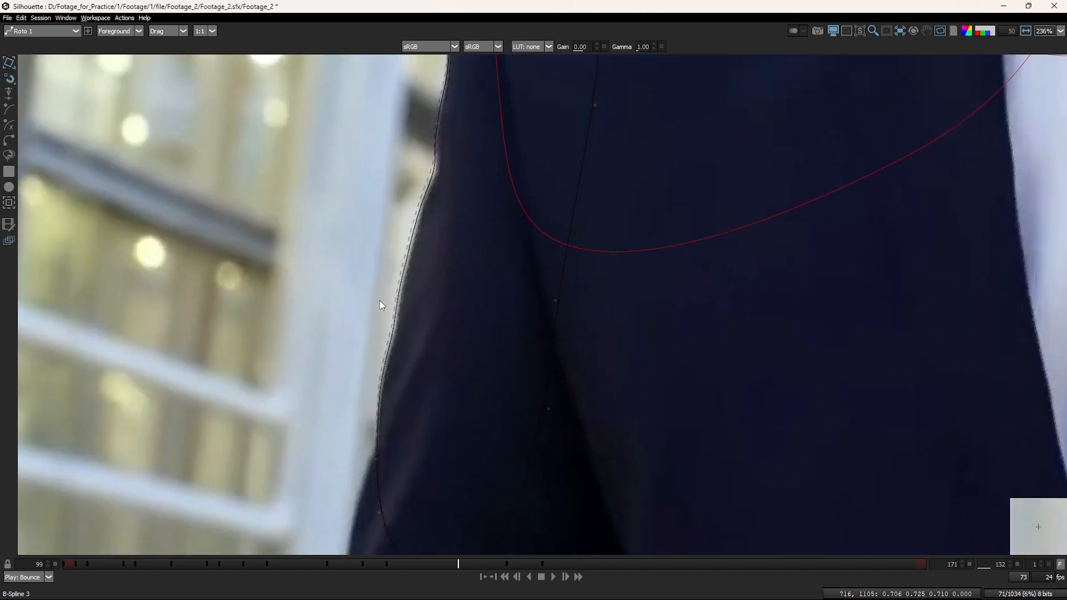
left_click_drag(335, 132, 464, 440)
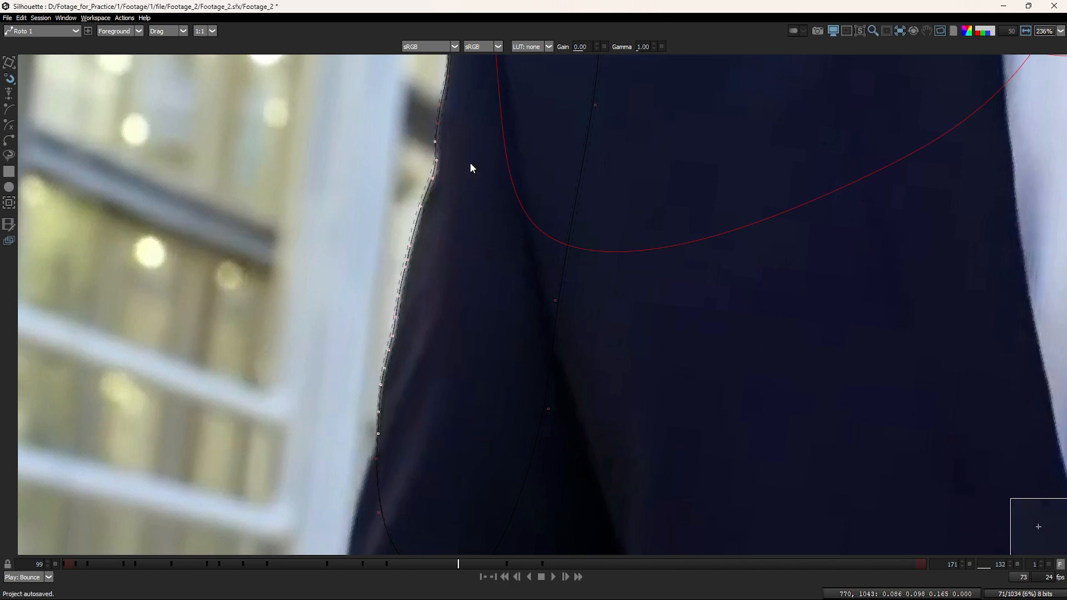
Step: Fit the spline points around the shoulder tip to the jacket's edge at frame 132
left_click_drag(471, 168, 419, 329)
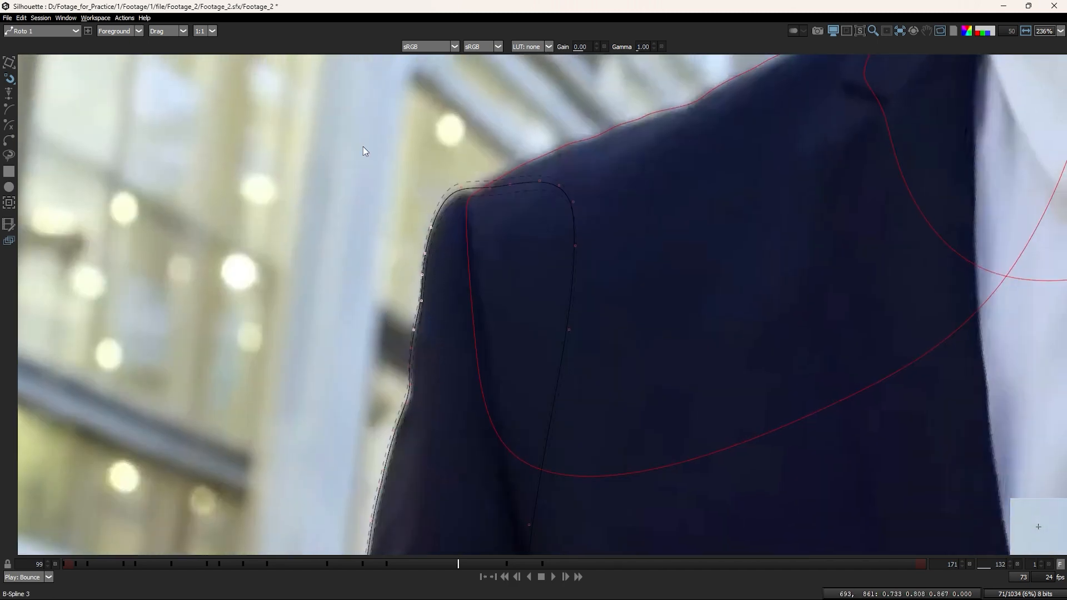
left_click_drag(381, 126, 589, 260)
left_click(329, 388)
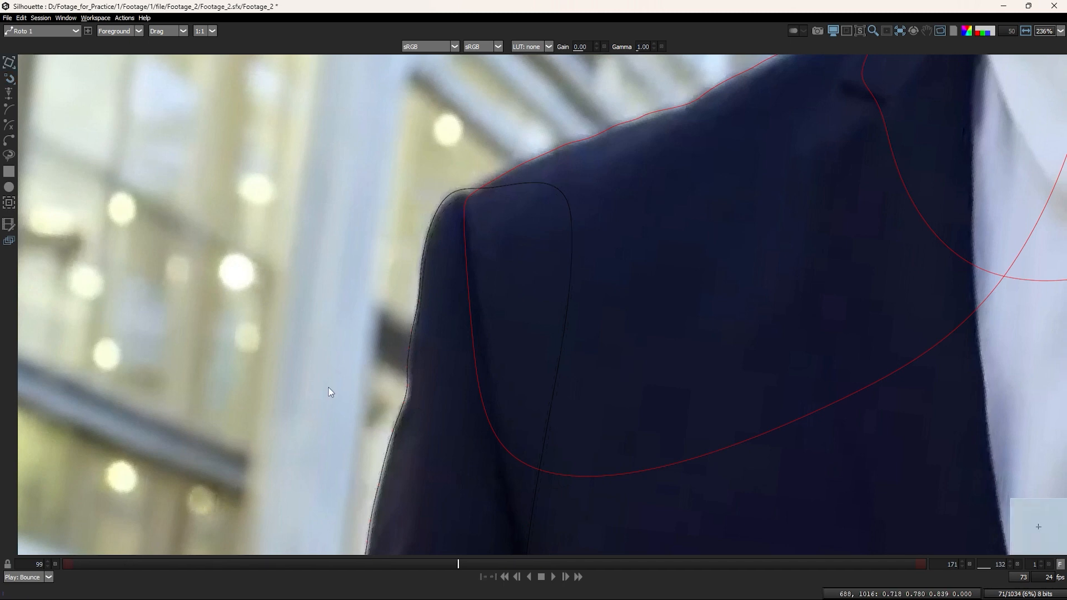
left_click_drag(328, 388, 432, 352)
Step: Step from frame 136 back to frame 130 to check the sleeve spline against the arm's edge
key("shift+x")
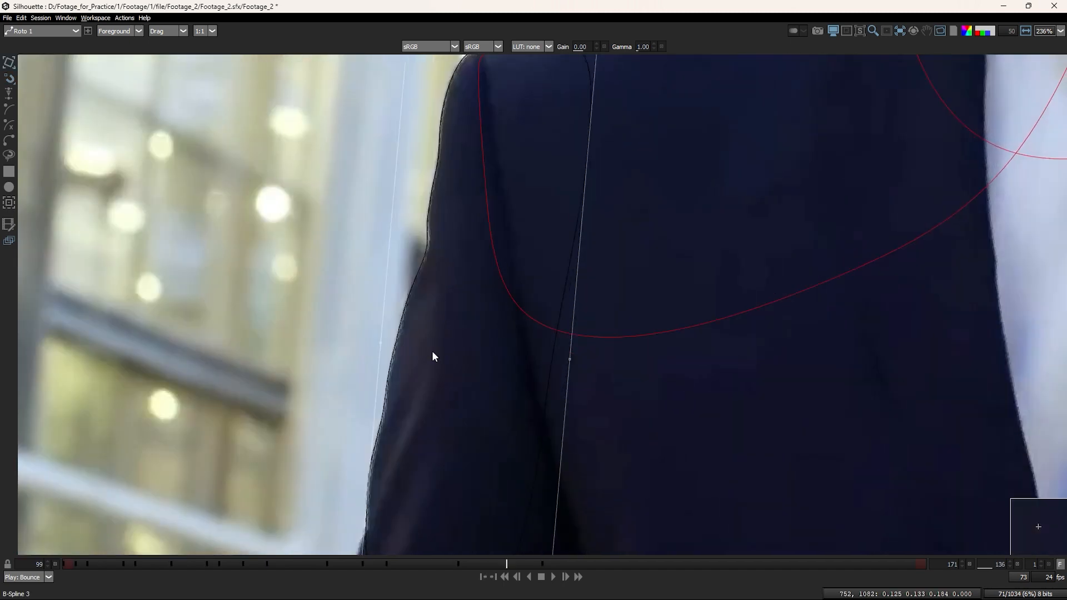
key("Left")
key("Left")
key("Left")
key("Left")
key("Left")
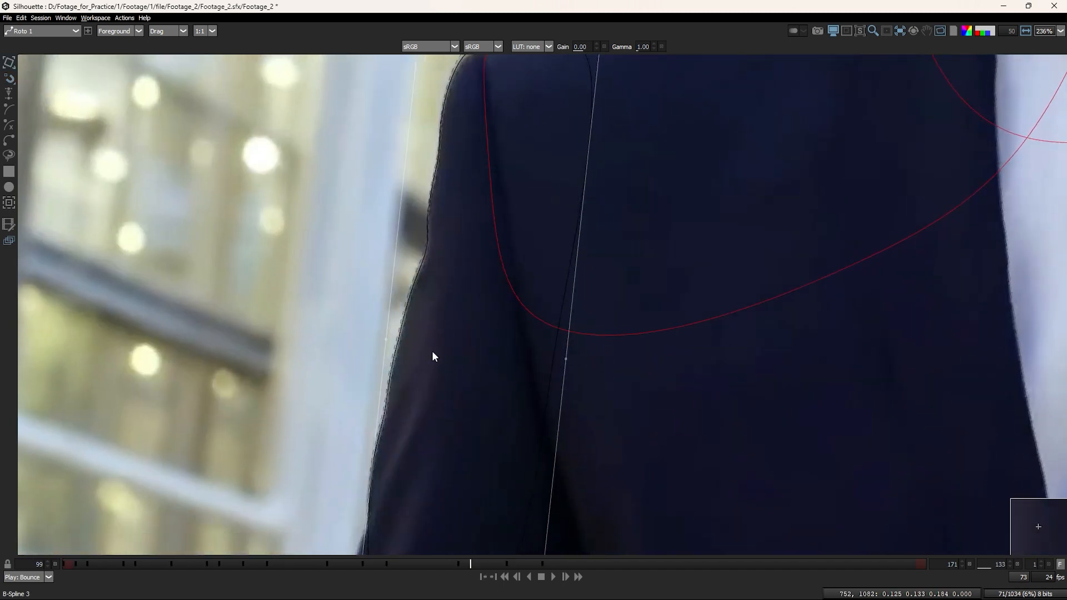
key("Left")
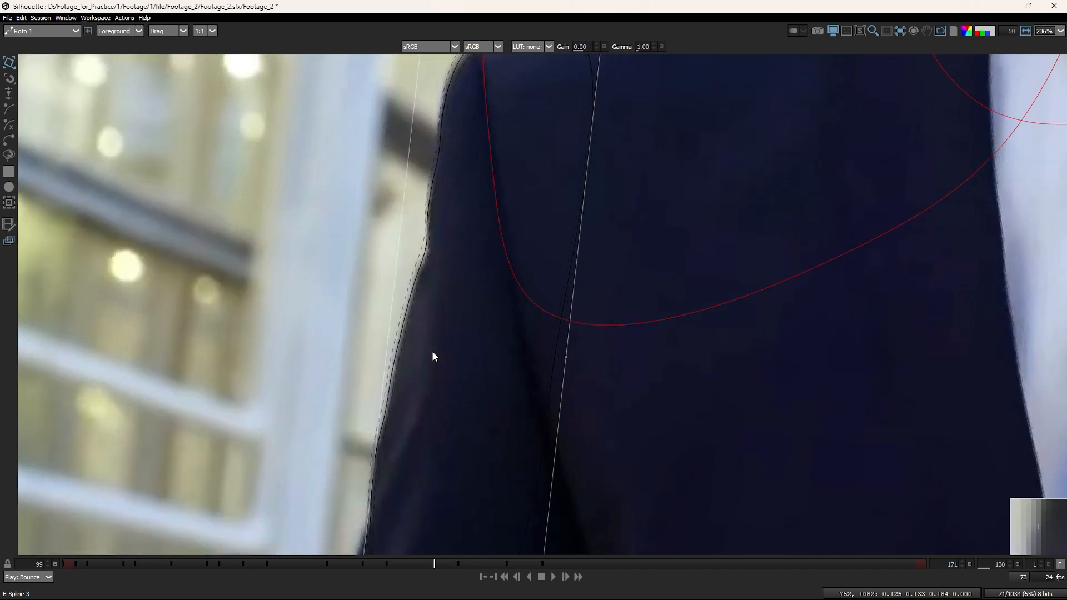
Step: Nudge the spline points around the shoulder tip and upper sleeve onto the jacket's outer edge at frame 130
left_click_drag(303, 272, 426, 417)
left_click_drag(445, 321, 437, 378)
left_click_drag(452, 194, 434, 296)
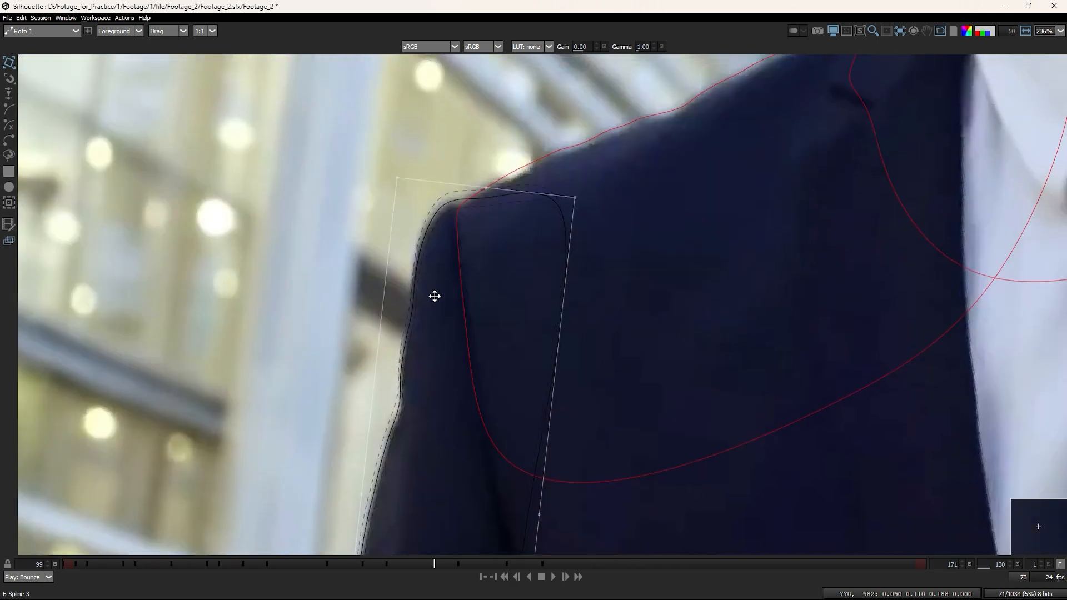
key("r")
scroll(430, 258, "up", 2)
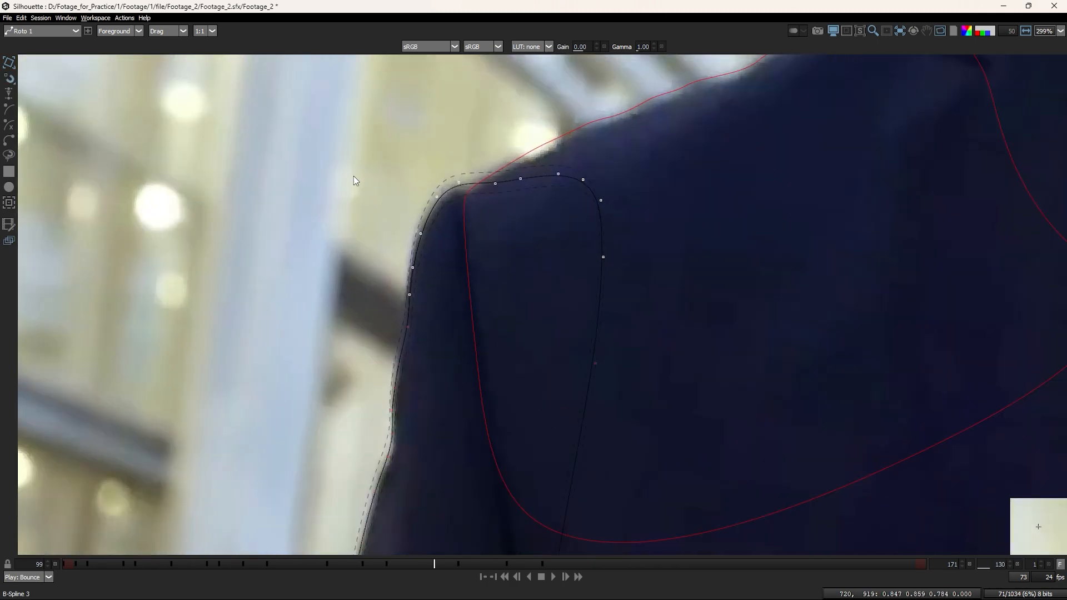
left_click_drag(352, 174, 449, 430)
key("Left")
key("Left")
key("Left")
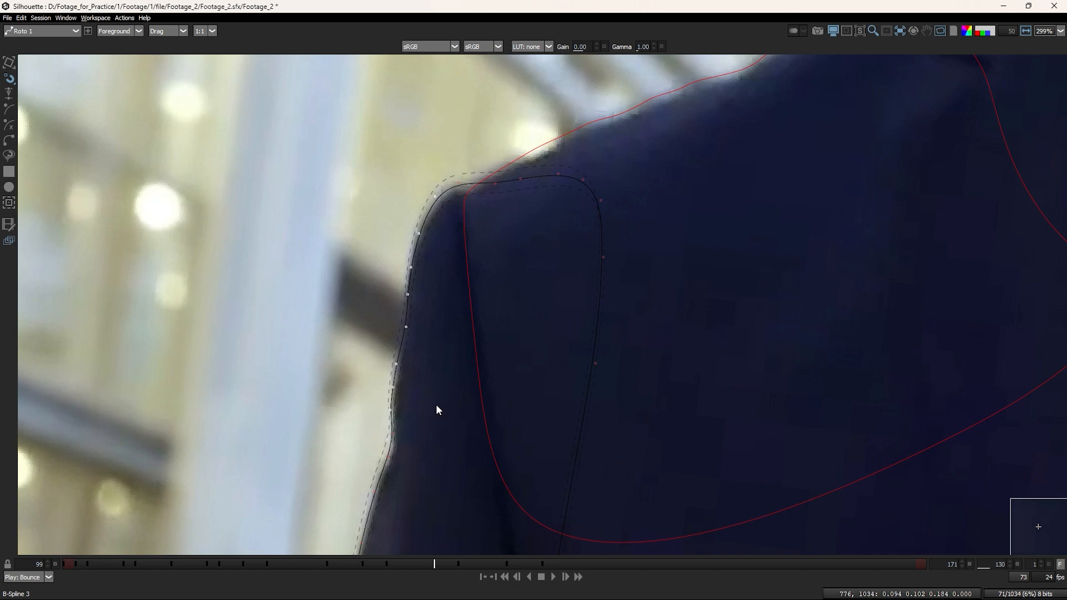
Step: Fit the spline points at the bend in the sleeve's outer edge to the fabric at frame 130
left_click_drag(436, 406, 443, 344)
key("t")
left_click_drag(308, 297, 410, 442)
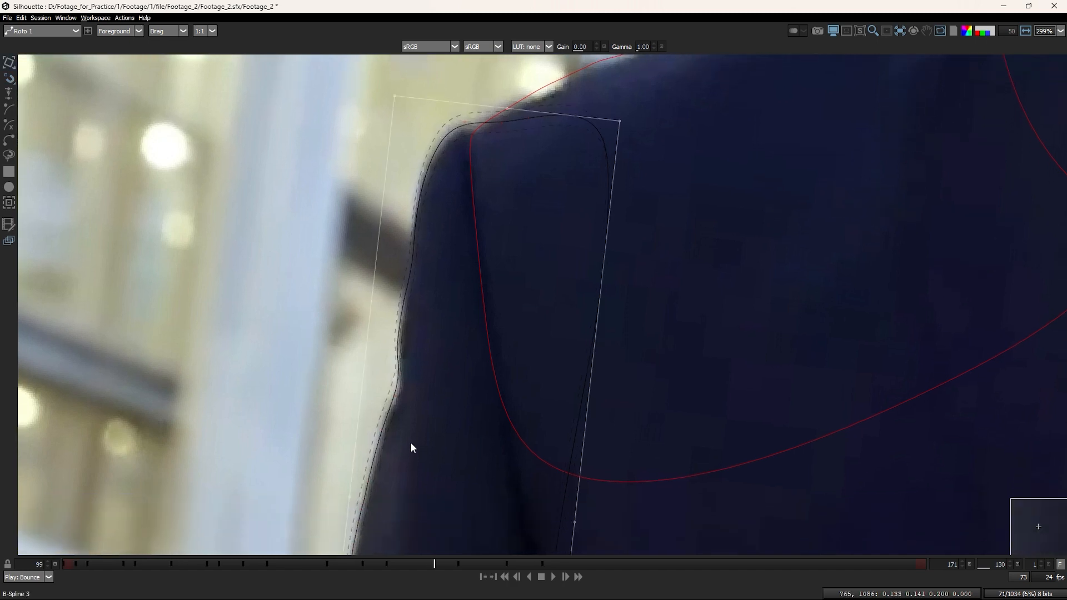
scroll(403, 459, "down", 2)
scroll(389, 448, "up", 2)
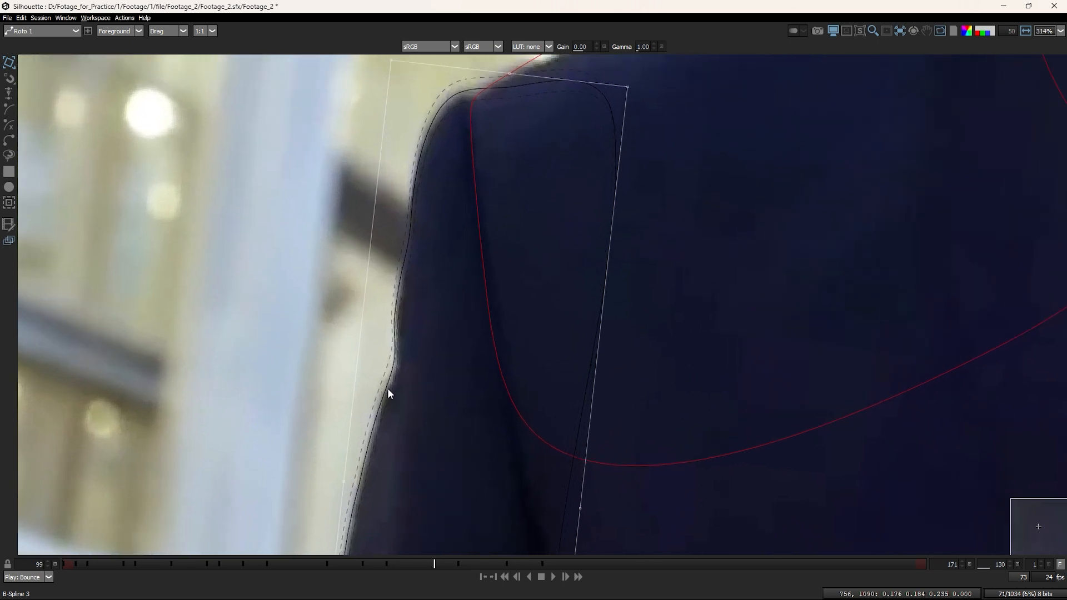
left_click(388, 388)
left_click_drag(431, 399, 337, 277)
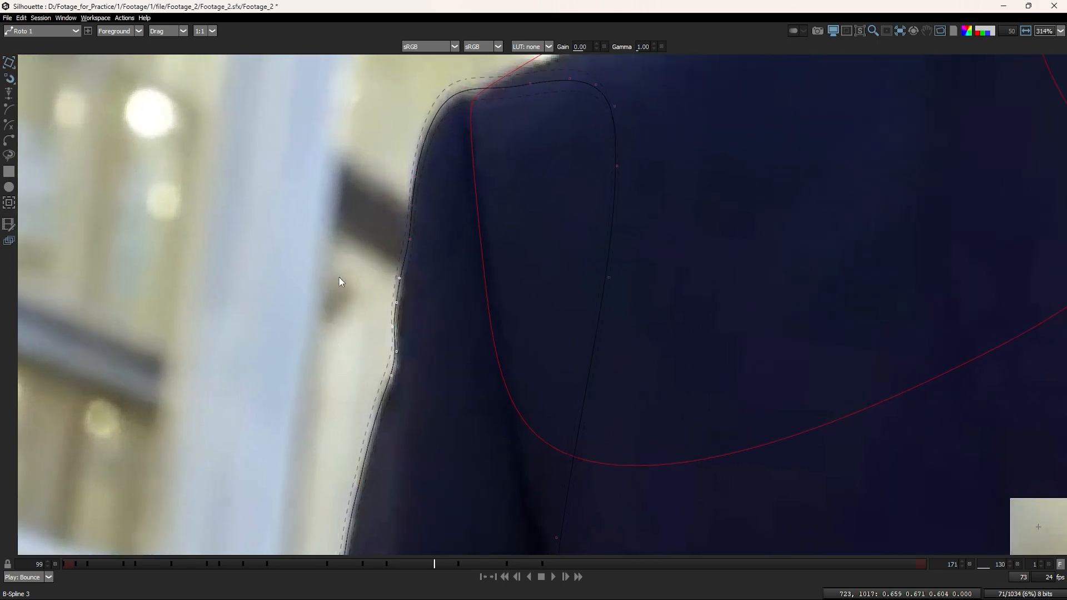
left_click_drag(396, 372, 401, 284)
scroll(393, 299, "down", 3)
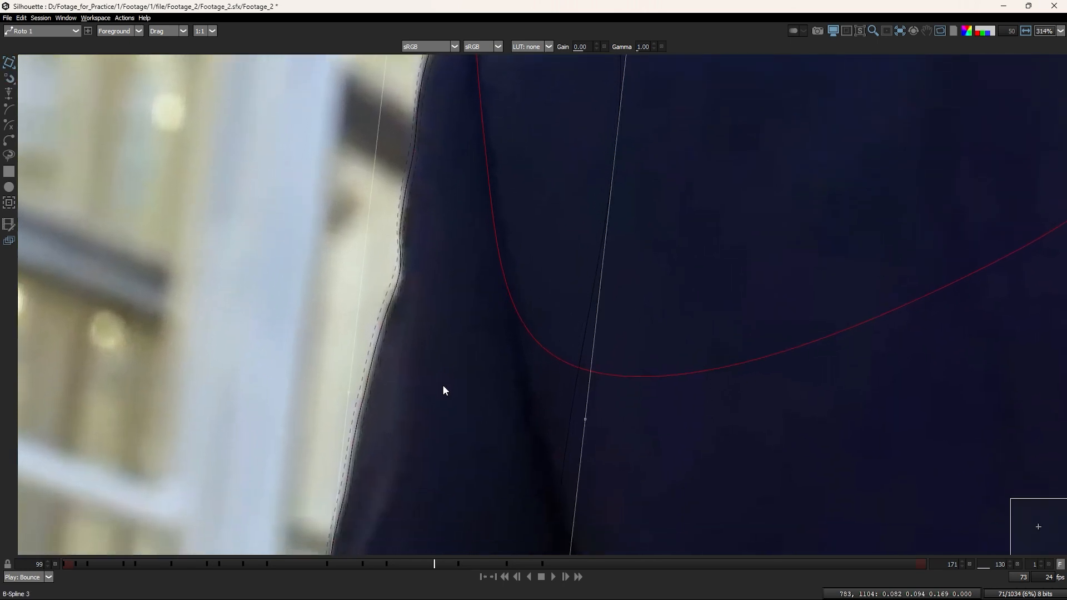
scroll(364, 289, "down", 3)
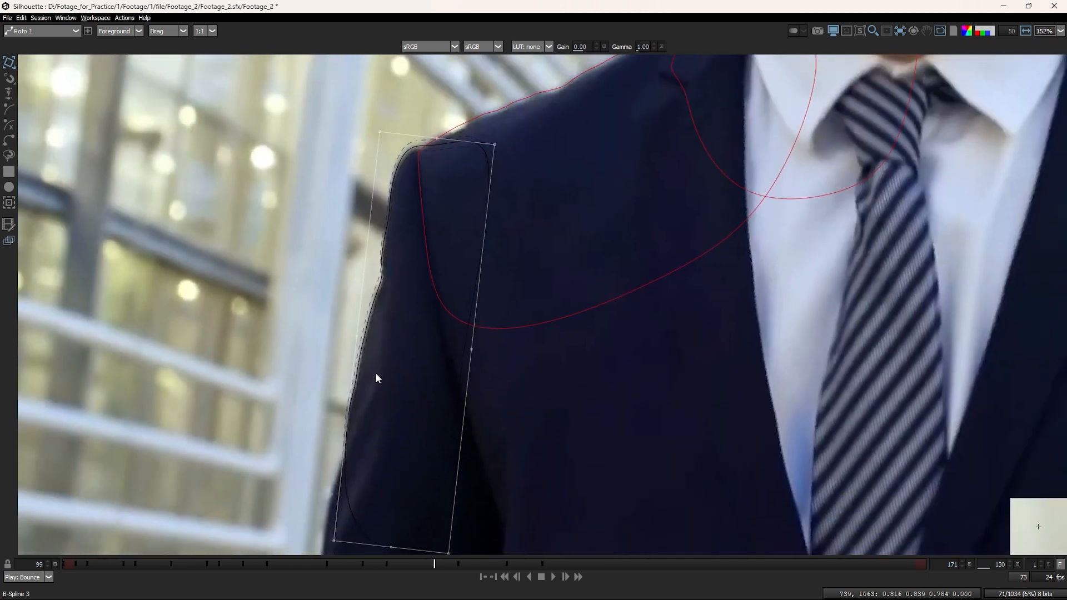
Step: Step between frames 132 and 126 to check the sleeve spline against the arm, and return to frame 130
key("x")
key("x")
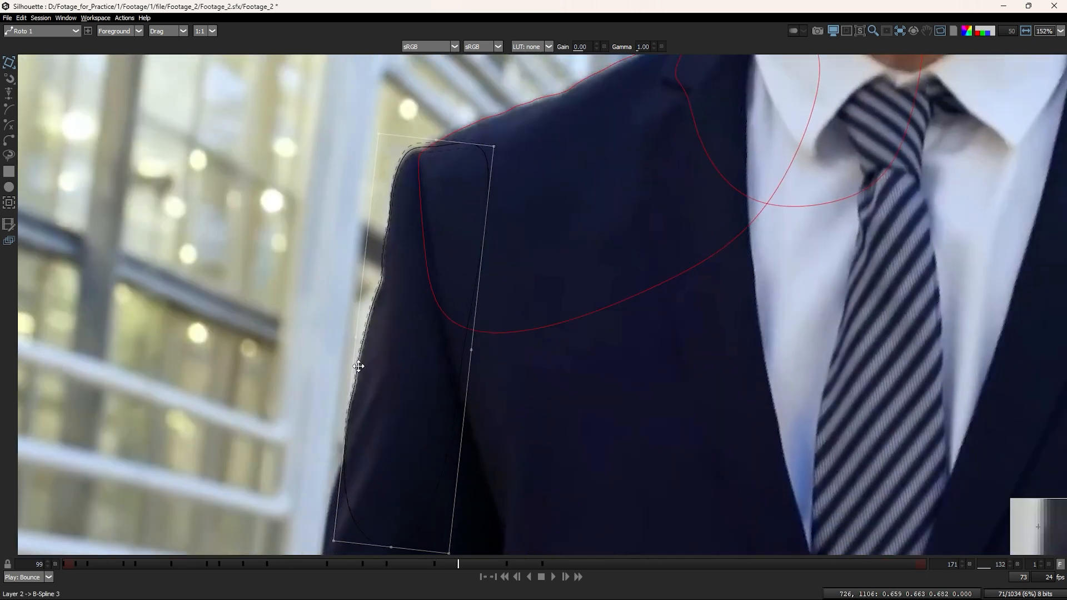
key("Left")
key("Left")
key("Left")
key("Left")
key("Left")
key("Left")
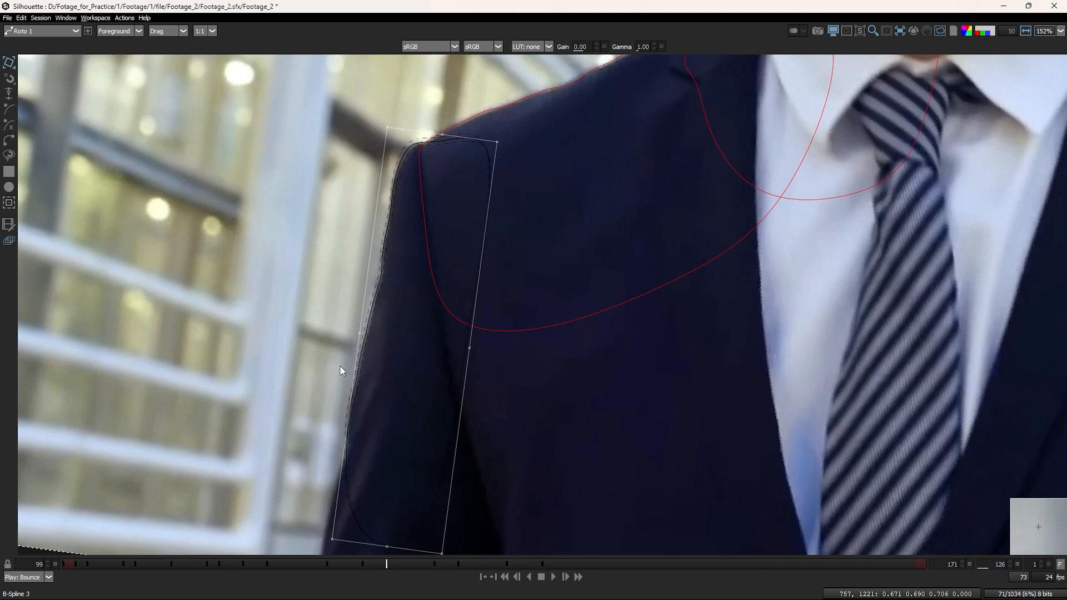
key("Right")
key("Right")
key("Right")
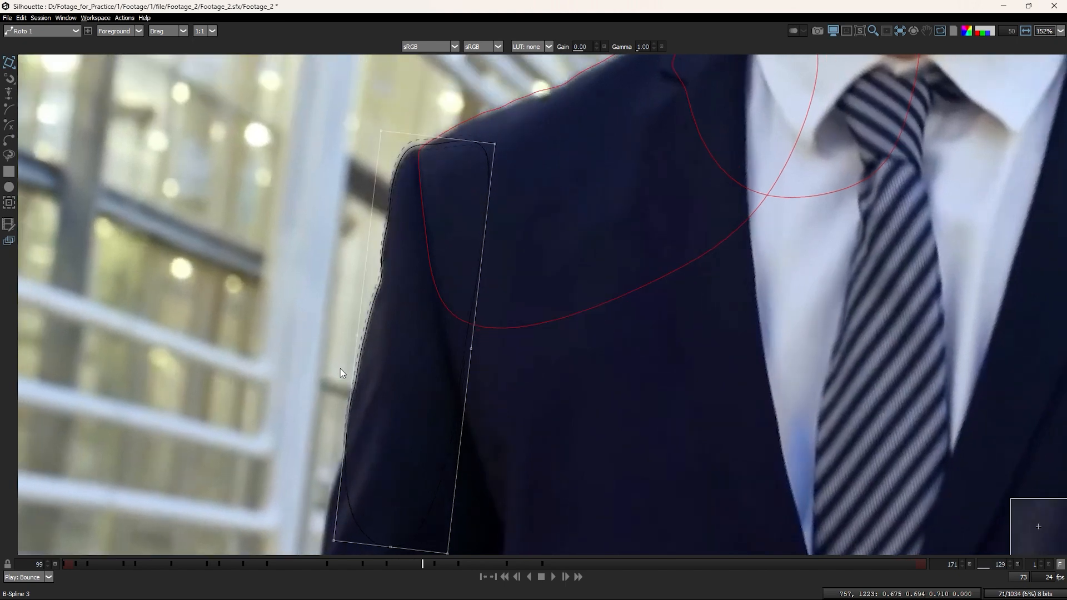
key("Right")
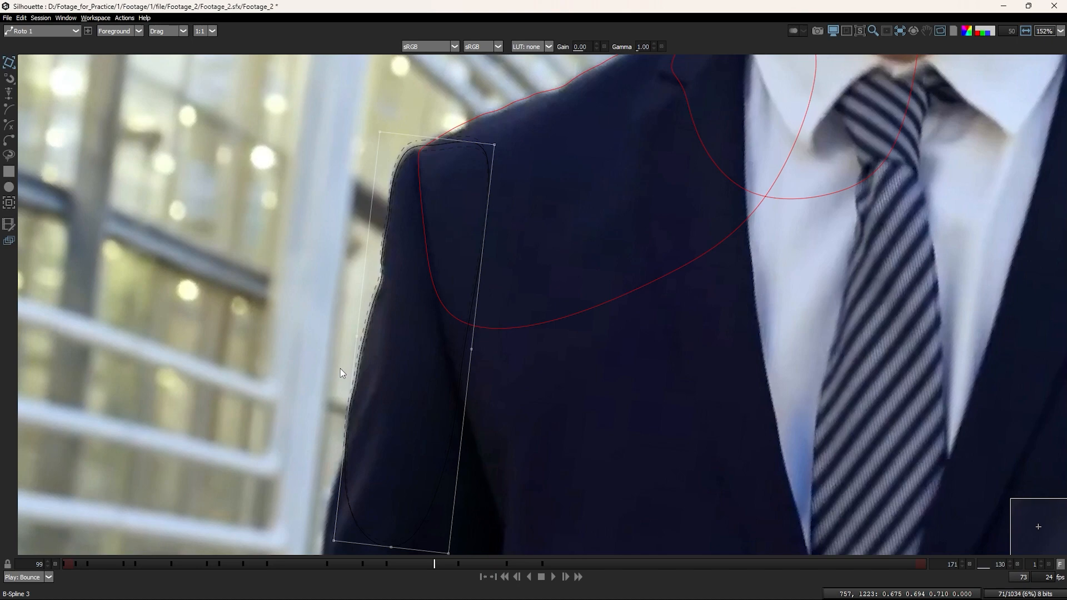
Step: Step forward to frame 136 and back to frame 132 to check how the sleeve spline follows the arm
key("Right")
key("Right")
key("Right")
key("Right")
key("Right")
key("Right")
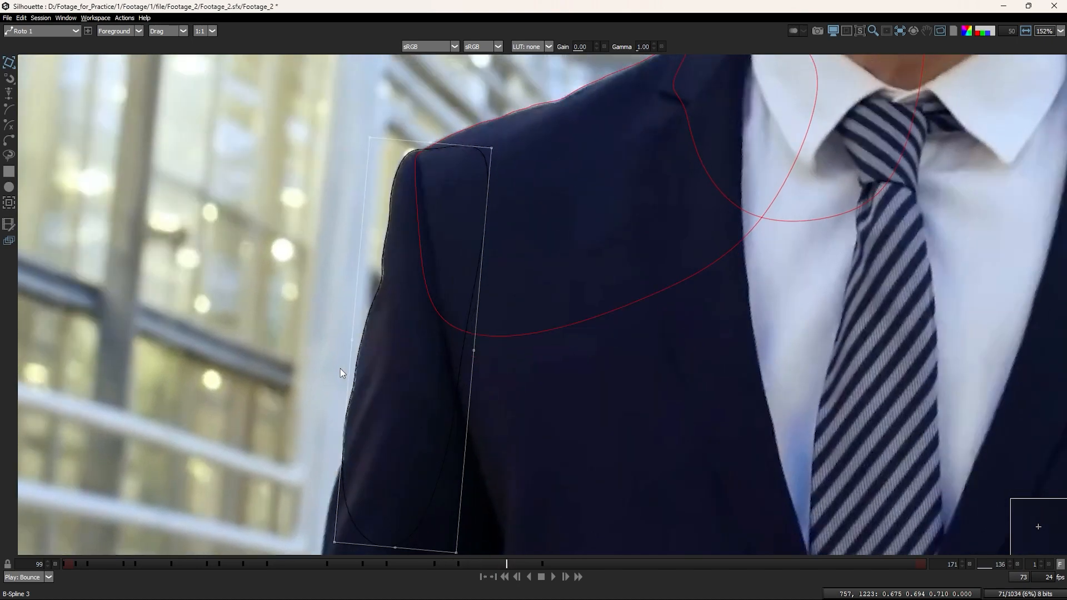
key("Left")
key("Left")
key("Left")
key("Left")
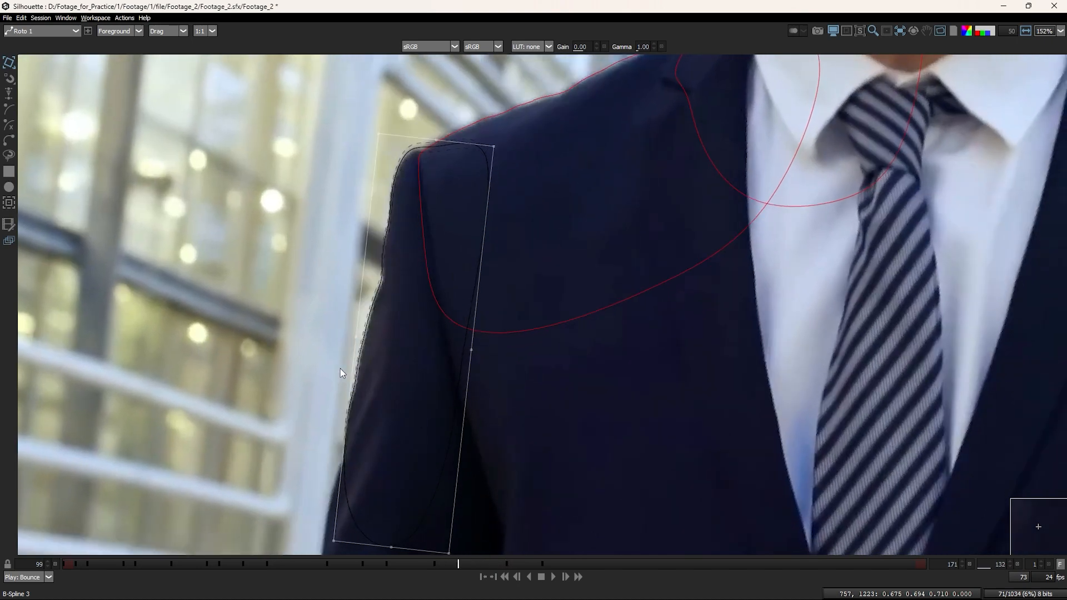
Step: Go to frame 134 and fit the lower sleeve's spline points to the arm's outer edge
key("Right")
key("Right")
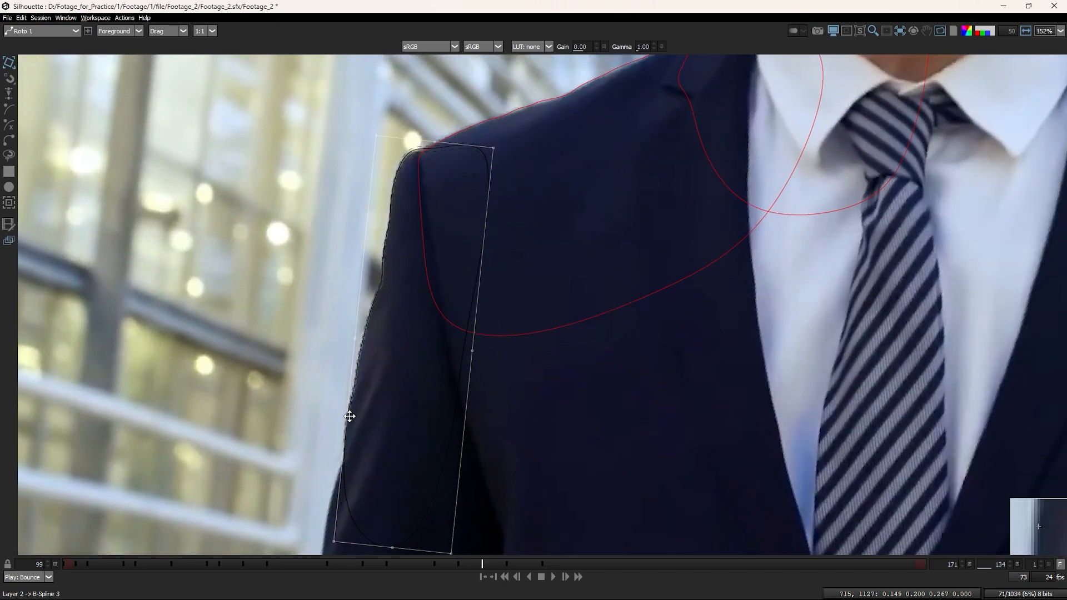
scroll(350, 417, "up", 3)
left_click_drag(317, 320, 618, 567)
left_click_drag(352, 299, 589, 572)
left_click_drag(446, 173, 410, 338)
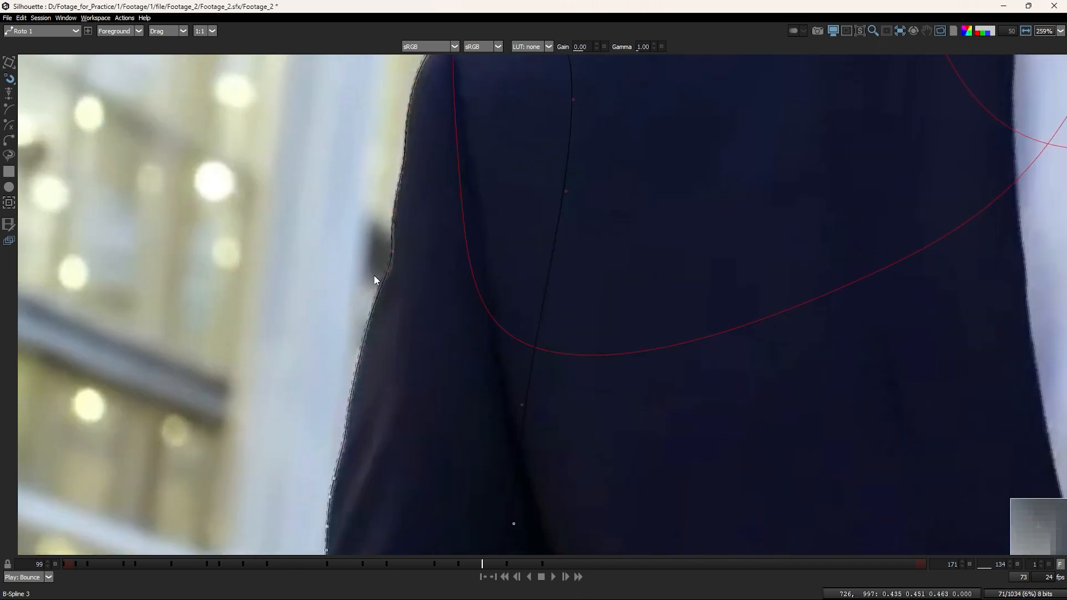
Step: Fit the spline points along the upper sleeve and its bend at frame 134, and reselect the sleeve spline
left_click_drag(373, 275, 374, 357)
left_click_drag(373, 303, 405, 345)
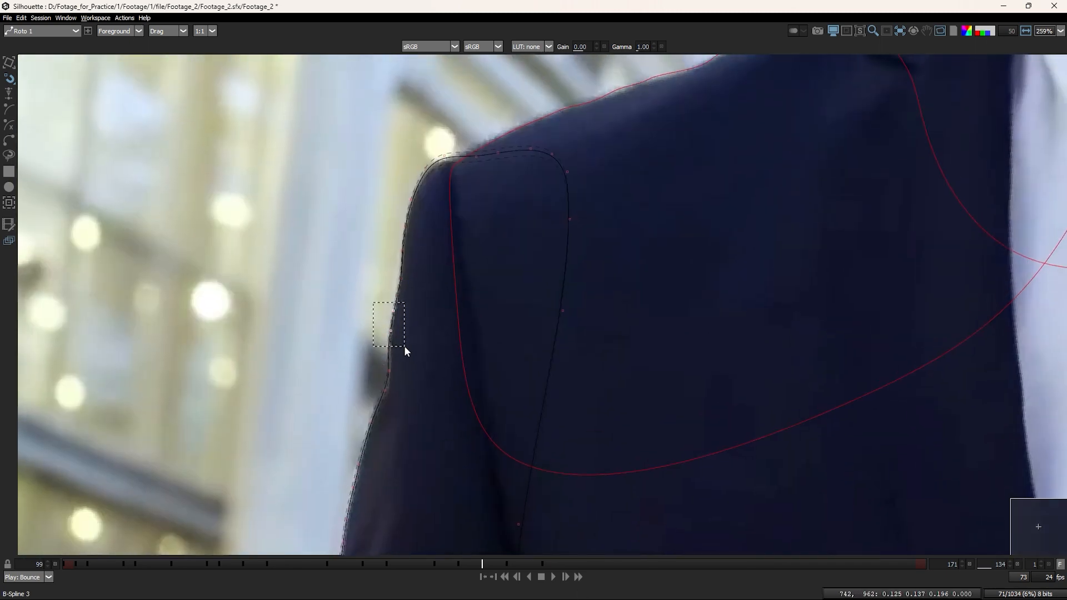
left_click_drag(408, 398, 372, 341)
left_click_drag(388, 247, 427, 333)
left_click(349, 360)
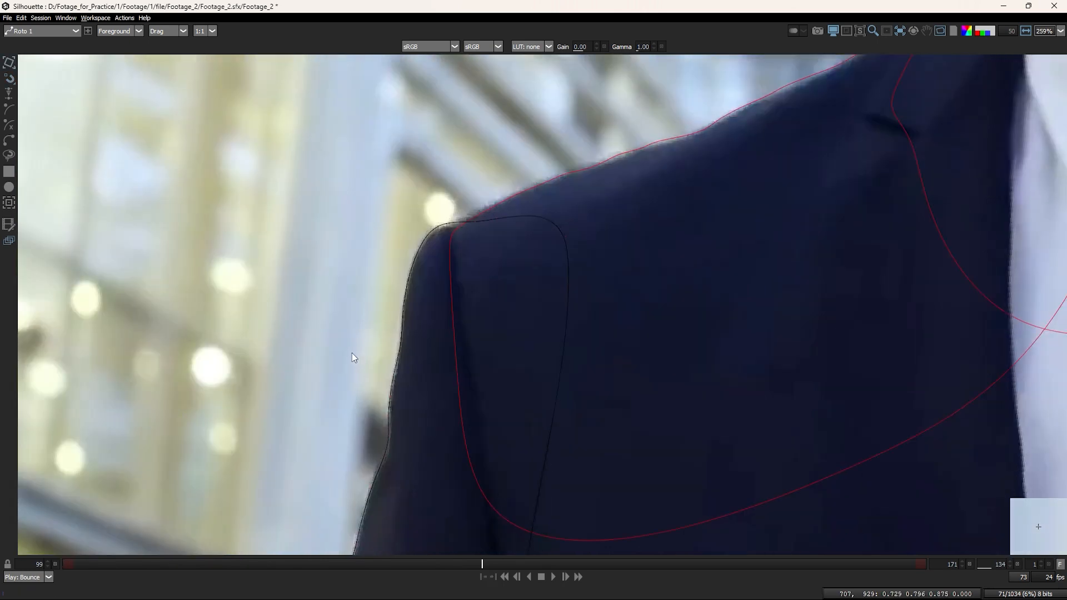
left_click_drag(352, 353, 405, 458)
left_click_drag(404, 458, 405, 369)
scroll(405, 369, "down", 3)
Step: Step from frame 134 through 136 to frame 138 to check the sleeve spline along the arm's edge
key("x")
key("x")
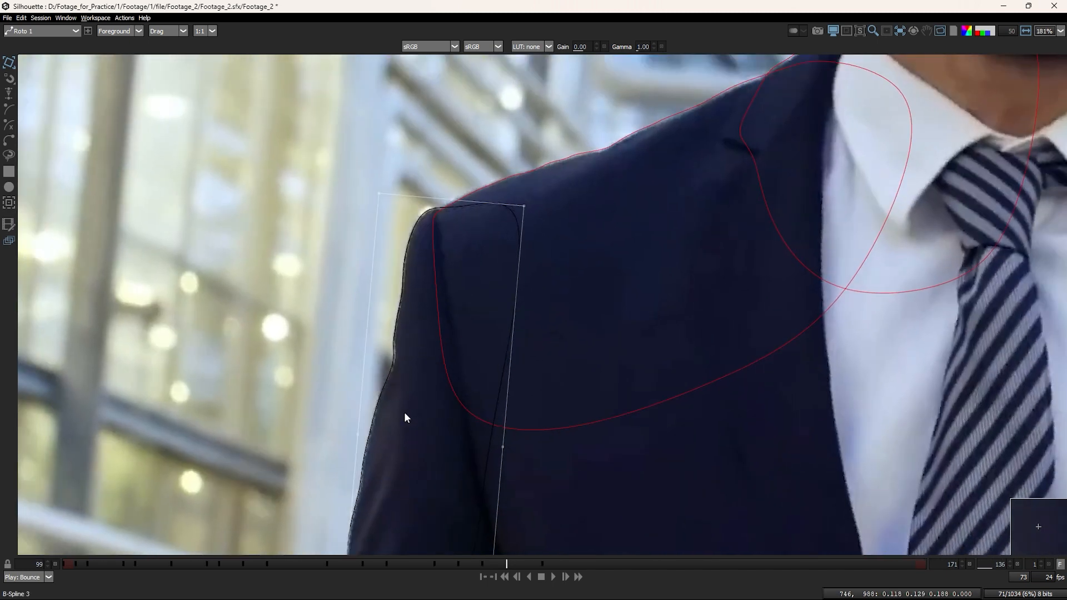
key("shift+z")
key("shift+z")
key("shift+x")
key("shift+x")
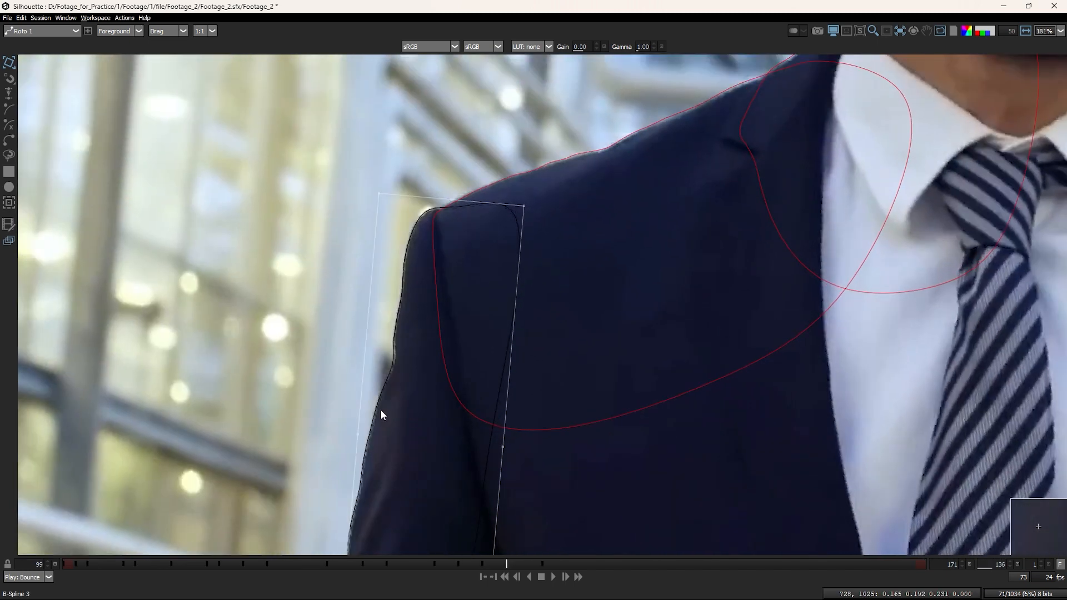
key("shift+x")
left_click_drag(384, 407, 423, 283)
scroll(424, 285, "down", 3)
key("z")
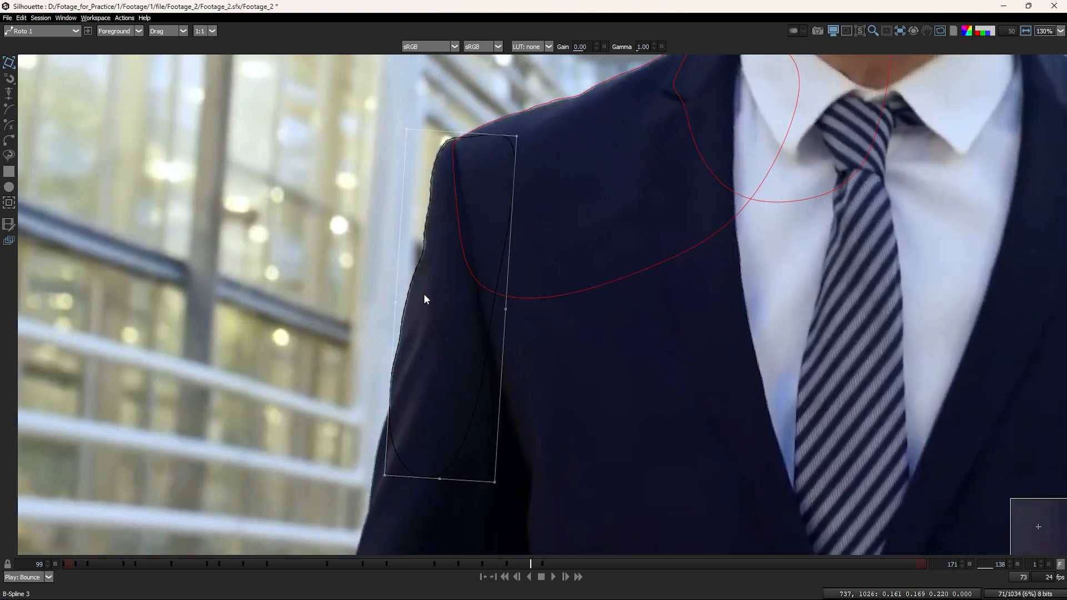
Step: Step forward to frame 142 and back to frame 139 to check the sleeve spline against the arm
key("x")
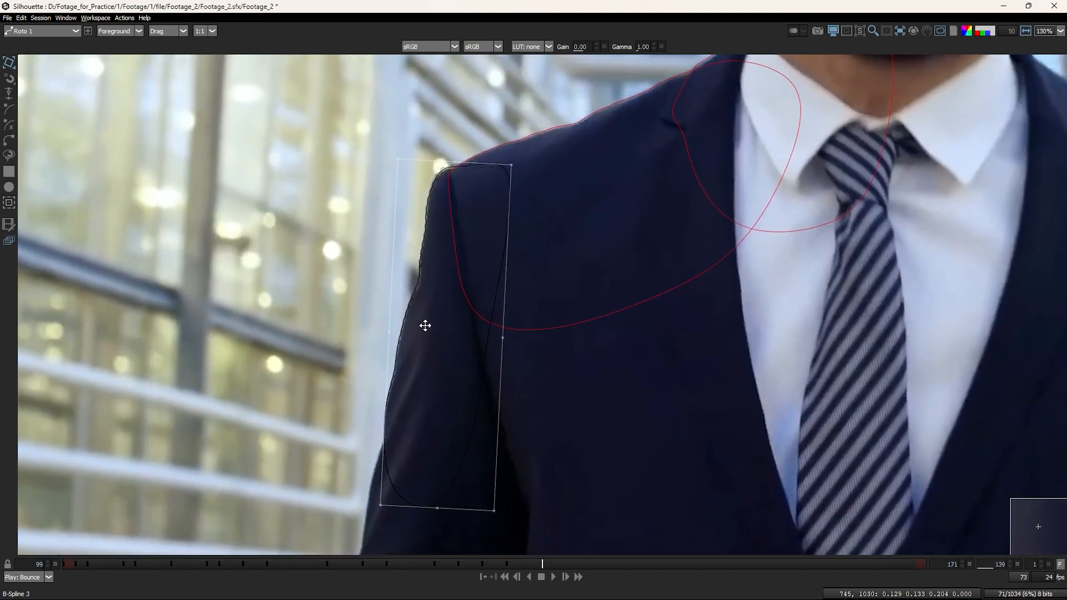
key("x")
key("x")
key("x")
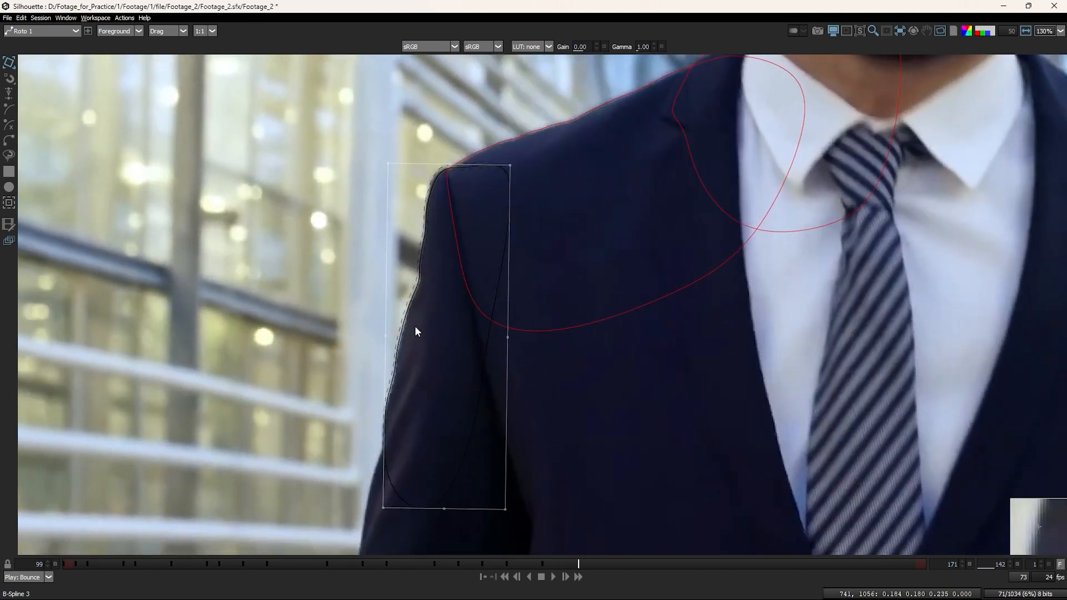
key("z")
key("z")
key("z")
scroll(415, 281, "up", 2)
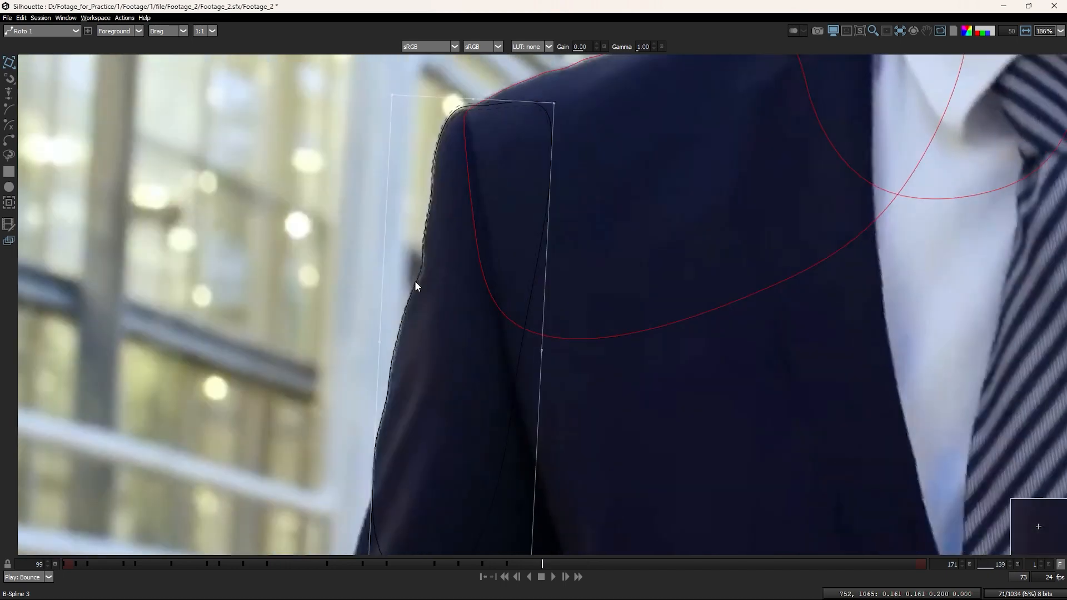
Step: Examine the sleeve outline up close from frame 139 to frame 144, and return to frame 139
key("x")
key("x")
key("x")
key("x")
key("x")
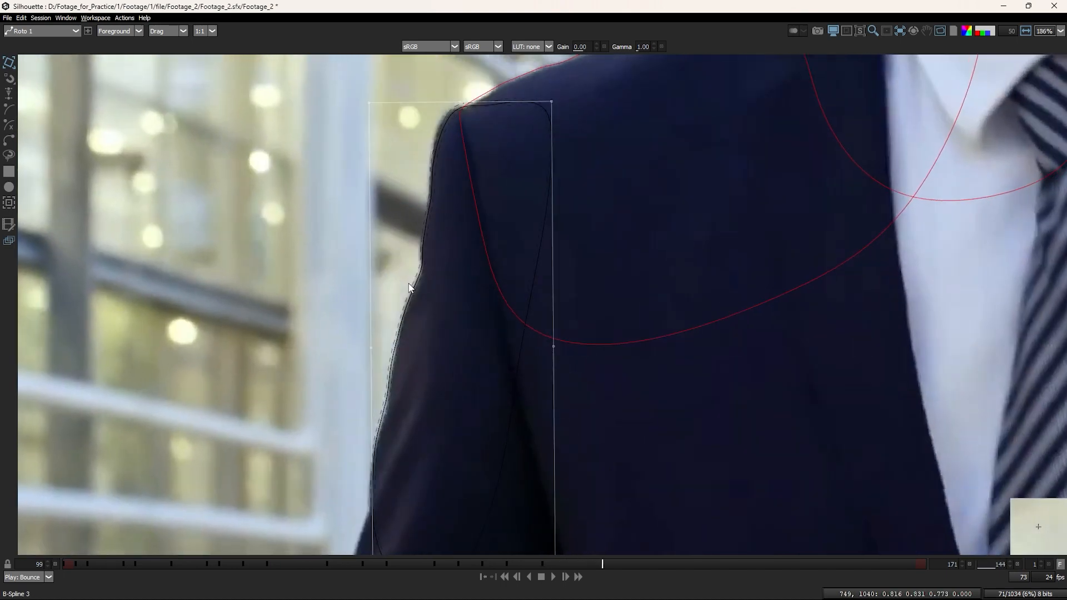
key("z")
key("z")
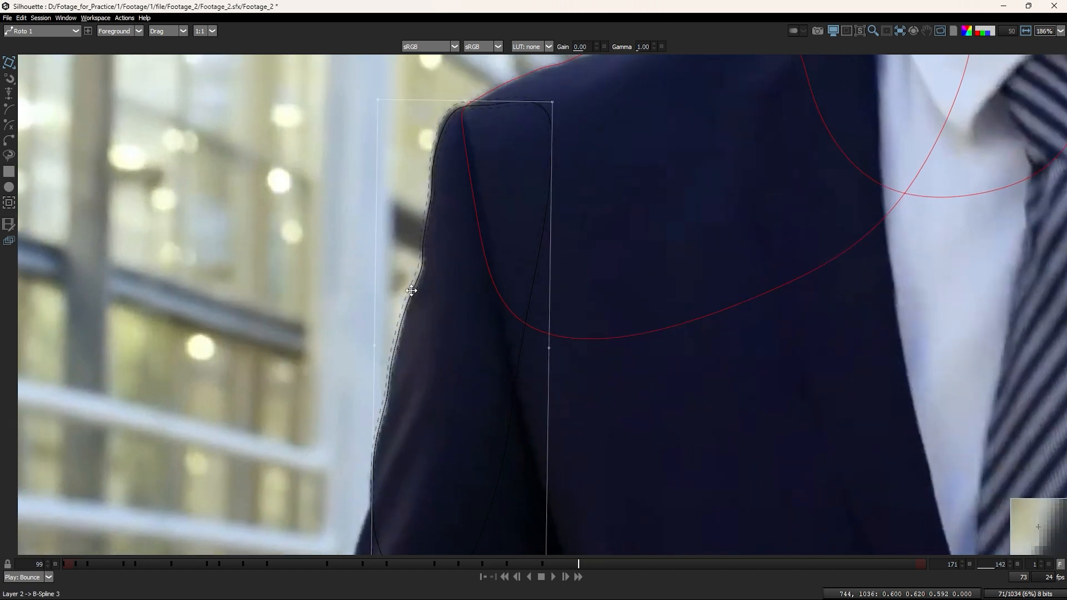
key("z")
key("z")
key("z")
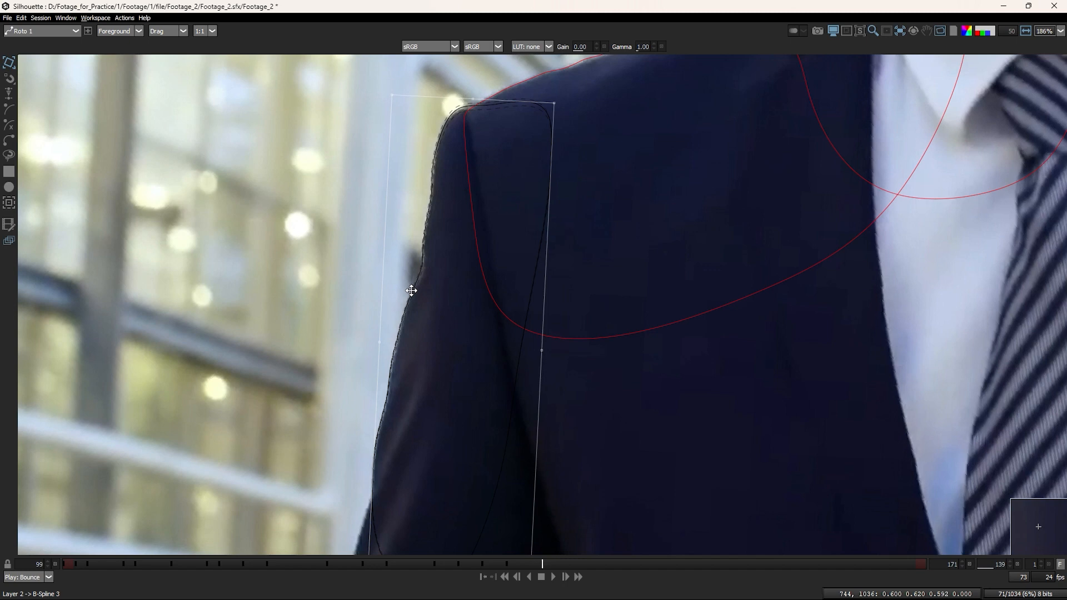
Step: Step from frame 139 to frame 146 to check where the sleeve spline drifts from the arm
key("x")
key("x")
key("x")
key("x")
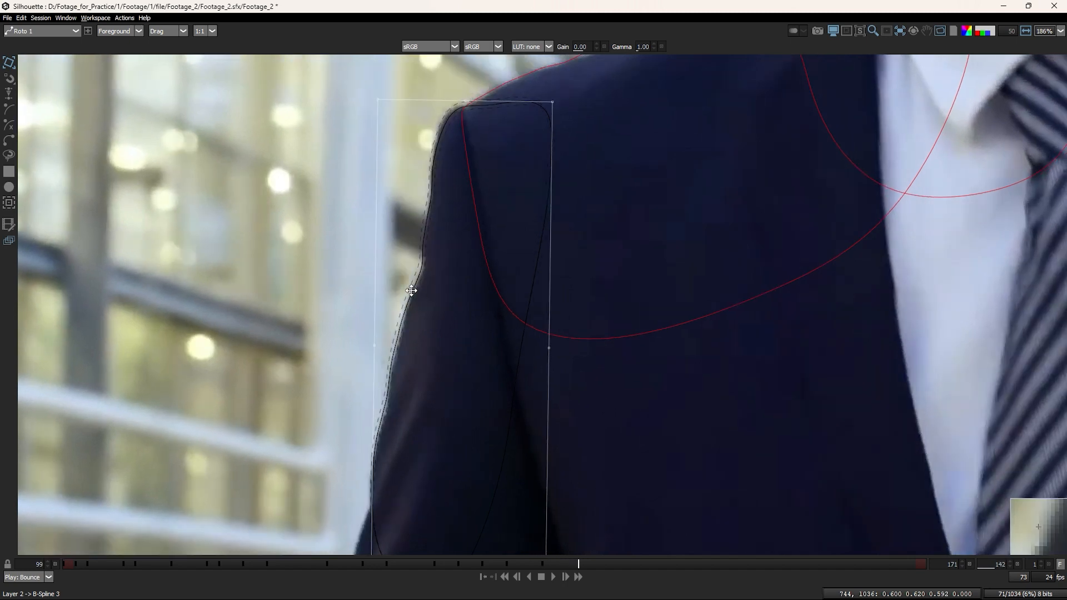
key("x")
key("x")
key("x")
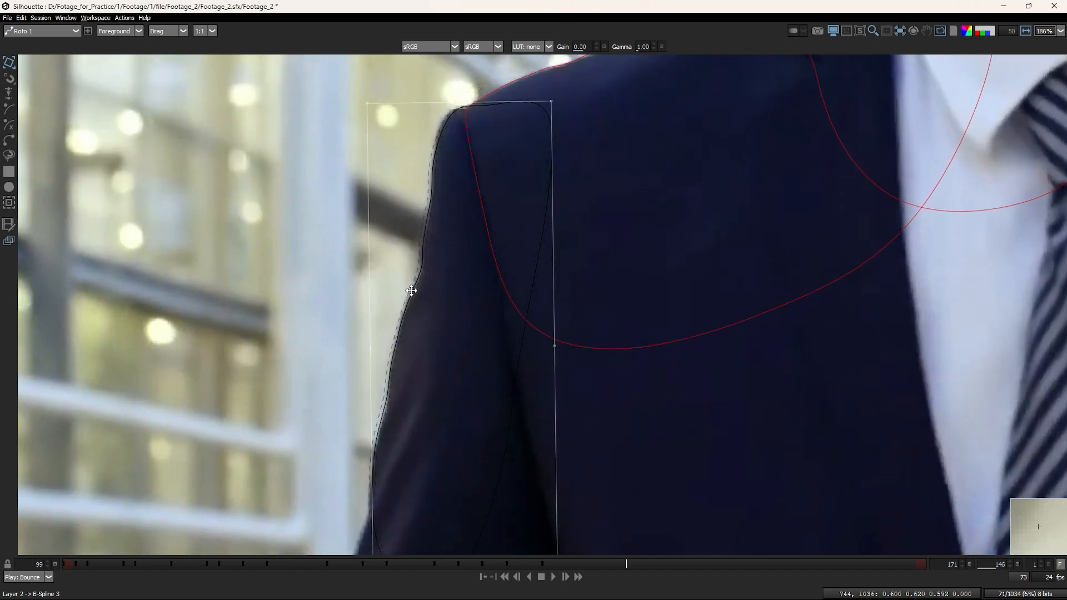
Step: Go to frame 145 and fit the lower sleeve's spline points to the arm's outer edge
key("z")
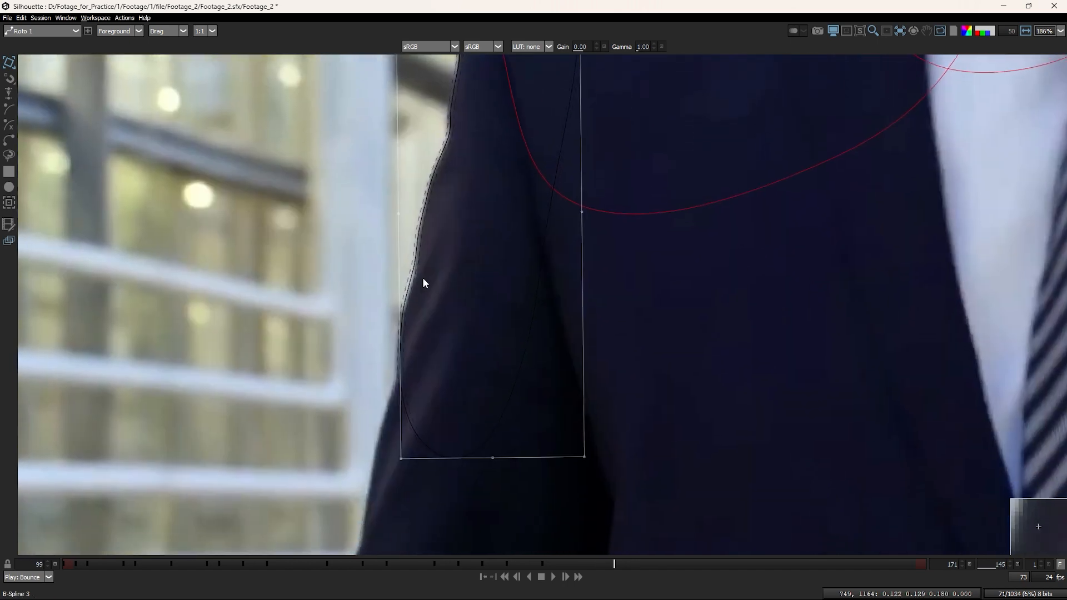
left_click(423, 346)
left_click_drag(365, 310, 489, 471)
scroll(422, 356, "up", 4)
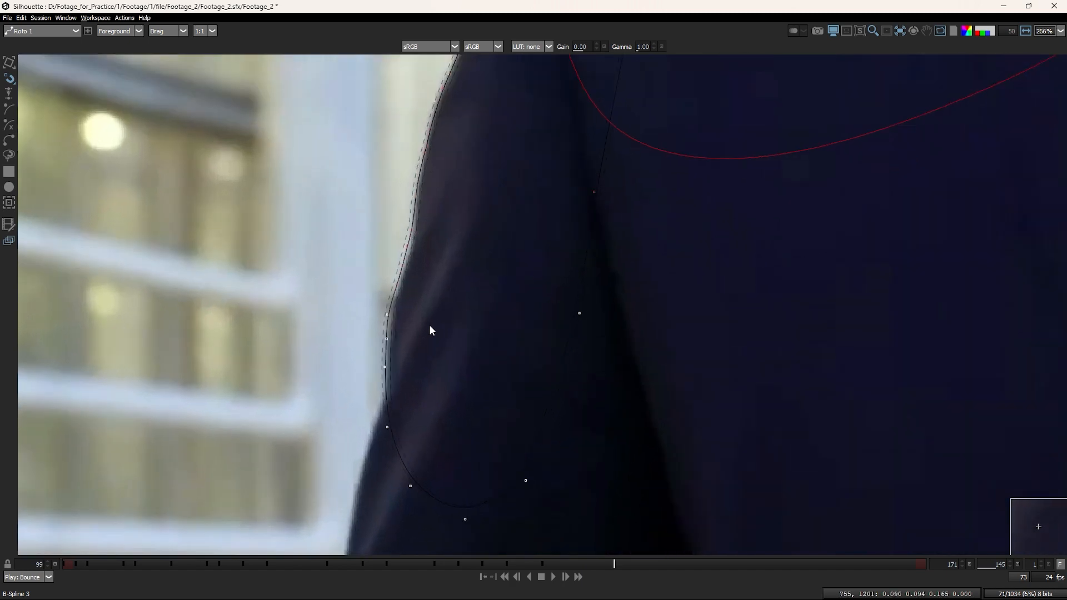
left_click_drag(462, 308, 318, 451)
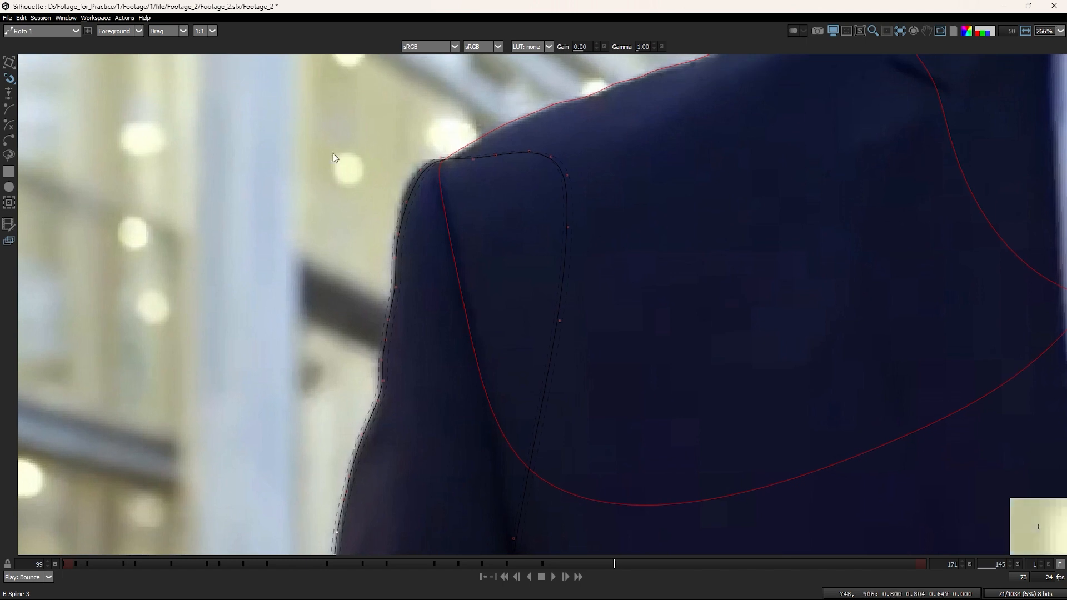
Step: At frame 145, fit the sleeve spline's shoulder and upper-arm points to the jacket's outer edge
left_click_drag(346, 100, 563, 236)
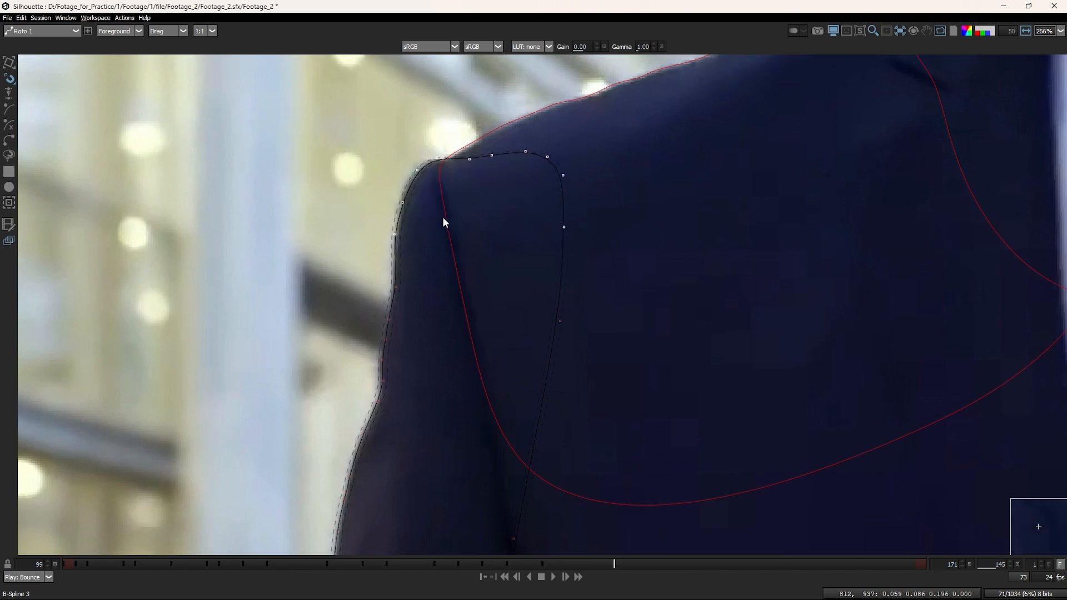
left_click_drag(391, 124, 563, 213)
left_click_drag(414, 293, 390, 281)
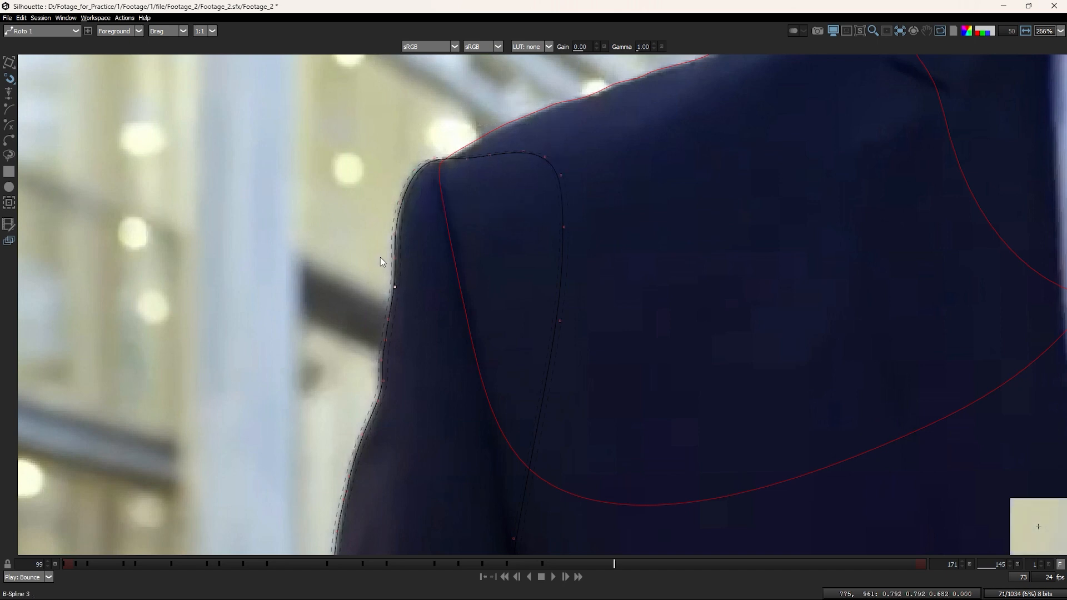
left_click_drag(375, 228, 402, 321)
scroll(401, 323, "up", 2)
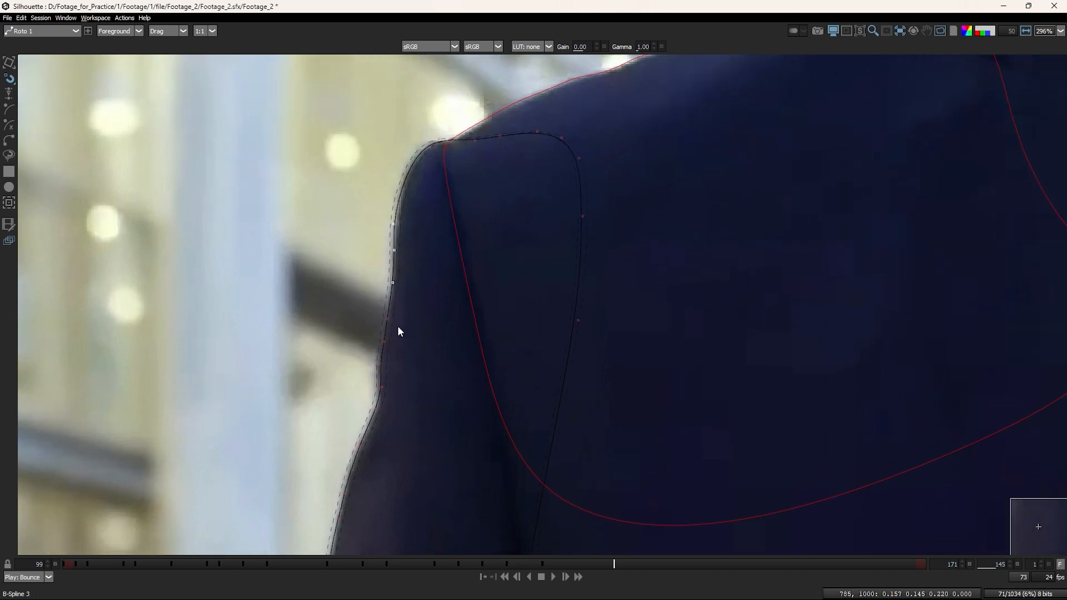
mouse_move(339, 299)
left_mouse_down()
mouse_move(421, 395)
mouse_move(339, 307)
left_mouse_up()
left_click_drag(382, 382, 393, 331)
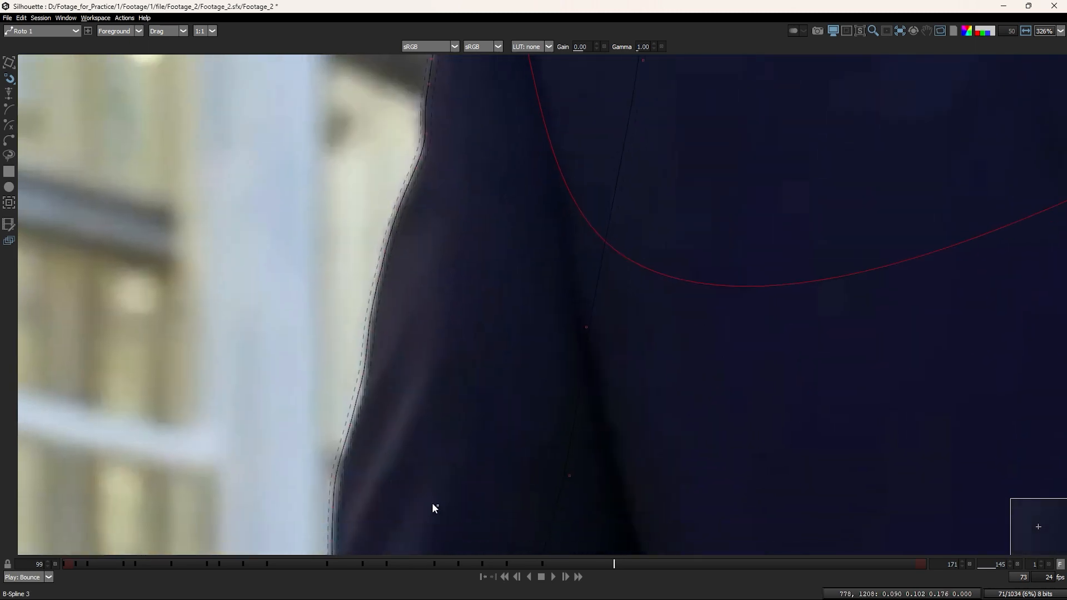
Step: Nudge the lower sleeve's spline points at frame 145 onto the forearm's outer edge
left_click_drag(439, 506, 280, 332)
key("Right")
left_click_drag(370, 457, 392, 248)
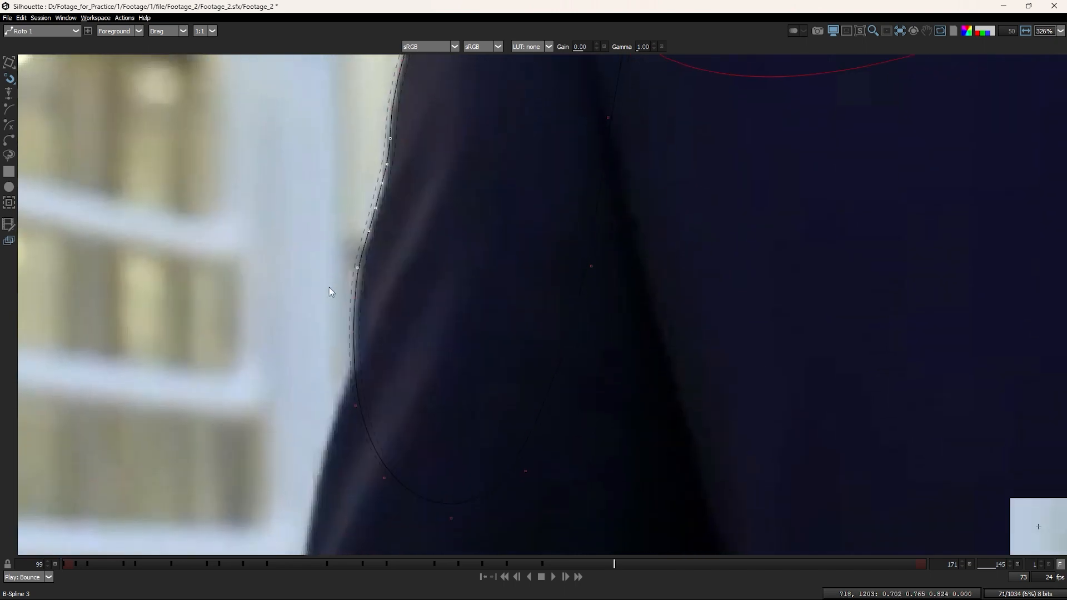
left_click_drag(318, 265, 613, 595)
left_click_drag(418, 282, 409, 482)
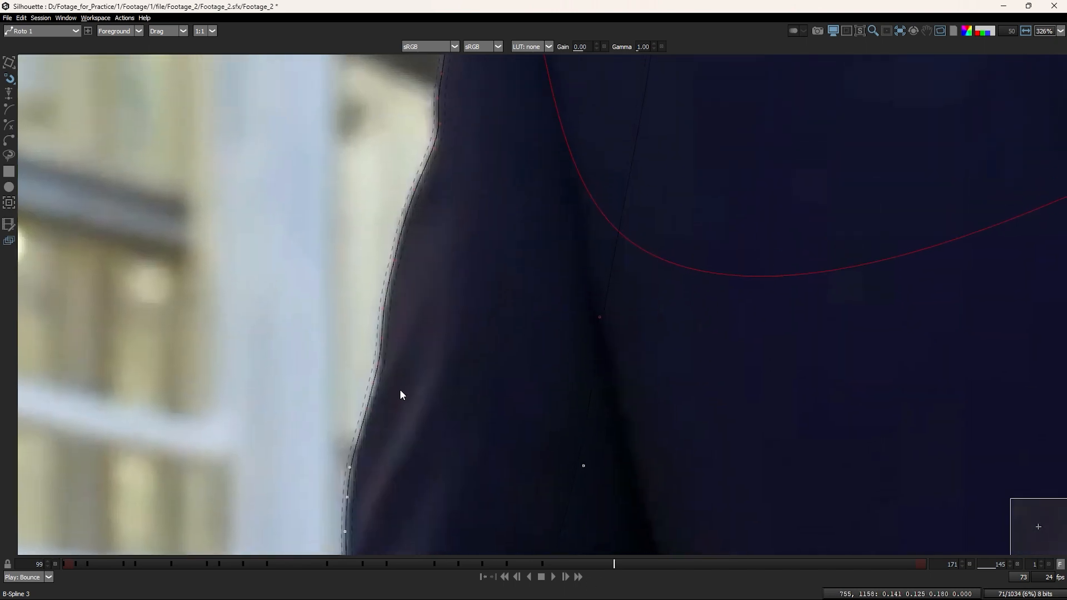
left_click_drag(404, 387, 333, 312)
left_click_drag(386, 271, 368, 424)
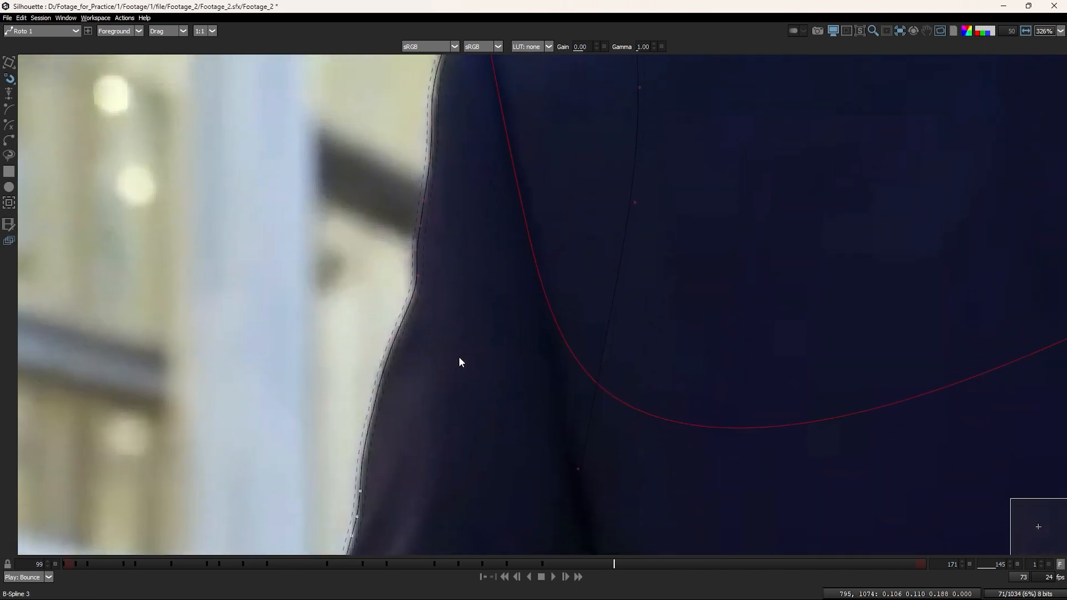
Step: Refine the sleeve spline's elbow, upper-arm and shoulder-top points at frame 145 against the jacket edge
left_click_drag(450, 290, 445, 427)
left_click_drag(383, 236, 452, 425)
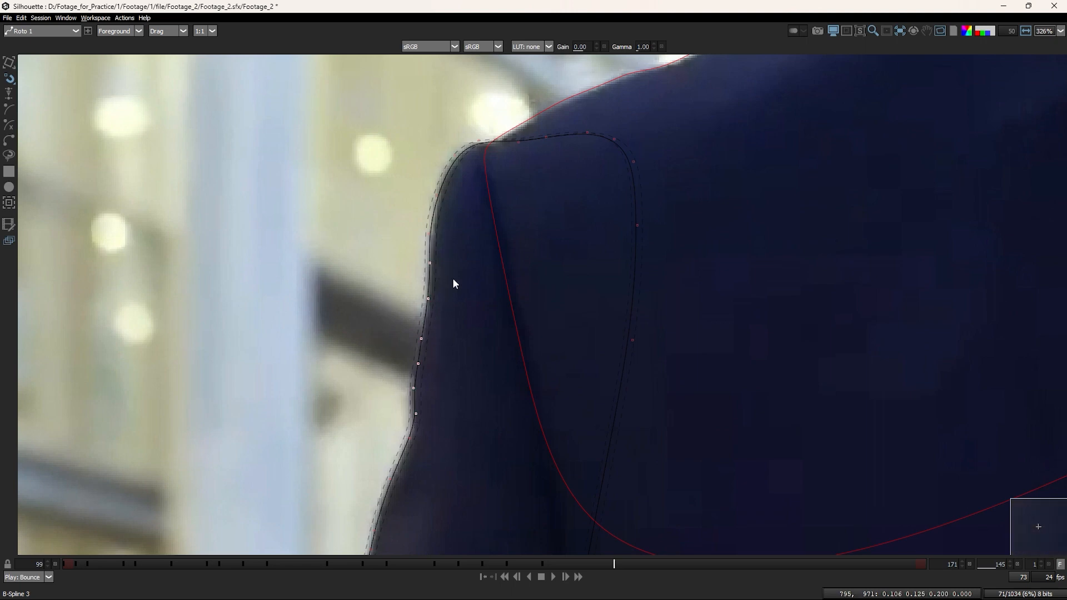
left_click_drag(435, 194, 655, 298)
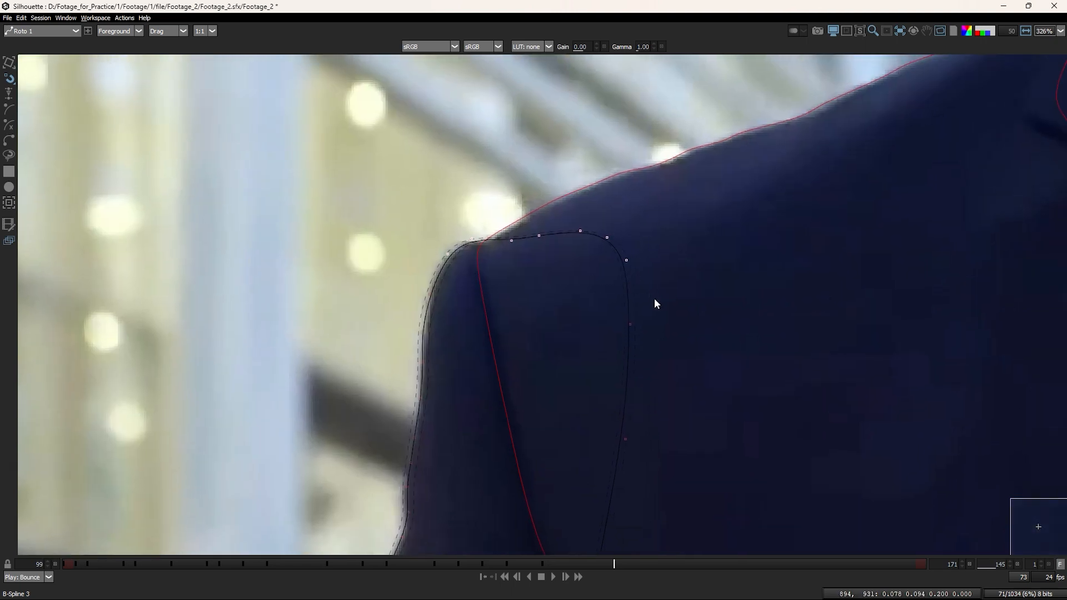
left_click_drag(523, 342, 527, 293)
scroll(486, 377, "down", 3)
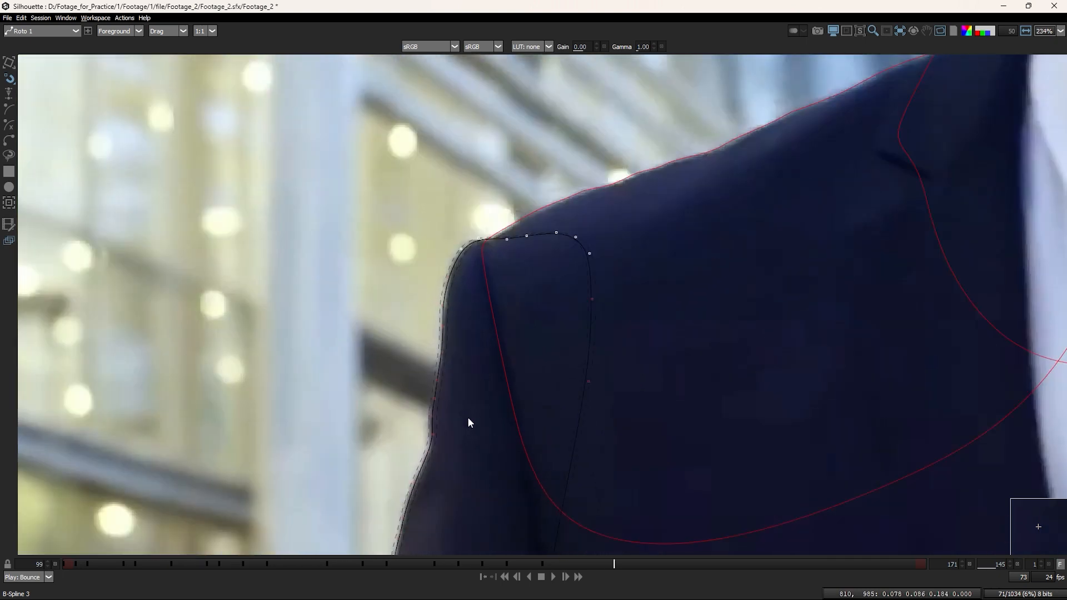
left_click_drag(378, 374, 442, 496)
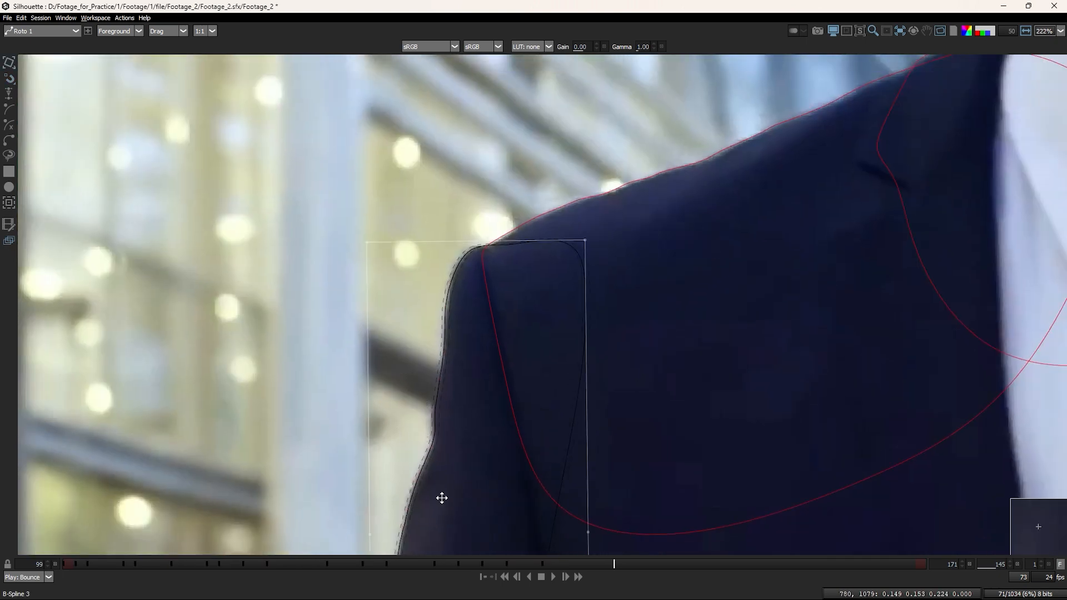
Step: Step back several frames from 145 and return, and go back to frame 142, checking the sleeve spline against the arm
key("Left")
key("Left")
key("Left")
key("Left")
key("Left")
key("Left")
key("Right")
key("Right")
key("Right")
key("Right")
key("Right")
key("Right")
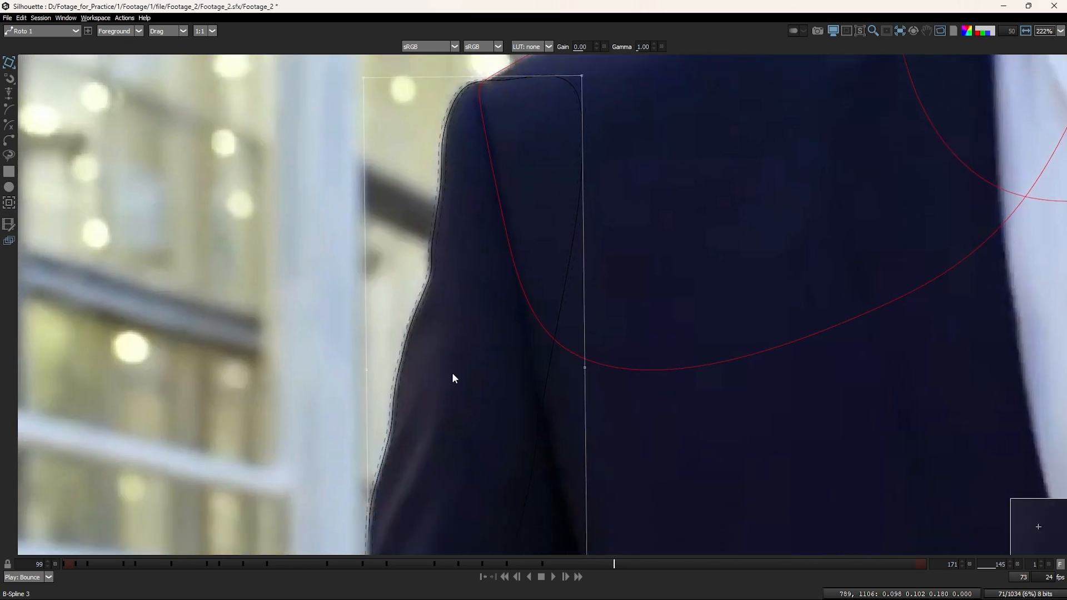
scroll(453, 379, "down", 2)
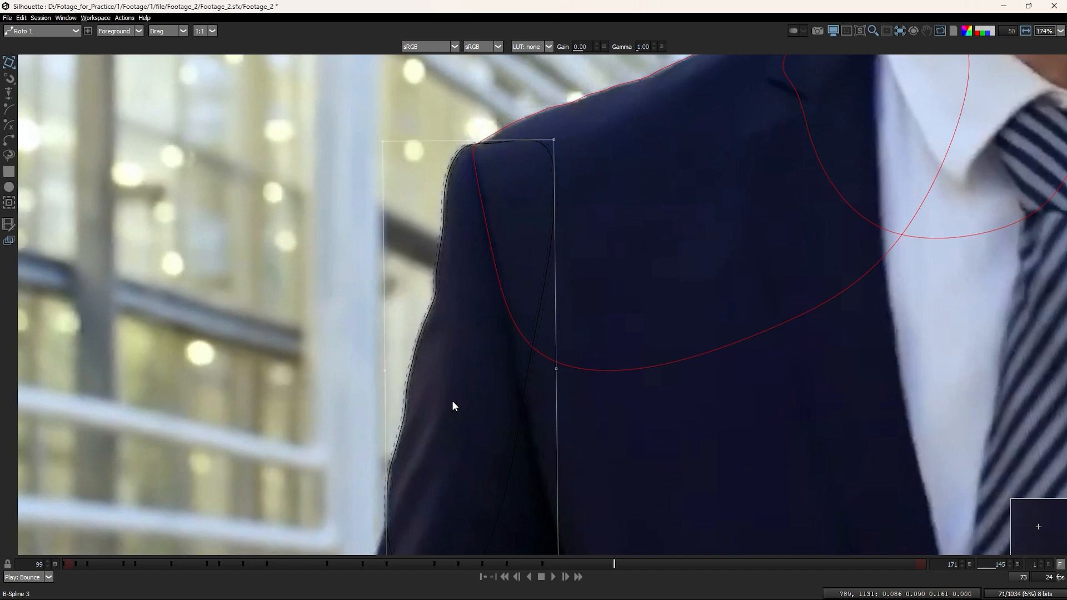
left_click_drag(338, 307, 415, 423)
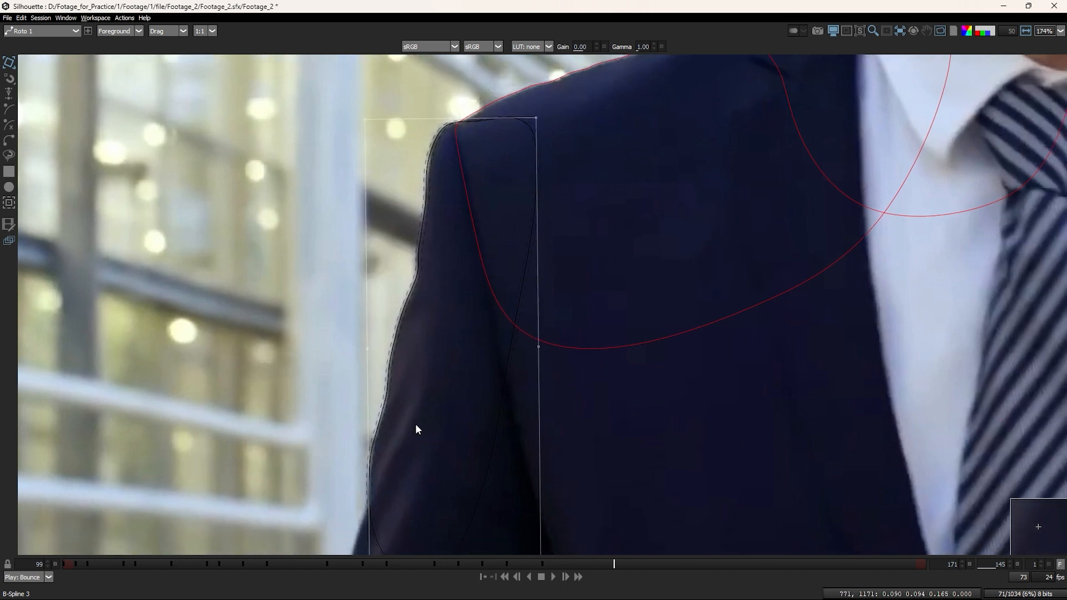
key("z")
key("z")
key("z")
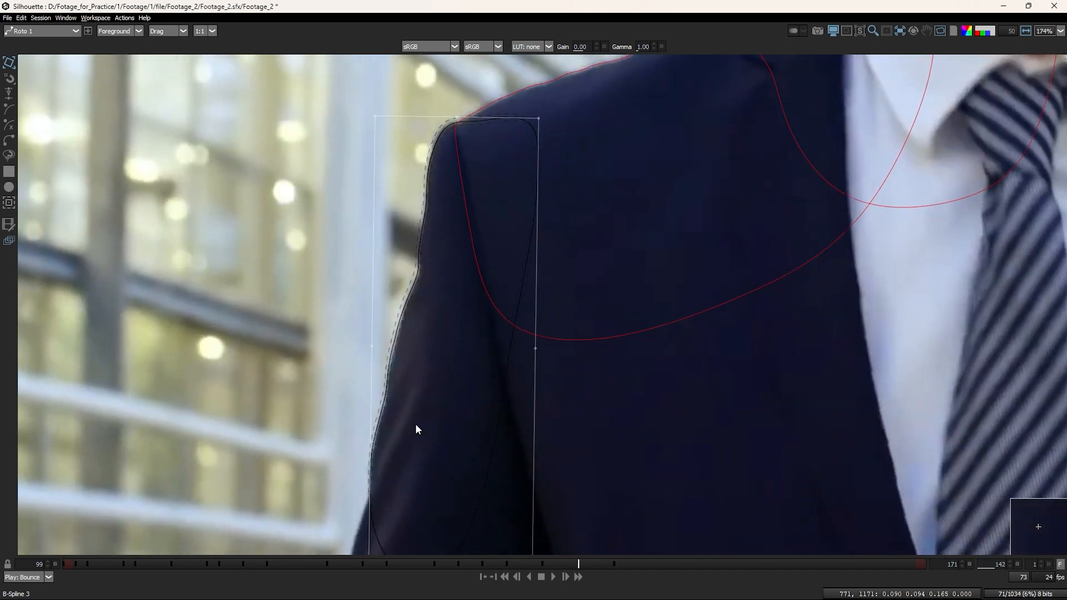
Step: Go to frame 143 and shift the sleeve spline's lower-arm and shoulder points onto the jacket's edge
key("x")
scroll(420, 430, "up", 3)
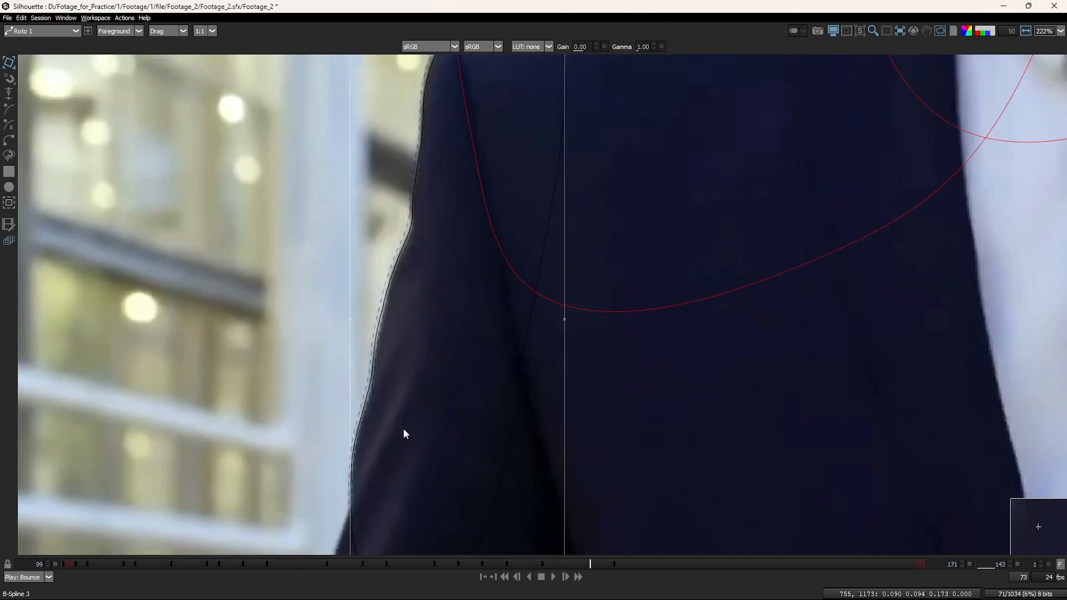
left_click_drag(317, 179, 553, 549)
key("Right")
left_click_drag(480, 114, 459, 365)
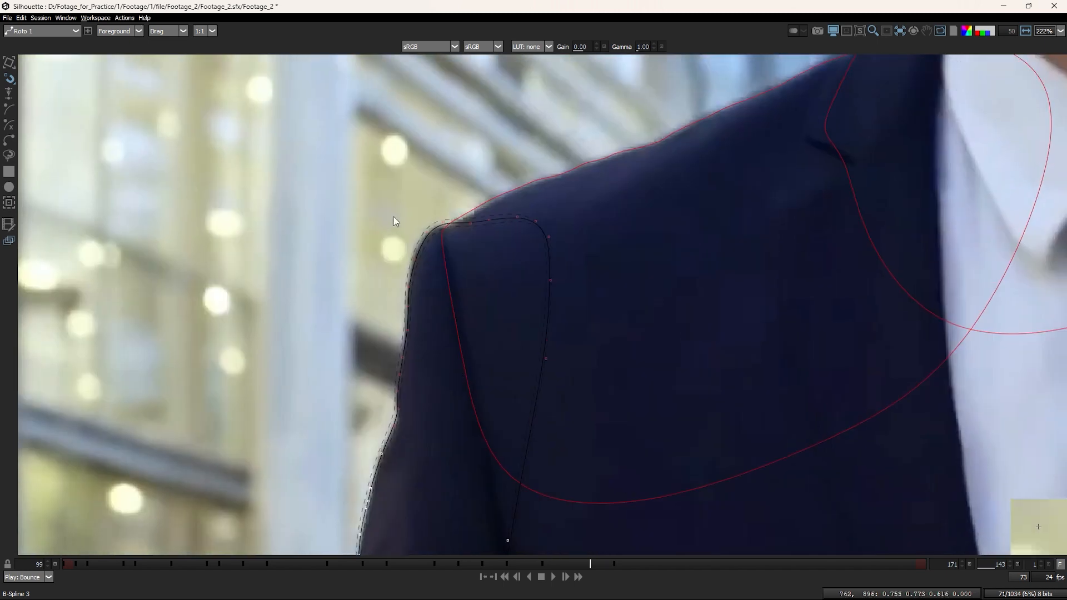
left_click_drag(349, 156, 594, 418)
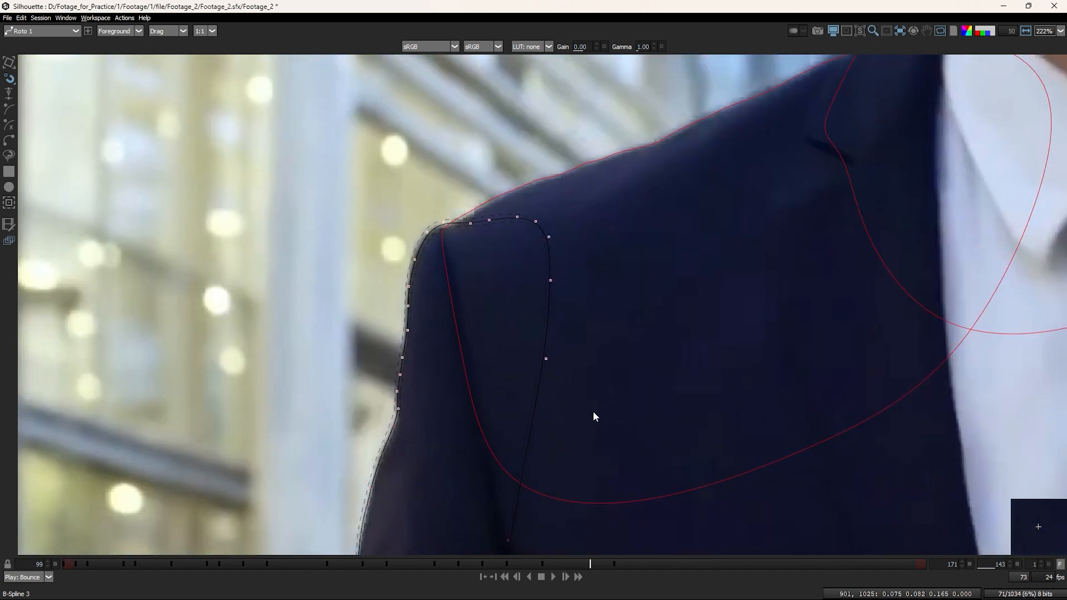
left_click_drag(437, 209, 441, 229)
scroll(445, 244, "up", 3)
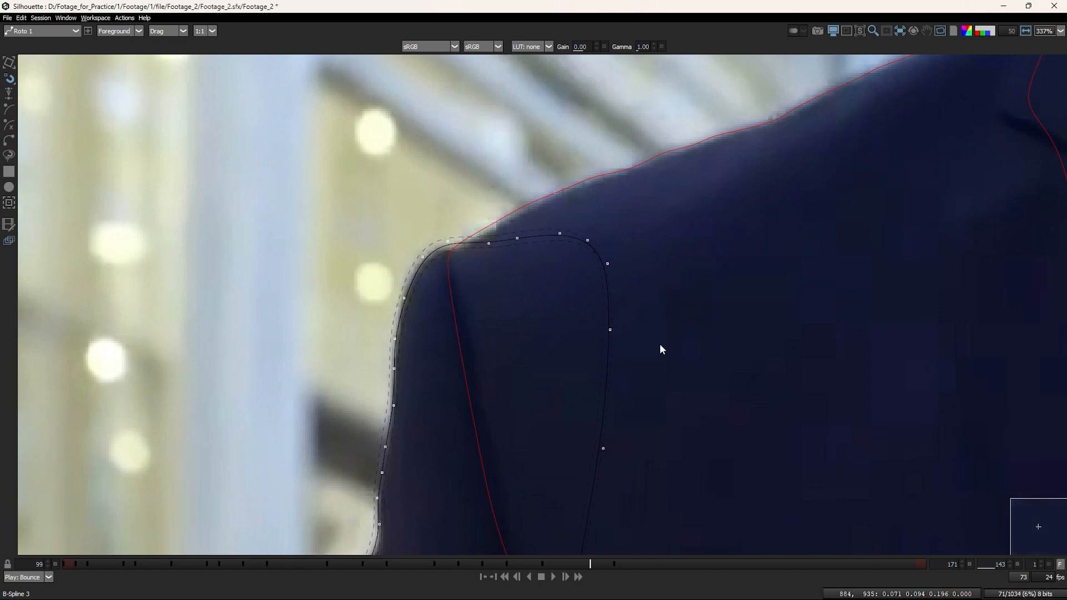
mouse_move(688, 349)
left_mouse_down()
mouse_move(423, 219)
mouse_move(432, 361)
mouse_move(438, 219)
left_mouse_up()
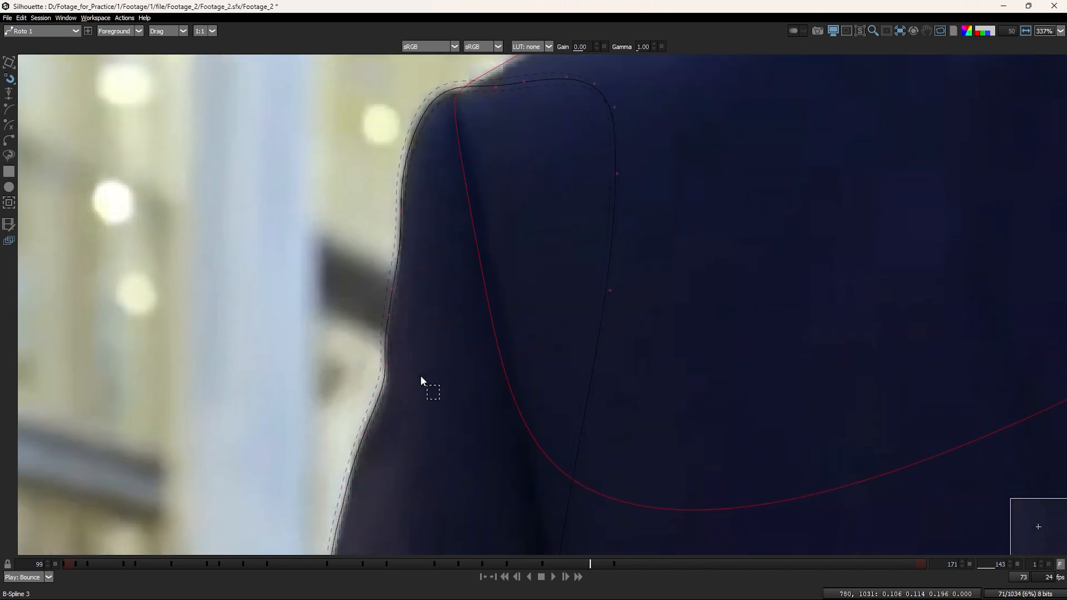
Step: Fit the sleeve spline's upper-arm and elbow points to the arm's outer edge at frame 143
left_click_drag(420, 380, 359, 196)
left_click_drag(448, 354, 475, 276)
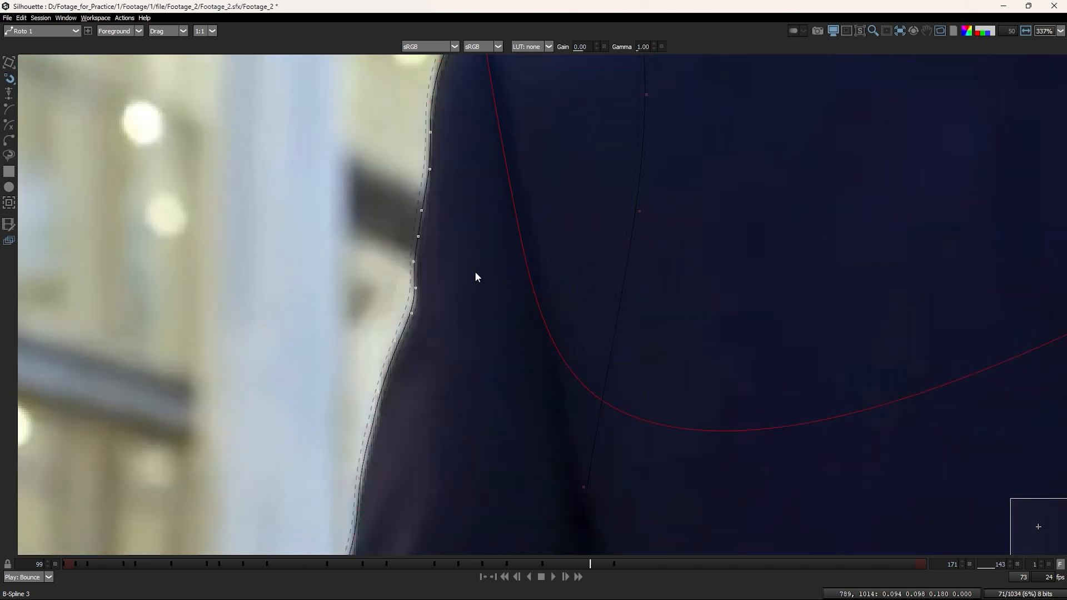
left_click_drag(436, 515, 350, 340)
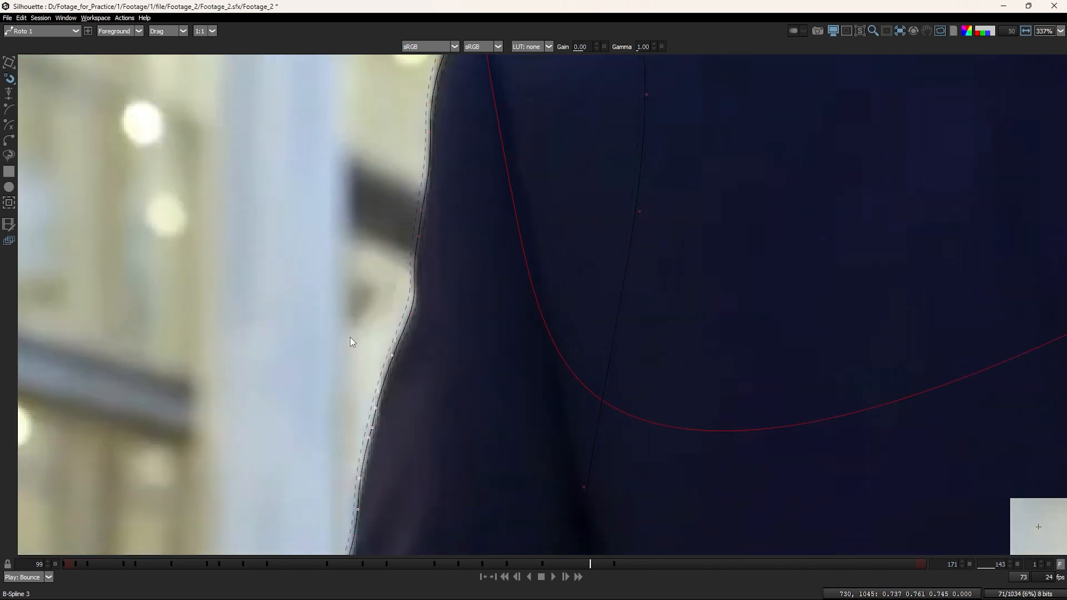
left_click(350, 338)
left_click_drag(396, 236, 426, 267)
left_click_drag(436, 247, 384, 179)
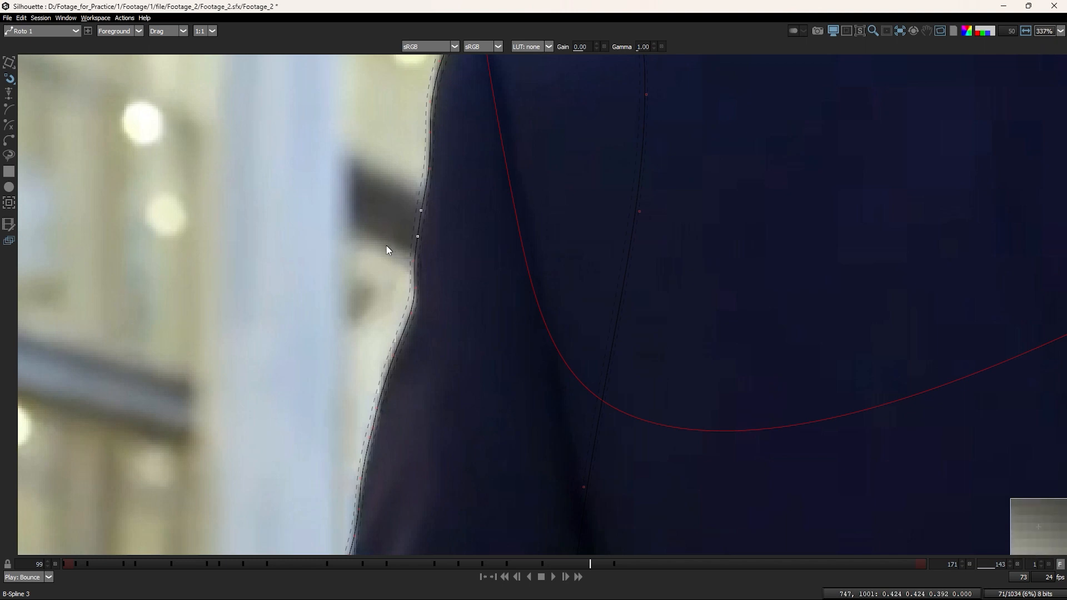
left_click_drag(386, 245, 432, 336)
key("Right")
Step: Nudge the lower sleeve's edge point at frame 143 inward onto the forearm outline
left_click_drag(364, 513, 358, 293)
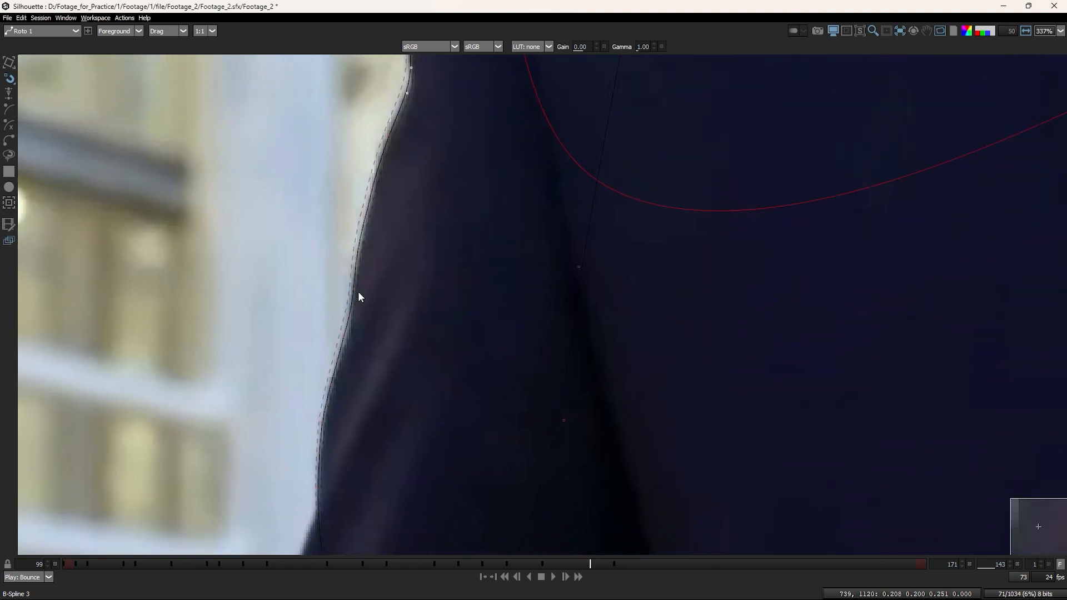
left_click_drag(316, 323, 365, 358)
key("Right")
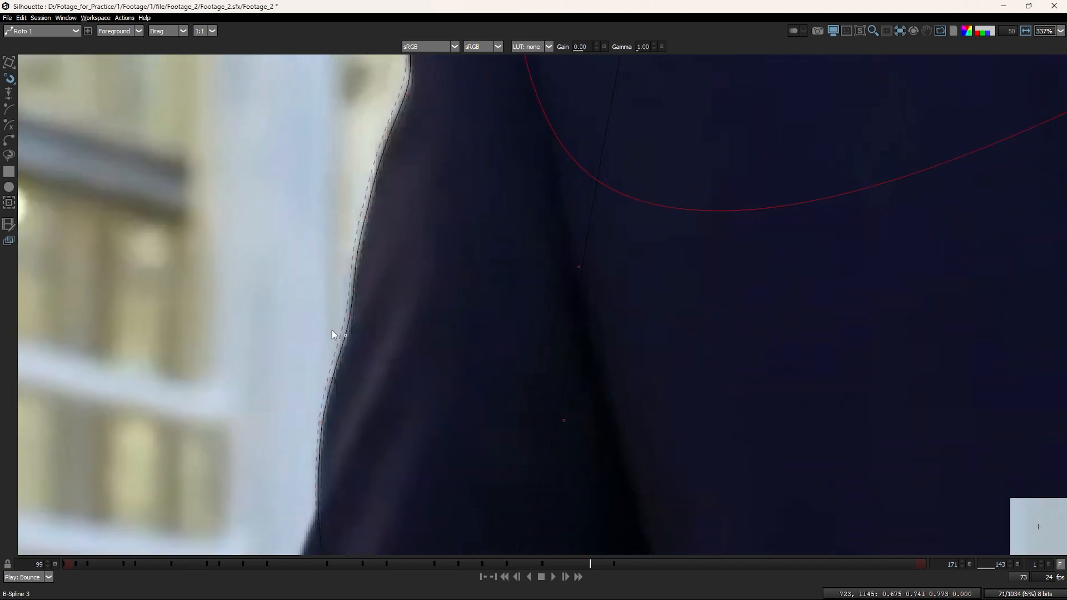
Step: Step back and forth between frames 143 and 145 to check how the sleeve spline follows the arm
scroll(403, 315, "down", 1)
scroll(408, 232, "down", 1)
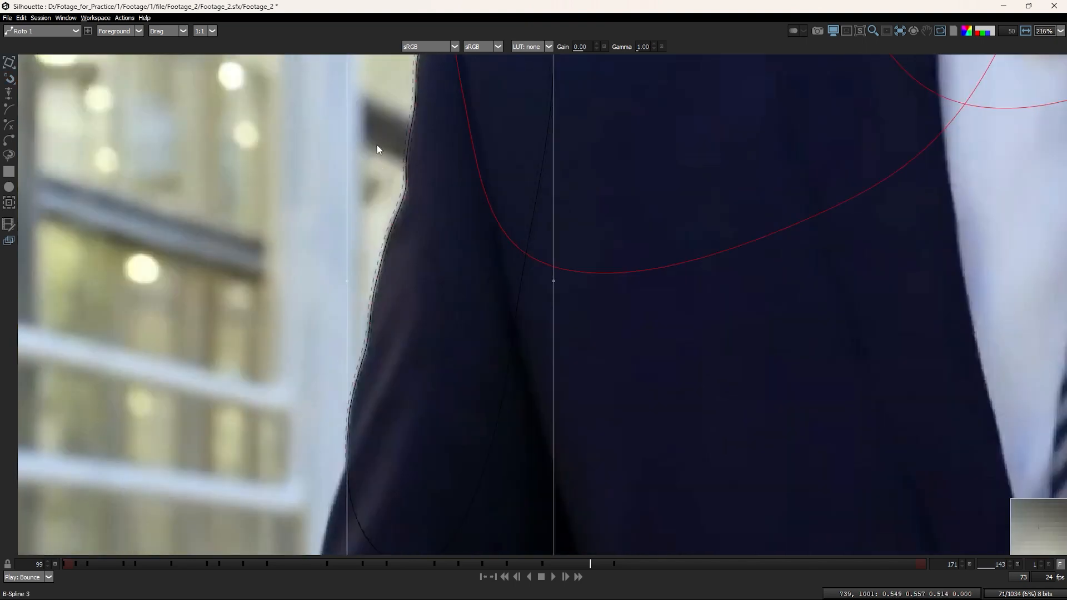
left_click_drag(455, 141, 412, 346)
scroll(414, 284, "down", 2)
key("x")
key("x")
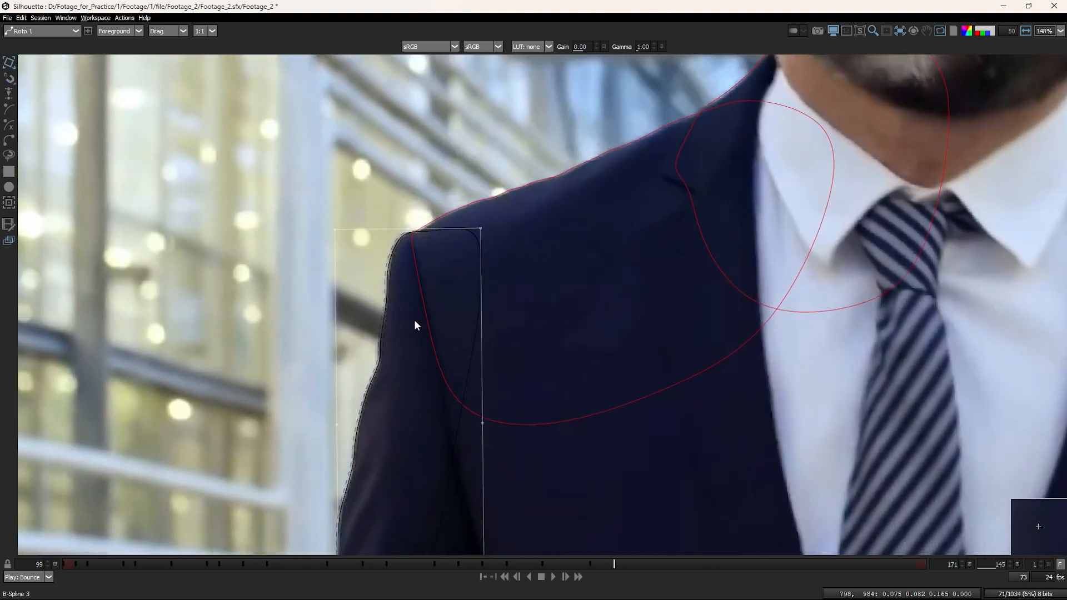
key("Left")
key("Left")
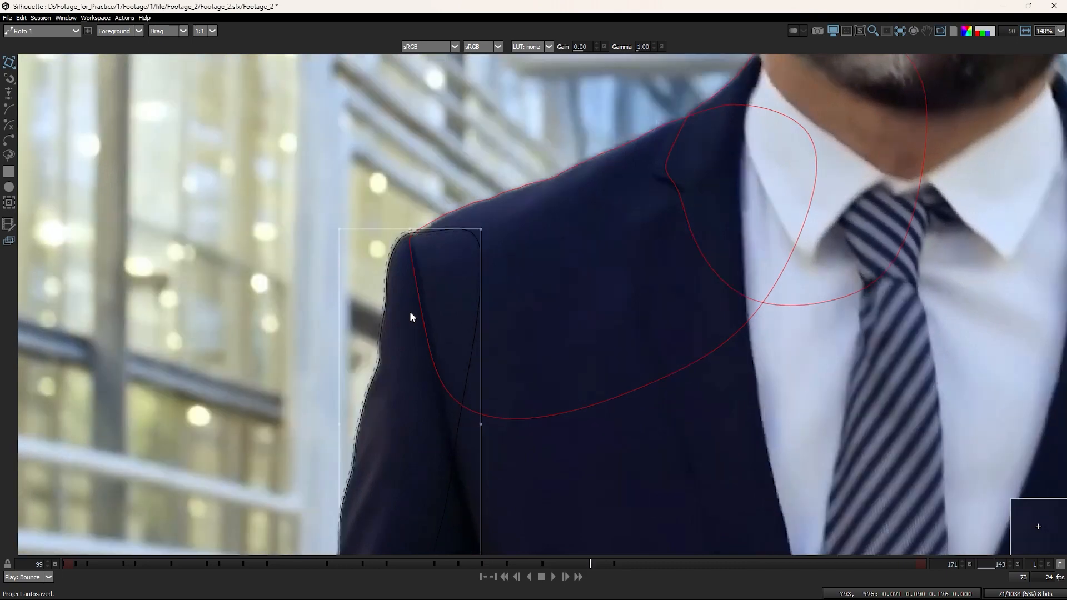
key("Right")
key("Right")
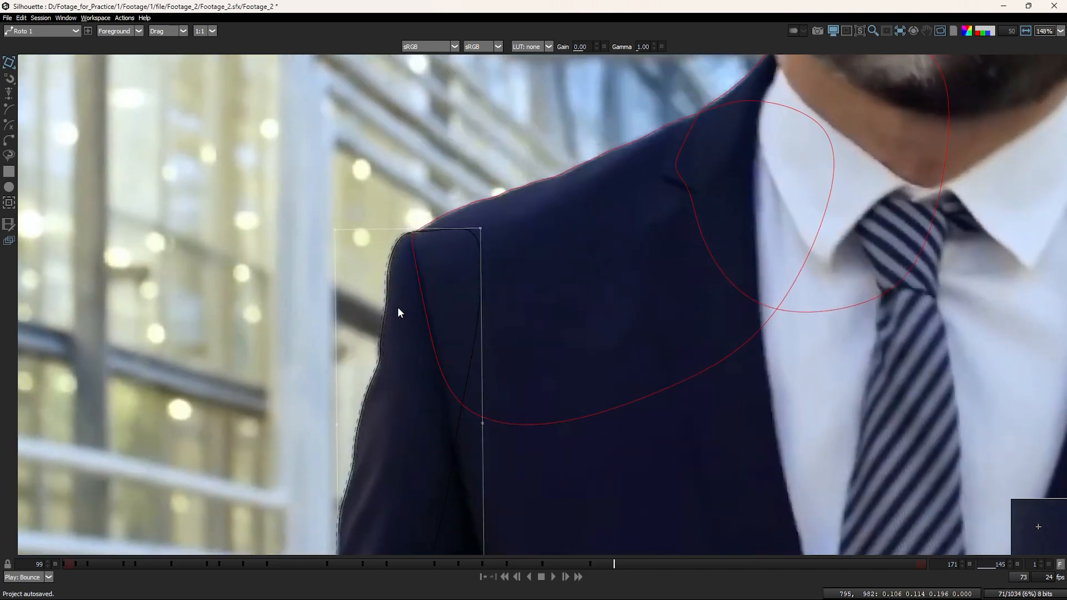
key("Left")
key("Left")
scroll(400, 281, "up", 2)
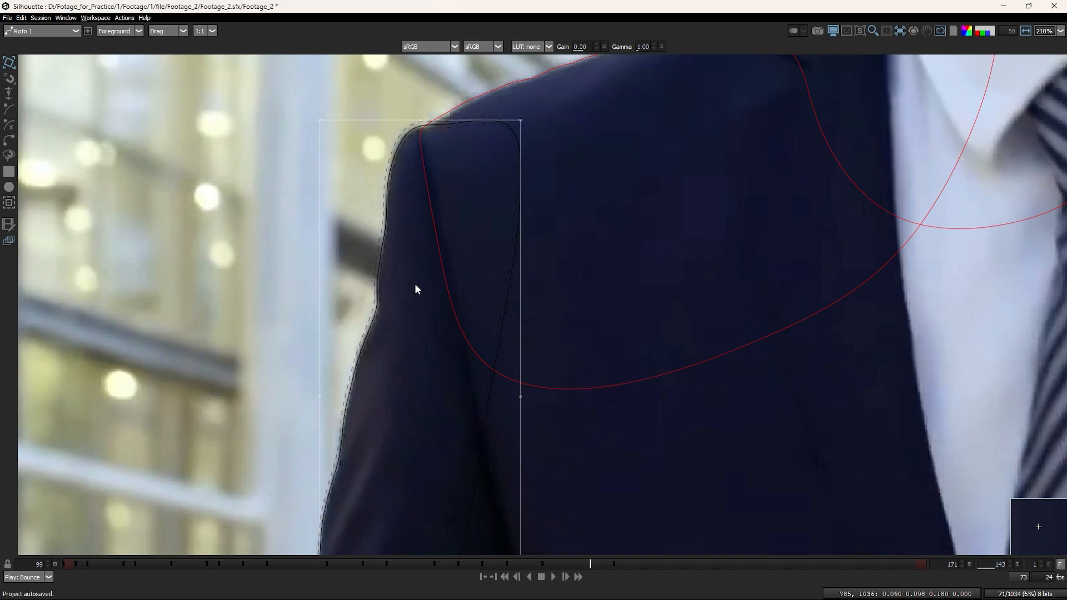
scroll(412, 311, "down", 2)
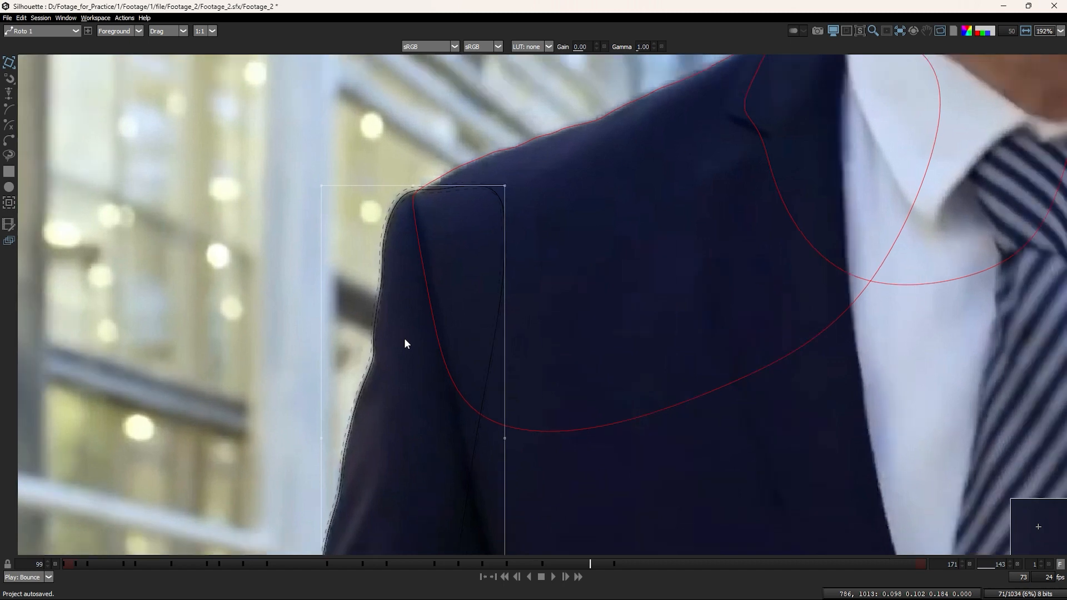
scroll(406, 343, "down", 2)
Step: Go to frame 141 and fit the sleeve spline's upper-arm, shoulder and lower sleeve points to the jacket's outer edge
key("Left")
key("Left")
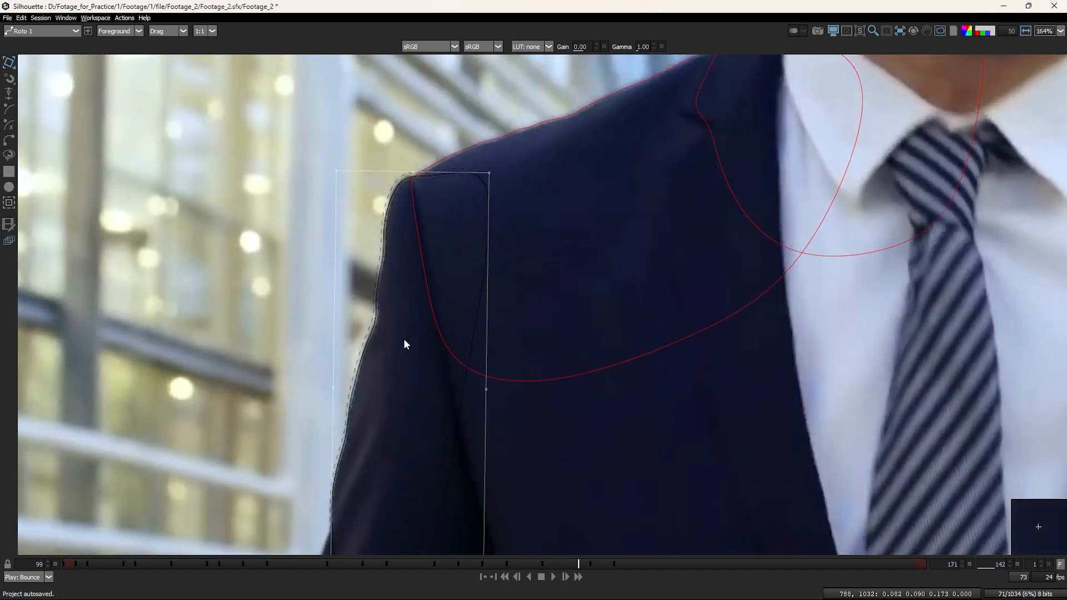
scroll(404, 344, "up", 3)
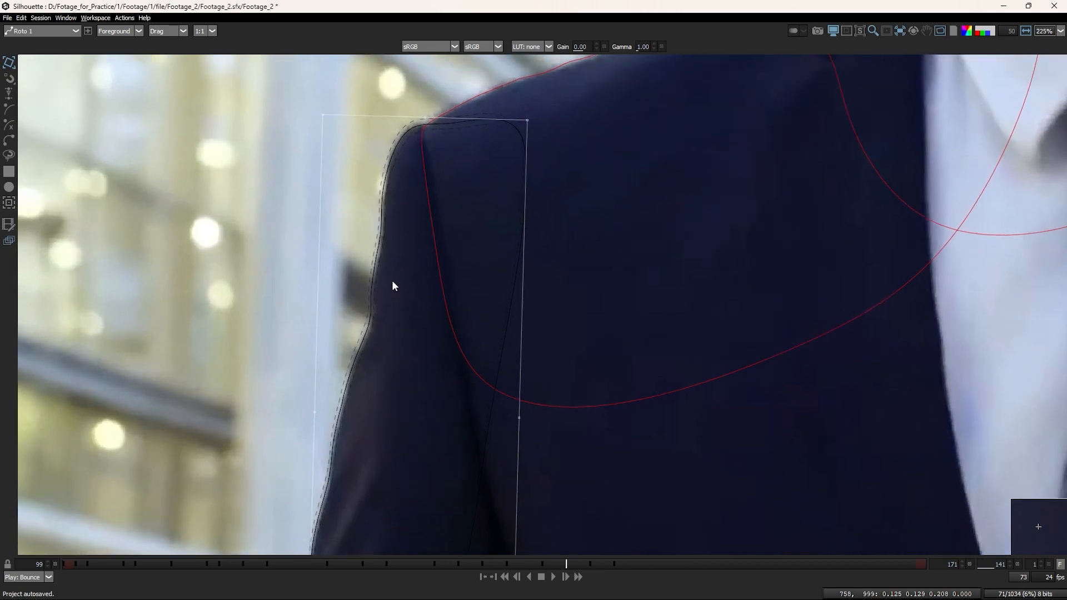
left_click_drag(348, 182, 412, 313)
left_click_drag(406, 218, 396, 340)
left_click_drag(350, 183, 524, 290)
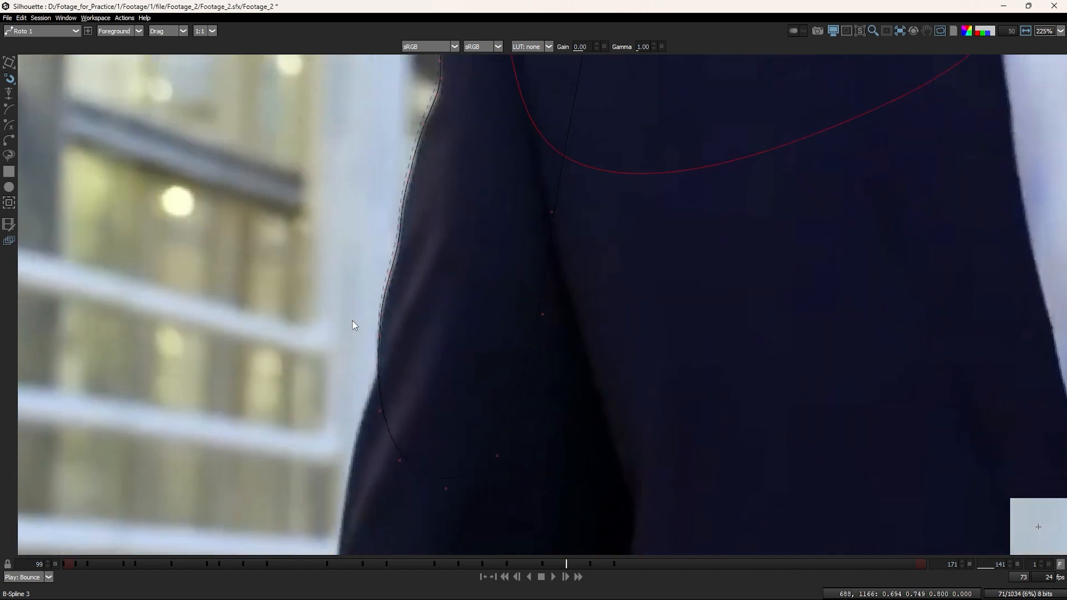
left_click_drag(353, 321, 583, 553)
left_click_drag(428, 358, 411, 427)
key("t")
Step: Step forward from frame 141 to frame 145 to check the sleeve spline against the whole arm
left_click_drag(340, 245, 398, 420)
scroll(421, 324, "down", 3)
key("Right")
key("Right")
key("Right")
key("Right")
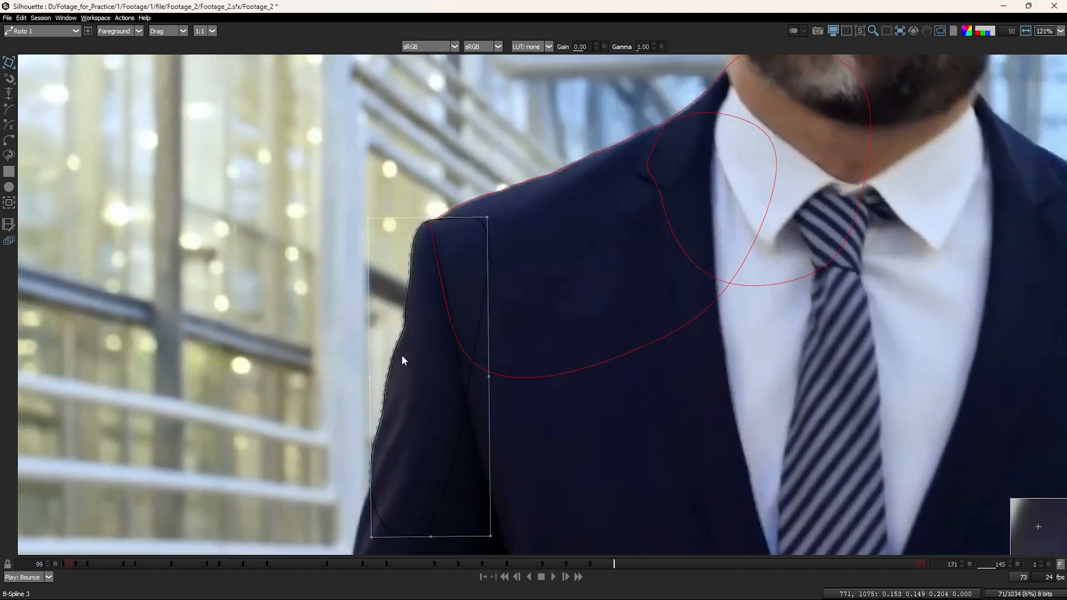
Step: Step forward from frame 145 to frame 154 to check how the sleeve spline follows the arm
left_click_drag(400, 357, 391, 352)
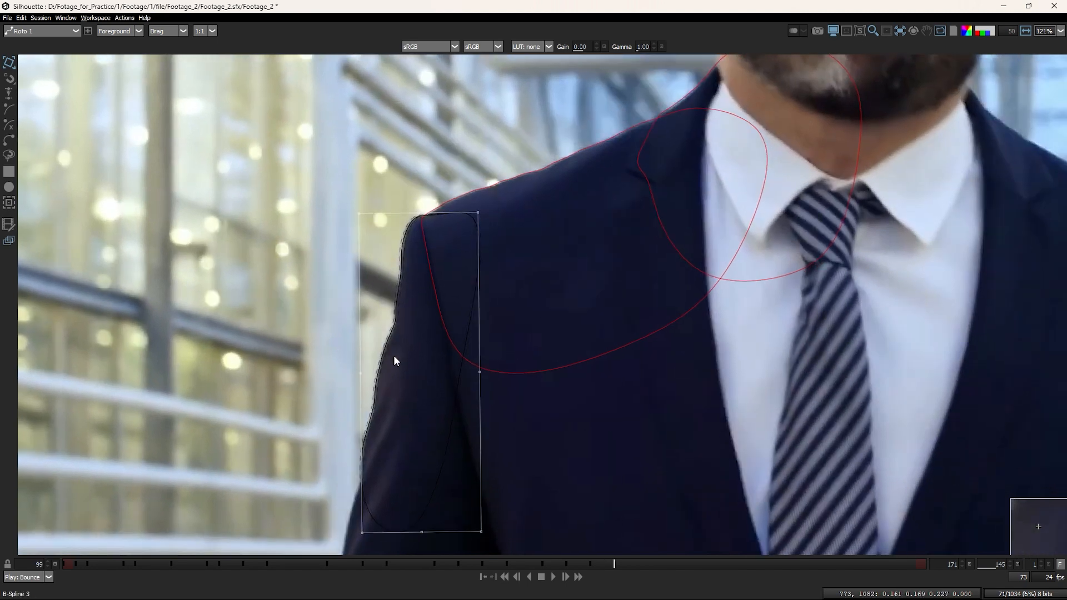
key("Right")
key("Right")
key("Right")
key("Right")
key("Right")
key("Right")
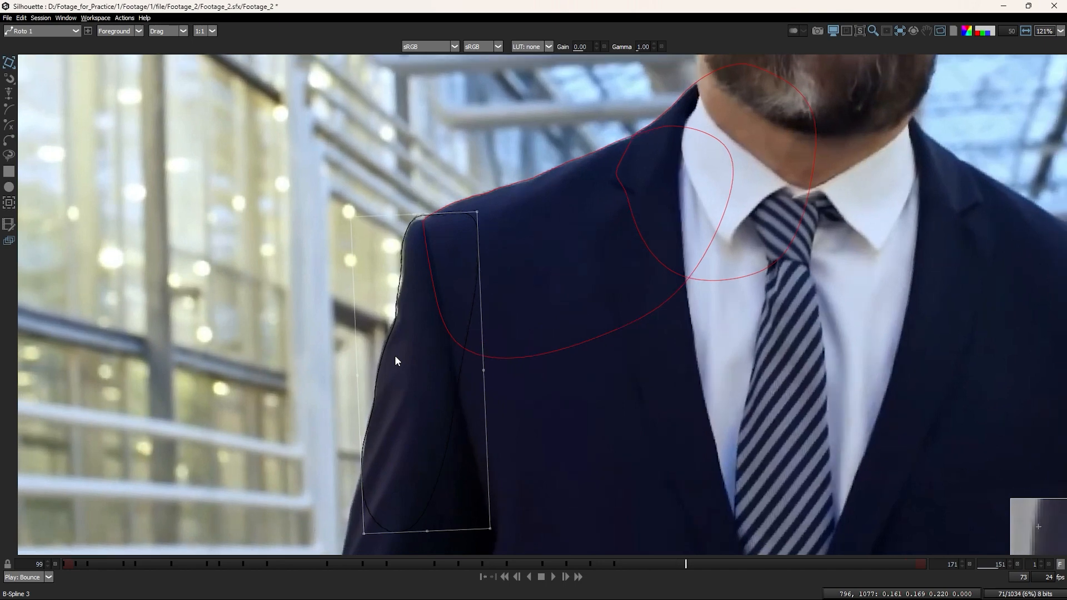
key("Right")
key("Right")
key("Right")
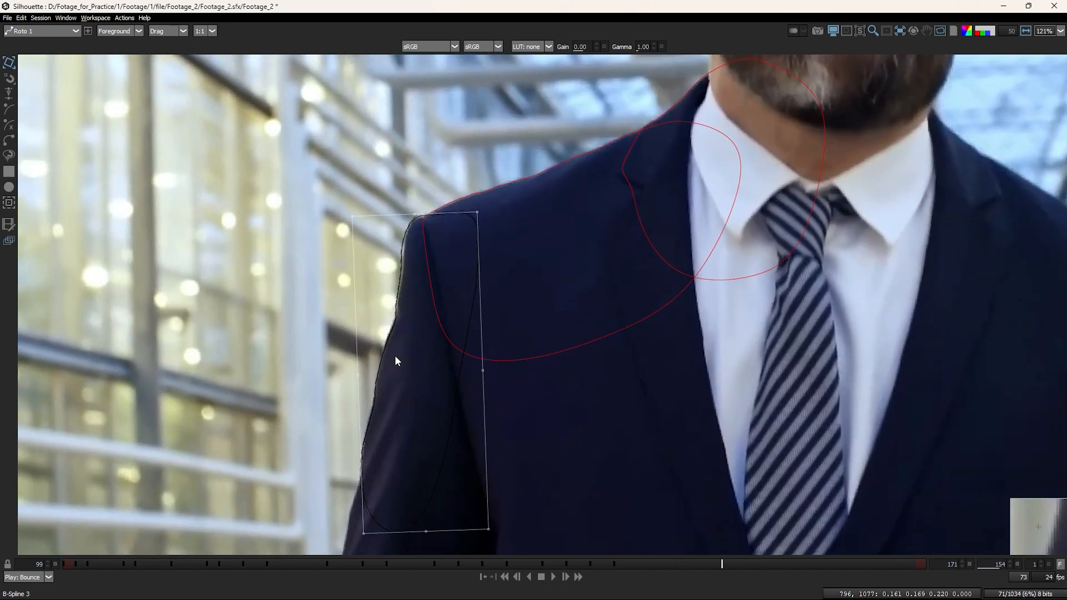
Step: Step back and forth through the frames before 154, ending on frame 153, to compare the spline with the sleeve edge
key("Left")
key("Left")
key("Left")
key("Left")
key("Left")
key("Left")
key("Right")
key("Right")
key("Right")
key("Right")
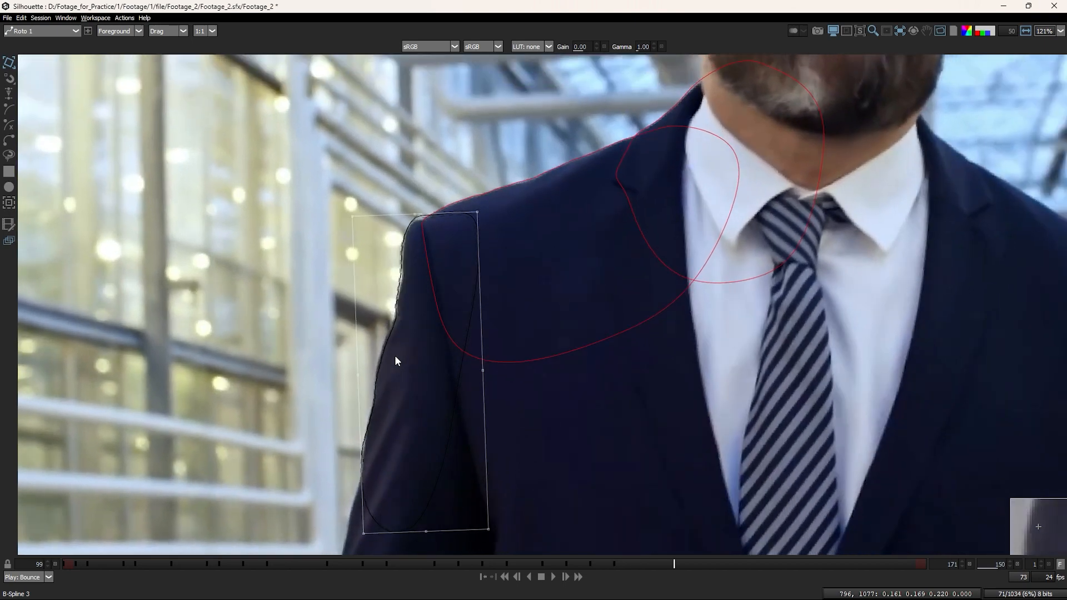
key("Right")
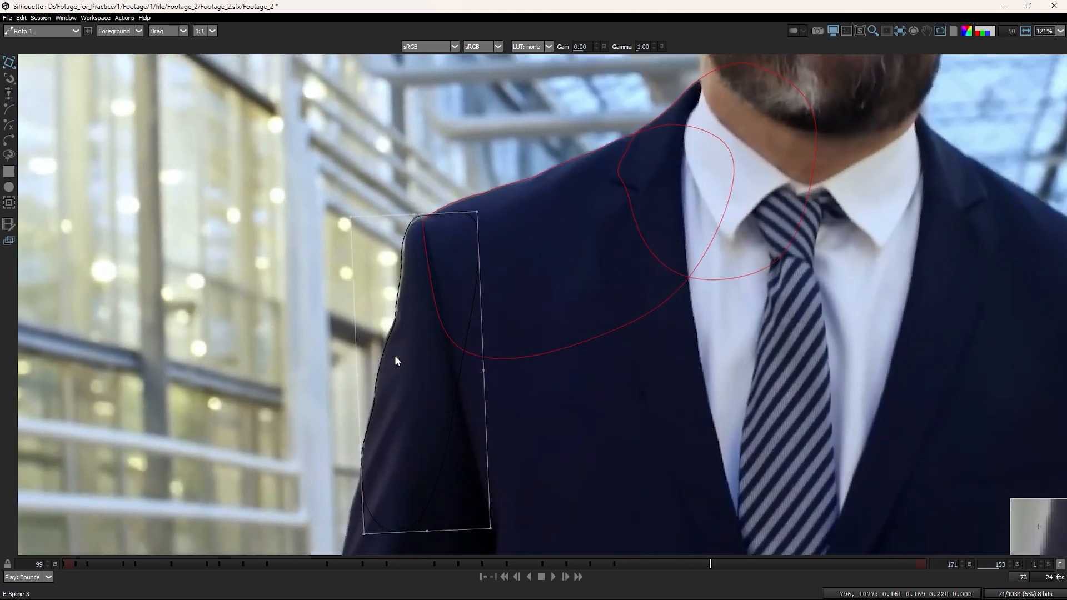
Step: At frame 153, nudge the whole sleeve spline inward onto the arm's outer edge
scroll(402, 319, "up", 3)
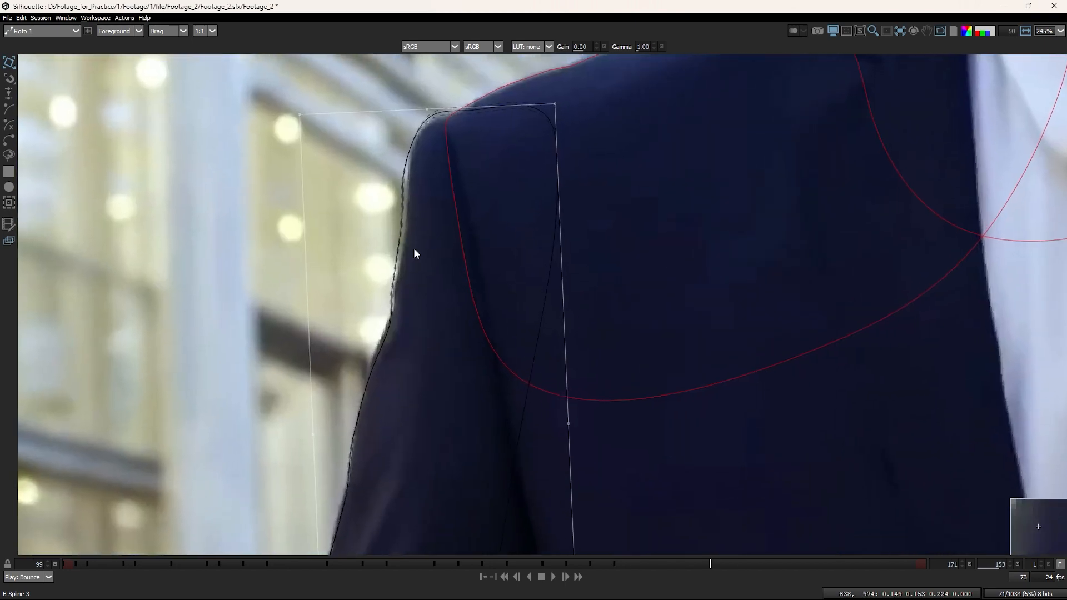
key("Right")
key("Right")
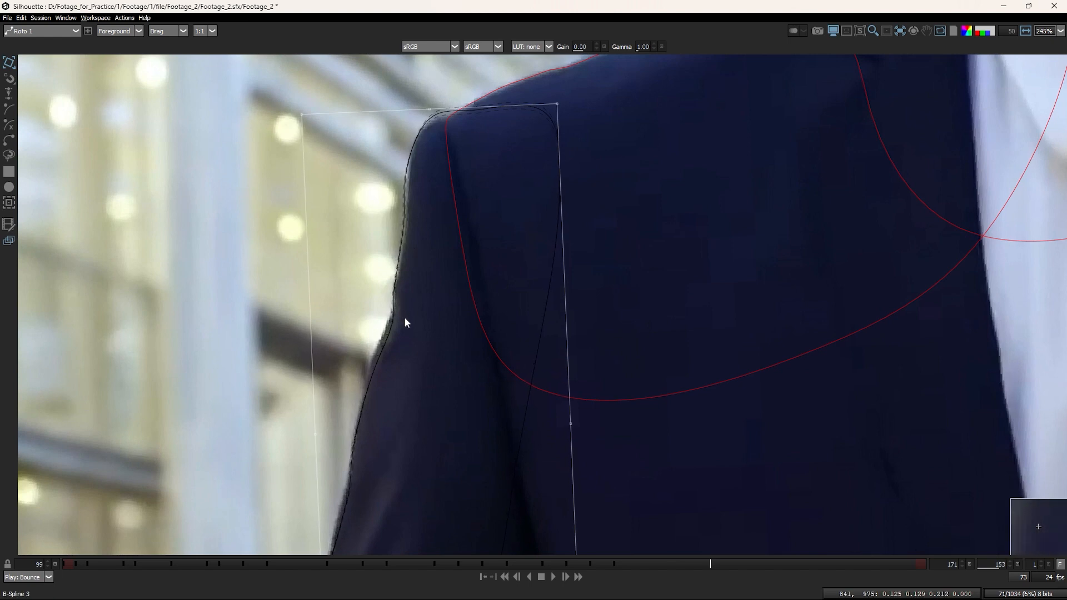
key("Up")
Step: Reshape the sleeve spline's points around the mid-arm fold at frame 153 to match the jacket outline
scroll(404, 316, "up", 1)
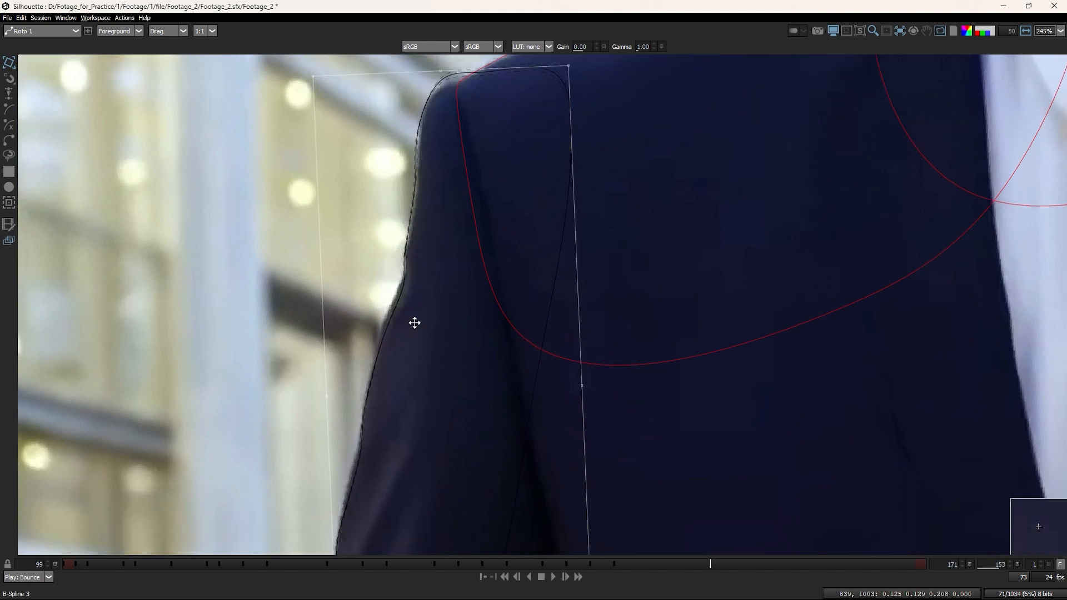
scroll(403, 321, "up", 1)
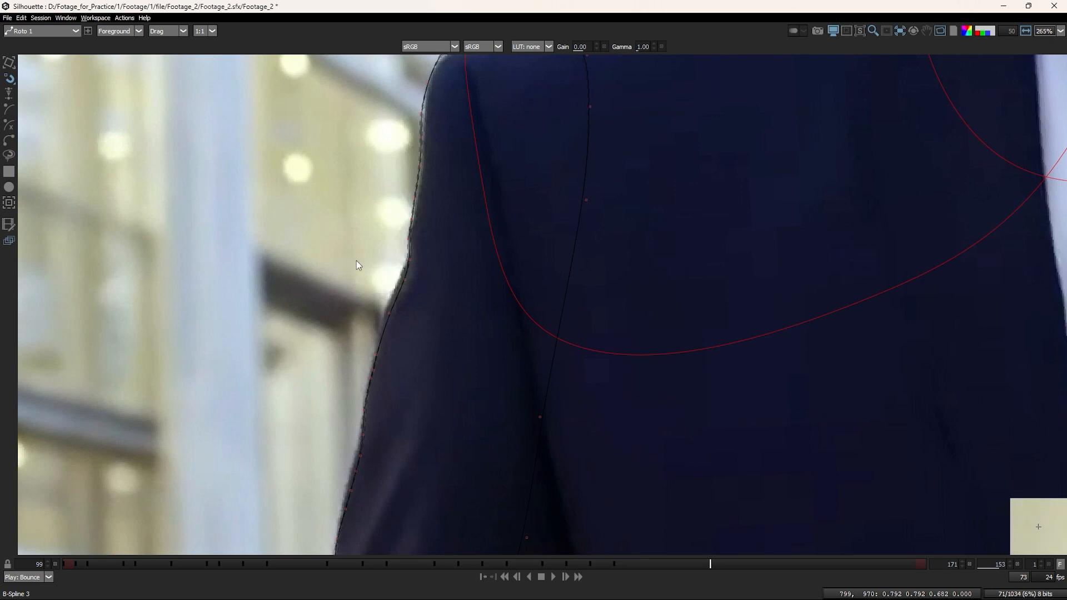
left_click_drag(355, 261, 417, 335)
key("Left")
key("Left")
key("Left")
key("Left")
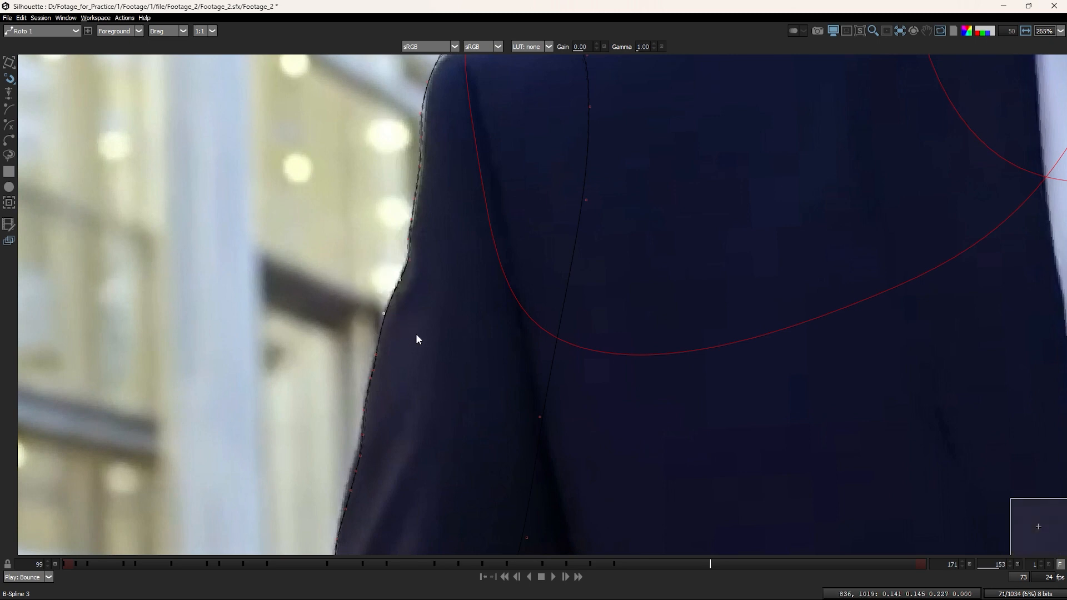
left_click_drag(415, 295, 373, 235)
key("KP_4")
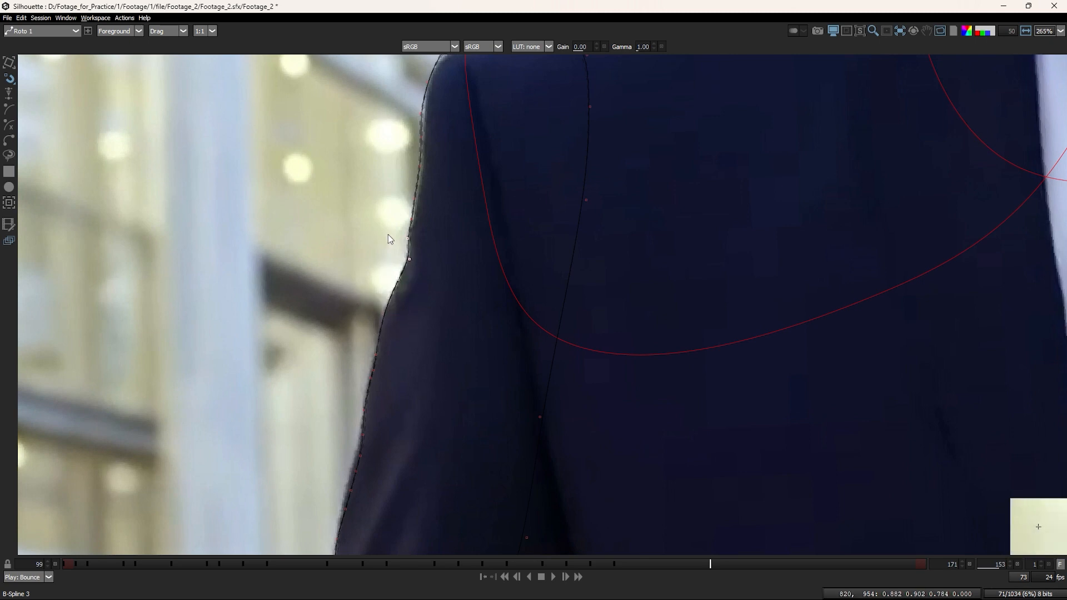
Step: Nudge the upper-arm points inward and lower the shoulder-top points onto the jacket's edge at frame 153
left_click_drag(405, 187, 367, 296)
left_click_drag(443, 328, 360, 335)
key("KP_6")
key("KP_6")
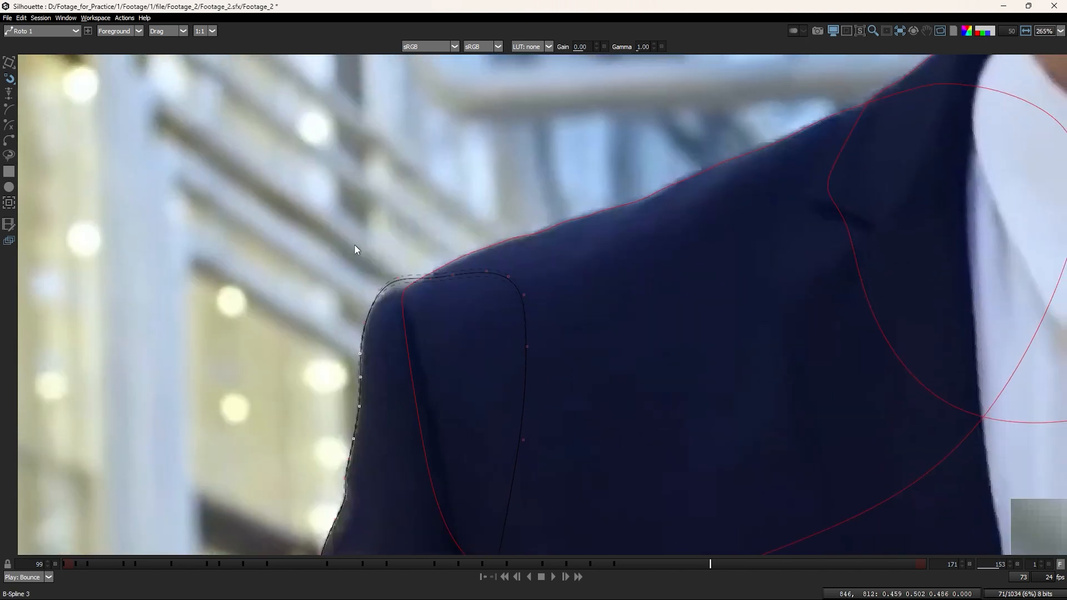
left_click_drag(354, 229, 536, 331)
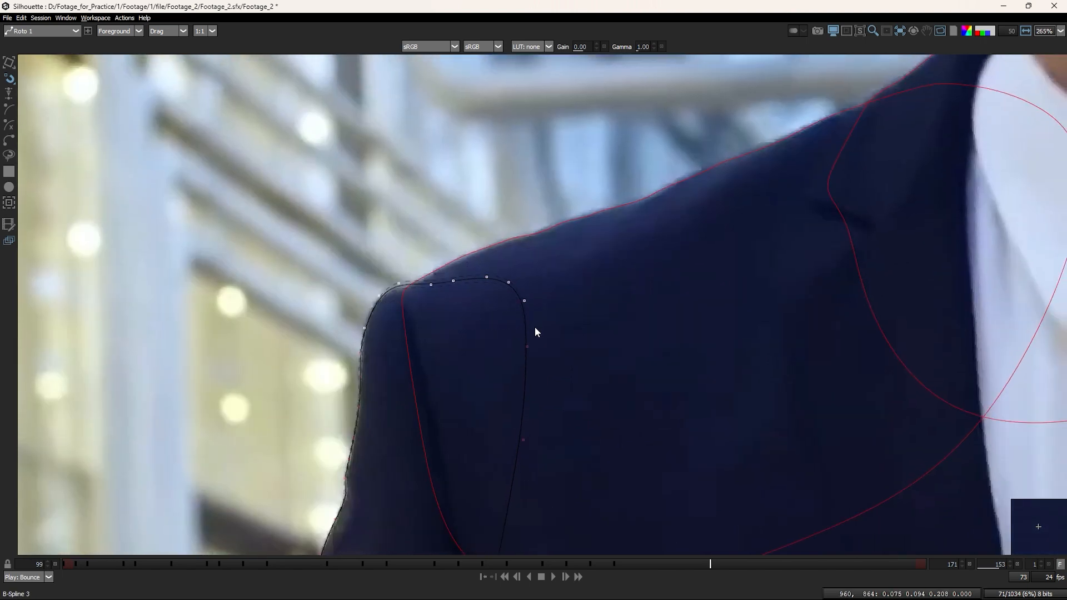
key("KP_2")
left_click_drag(359, 218, 529, 328)
key("KP_2")
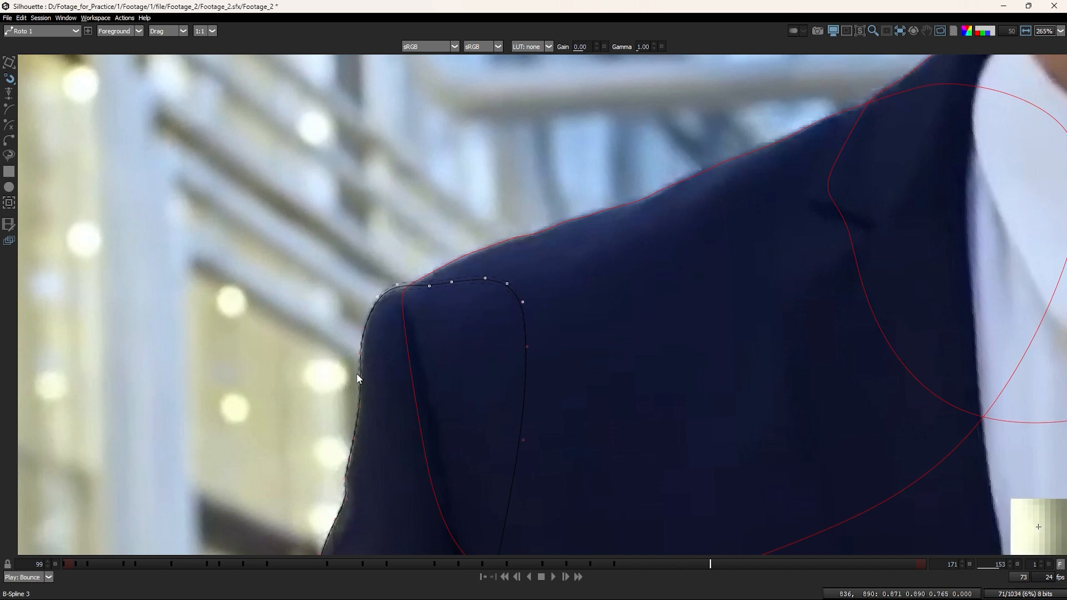
Step: Fit the sleeve spline's points from below the shoulder down to the mid-arm to the outer edge at frame 153
left_click_drag(338, 375, 344, 257)
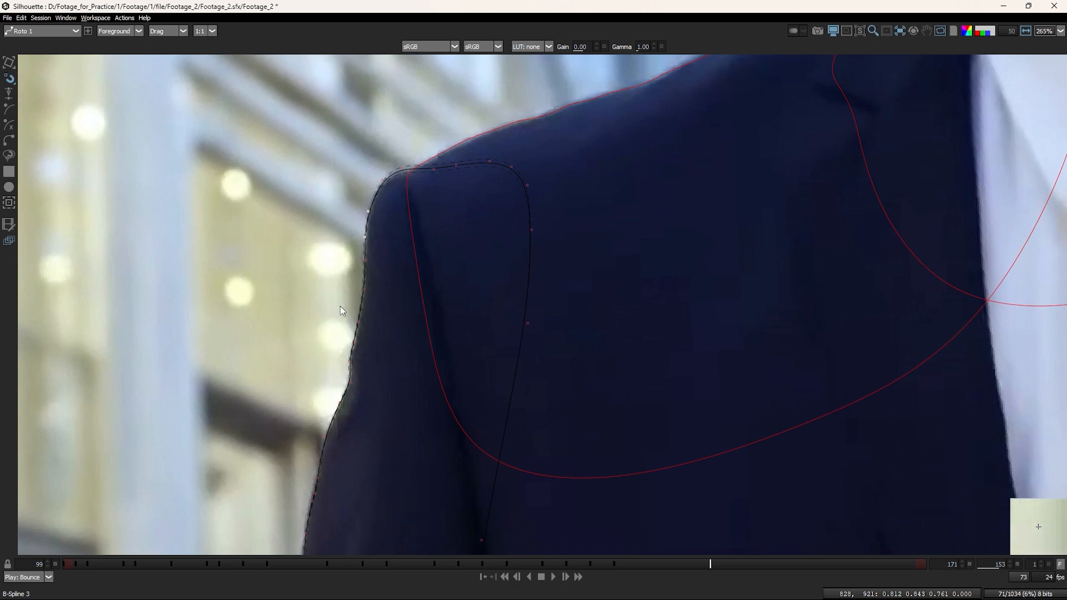
left_click_drag(340, 306, 405, 247)
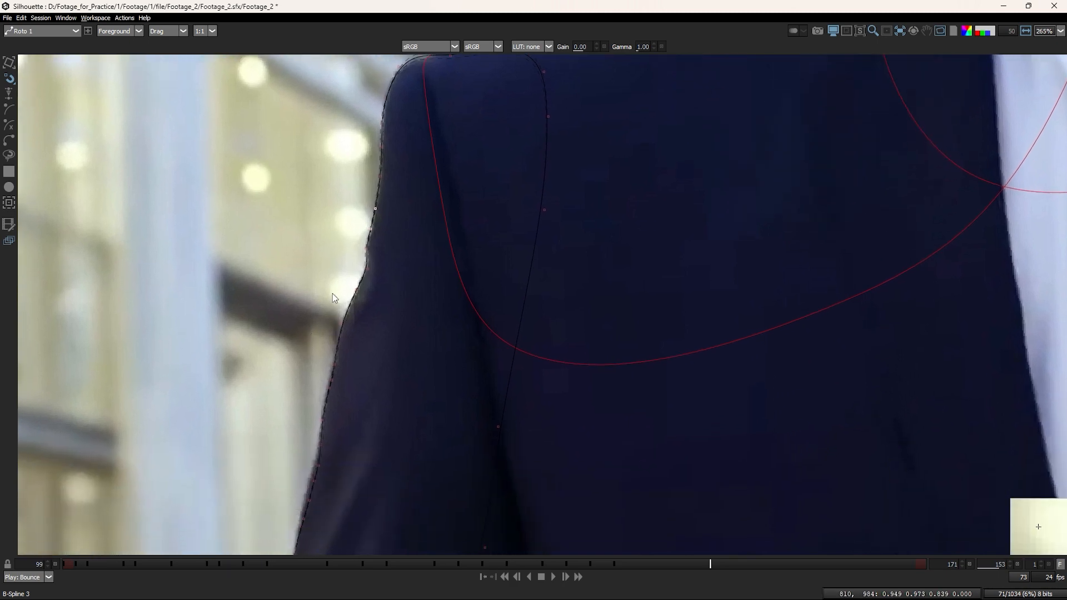
left_click_drag(346, 339, 464, 292)
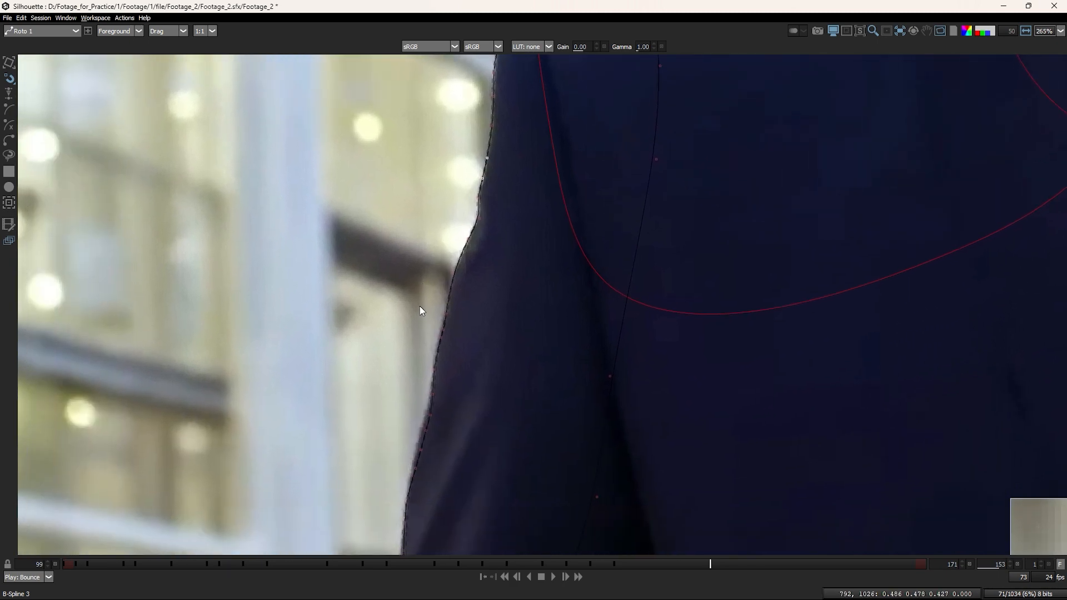
left_click_drag(460, 352, 454, 299)
scroll(455, 364, "up", 1)
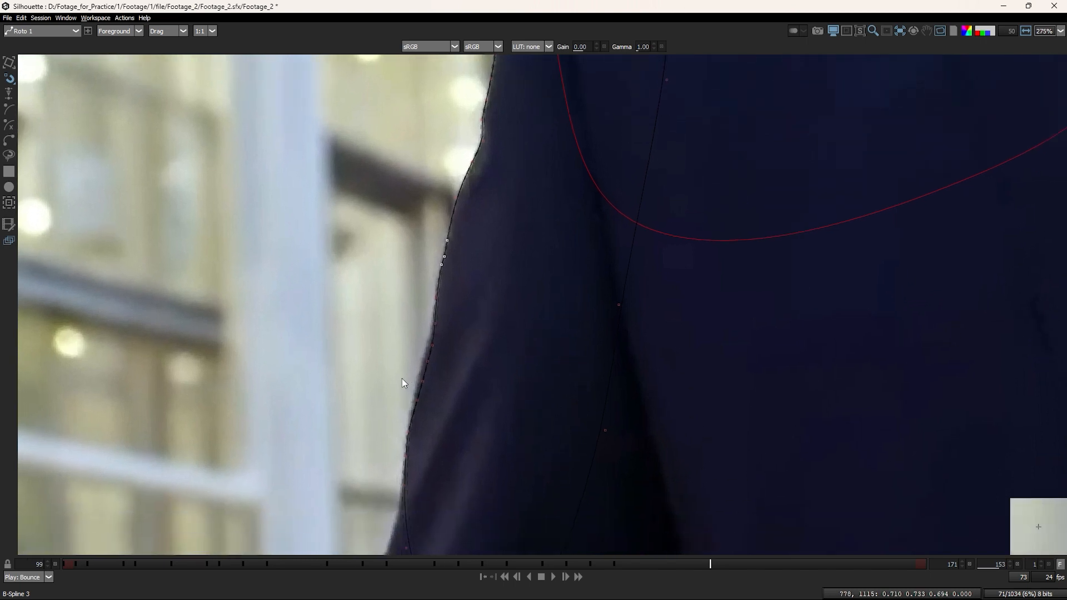
Step: Adjust the lower sleeve's edge points to the forearm outline at frame 153 and keep the whole sleeve spline selected
mouse_move(398, 341)
left_mouse_down()
mouse_move(454, 411)
mouse_move(388, 321)
left_mouse_up()
left_click_drag(427, 380, 440, 227)
left_click_drag(373, 326, 658, 540)
left_click_drag(459, 330, 375, 349)
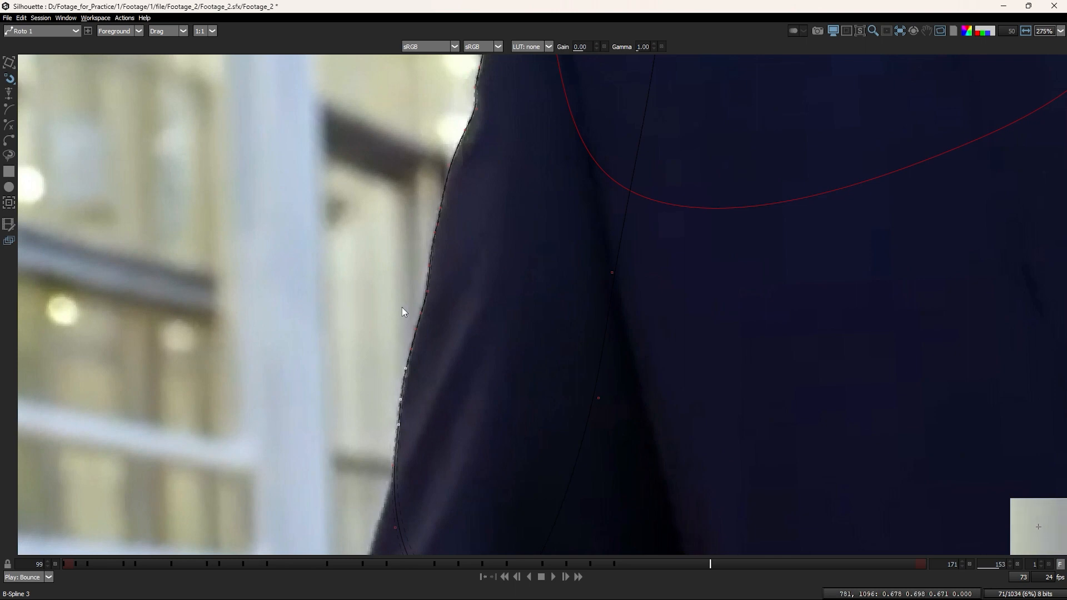
left_click_drag(398, 279, 458, 334)
left_click_drag(448, 295, 451, 381)
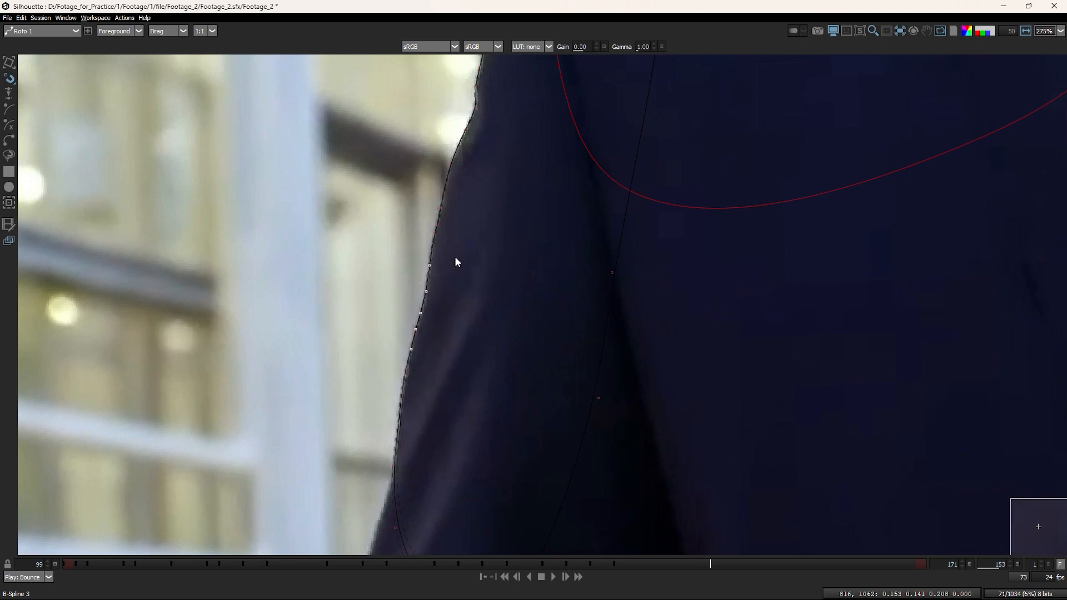
left_click(424, 353)
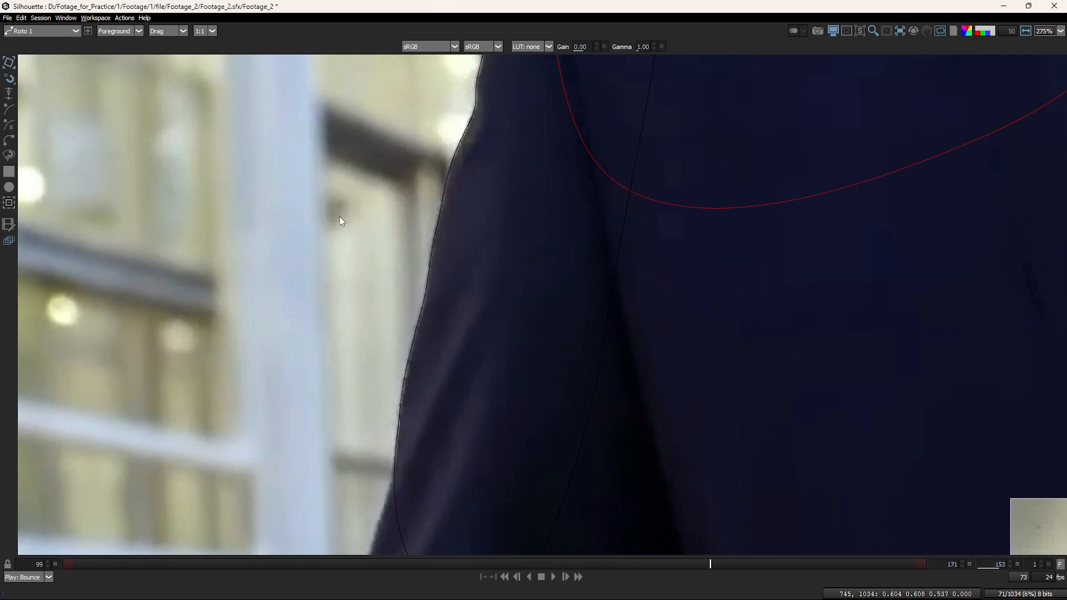
key("shift+z")
key("shift+Right")
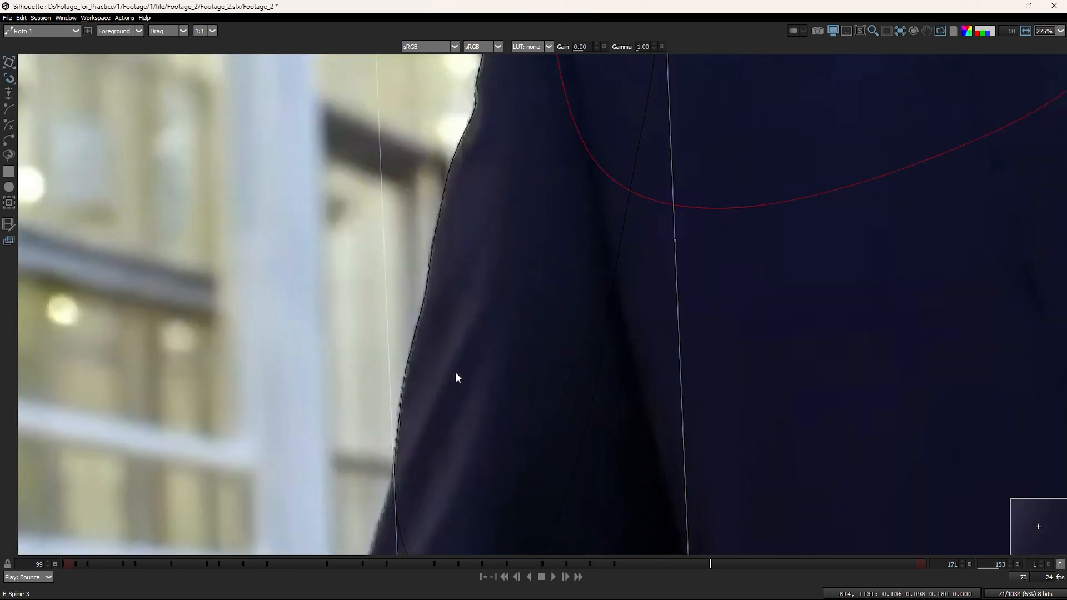
Step: Go to frame 151 and fit the sleeve spline's upper-arm edge points to the jacket outline
scroll(599, 358, "down", 2)
key("Left")
key("Left")
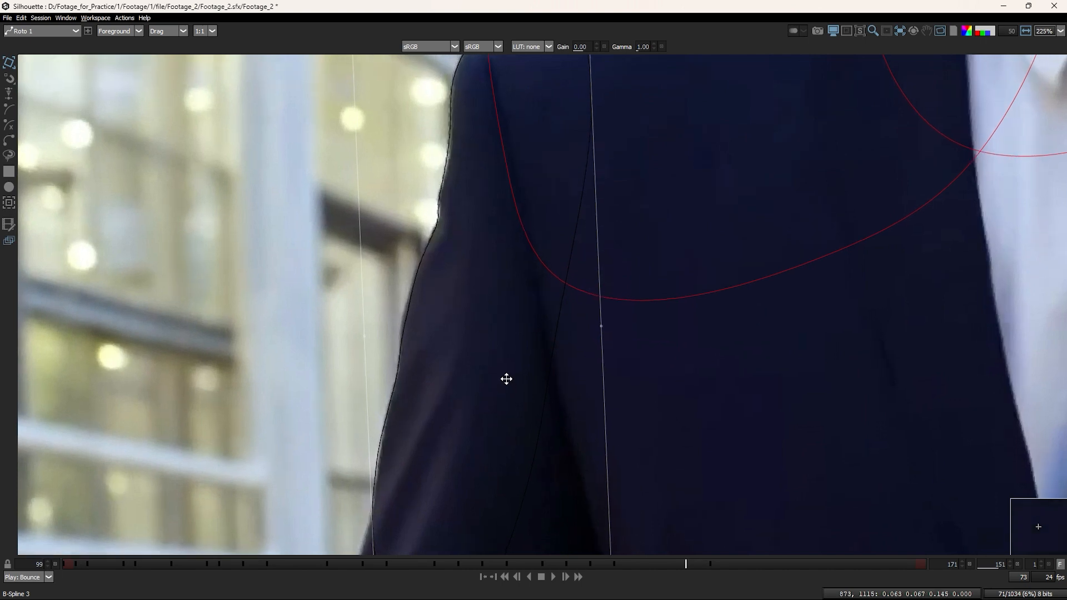
left_click_drag(505, 377, 516, 417)
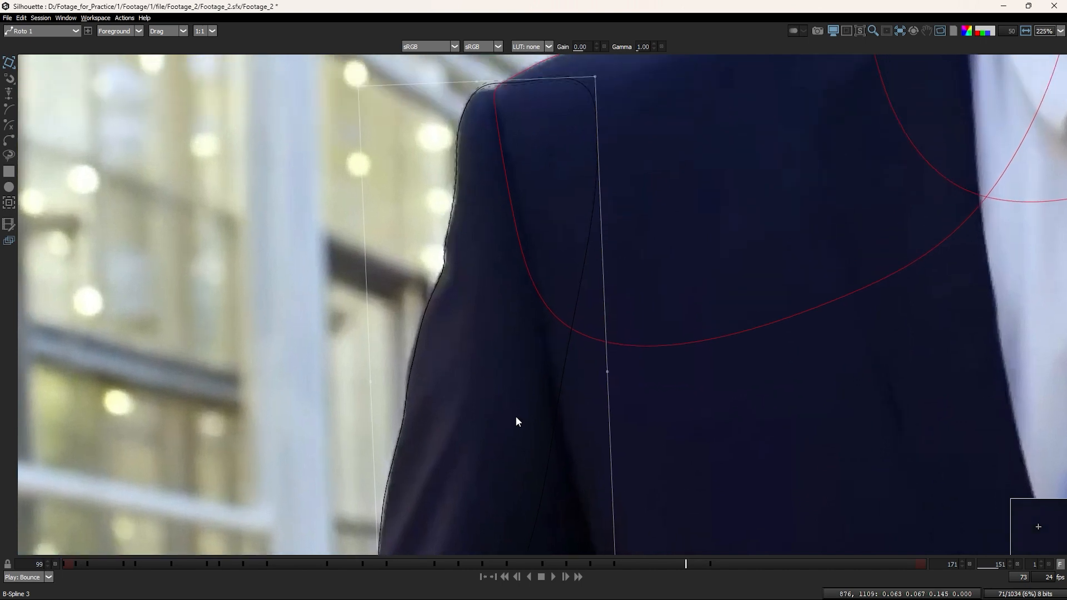
left_click_drag(457, 322, 438, 366)
key("r")
scroll(439, 310, "up", 1)
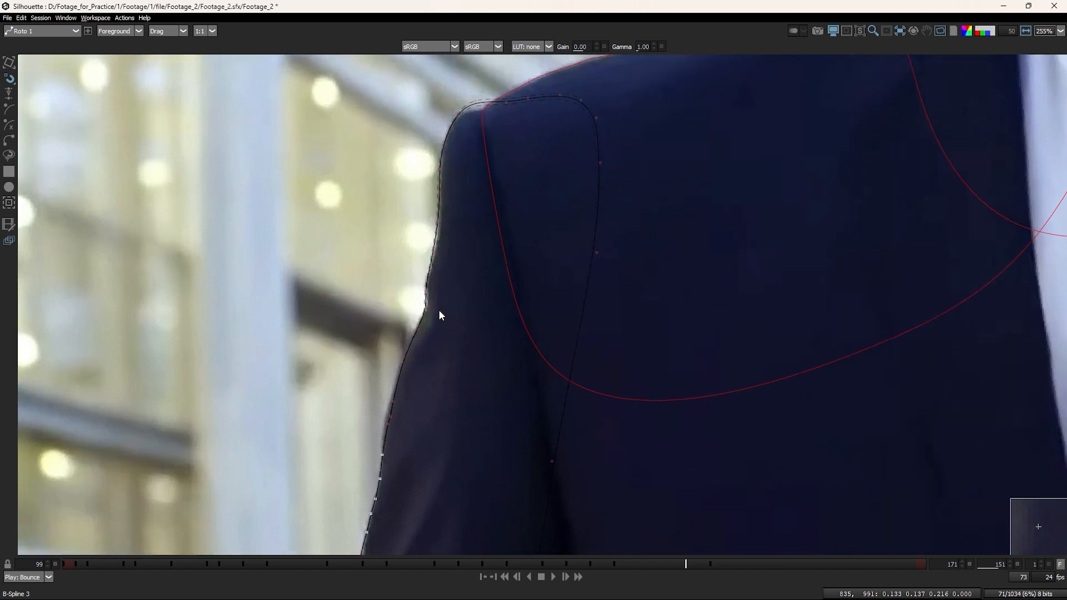
scroll(440, 312, "up", 1)
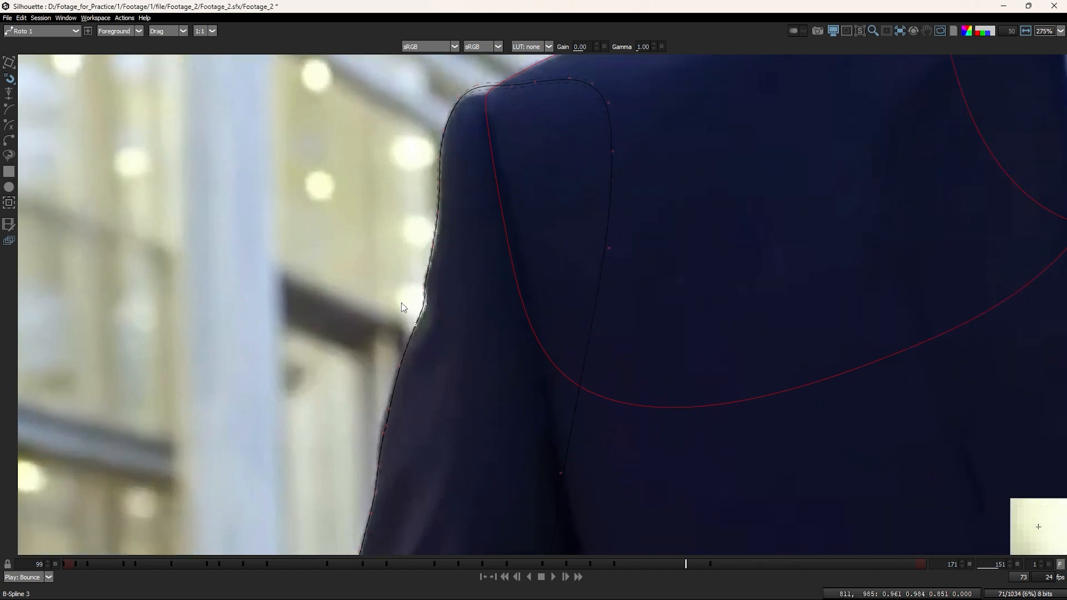
left_click_drag(435, 299, 437, 353)
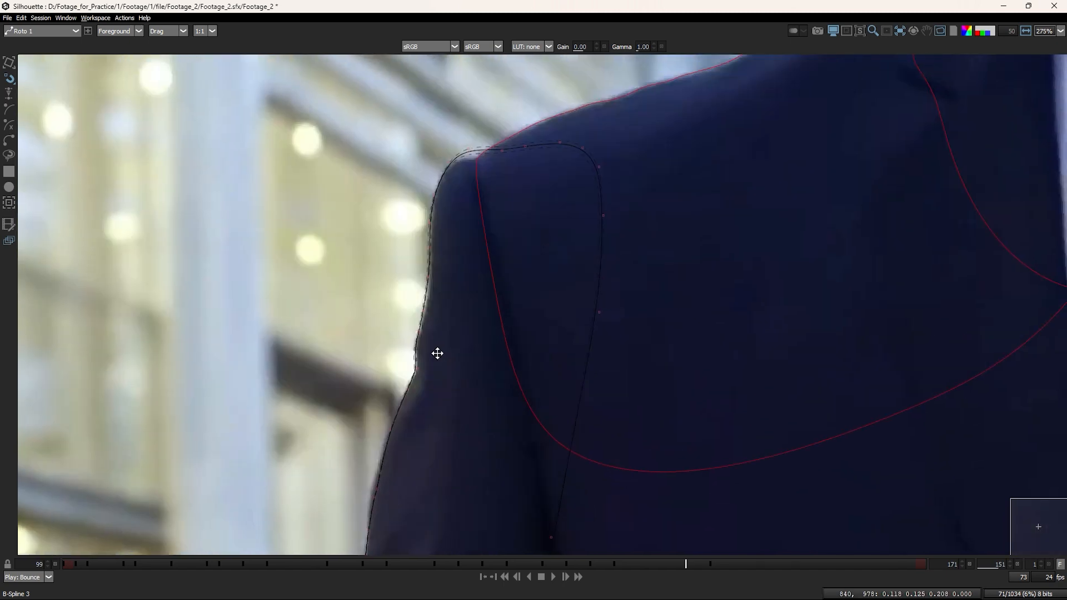
left_click_drag(418, 258, 414, 379)
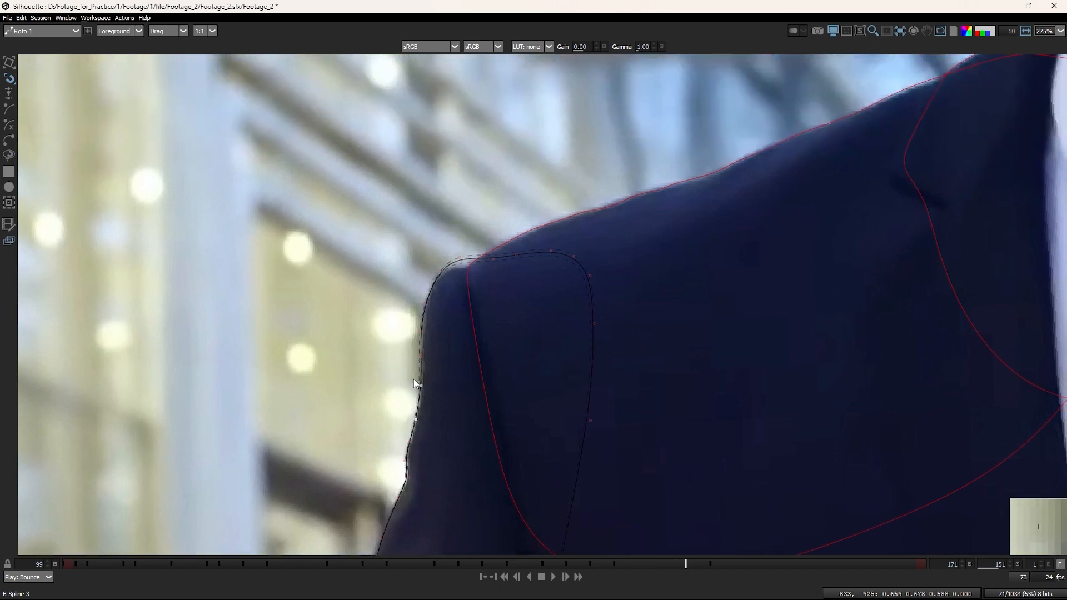
Step: Lower the sleeve spline's shoulder-top points onto the jacket edge at frame 151 and refine the shoulder corner
left_click_drag(456, 232, 434, 222)
key("Down")
key("Down")
key("Down")
key("Down")
key("Left")
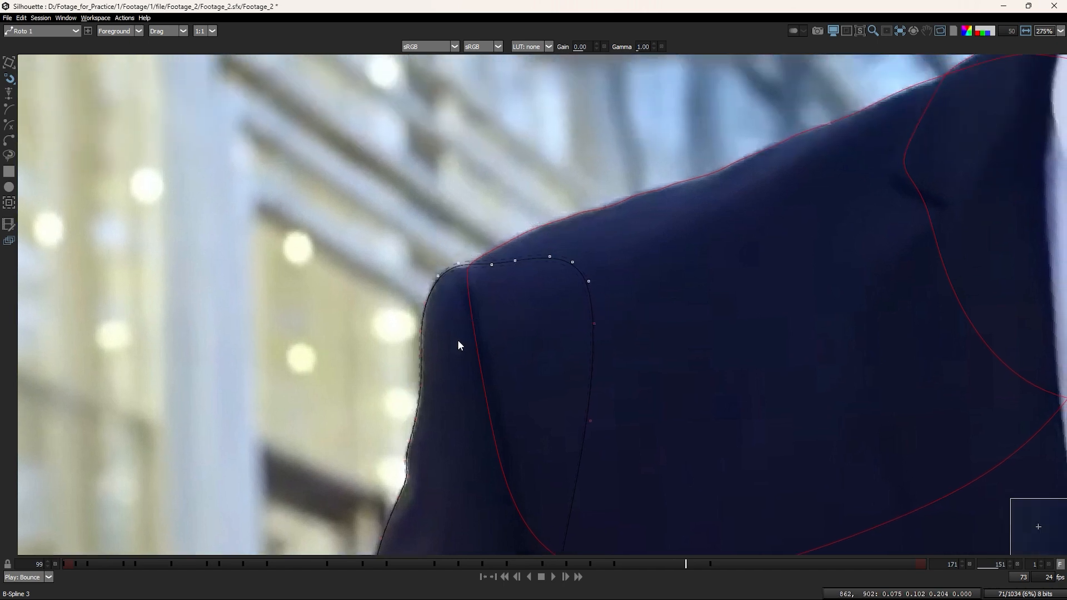
left_click_drag(417, 266, 448, 304)
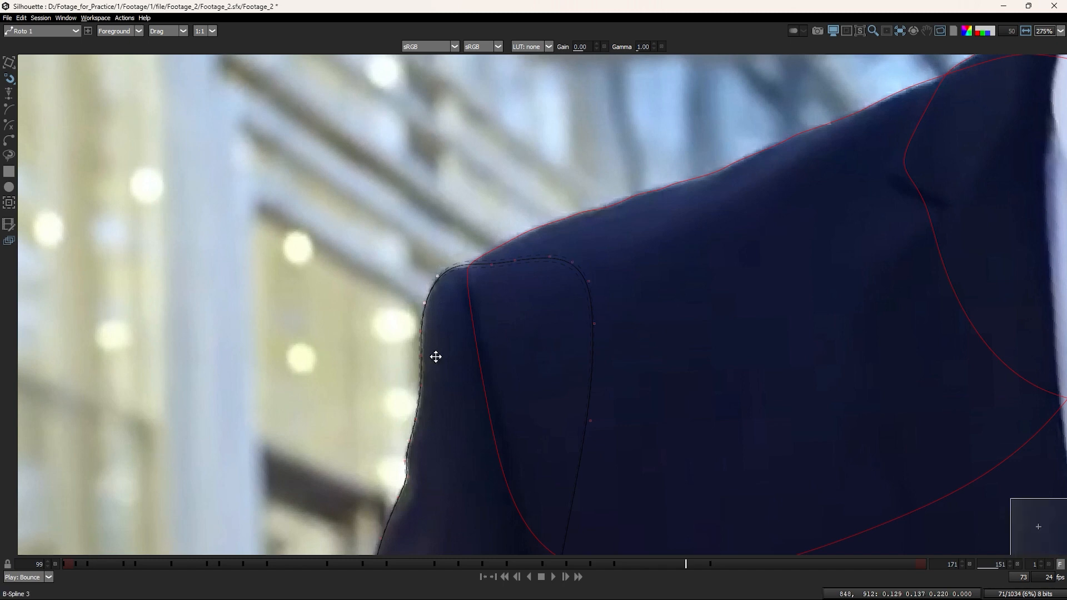
Step: Fit the sleeve spline's mid-arm and lower sleeve points to the outline at frame 151, then return to transforming the whole spline
left_click_drag(435, 357, 445, 259)
left_click_drag(415, 495, 443, 362)
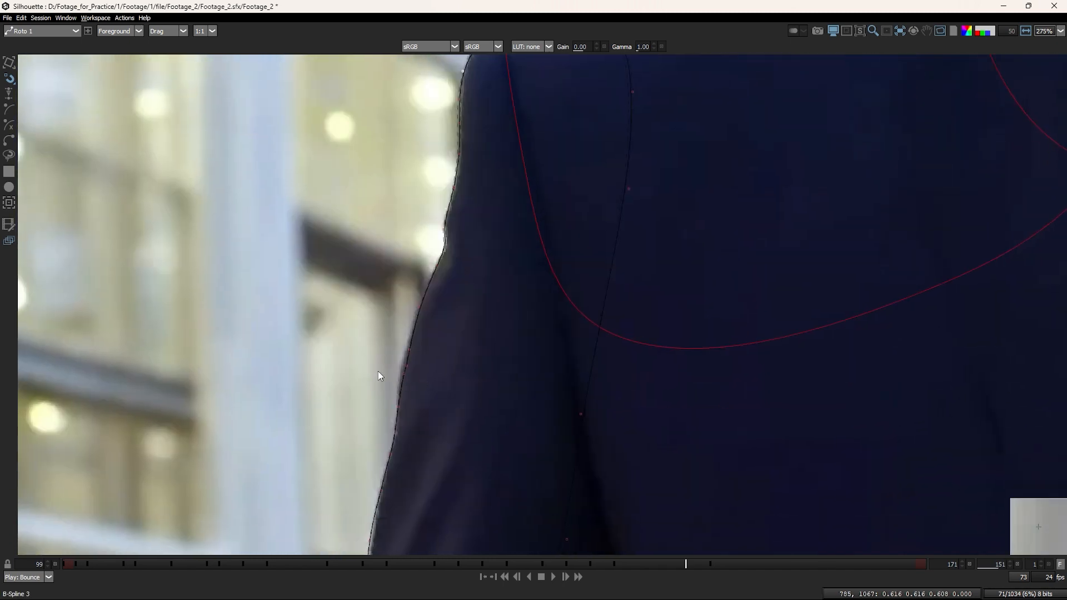
left_click_drag(392, 333, 430, 395)
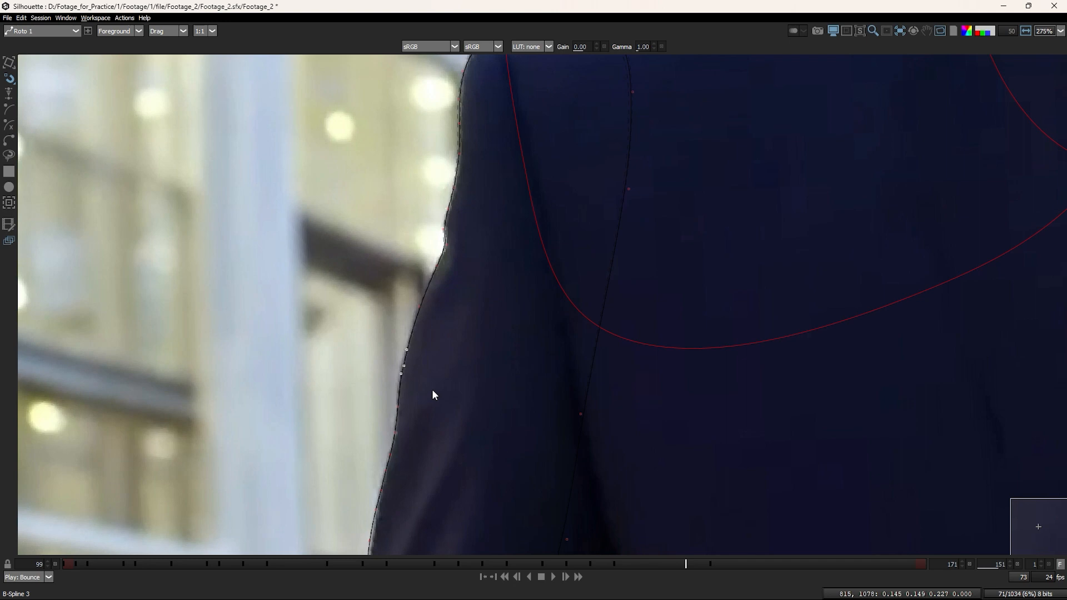
left_click_drag(443, 293, 399, 216)
scroll(406, 302, "down", 4)
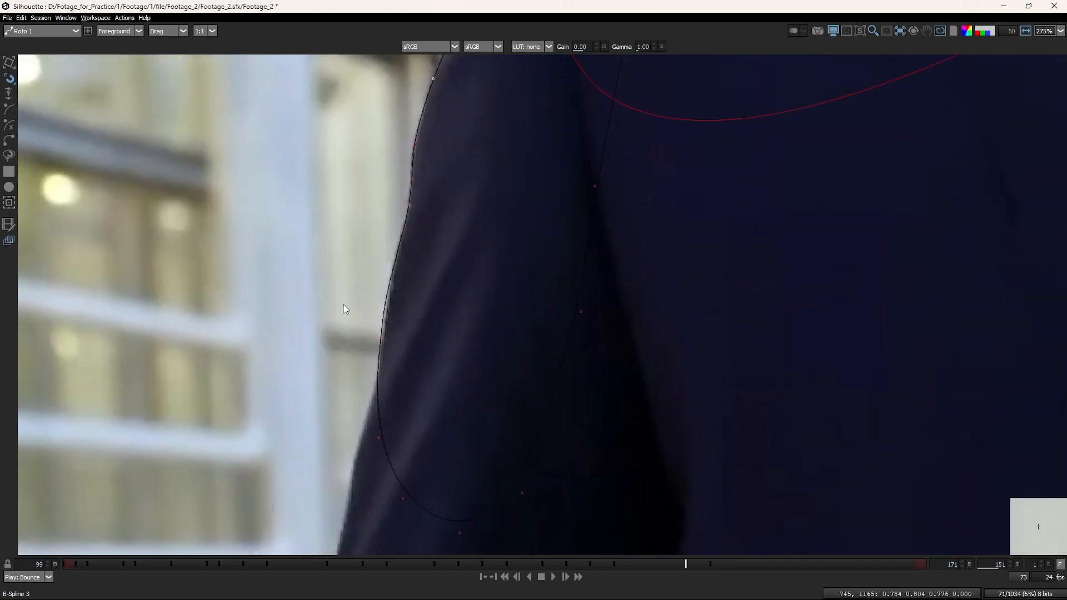
left_click_drag(343, 305, 683, 562)
scroll(462, 459, "up", 1)
key("t")
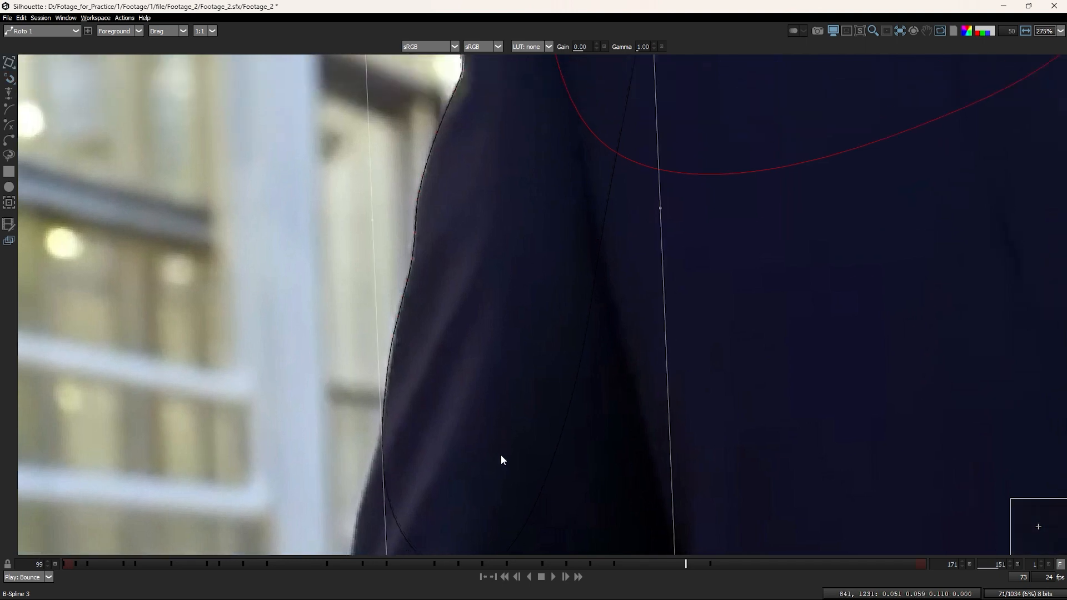
Step: Check the sleeve spline against the whole arm around frame 151
left_click_drag(507, 320, 452, 595)
left_click_drag(312, 375, 427, 375)
key("x")
key("x")
key("Left")
key("Left")
key("Left")
key("Left")
key("Left")
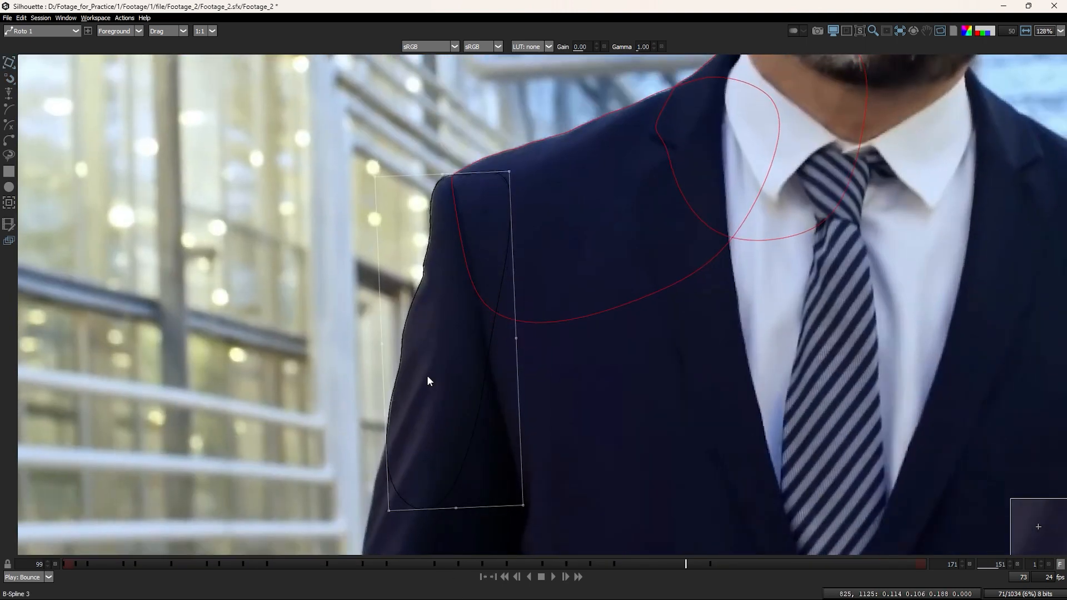
Step: Go to frame 149 and fit the sleeve spline's lower and mid-arm edge points to the jacket outline
scroll(410, 350, "up", 2)
key("Right")
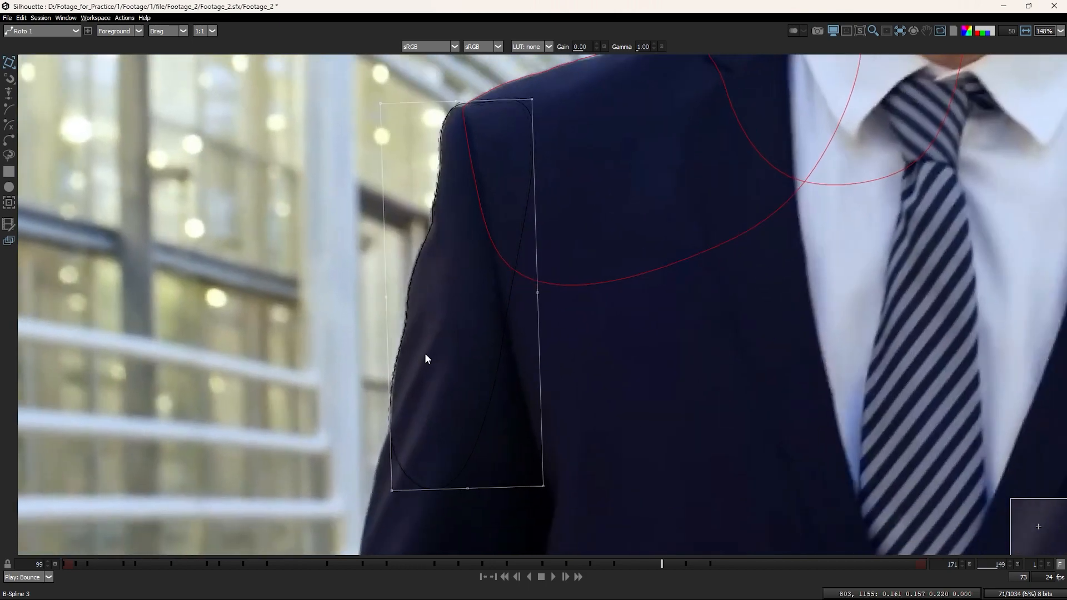
scroll(396, 437, "up", 3)
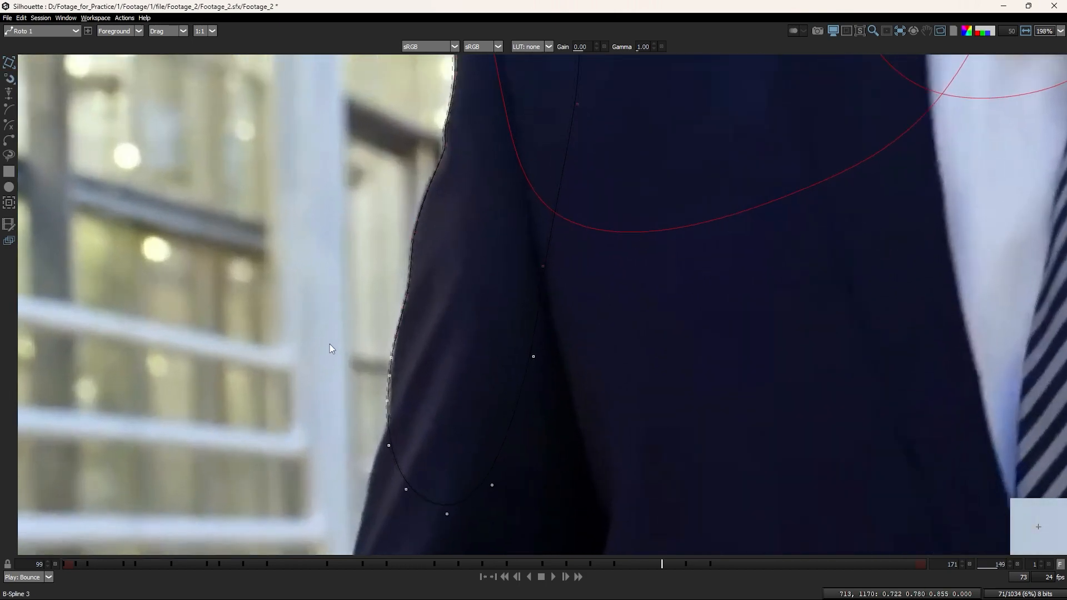
left_click_drag(331, 346, 473, 451)
scroll(418, 307, "up", 2)
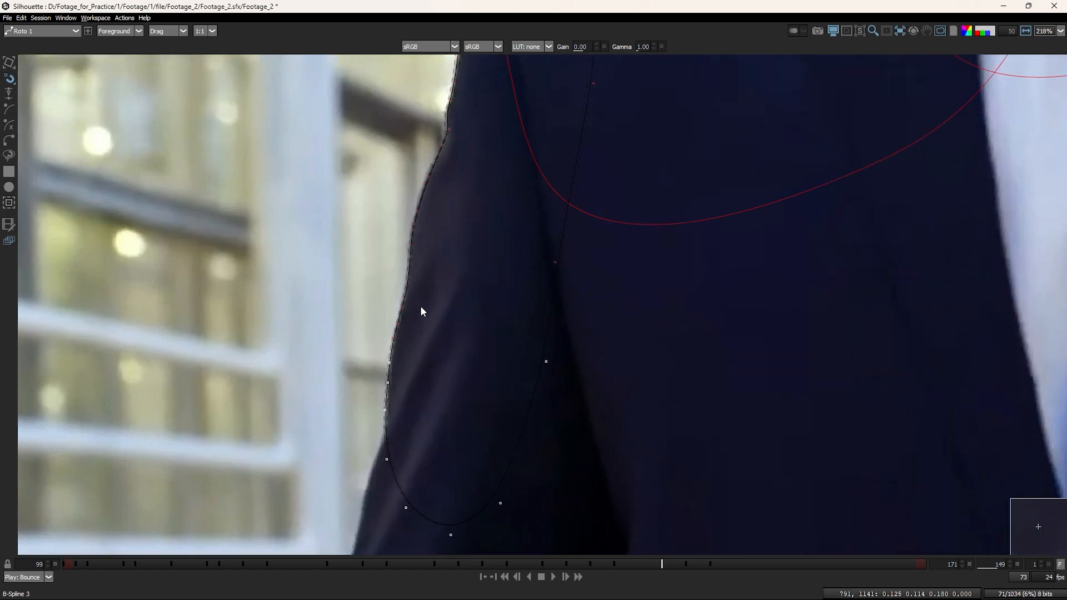
left_click_drag(453, 345, 448, 268)
left_click_drag(443, 207, 387, 351)
left_click_drag(459, 335, 440, 295)
left_click_drag(395, 231, 359, 391)
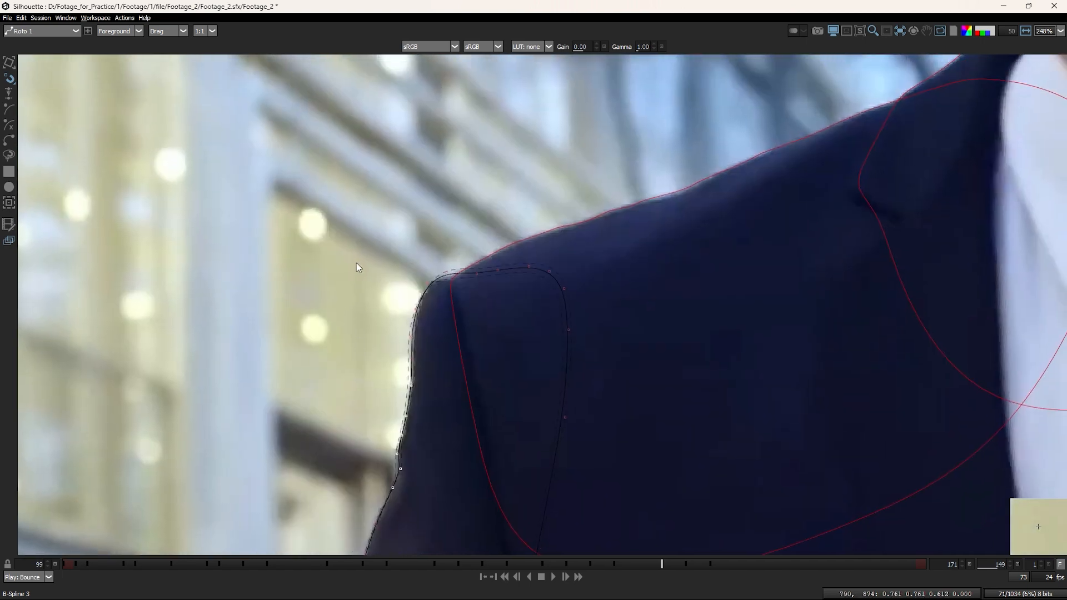
Step: Fit the sleeve spline's shoulder-top points to the jacket edge at frame 149, then reselect the whole spline for transforming
left_click_drag(369, 221, 606, 343)
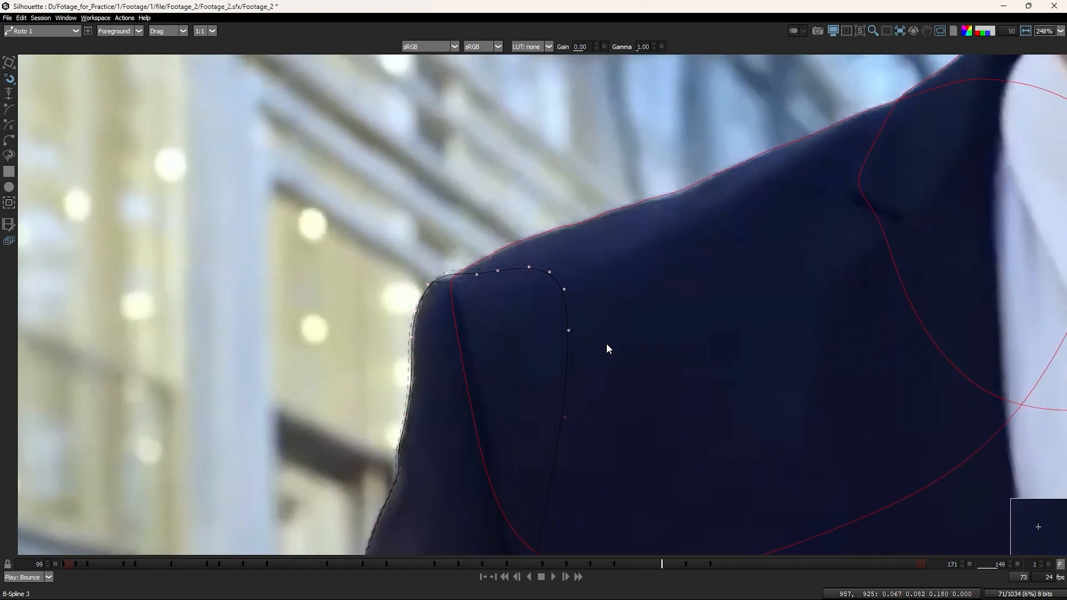
left_click_drag(468, 448, 507, 276)
left_click(342, 333)
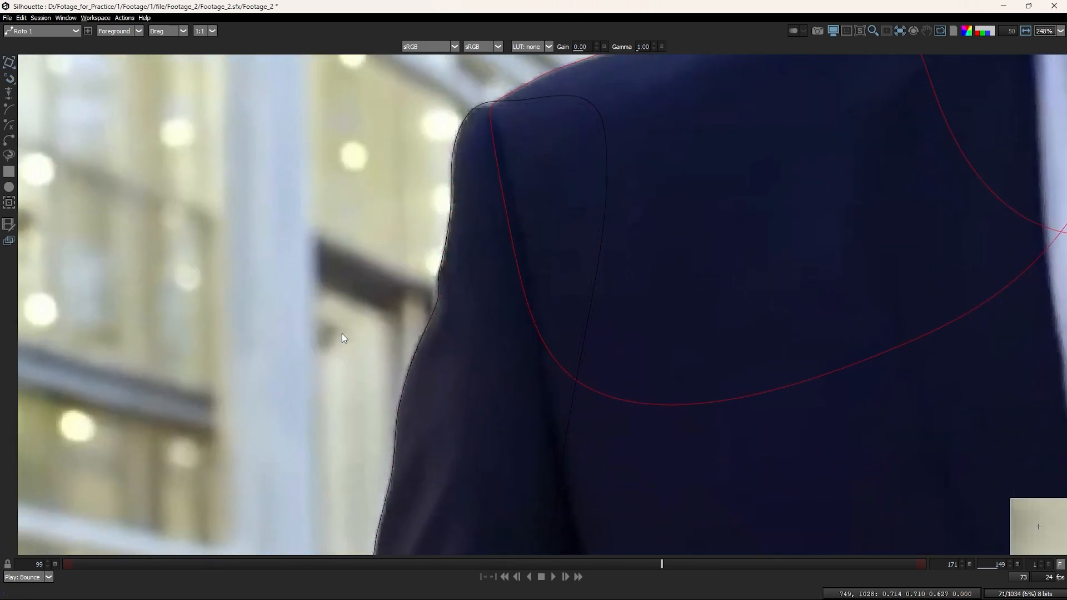
left_click(432, 457)
scroll(452, 425, "down", 5)
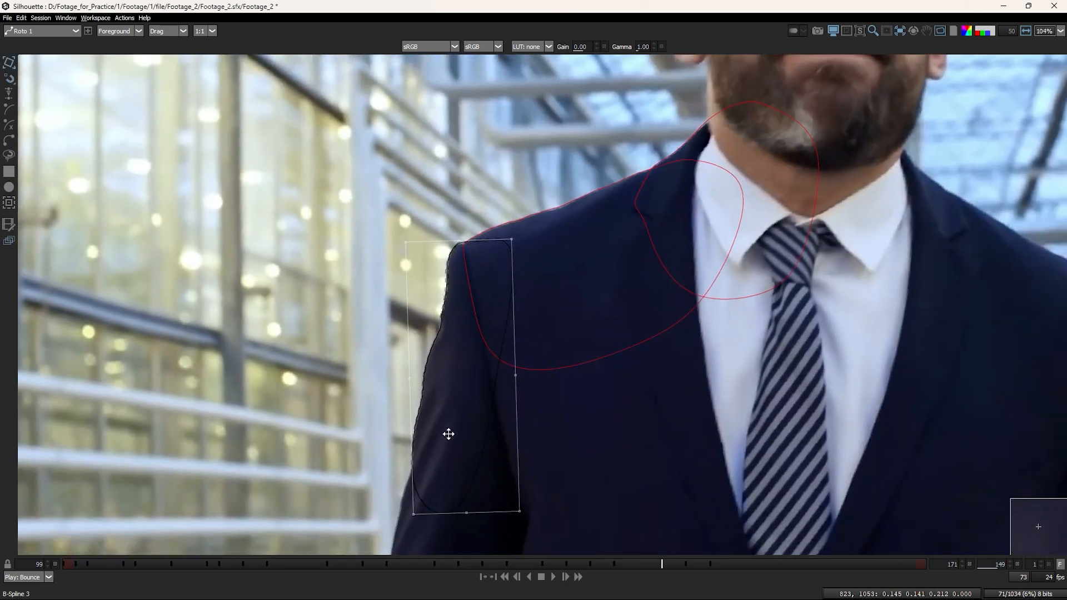
Step: Compare the sleeve spline with the arm and shoulder edge across frames 146 to 149
scroll(449, 434, "up", 3)
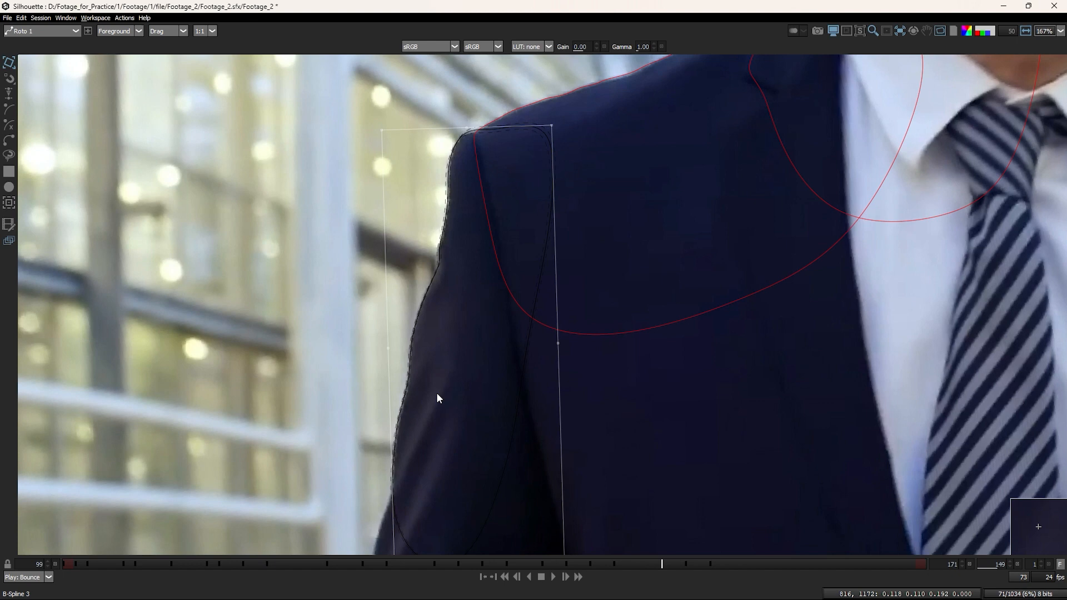
key("Left")
key("Left")
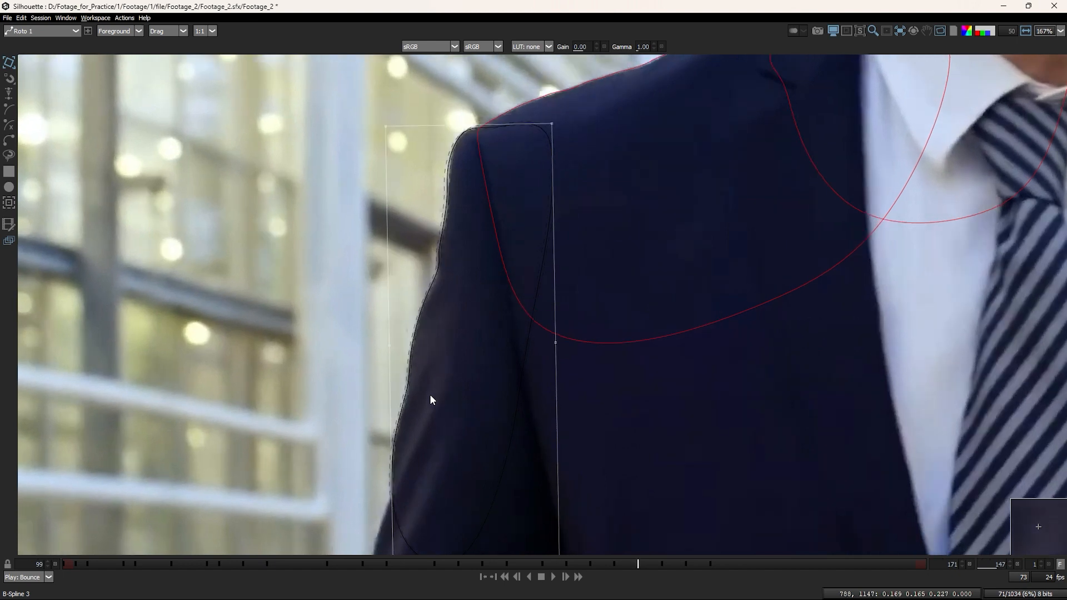
key("Right")
key("Right")
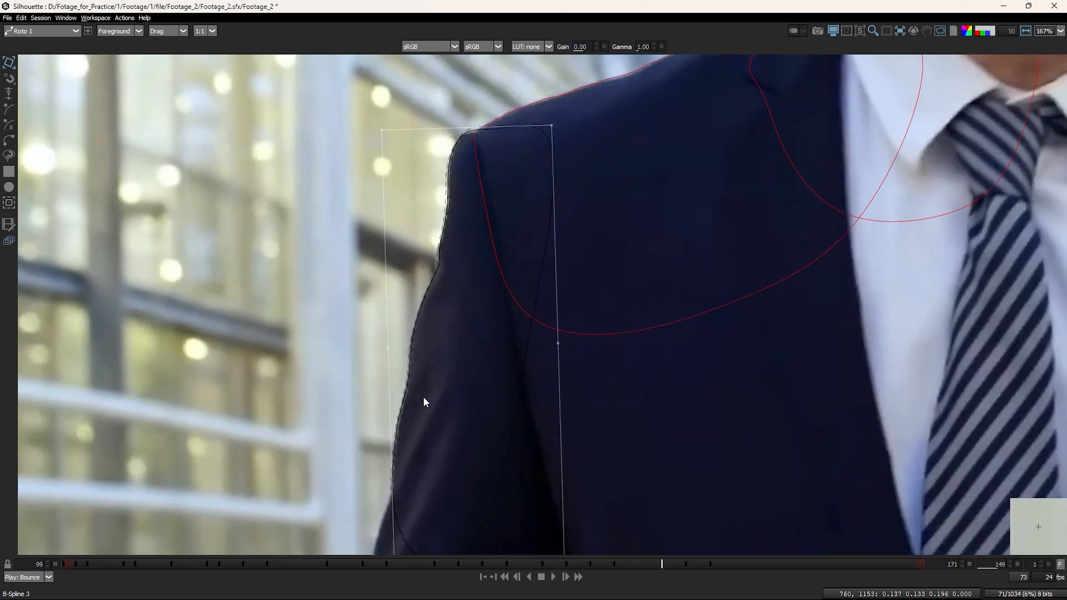
key("Left")
key("Left")
key("Left")
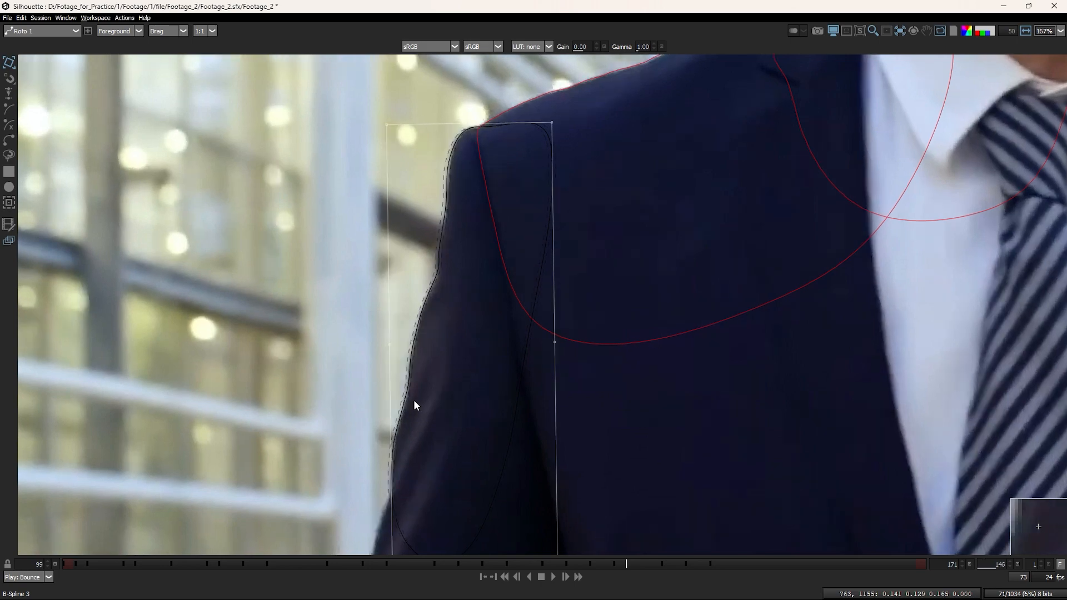
key("Right")
key("Right")
scroll(471, 254, "up", 3)
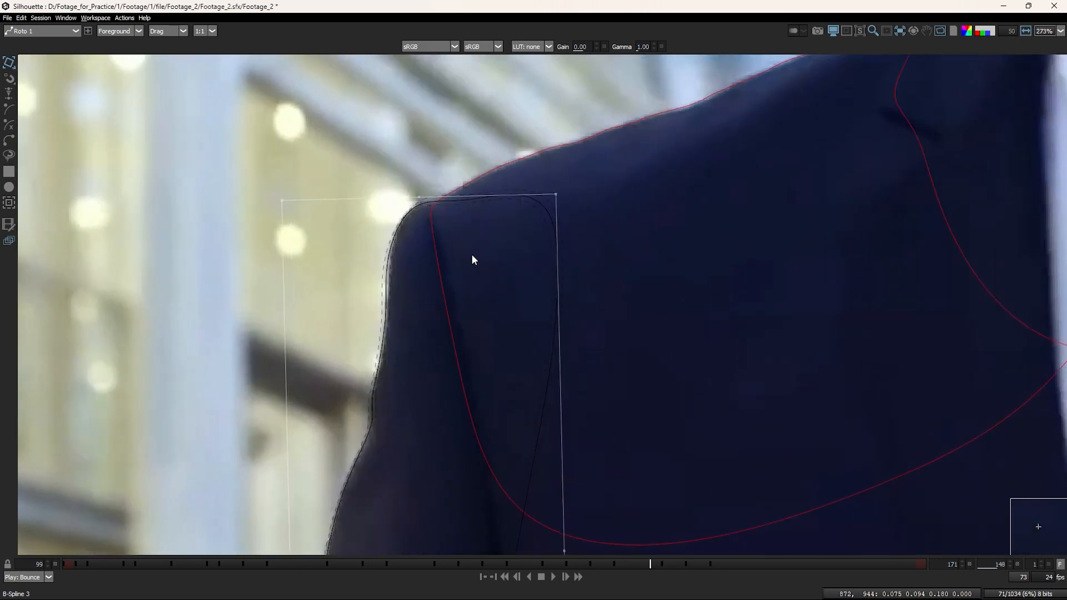
key("Left")
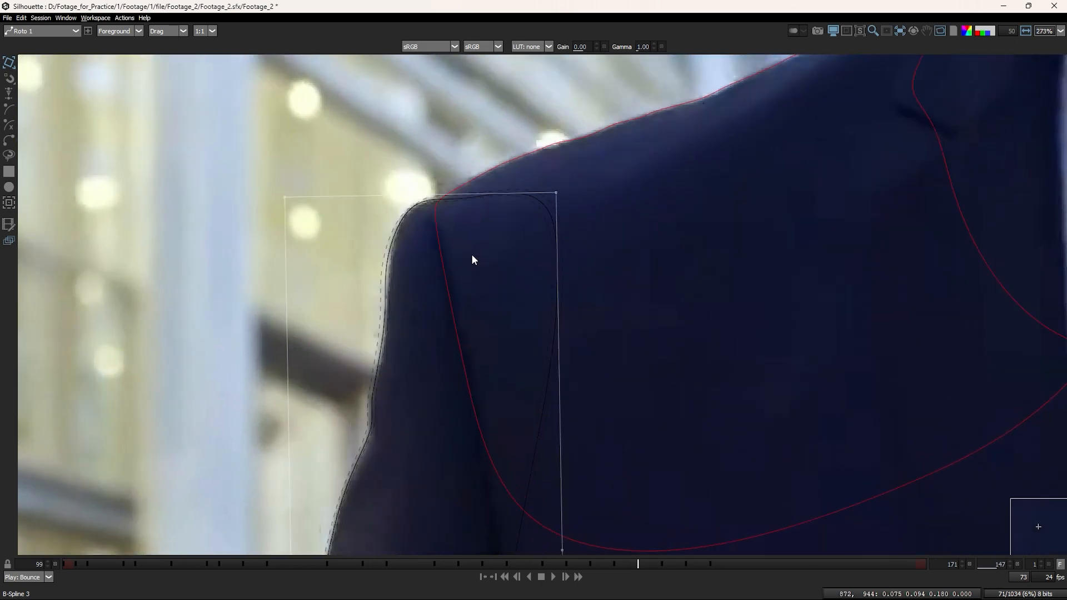
key("Right")
Step: Fit the sleeve spline's shoulder and upper-arm points to the jacket edge at frame 148, then return to transforming the spline
left_click_drag(631, 287, 368, 155)
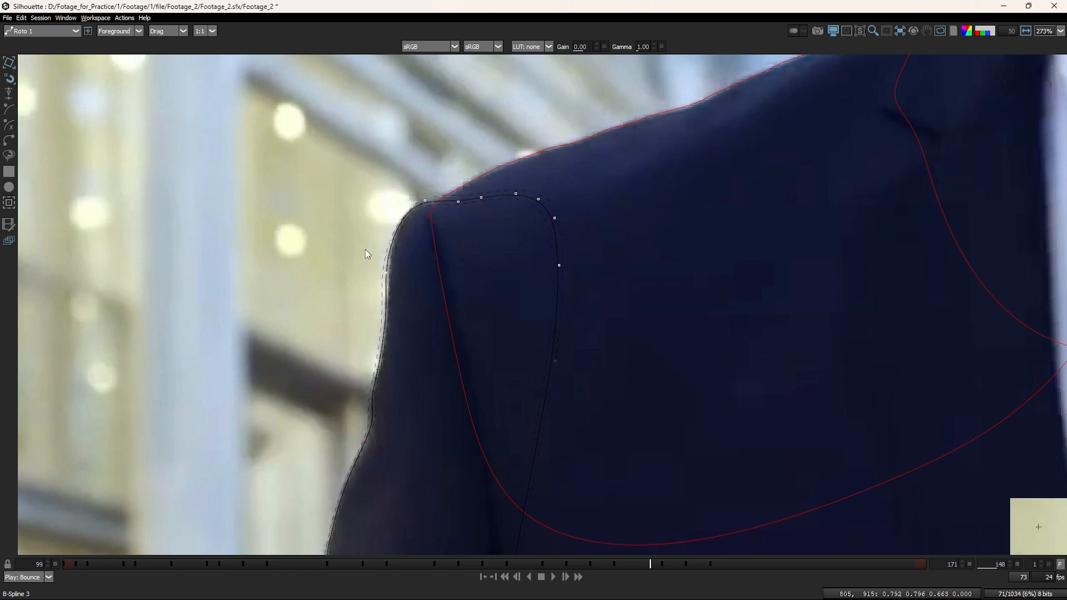
left_click_drag(365, 249, 400, 298)
key("KP_6")
left_click_drag(351, 152, 530, 244)
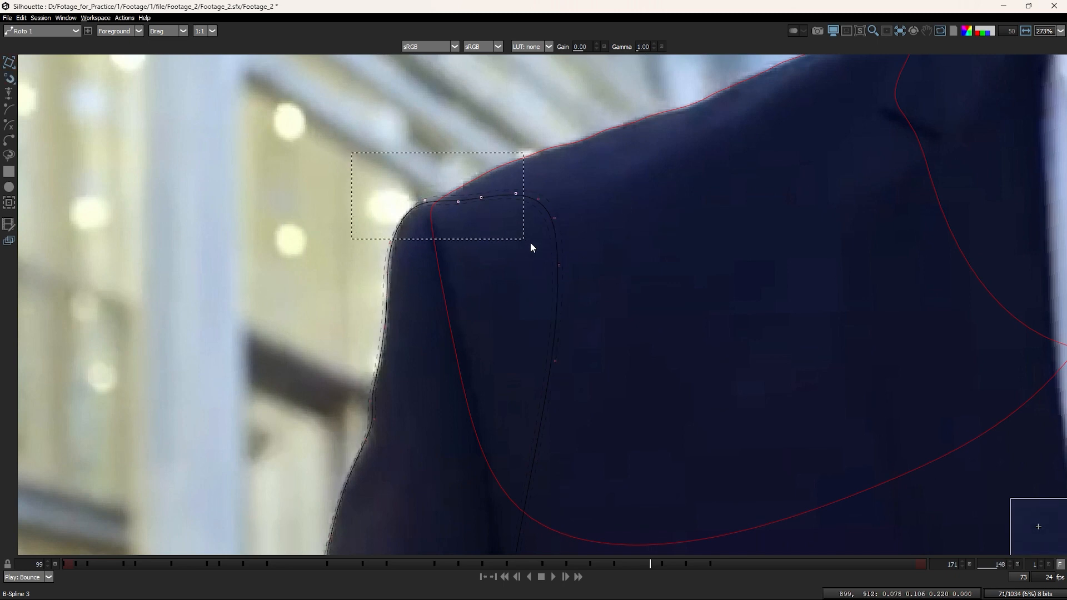
left_click_drag(388, 408, 393, 329)
scroll(392, 329, "down", 3)
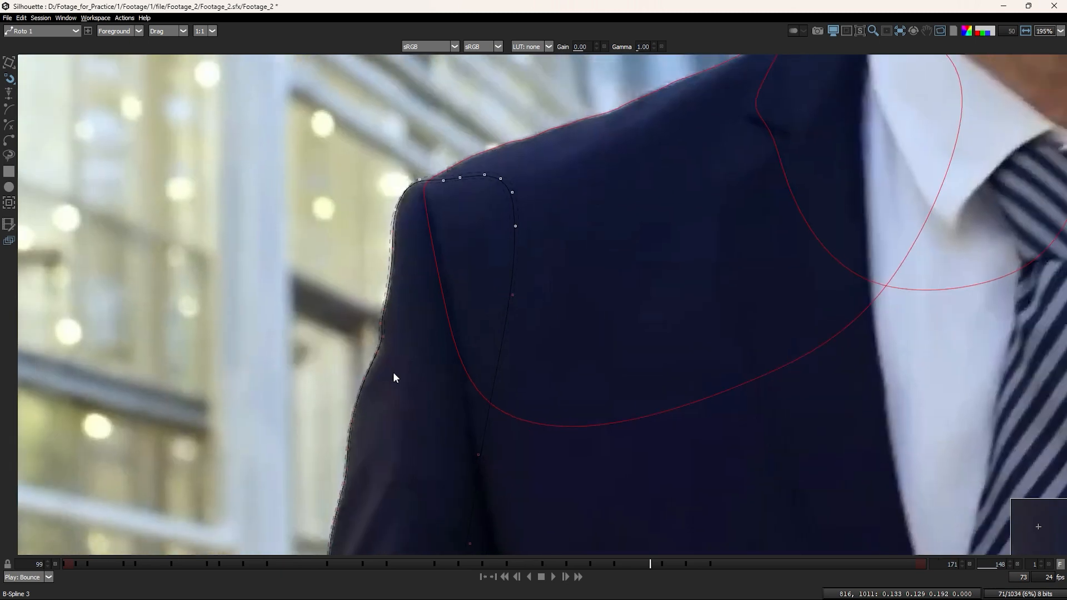
key("t")
scroll(392, 428, "down", 2)
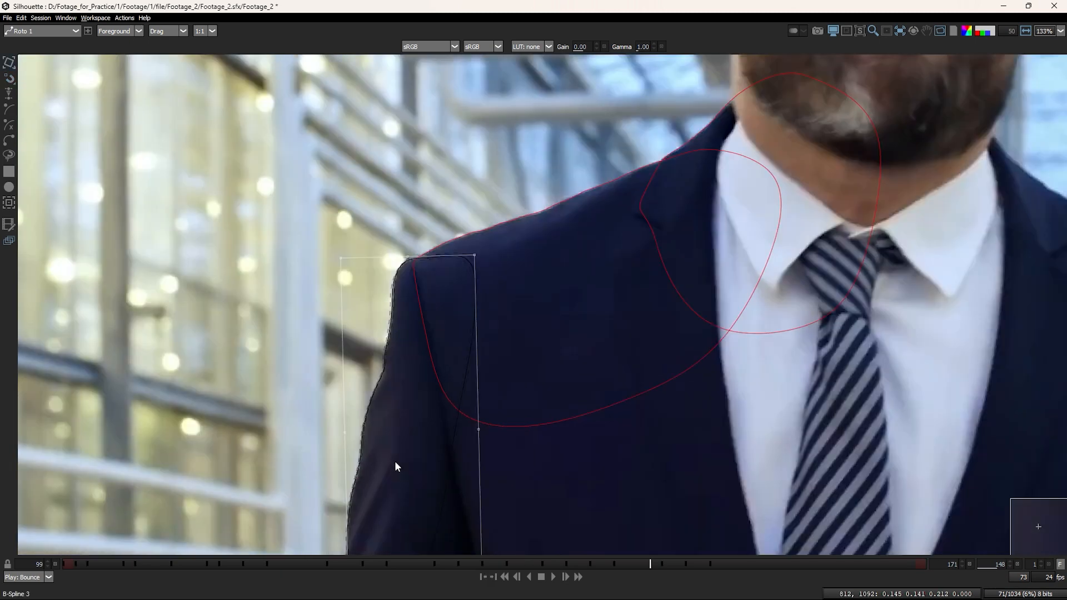
Step: Check how closely the sleeve spline follows the arm between frames 145 and 153
key("Right")
key("Left")
key("Left")
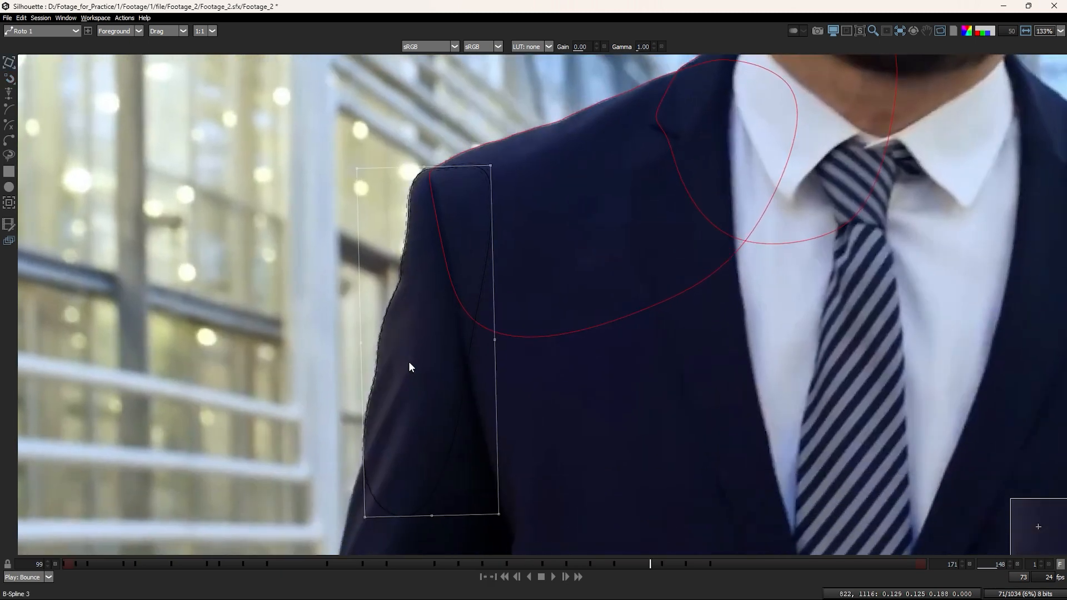
key("Left")
key("Left")
key("Left")
key("Right")
key("Right")
key("Right")
key("Right")
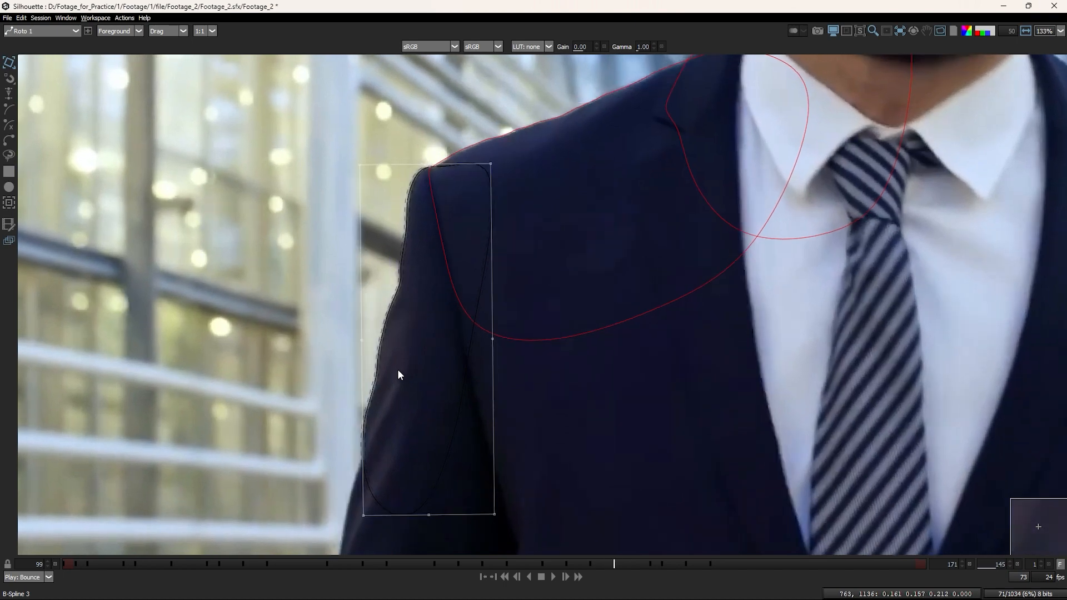
scroll(398, 368, "up", 1)
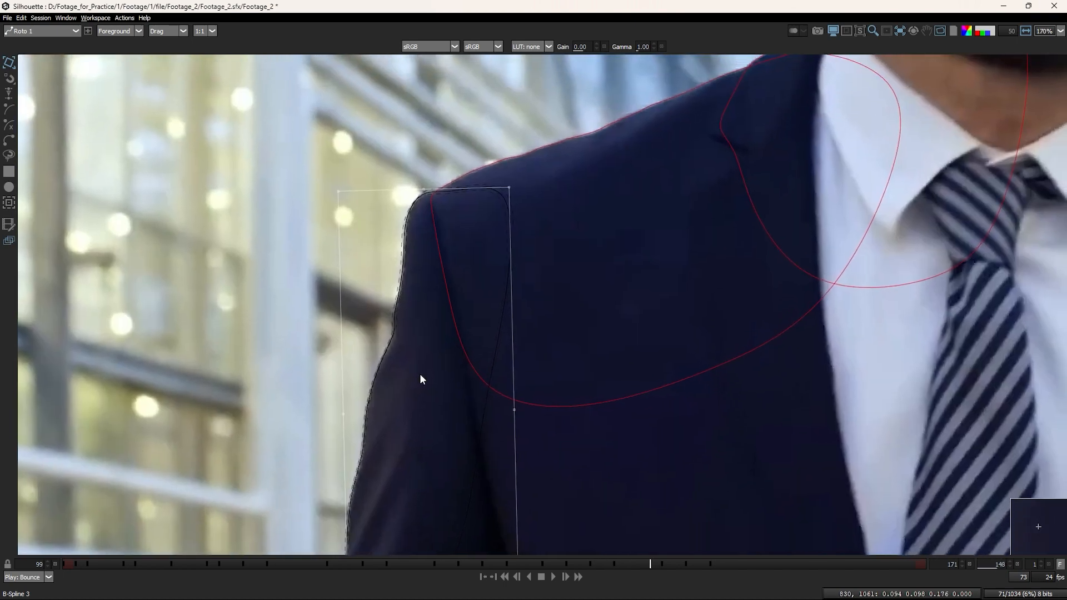
key("Left")
key("Left")
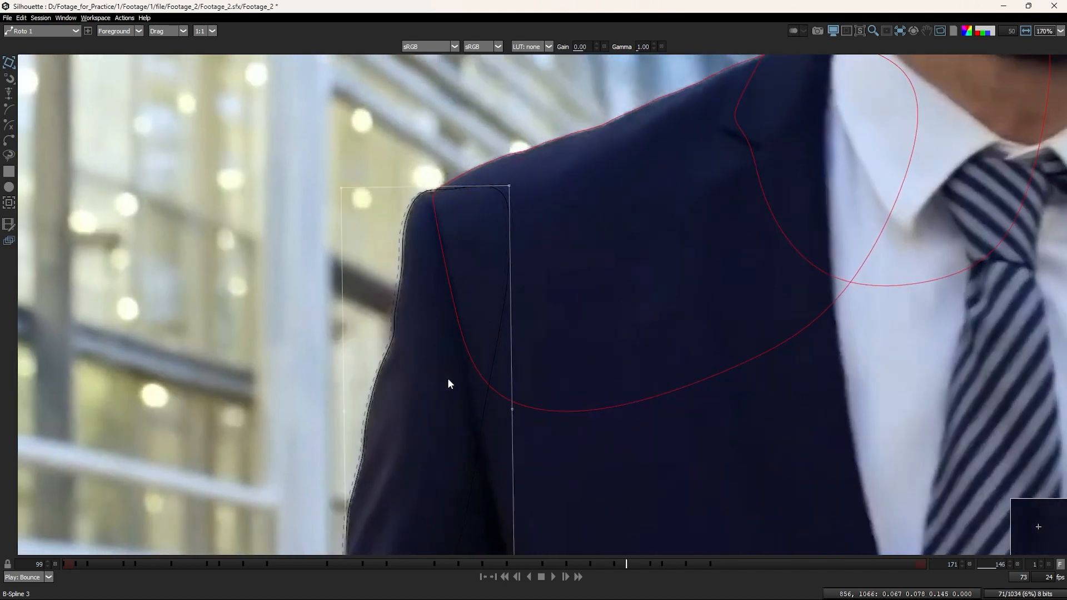
key("Right")
key("Right")
key("Right")
key("Right")
key("Right")
key("Right")
key("Right")
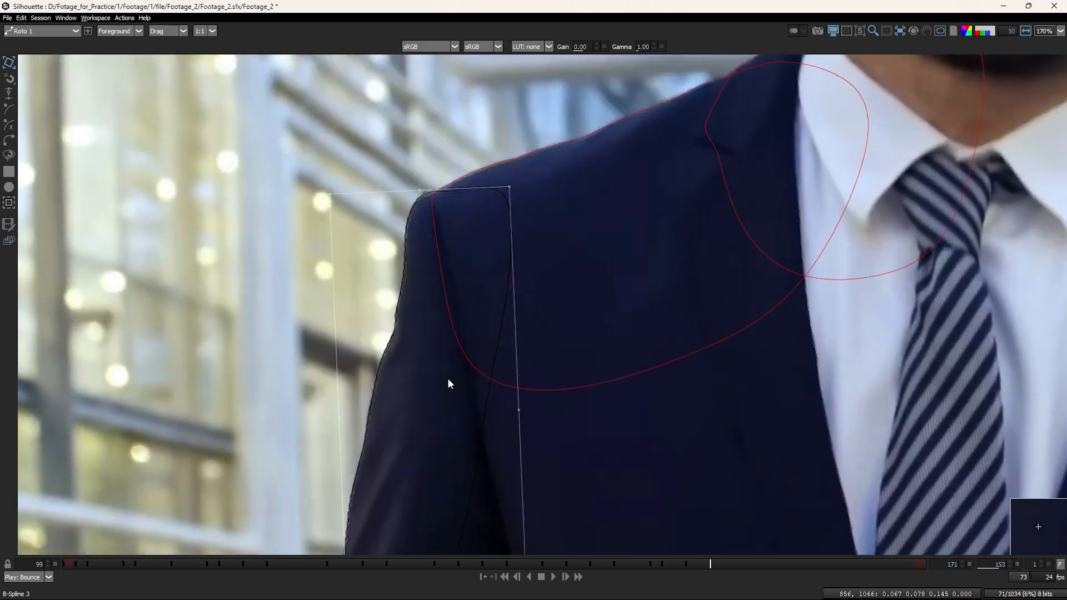
Step: Refine the sleeve spline's upper-arm edge points at frame 153 to match the jacket outline, then return to transforming the spline
scroll(448, 384, "down", 3)
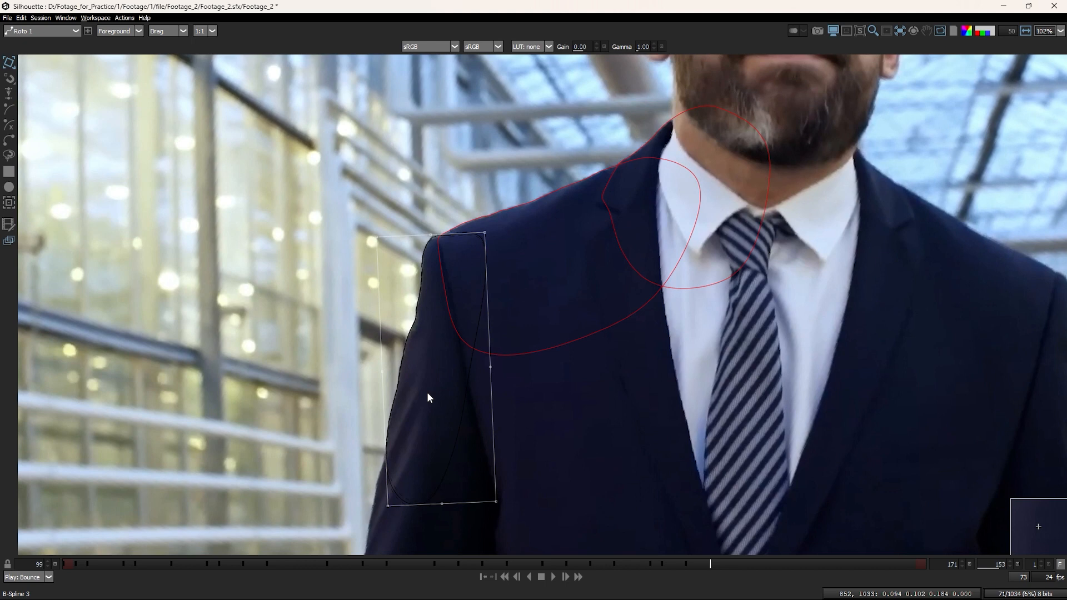
scroll(427, 391, "up", 3)
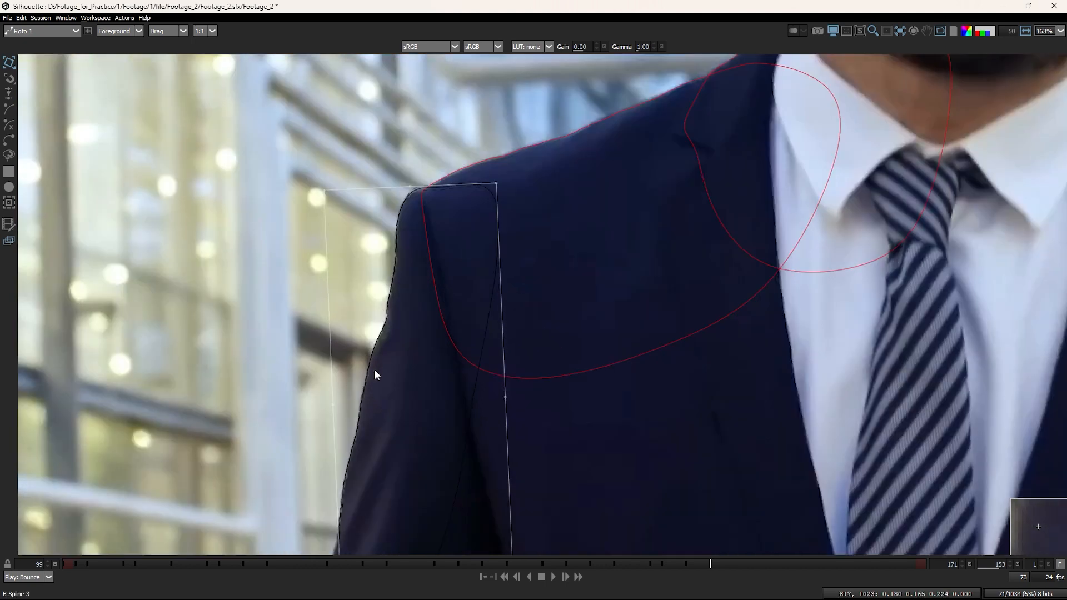
key("r")
left_click_drag(371, 399, 385, 377)
scroll(385, 376, "up", 2)
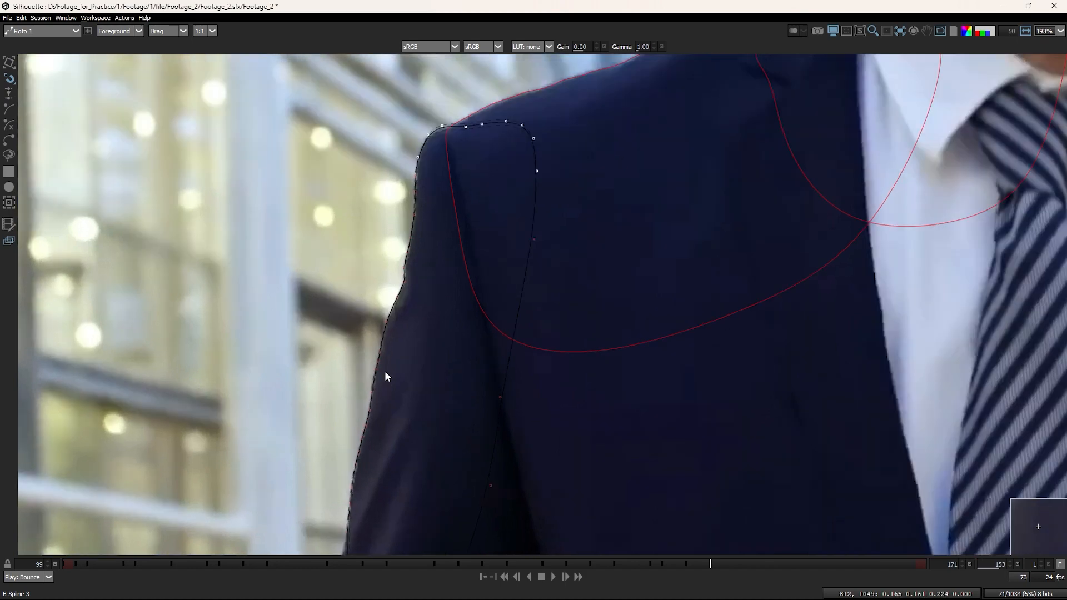
left_click_drag(350, 324, 386, 390)
left_click_drag(337, 272, 412, 380)
key("t")
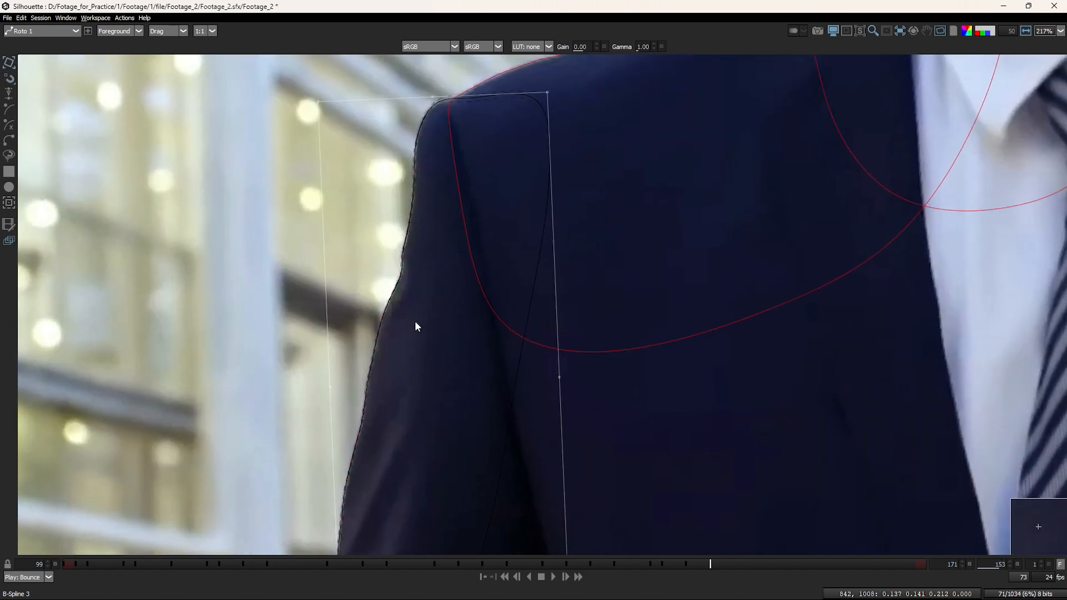
Step: Step through frames 151 to 170 and examine where the sleeve spline drifts off the arm
scroll(415, 321, "down", 4)
key("shift+z")
key("shift+z")
scroll(416, 373, "down", 2)
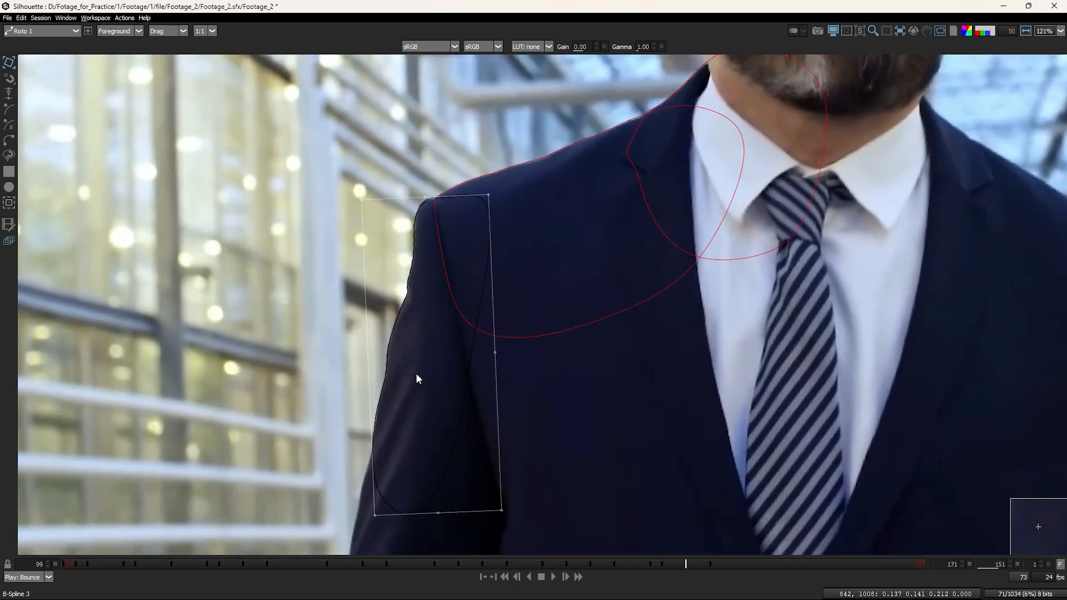
key("Right")
key("Right")
key("Right")
key("Right")
key("Right")
key("Right")
key("Right")
key("Right")
key("Right")
key("Right")
key("Right")
key("Right")
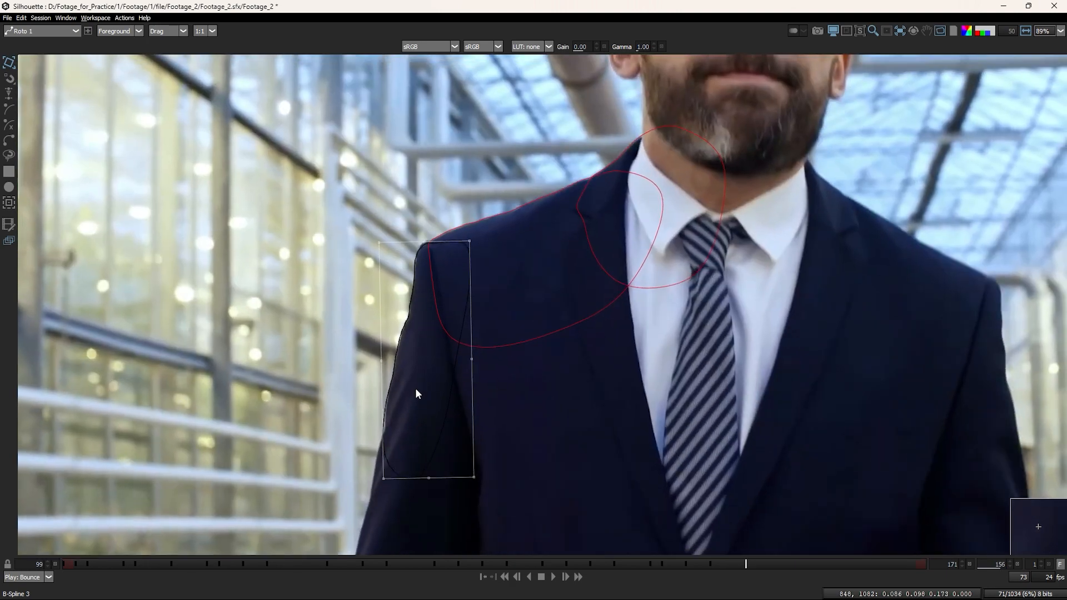
key("Right")
key("Right")
key("Right")
key("Right")
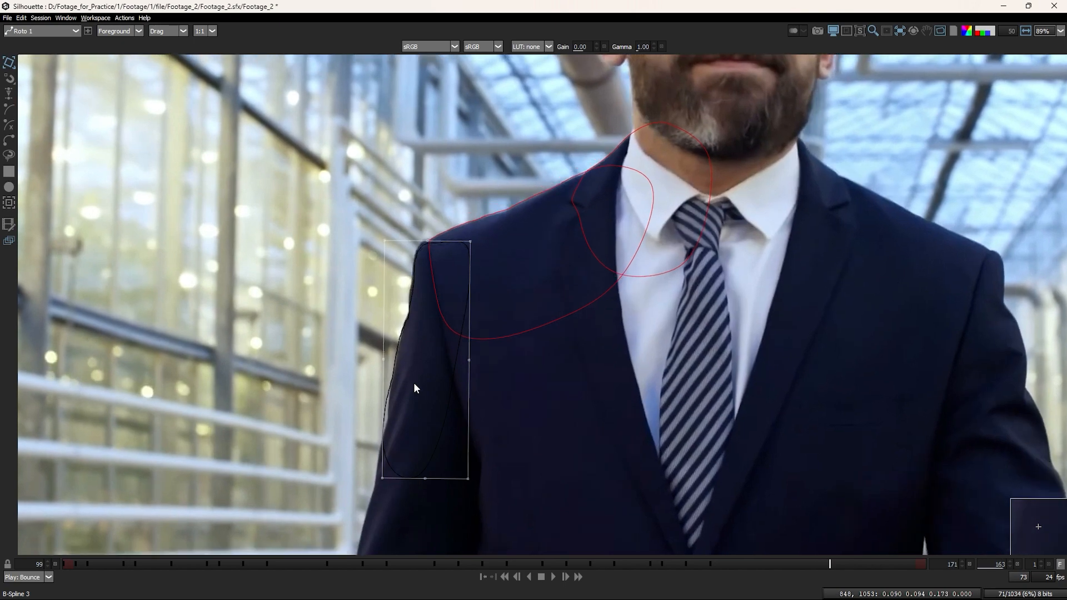
scroll(408, 358, "up", 5)
key("Right")
key("Right")
key("Right")
key("Right")
key("Right")
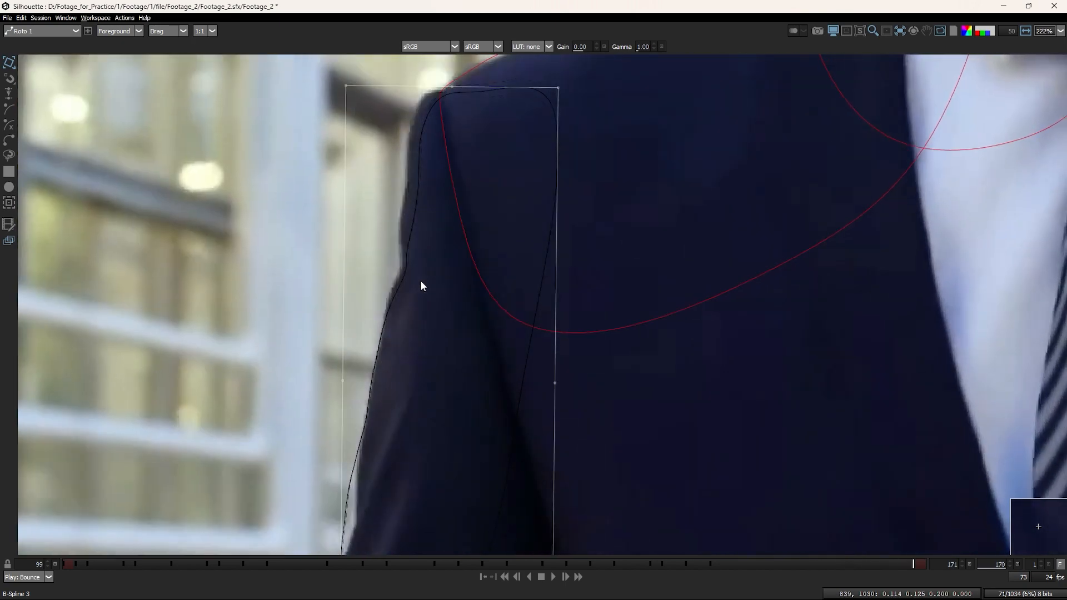
Step: Go to frame 169 and rotate the whole sleeve spline about a pivot on the mid-arm edge to match the arm's angle
key("Left")
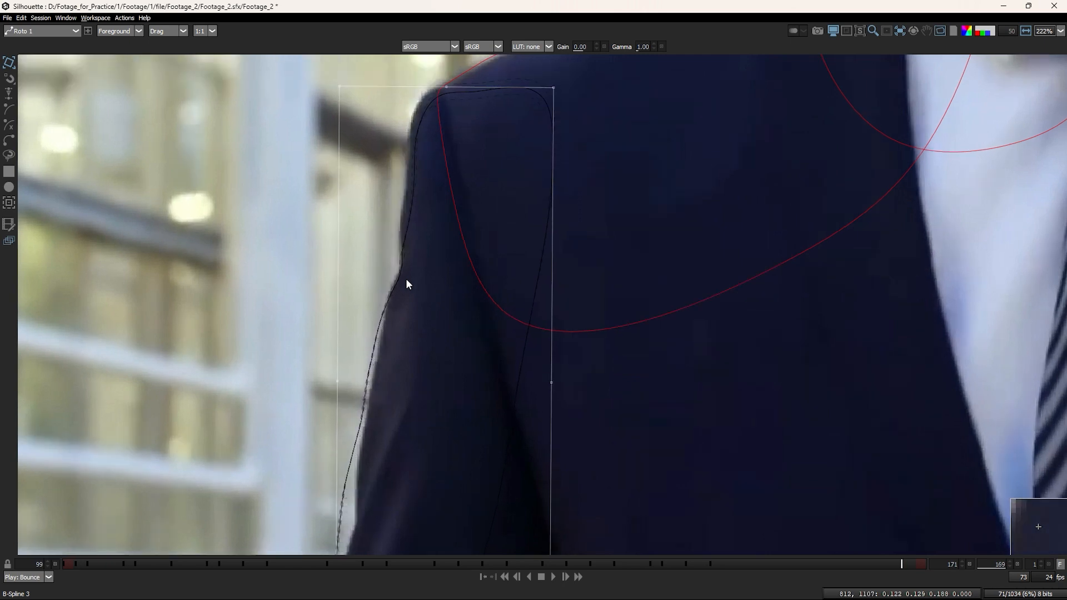
key("q")
left_click_drag(398, 326, 388, 119)
left_click_drag(349, 317, 350, 365)
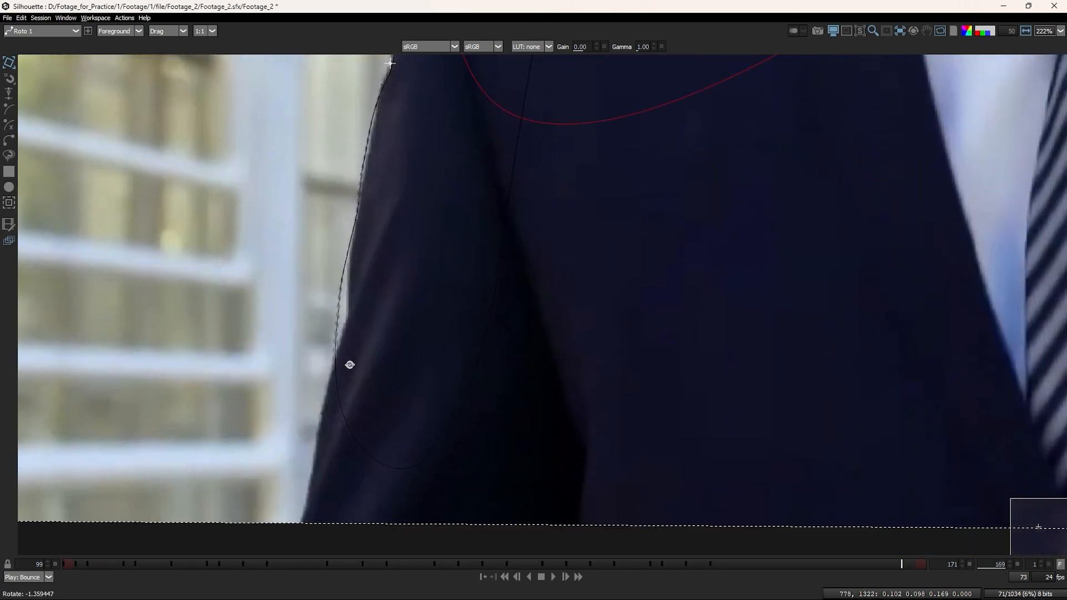
left_click_drag(447, 91, 427, 311)
left_click_drag(420, 181, 395, 314)
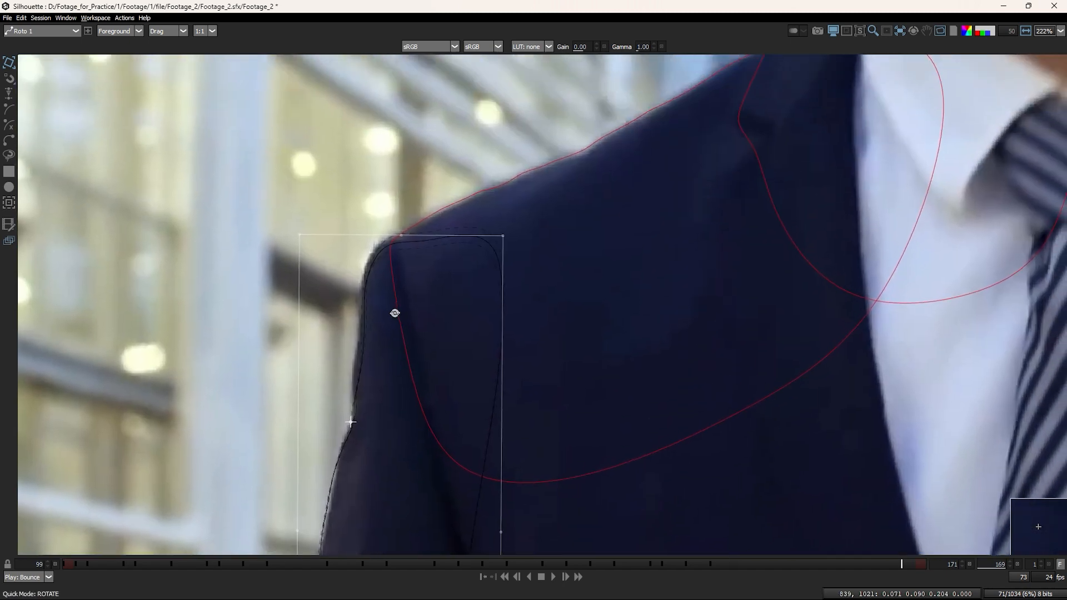
Step: Select the sleeve spline's shoulder and upper-arm points at frame 169 and nudge them up onto the jacket edge
left_click(264, 195)
left_click_drag(258, 160, 433, 315)
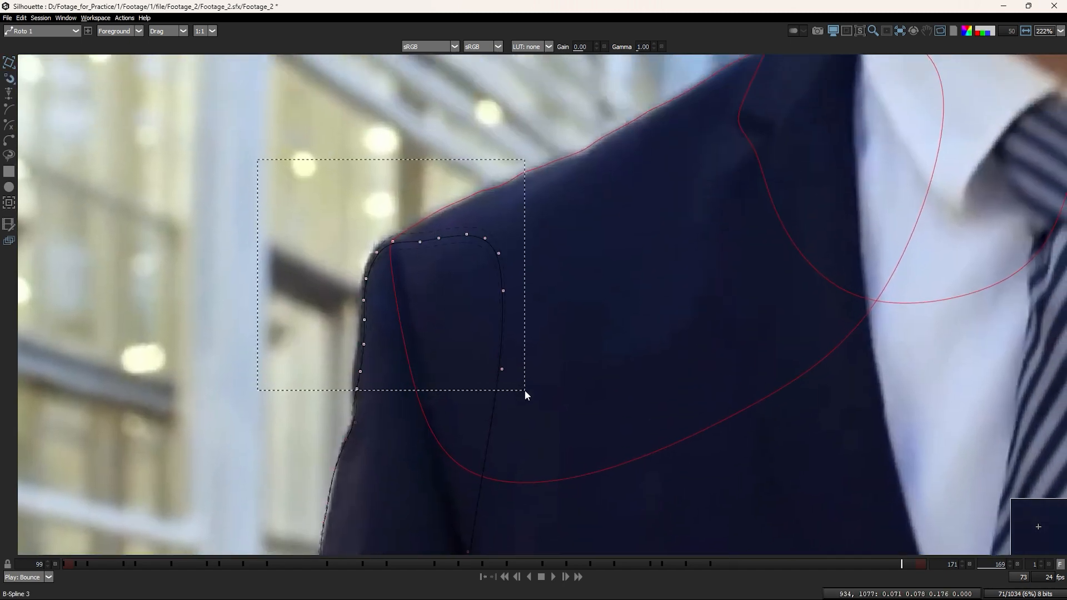
left_click_drag(525, 390, 525, 390)
key("Up")
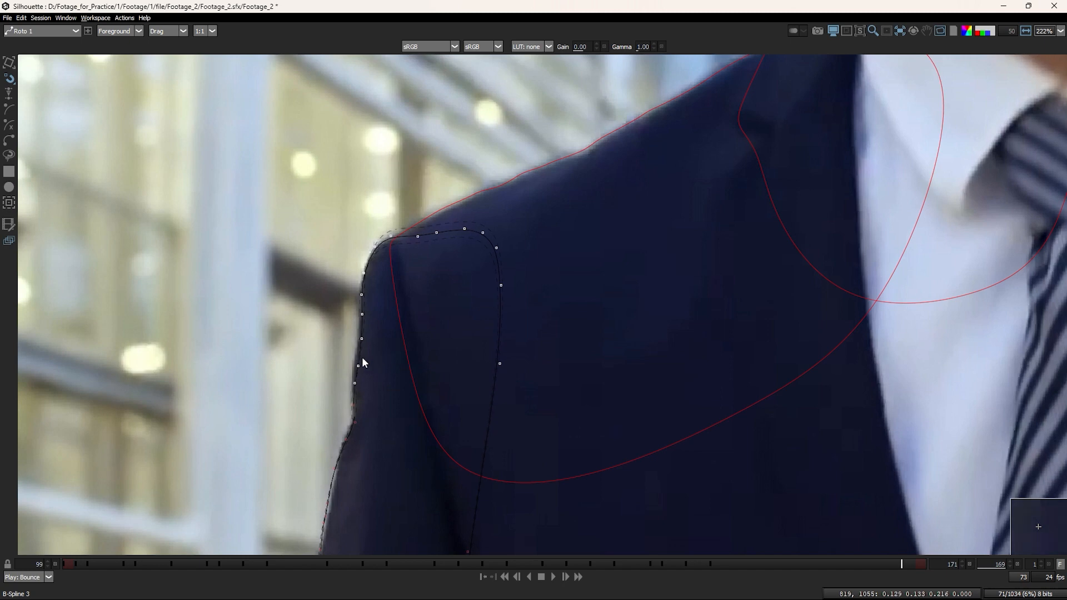
Step: Select the sleeve spline's upper-arm and shoulder points in groups at frame 169 and nudge them left onto the jacket edge
left_click_drag(344, 353, 374, 389)
key("Left")
left_click_drag(341, 326, 379, 376)
key("Left")
left_click_drag(381, 326, 303, 258)
left_click_drag(325, 165, 528, 284)
left_click_drag(367, 383, 414, 300)
key("Left")
left_click_drag(387, 361, 343, 274)
left_click_drag(382, 387, 398, 285)
left_click_drag(361, 428, 350, 369)
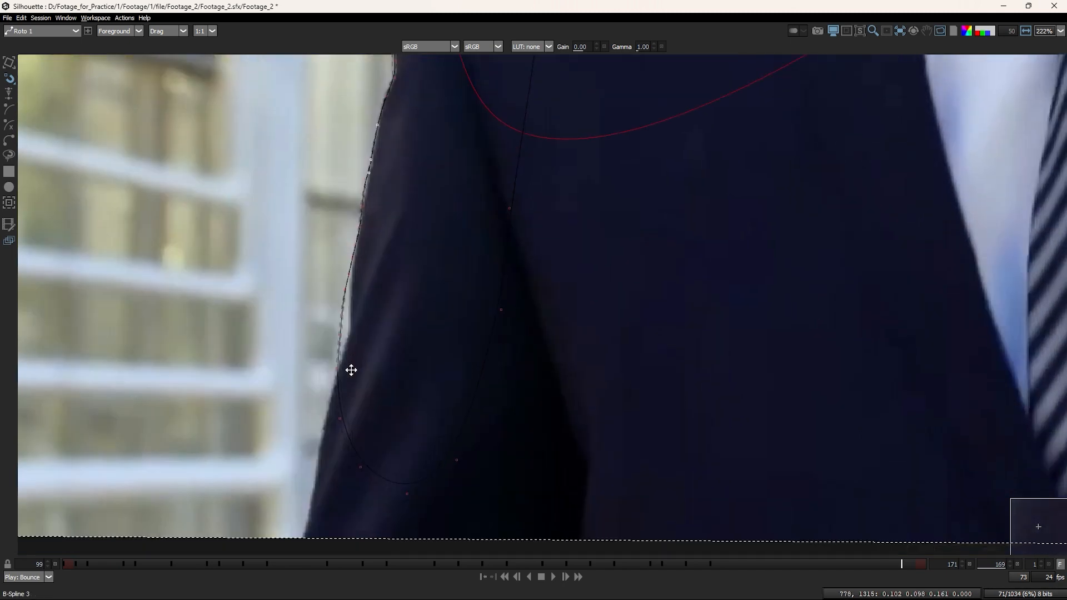
Step: Rotate the sleeve spline's lower-arm points about a pivot on the outer arm edge at frame 169, then nudge them right
left_click_drag(334, 297, 589, 542)
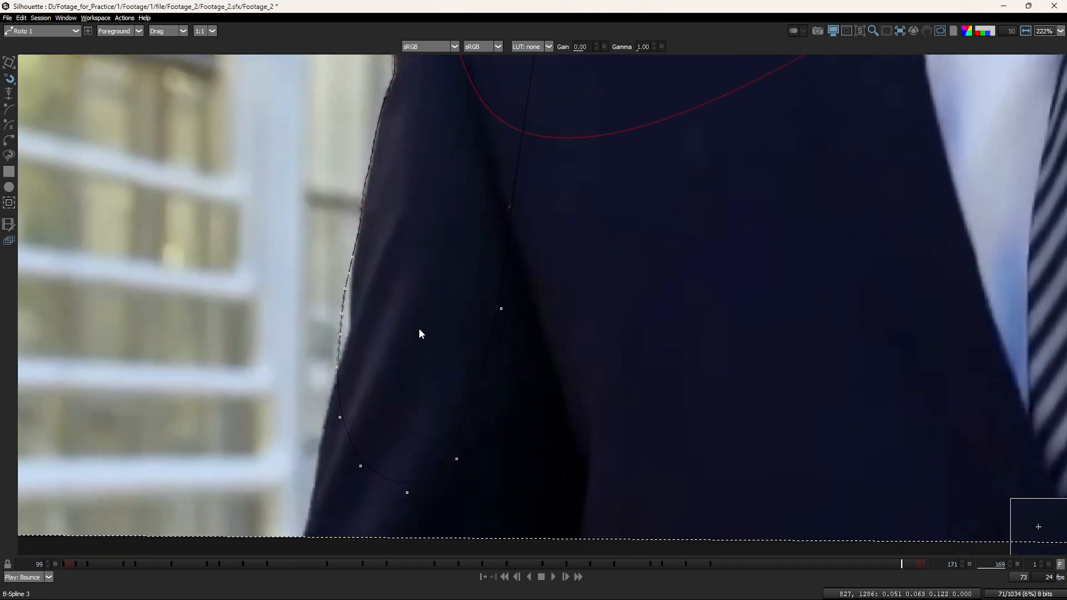
key("t")
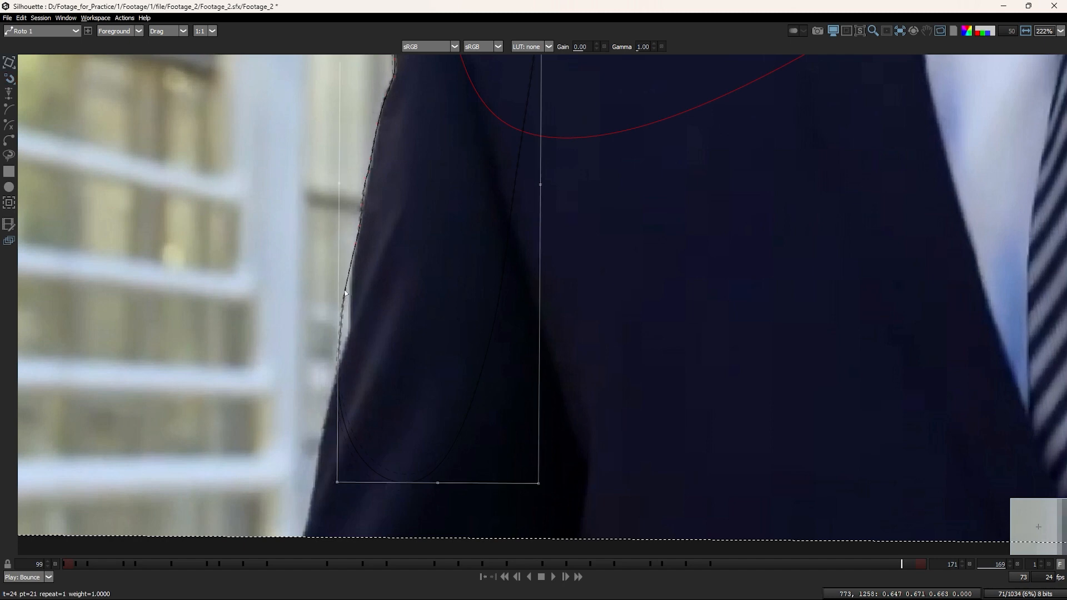
key("t")
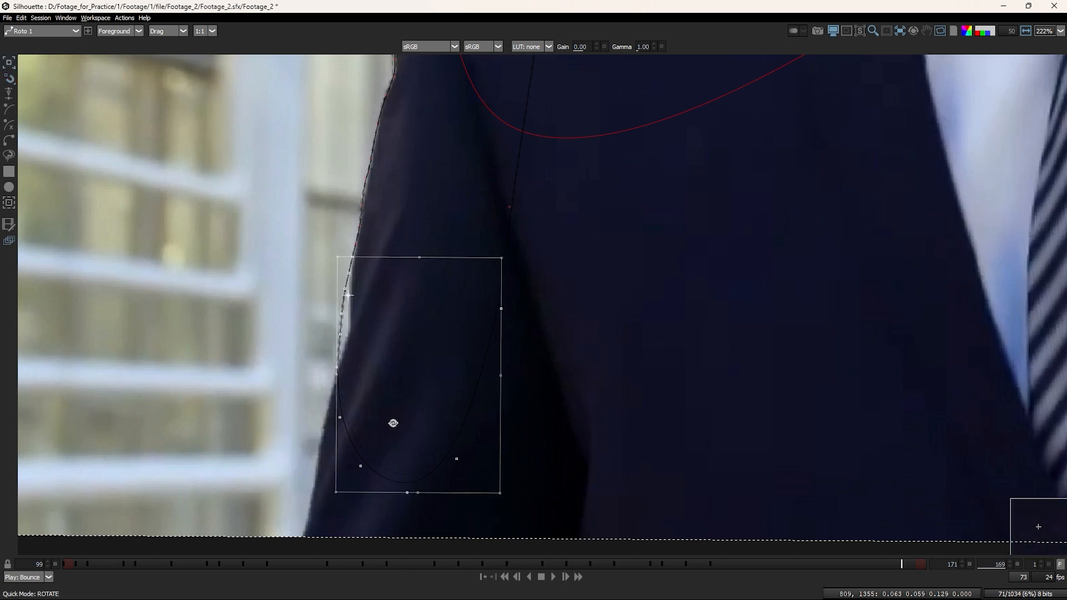
left_click_drag(393, 421, 412, 432)
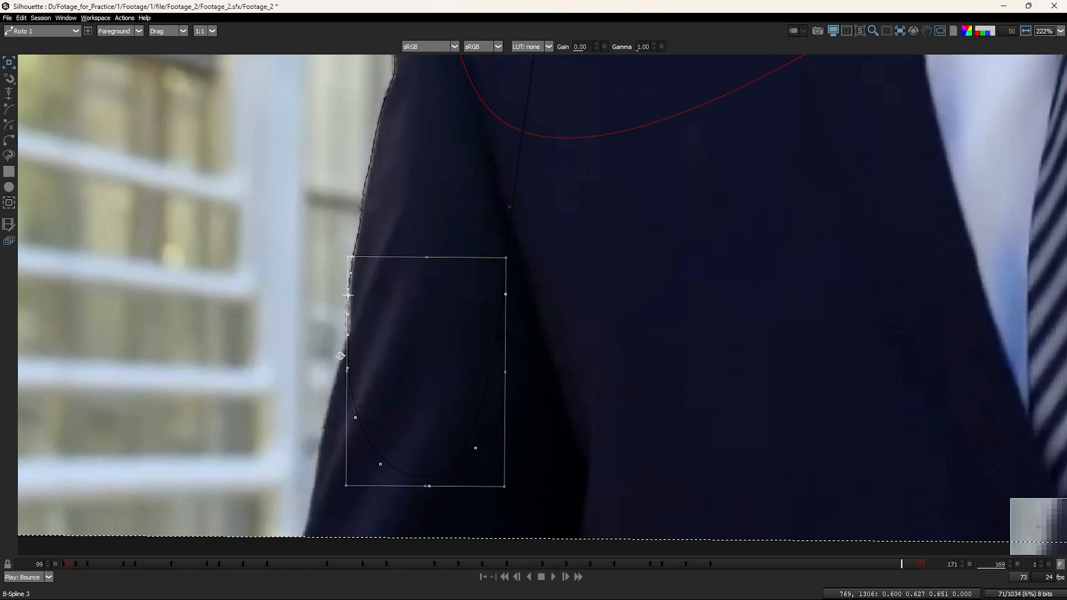
key("t")
left_click_drag(305, 287, 602, 507)
key("Right")
key("Right")
key("Right")
Step: Refine the sleeve spline's mid-arm and upper-arm edge points at frame 169, then return to transforming the spline
left_click_drag(373, 189, 375, 439)
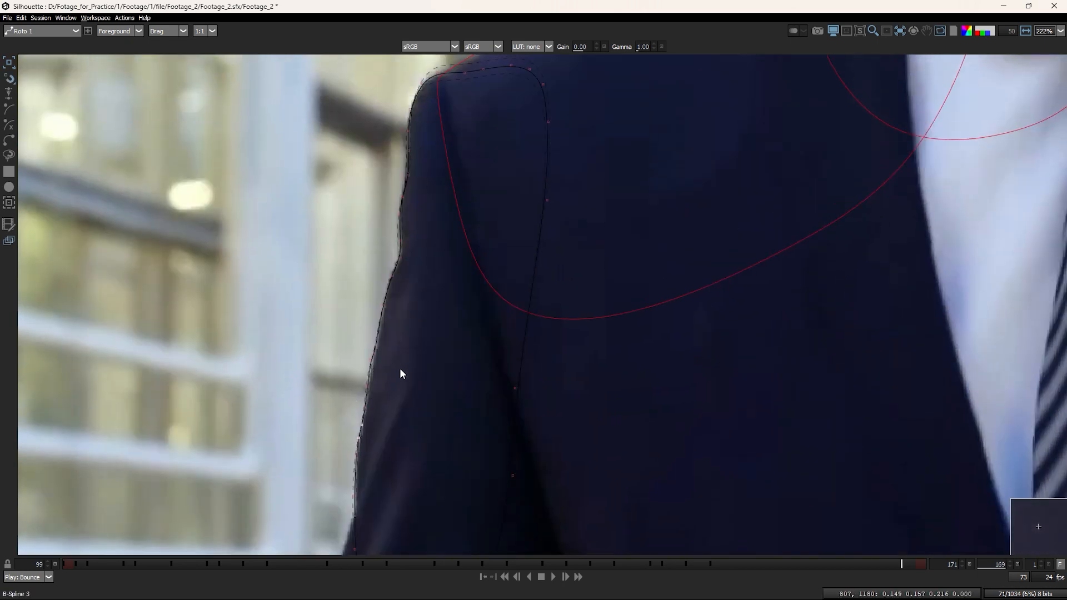
left_click_drag(391, 370, 364, 361)
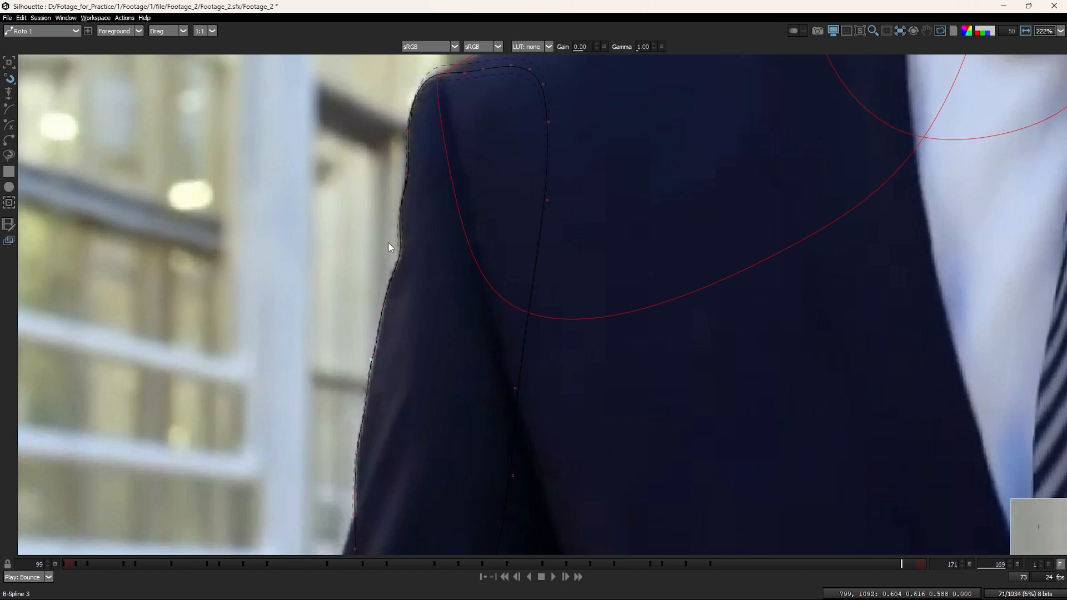
left_click_drag(377, 269, 430, 359)
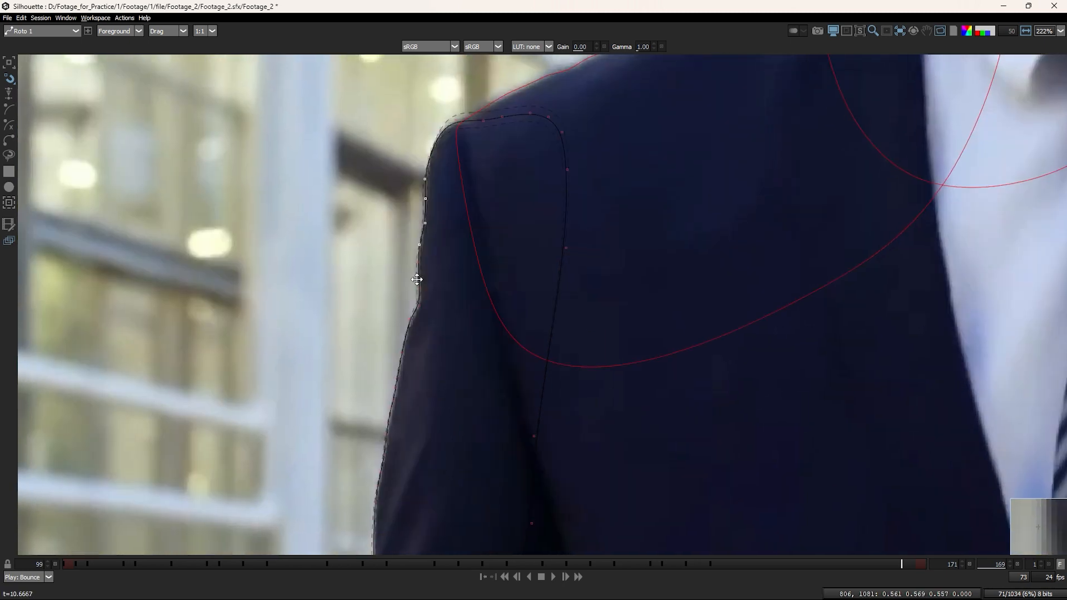
left_click_drag(345, 333, 446, 491)
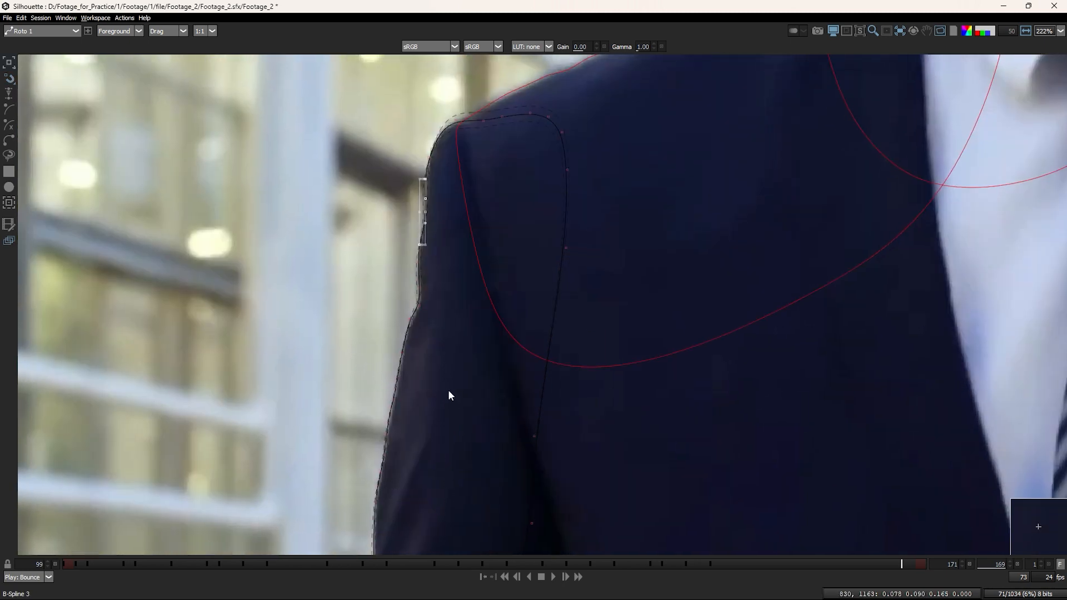
key("t")
Step: Go to frame 164 and fit the sleeve spline's shoulder and upper-arm edge points to the jacket outline
scroll(362, 356, "down", 4)
key("z")
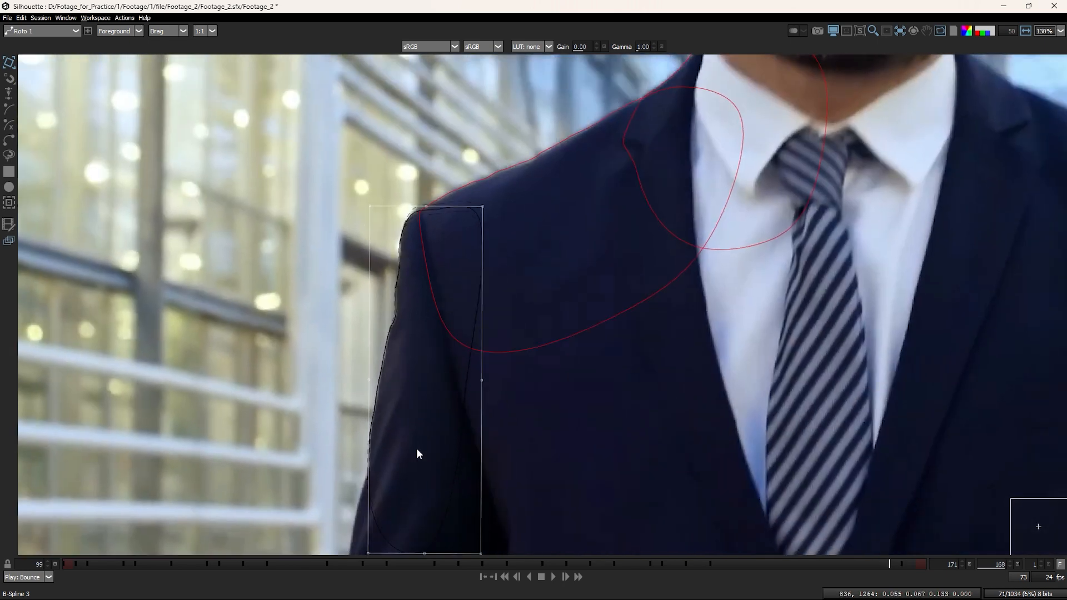
key("z")
key("z")
key("z")
key("z")
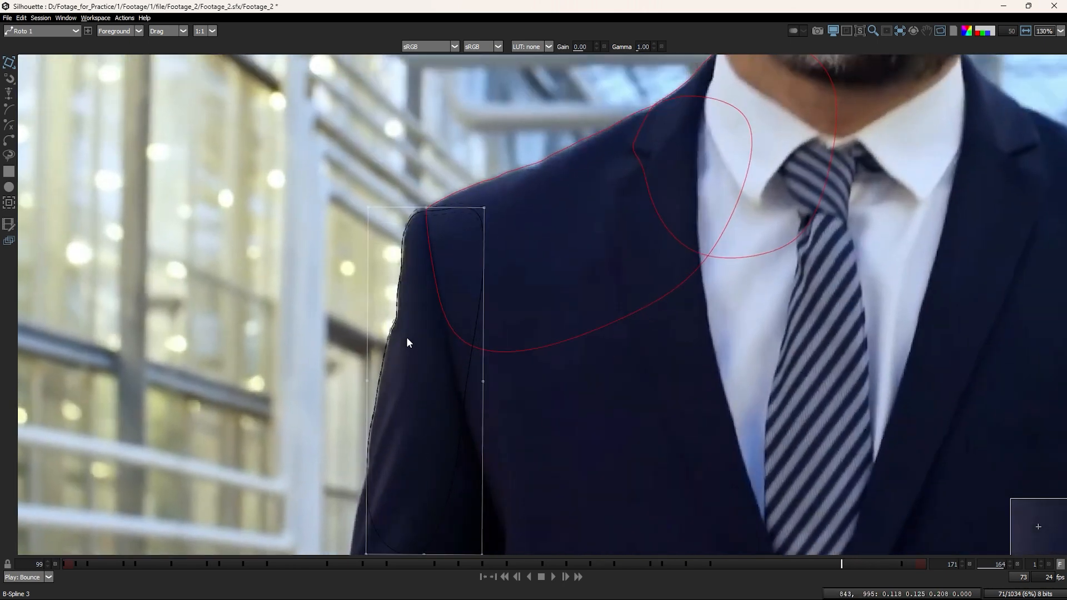
scroll(407, 337, "up", 2)
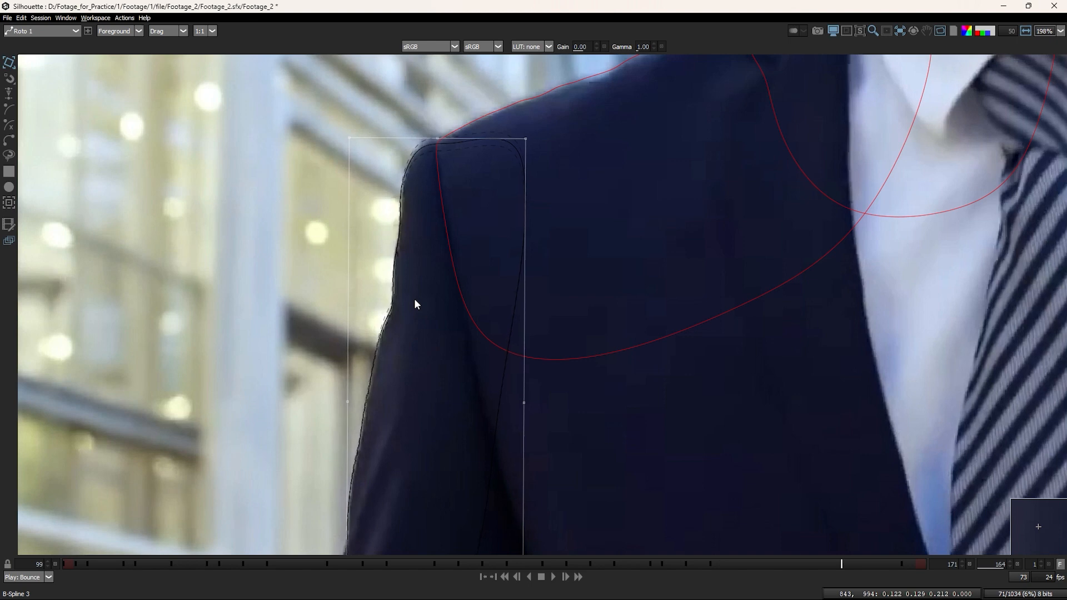
left_click_drag(414, 282, 369, 377)
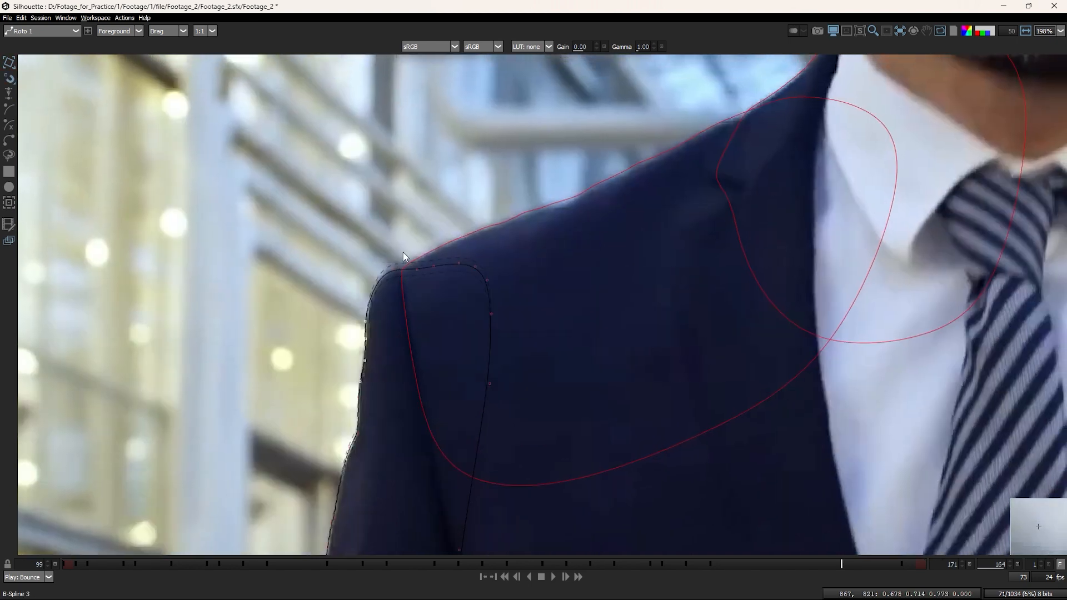
scroll(401, 250, "up", 2)
left_click_drag(345, 224, 540, 329)
left_click_drag(412, 385, 316, 314)
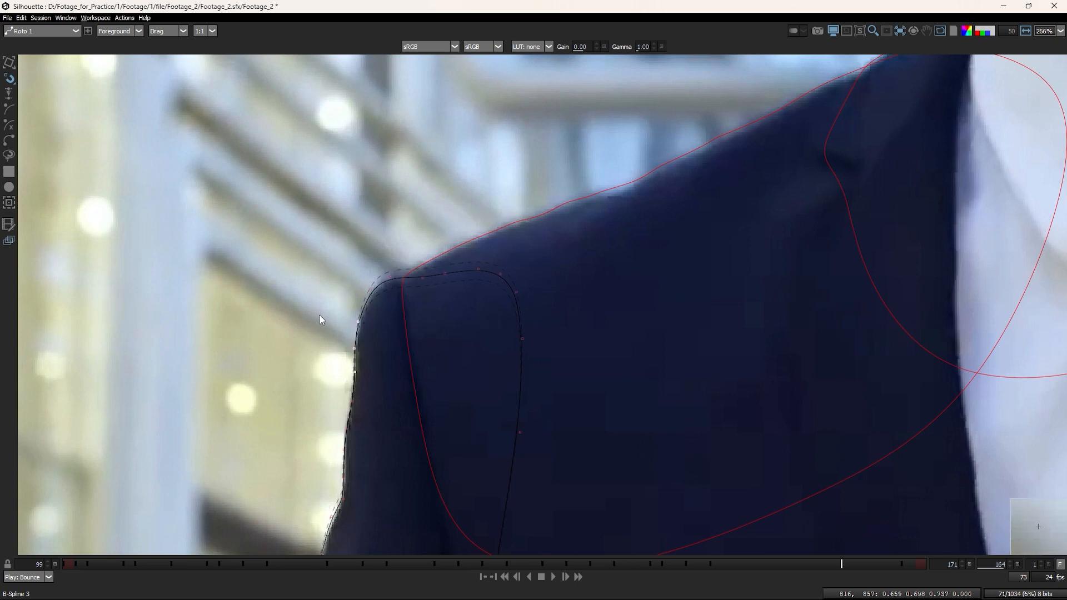
left_click_drag(380, 391, 410, 294)
left_click_drag(320, 377, 408, 486)
left_click_drag(402, 482, 428, 326)
left_click_drag(342, 245, 355, 313)
Step: Adjust the sleeve spline's lower-arm and shoulder-top points at frame 164, then return to transforming the spline
left_click_drag(336, 378, 624, 562)
left_click_drag(404, 214, 432, 399)
left_click_drag(410, 278, 445, 329)
left_click_drag(445, 272, 436, 345)
left_click_drag(388, 215, 602, 384)
left_click_drag(521, 437, 560, 341)
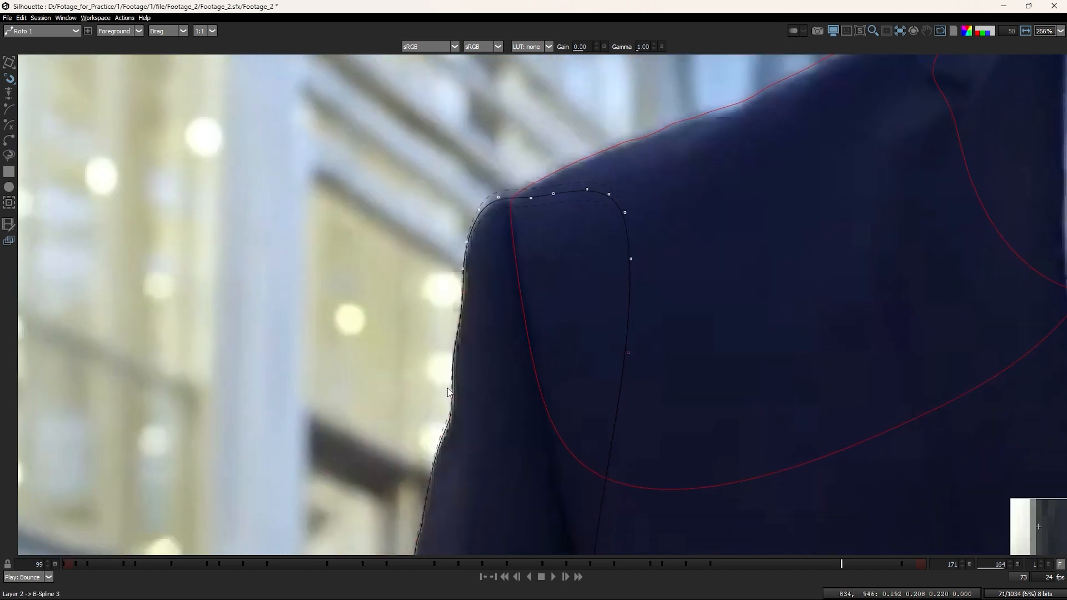
key("t")
left_click_drag(426, 356, 482, 453)
Step: Go to frame 161, select the sleeve spline's lower-arm points and nudge them right to follow the arm edge
scroll(483, 473, "down", 4)
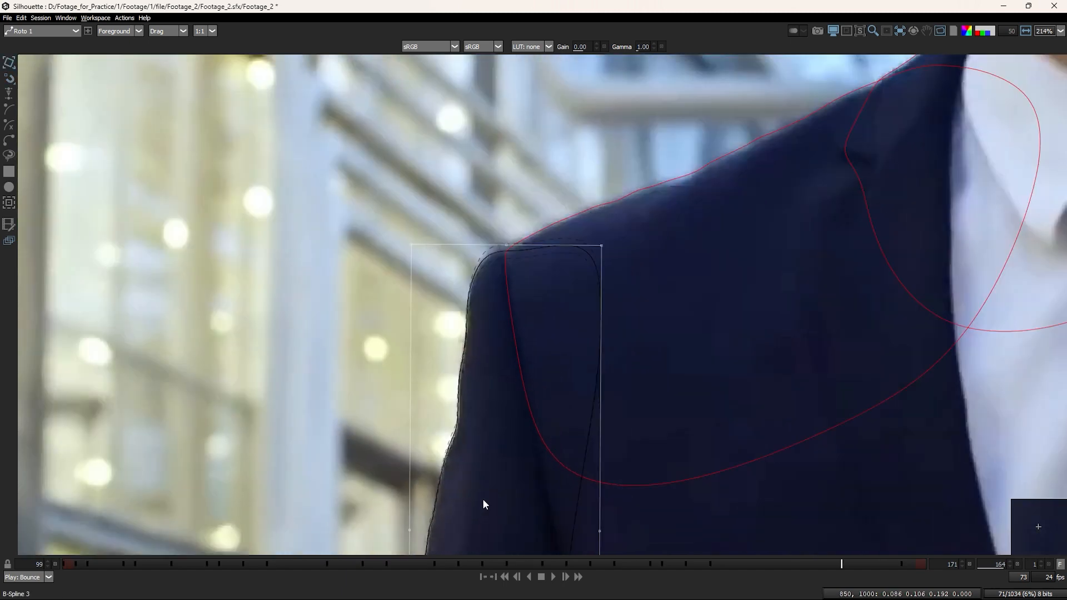
scroll(469, 274, "up", 3)
key("z")
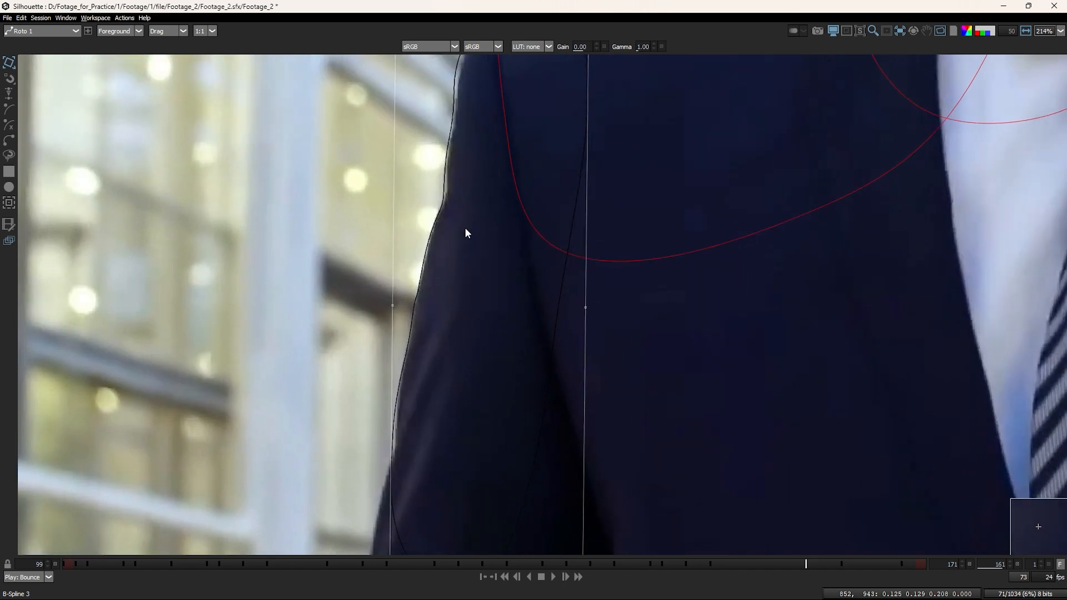
left_click_drag(464, 228, 465, 302)
key("x")
key("z")
left_click_drag(456, 339, 486, 361)
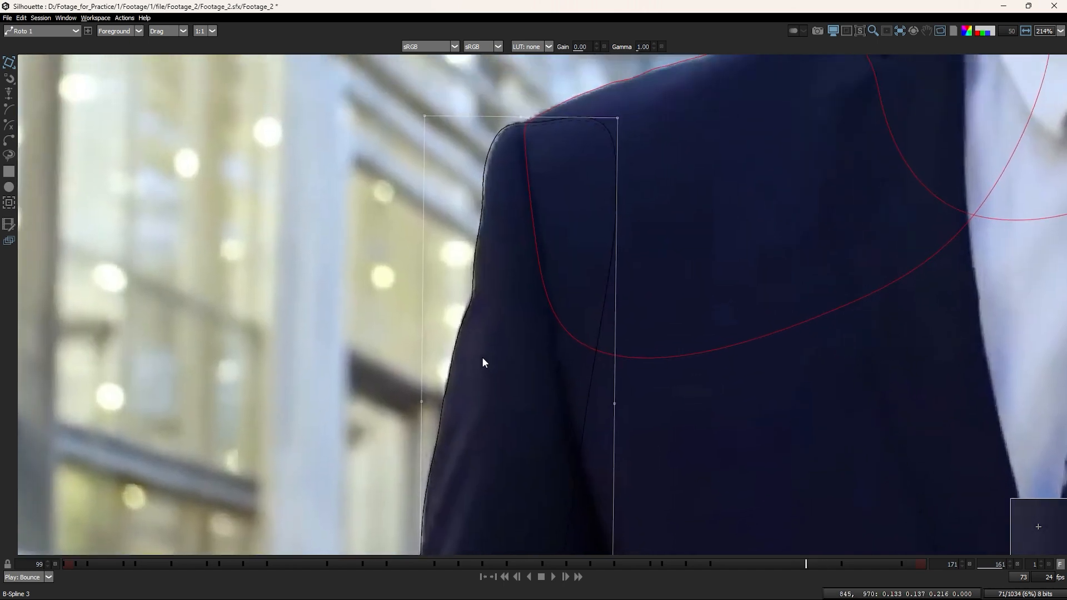
left_click_drag(430, 417, 435, 315)
key("r")
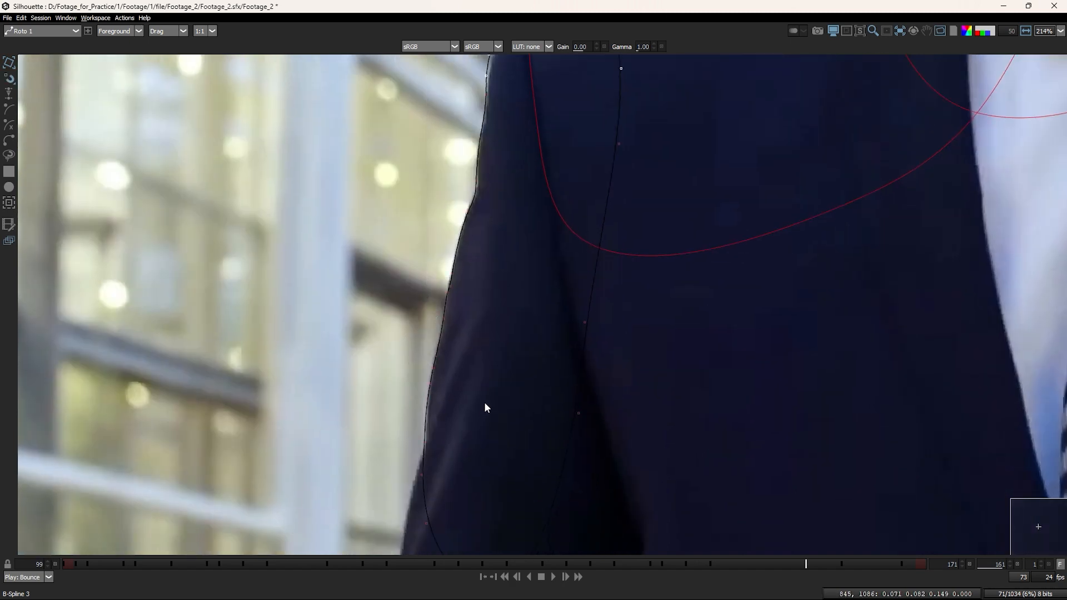
left_click_drag(462, 419, 464, 339)
left_click_drag(389, 348, 662, 576)
key("Right")
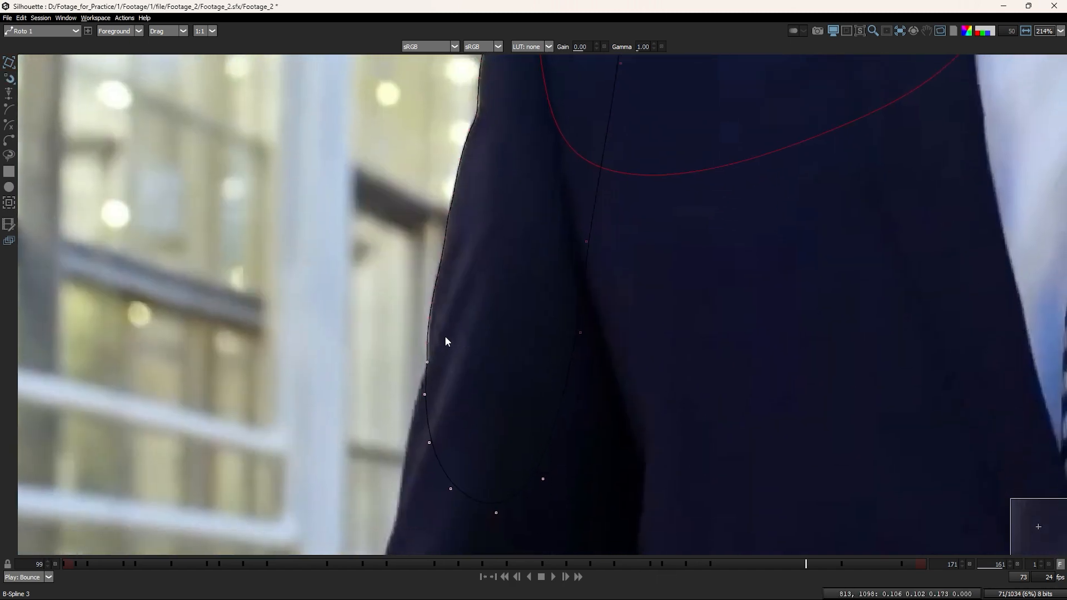
left_click_drag(490, 320, 429, 239)
Step: Select the sleeve spline's points at the upper-arm crease at frame 161 and nudge them up and slightly right
left_click_drag(478, 129, 439, 401)
scroll(439, 401, "up", 2)
left_click_drag(395, 336, 485, 448)
key("Up")
key("Up")
key("Up")
key("Right")
Step: Nudge the sleeve spline's shoulder points right and up at frame 161, then deselect them and return to transforming the spline
left_click_drag(481, 265, 484, 374)
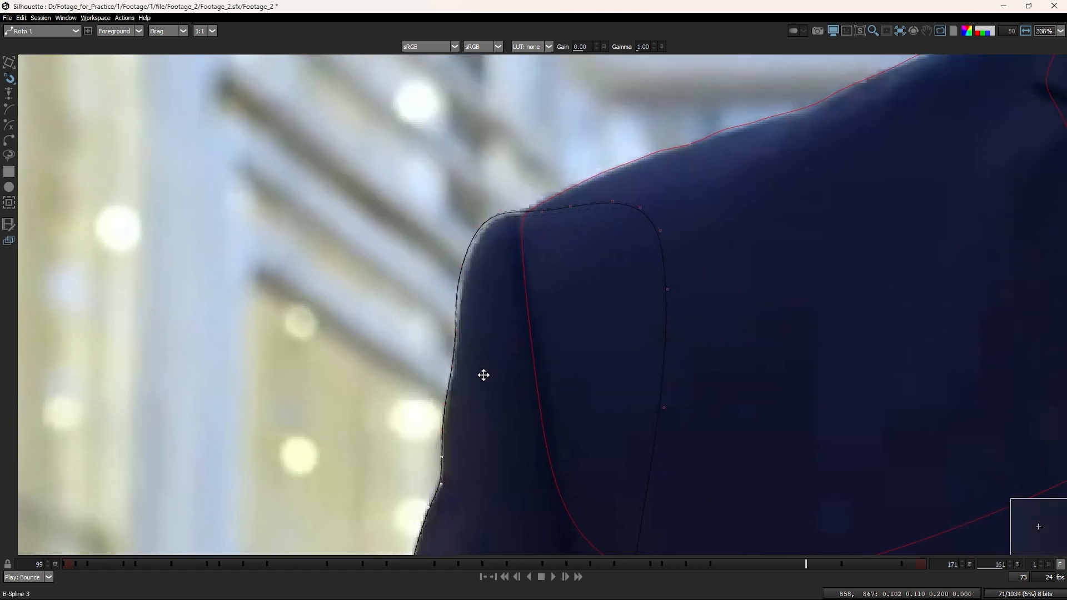
left_click_drag(405, 132, 733, 316)
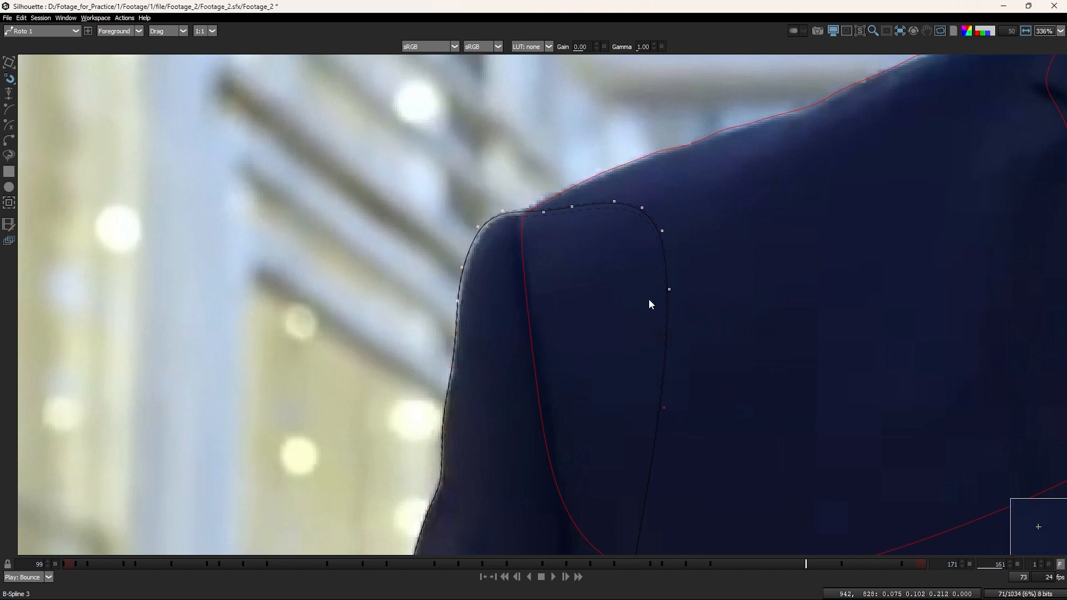
key("Right")
key("Right")
key("Up")
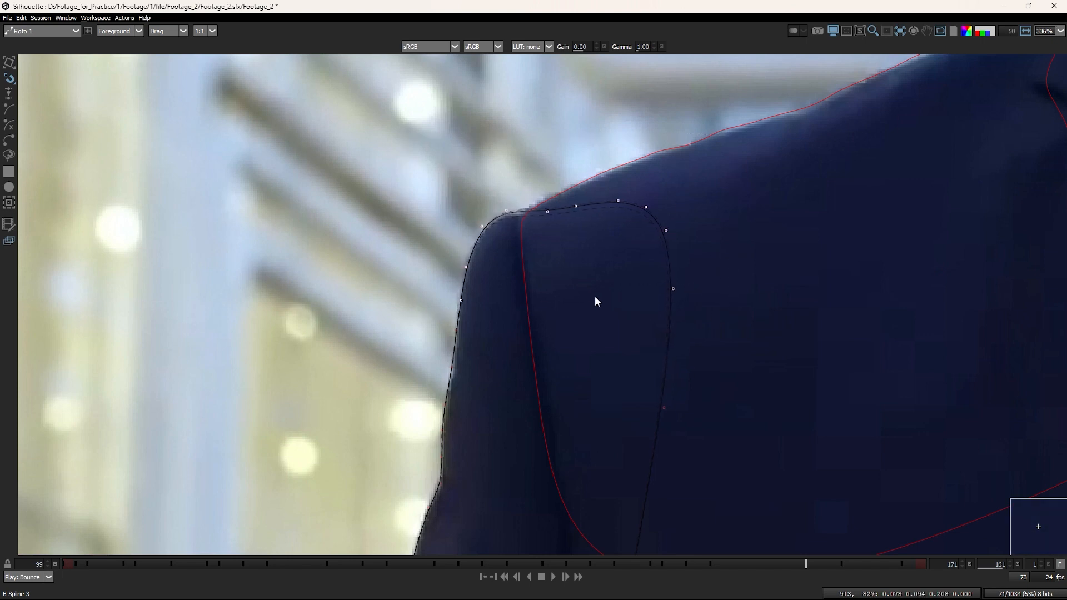
left_click(386, 296)
key("t")
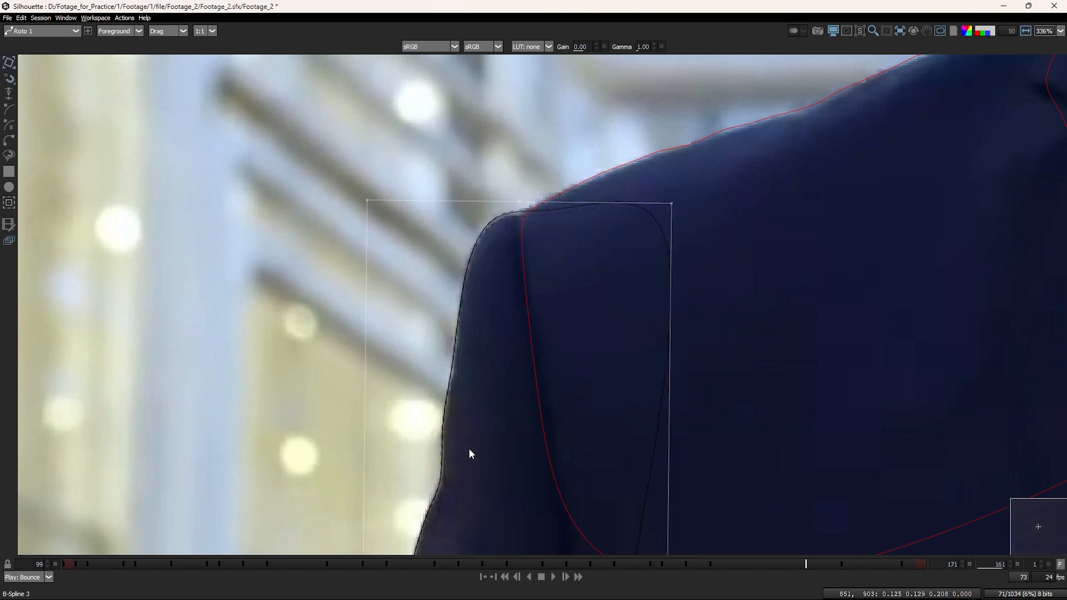
Step: Step back through frames 161 to 158, settle on frame 159 and examine how the sleeve spline fits the arm
left_click_drag(470, 449, 468, 395)
scroll(468, 394, "down", 5)
key("z")
key("z")
key("z")
left_click_drag(468, 459, 474, 290)
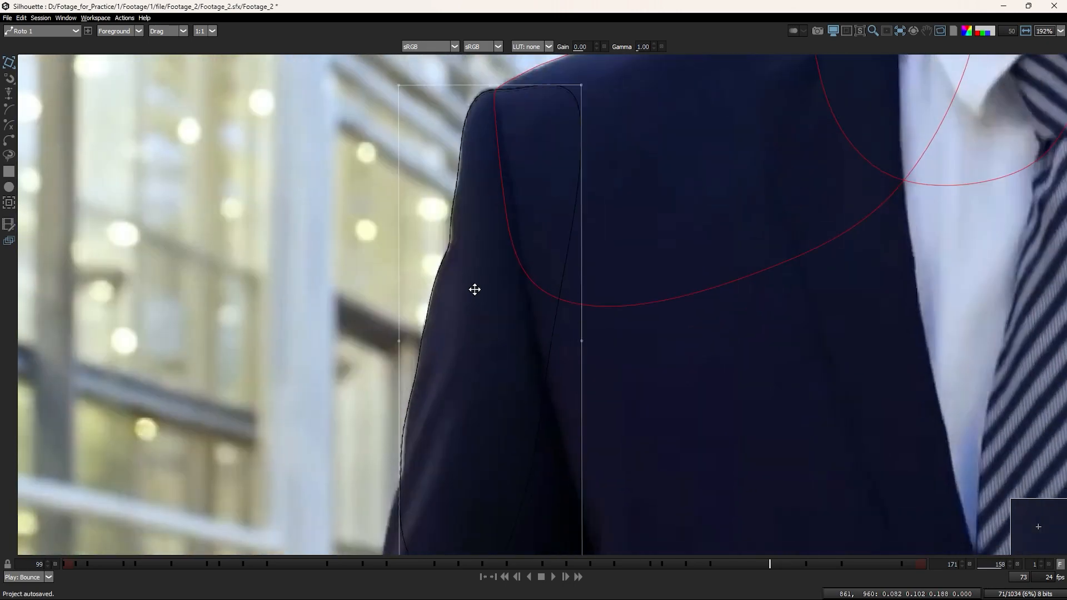
scroll(475, 300, "down", 1)
key("z")
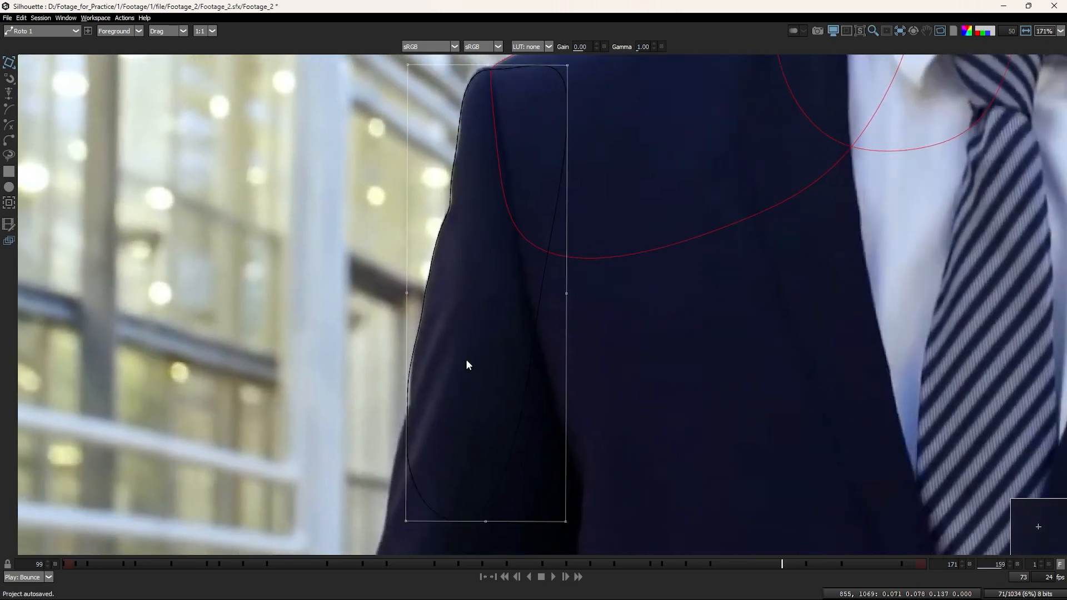
key("z")
key("x")
left_click_drag(454, 374, 452, 362)
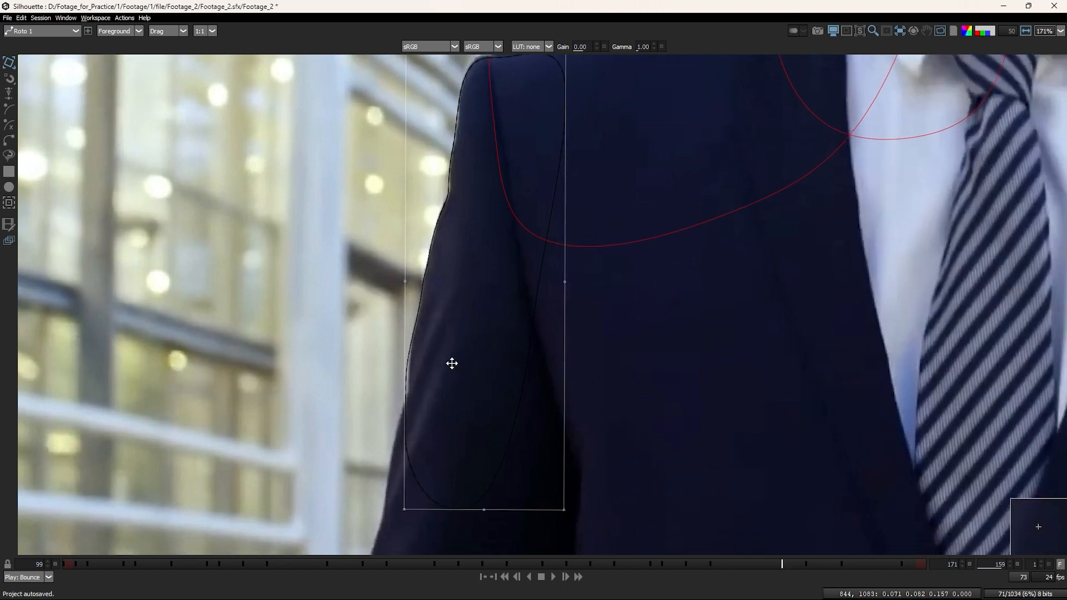
Step: Switch to reshaping at frame 159 and nudge the sleeve spline's outer arm-edge points up onto the jacket outline
key("r")
scroll(412, 405, "up", 2)
left_click_drag(376, 347, 711, 546)
left_click_drag(436, 254, 443, 339)
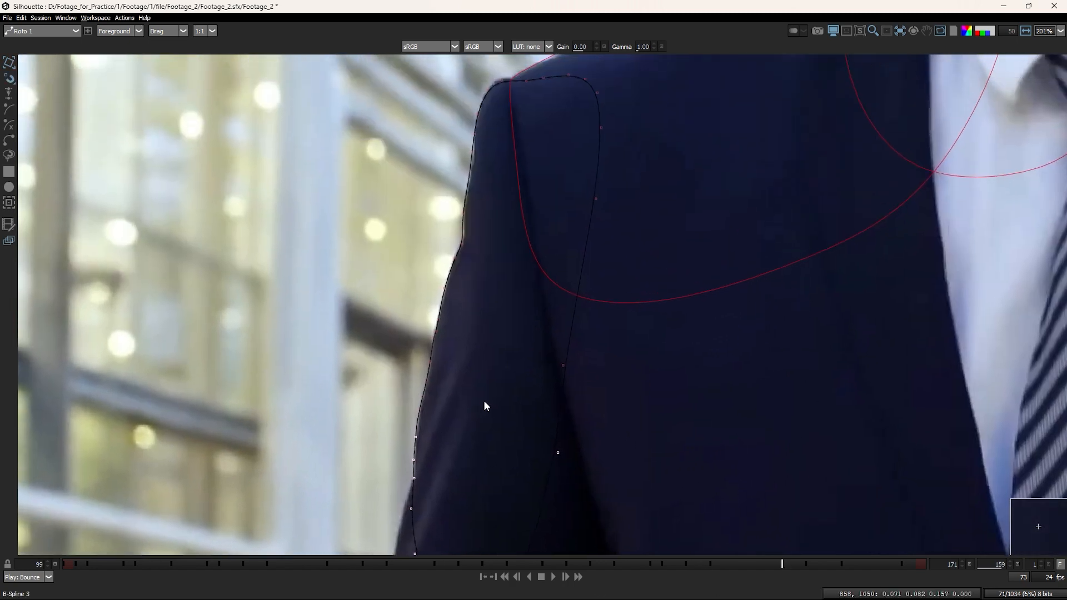
mouse_move(484, 401)
left_mouse_down()
mouse_move(417, 236)
mouse_move(500, 409)
left_mouse_up()
key("Up")
key("Up")
key("Up")
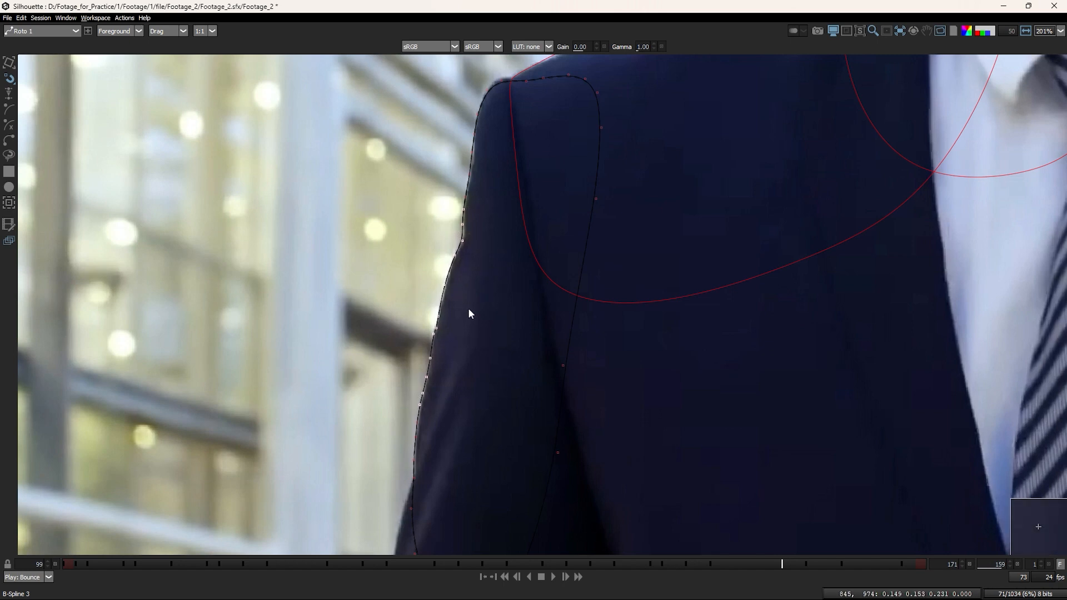
Step: Nudge the sleeve spline's mid-arm and lower-arm points right at frame 159 to follow the sleeve edge
scroll(469, 300, "up", 2)
left_click_drag(481, 329, 408, 271)
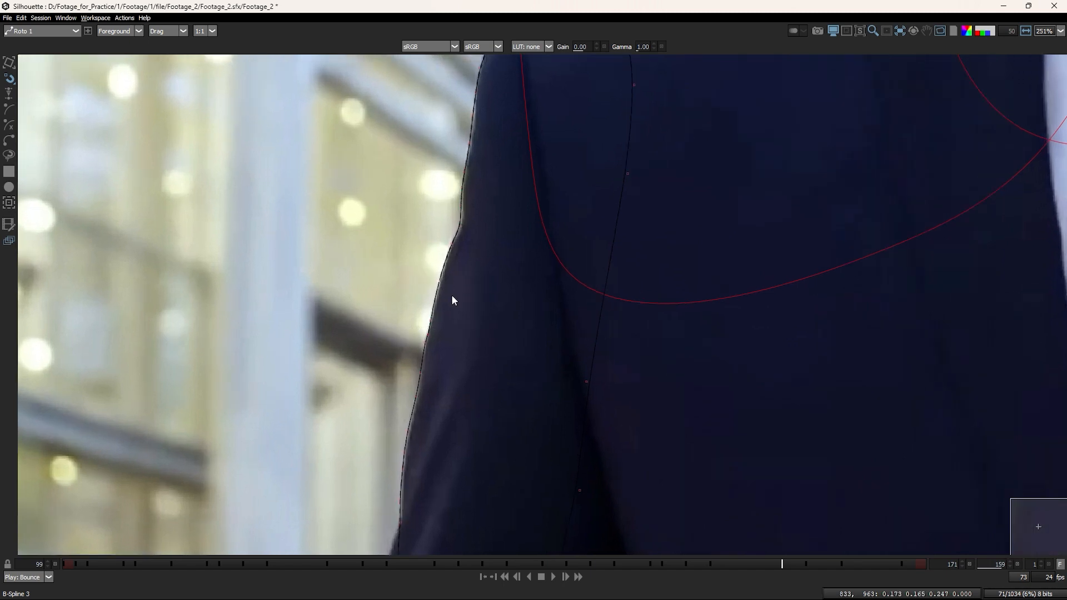
key("Right")
left_click_drag(469, 424, 469, 333)
left_click_drag(356, 393, 670, 564)
key("Right")
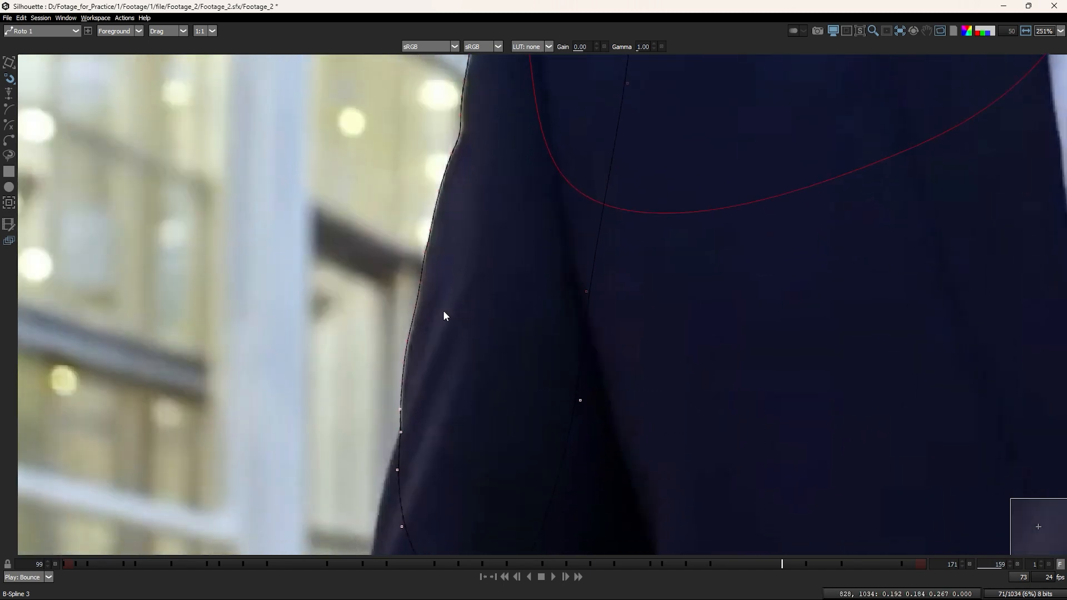
left_click_drag(432, 384, 375, 355)
Step: Select the sleeve spline's shoulder-top points at frame 159 and nudge them up and slightly left onto the jacket edge
left_click_drag(481, 175, 472, 370)
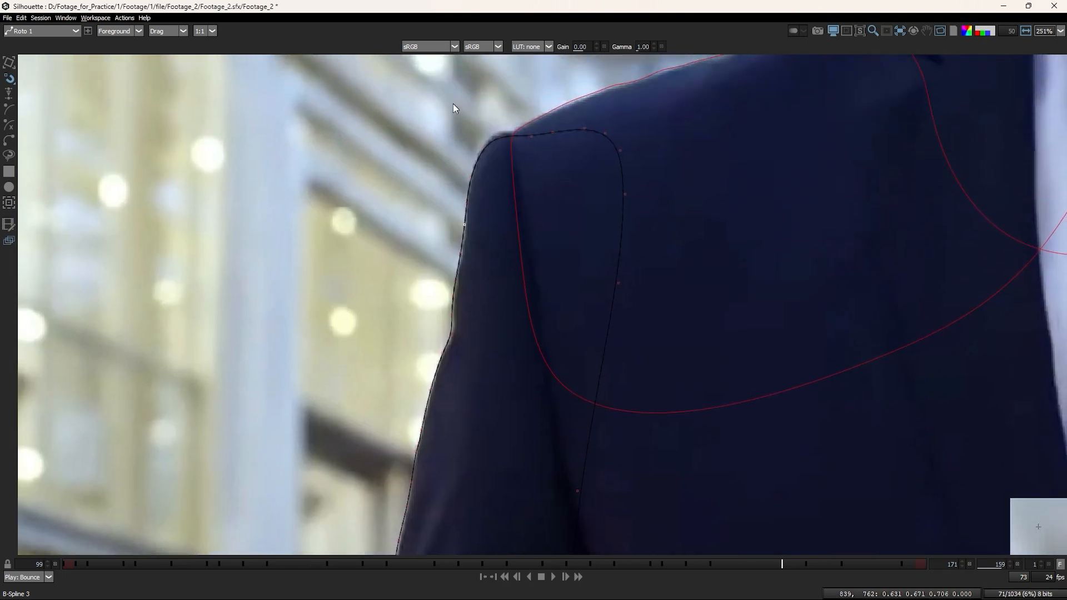
left_click_drag(452, 105, 584, 289)
key("Up")
key("Up")
key("Up")
key("Up")
key("Up")
key("Up")
key("Up")
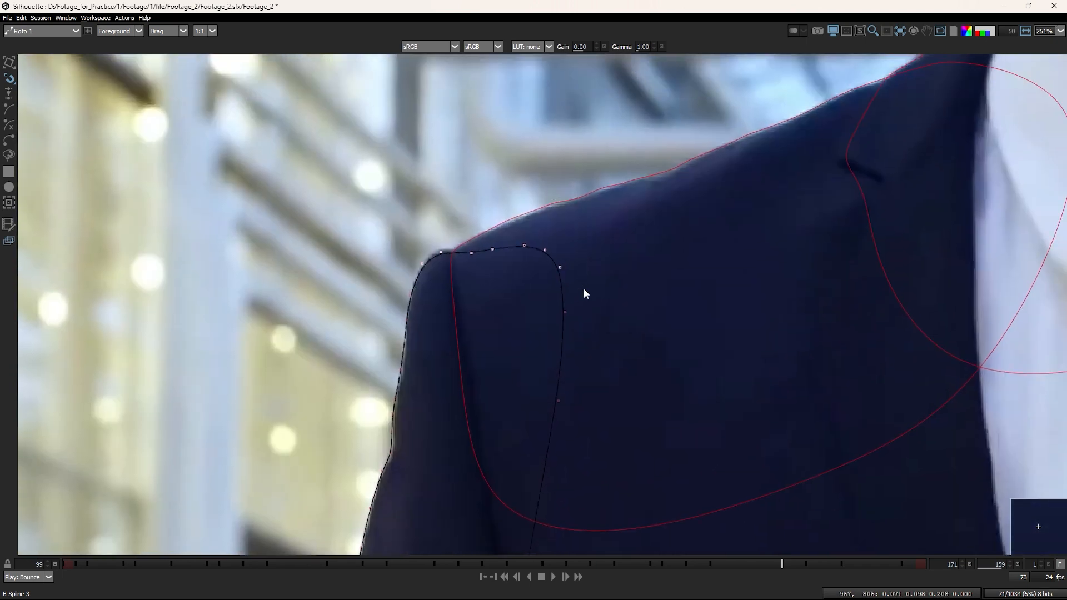
key("Left")
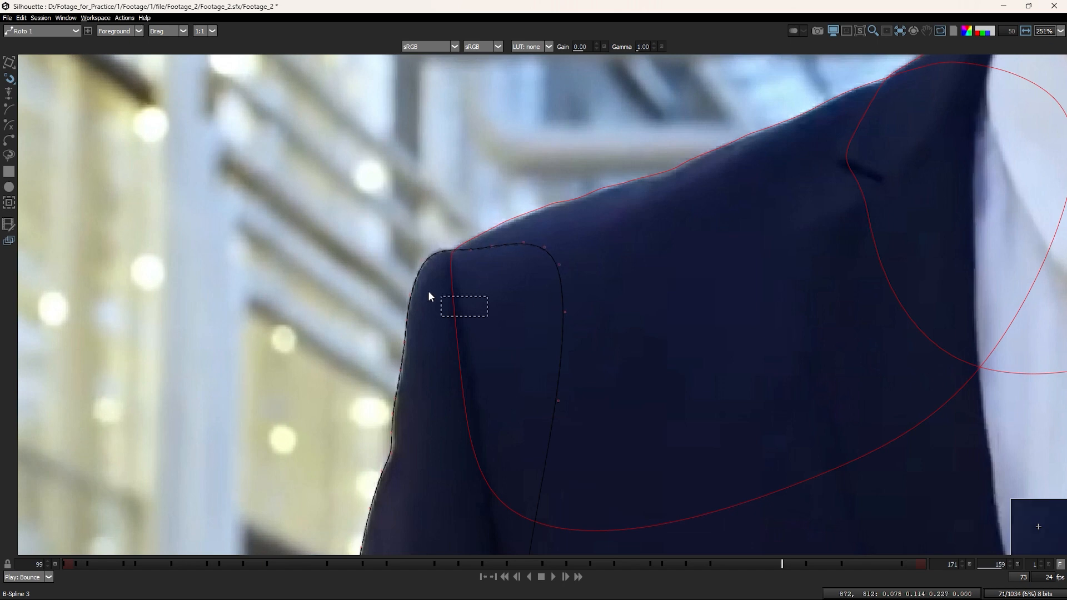
Step: Select the sleeve spline's outer arm-edge points at frame 159 and fit them to the jacket sleeve
left_click_drag(429, 292, 399, 282)
left_click_drag(381, 353, 402, 369)
left_click_drag(402, 457, 413, 374)
scroll(413, 375, "down", 2)
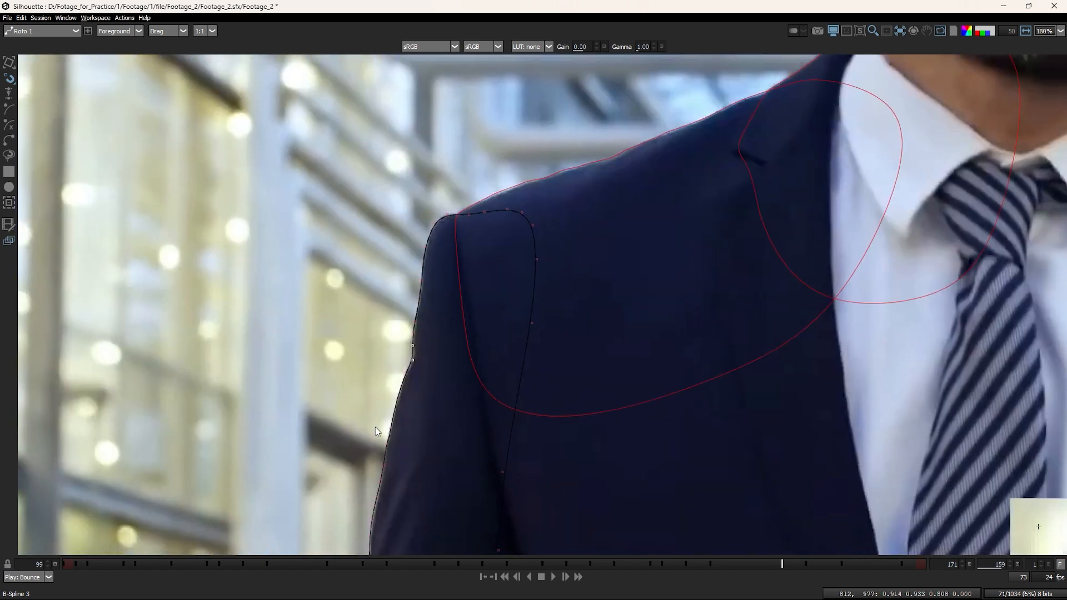
Step: Switch to transforming the whole shape and step back from frame 159 to 156, examining how the sleeve spline follows the arm
key("t")
left_click_drag(338, 319, 430, 448)
left_click_drag(429, 446, 428, 303)
key("z")
key("z")
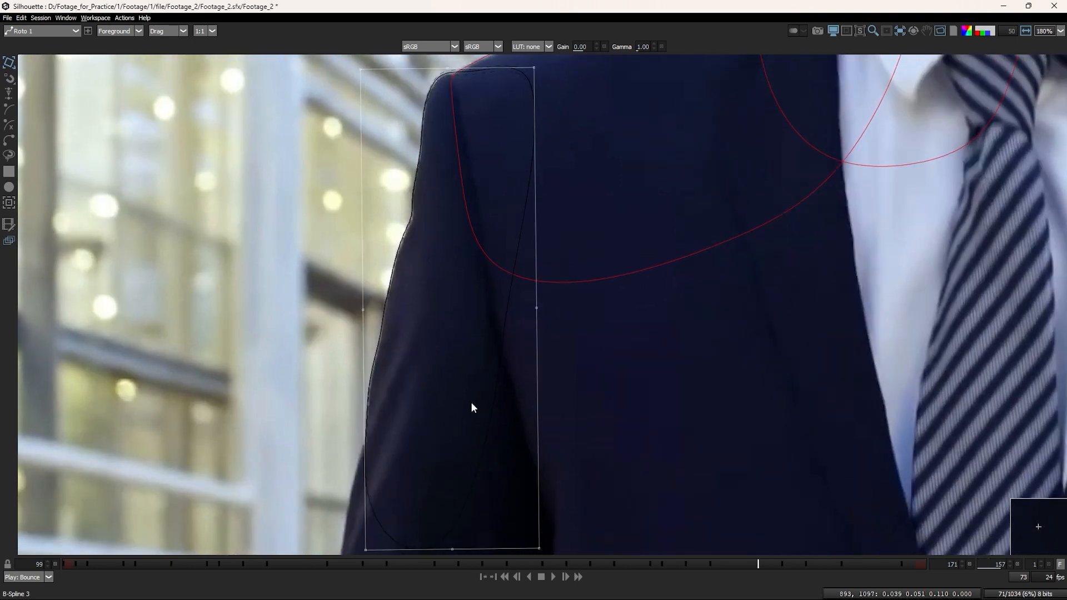
key("z")
key("x")
key("z")
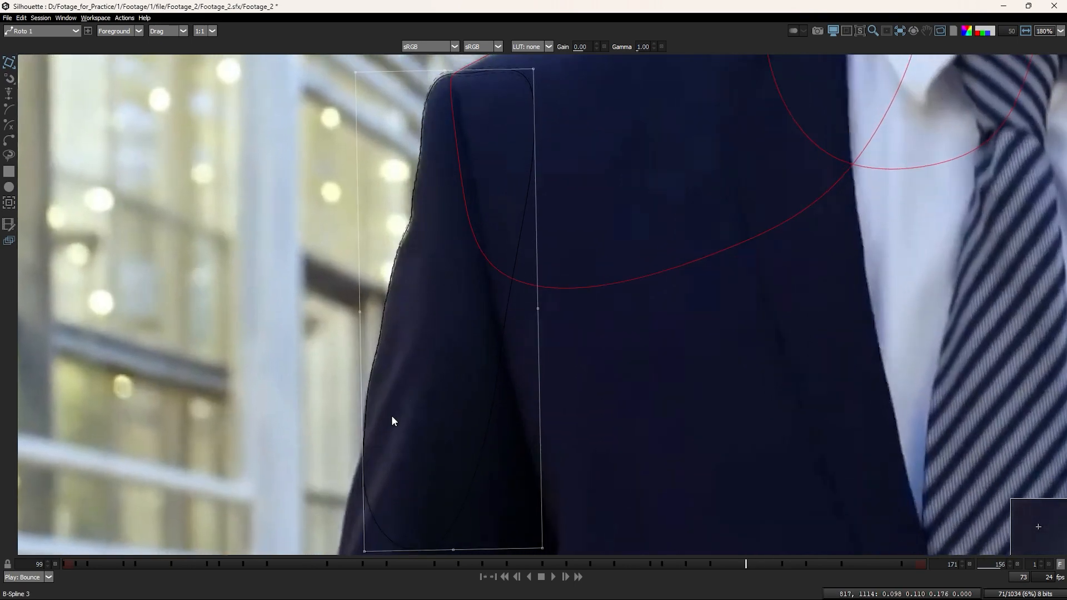
Step: Switch to reshaping at frame 156, select the sleeve spline's lower-arm points and nudge them left
scroll(391, 415, "up", 3)
key("r")
left_click_drag(392, 451, 400, 384)
left_click_drag(328, 328, 594, 559)
key("Left")
Step: Nudge the sleeve spline's upper-arm edge points right at frame 156 and return to transforming the whole shape
left_click_drag(437, 229, 385, 329)
left_click_drag(384, 240, 475, 312)
key("Right")
left_click_drag(458, 212, 454, 301)
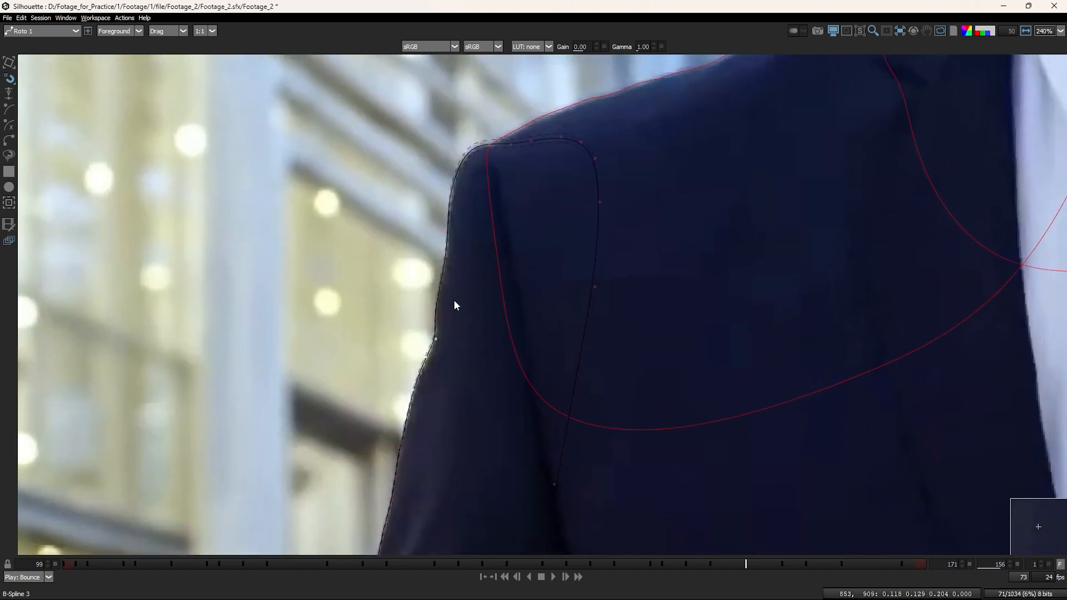
left_click_drag(421, 237, 474, 305)
left_click_drag(502, 347, 490, 309)
key("t")
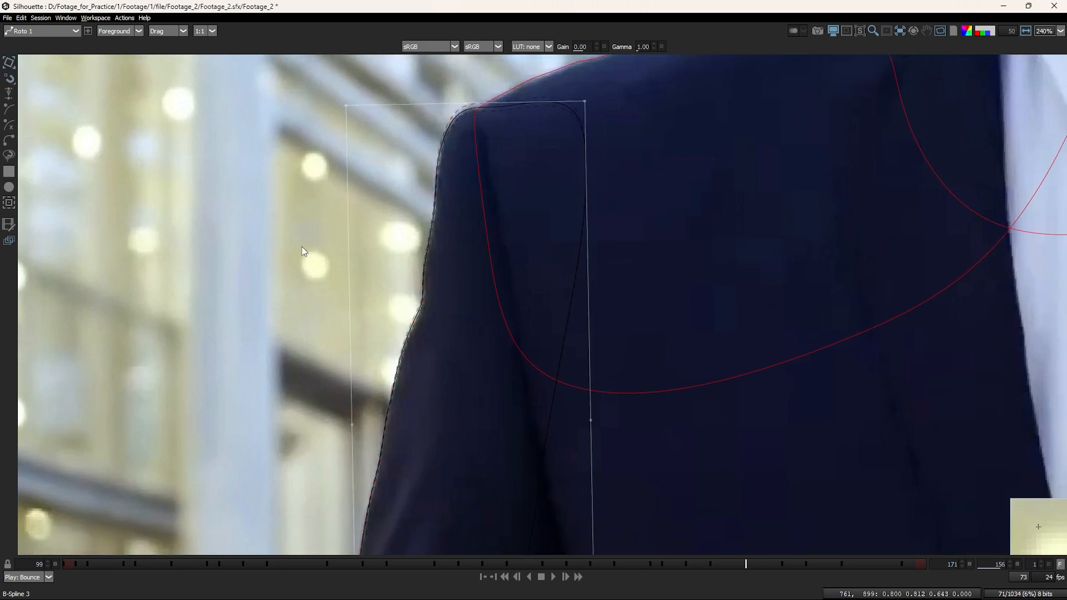
left_click_drag(295, 222, 455, 397)
scroll(428, 360, "down", 5)
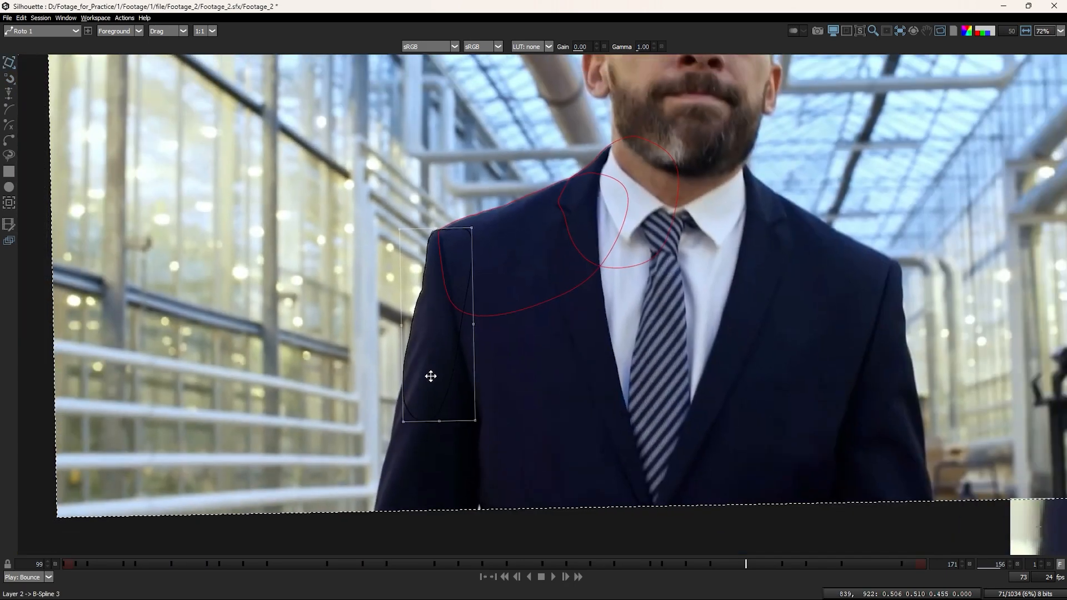
Step: Step forward from frame 159 to 170 and examine the sleeve spline against the shoulder and arm edge
scroll(431, 376, "up", 4)
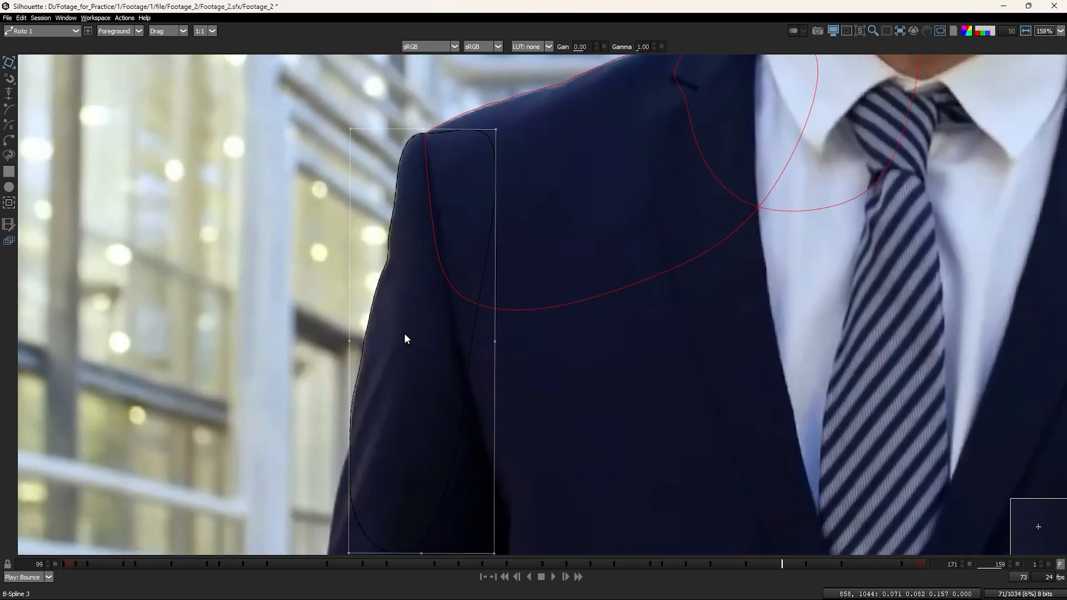
key("x")
key("x")
key("x")
key("x")
key("x")
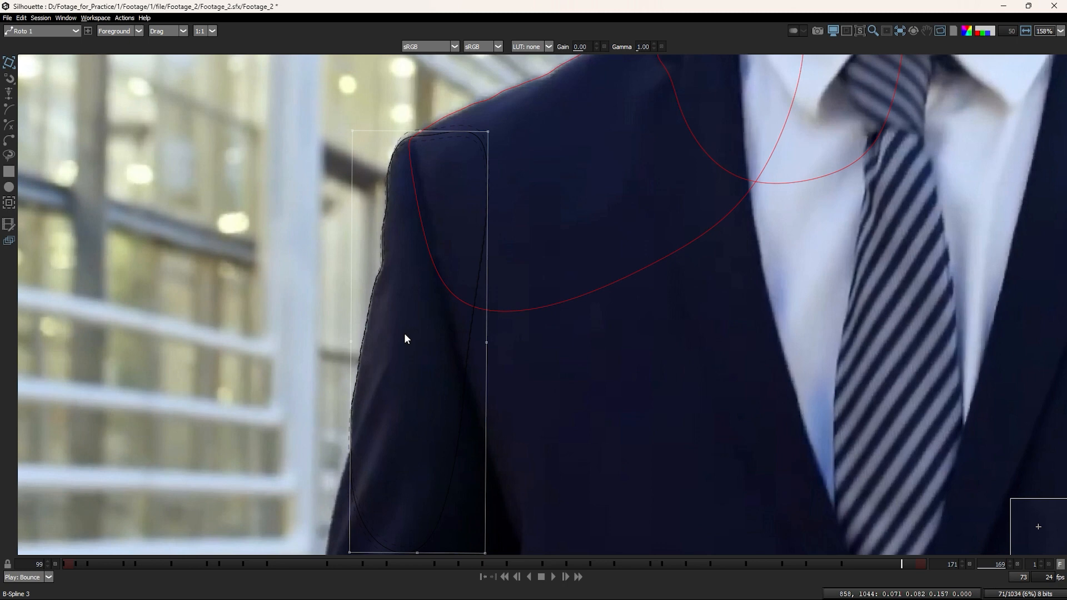
scroll(405, 339, "up", 2)
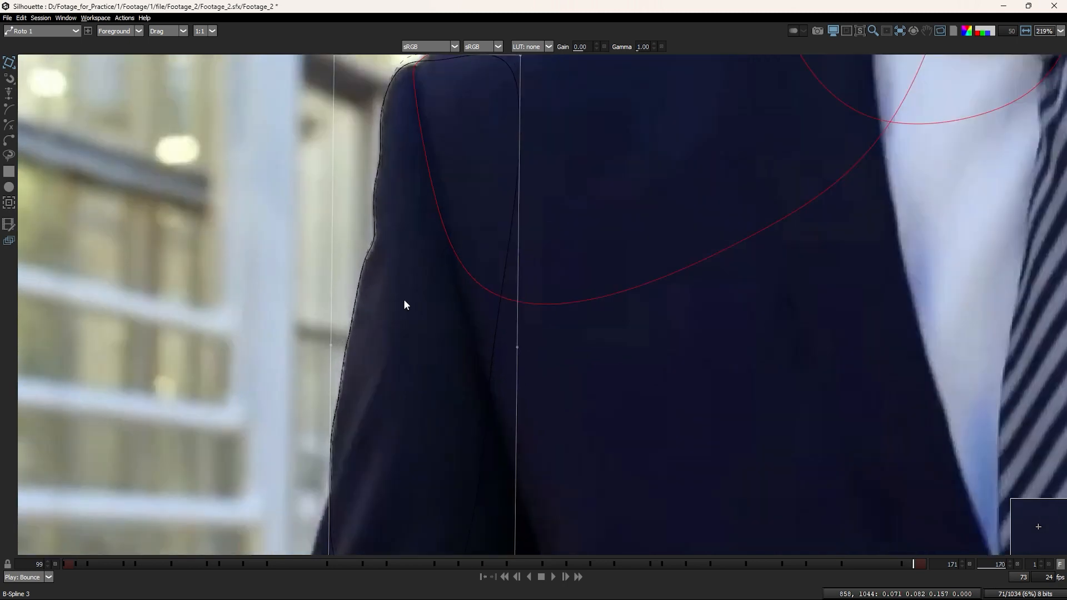
scroll(424, 278, "down", 2)
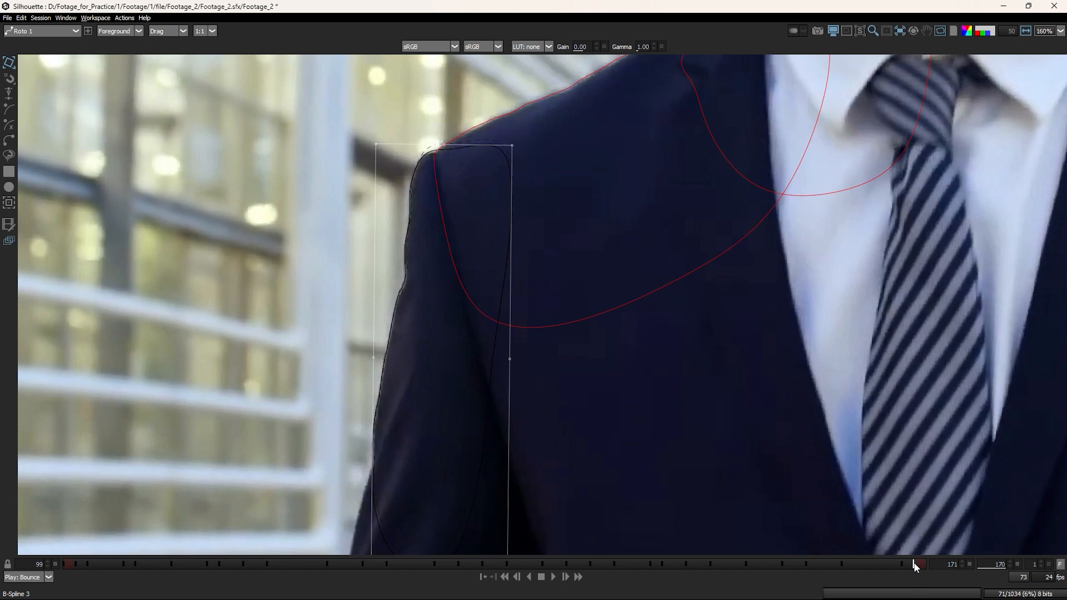
Step: Move the whole sleeve spline down and right at frame 171, and check its edge at frame 170
left_click_drag(916, 566, 928, 565)
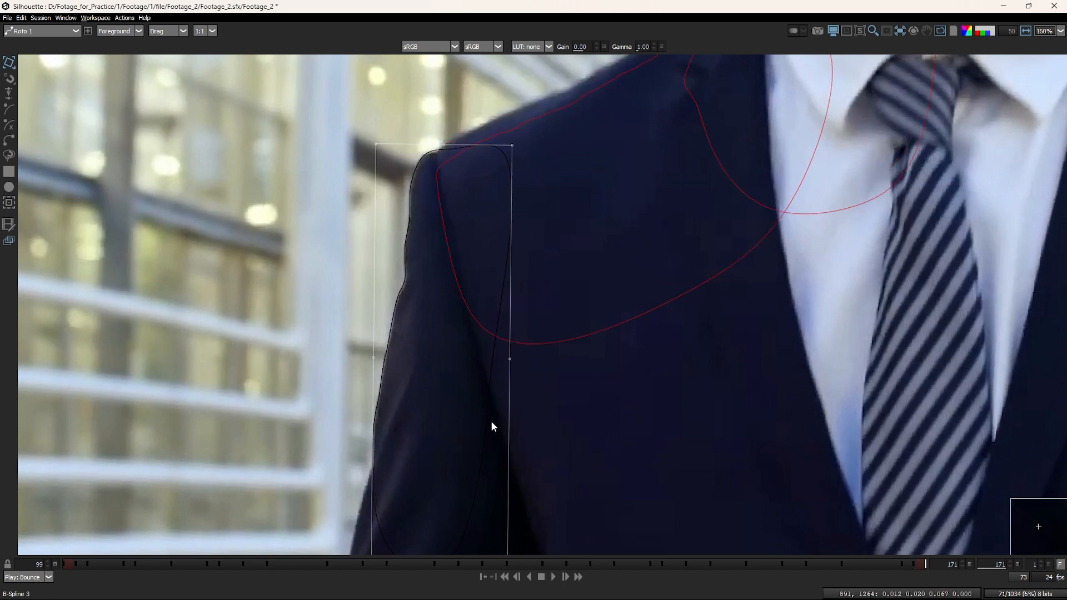
left_click_drag(489, 420, 497, 434)
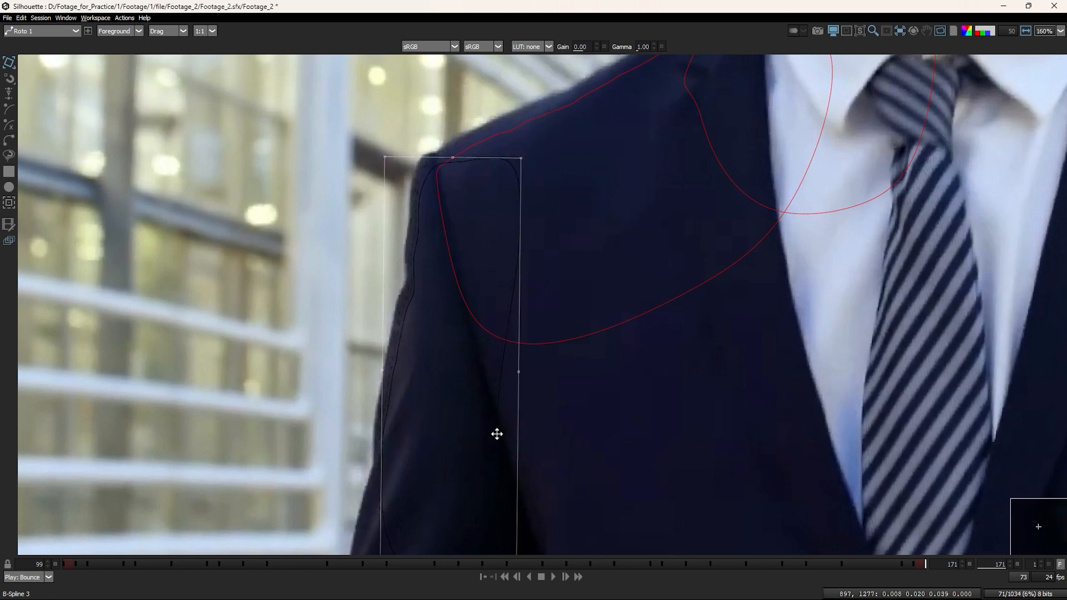
key("z")
scroll(408, 325, "up", 5)
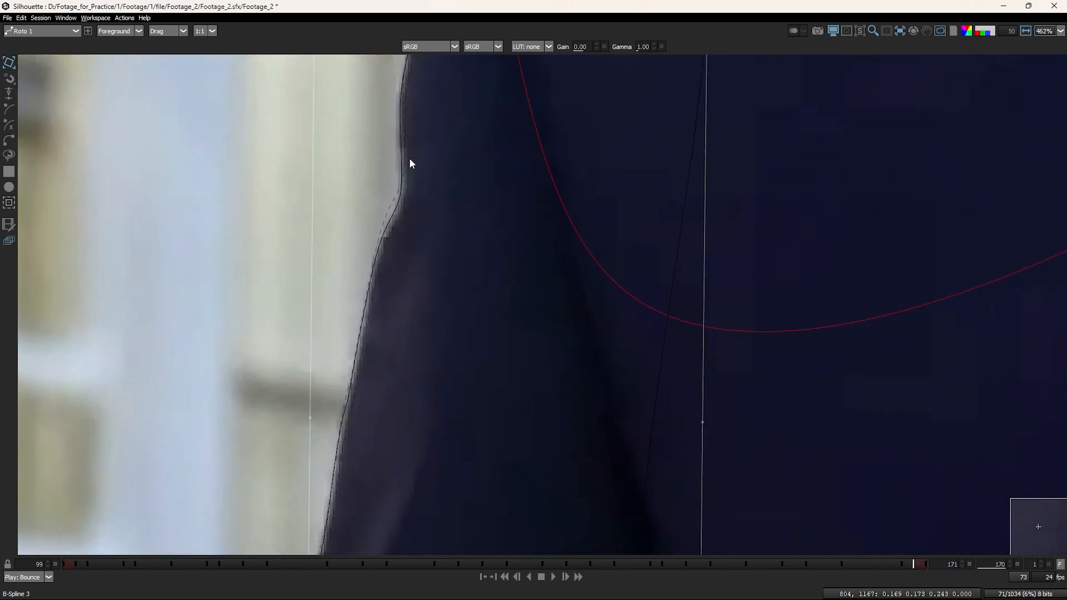
scroll(409, 163, "down", 4)
Step: Shift the sleeve spline slightly further right at frame 171 and compare its outline with the sleeve edge at frame 170
left_click_drag(913, 564, 924, 567)
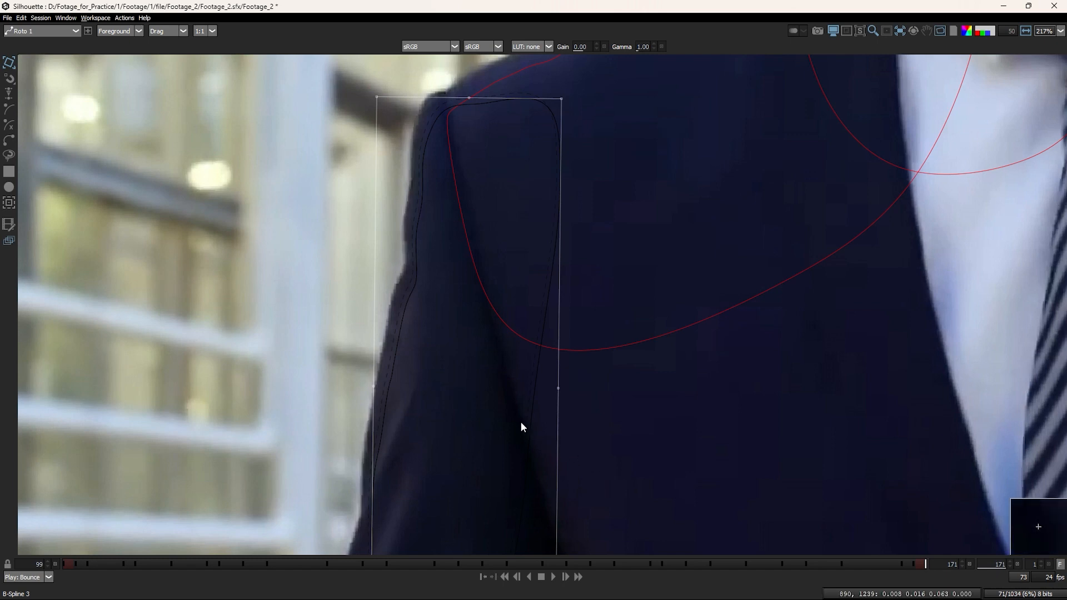
left_click_drag(532, 425, 537, 428)
key("ctrl+z")
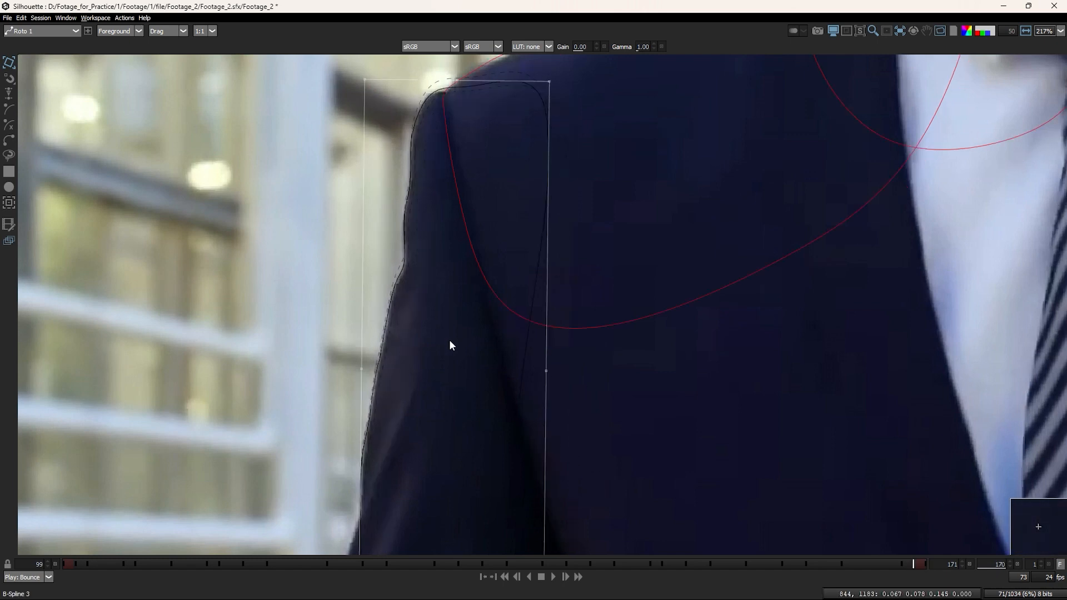
scroll(405, 168, "up", 3)
scroll(407, 161, "up", 2)
scroll(409, 150, "down", 1)
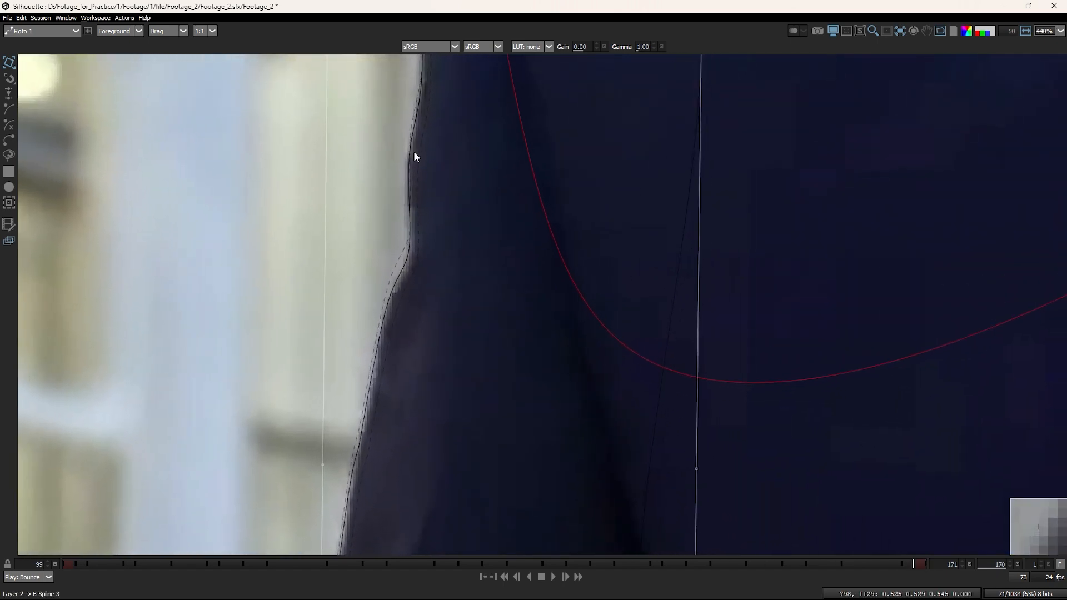
Step: Move the sleeve spline back slightly up and left at frame 171 and return to frame 170
left_click_drag(442, 121, 440, 344)
left_click_drag(438, 423, 429, 214)
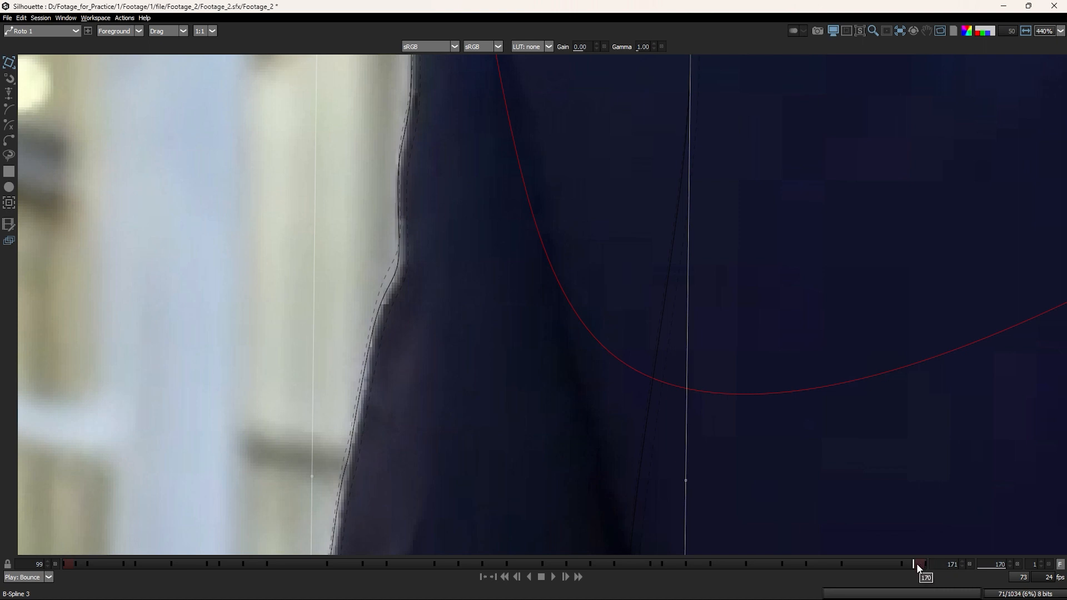
left_click_drag(914, 562, 932, 562)
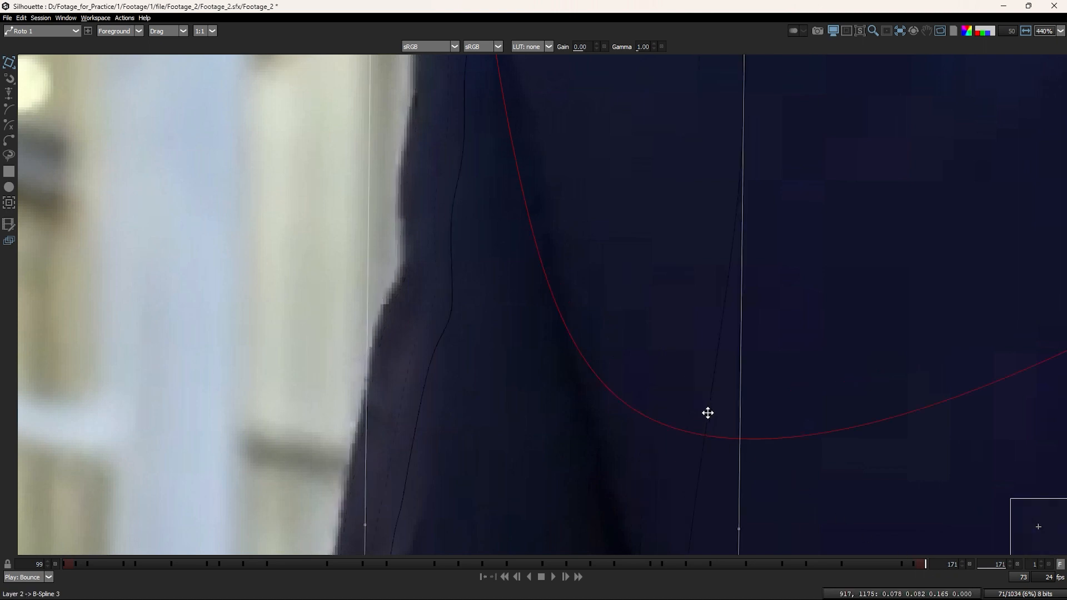
left_click_drag(707, 412, 692, 405)
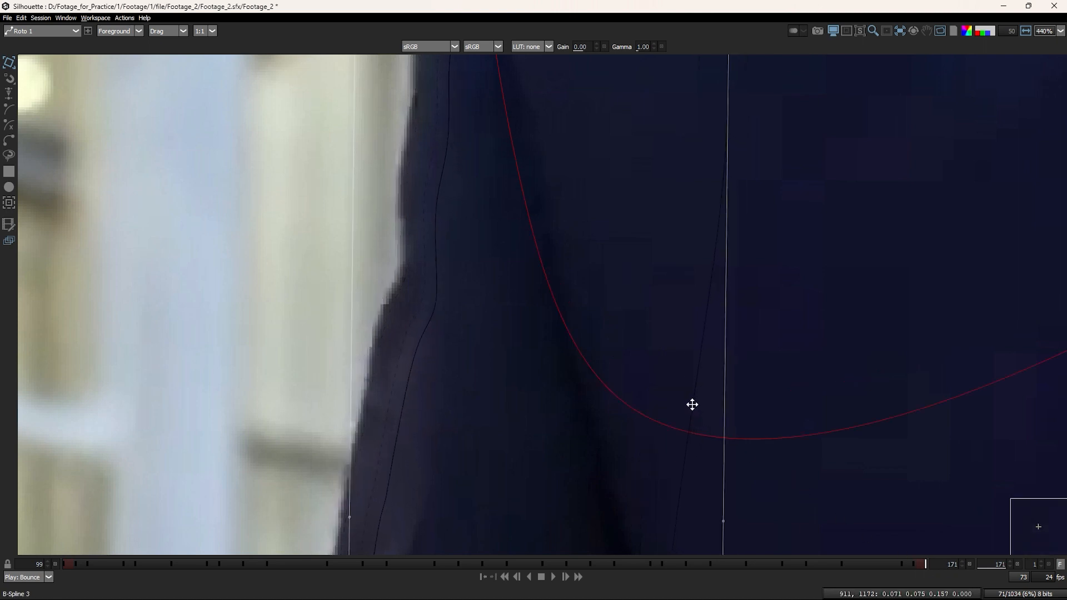
key("Left")
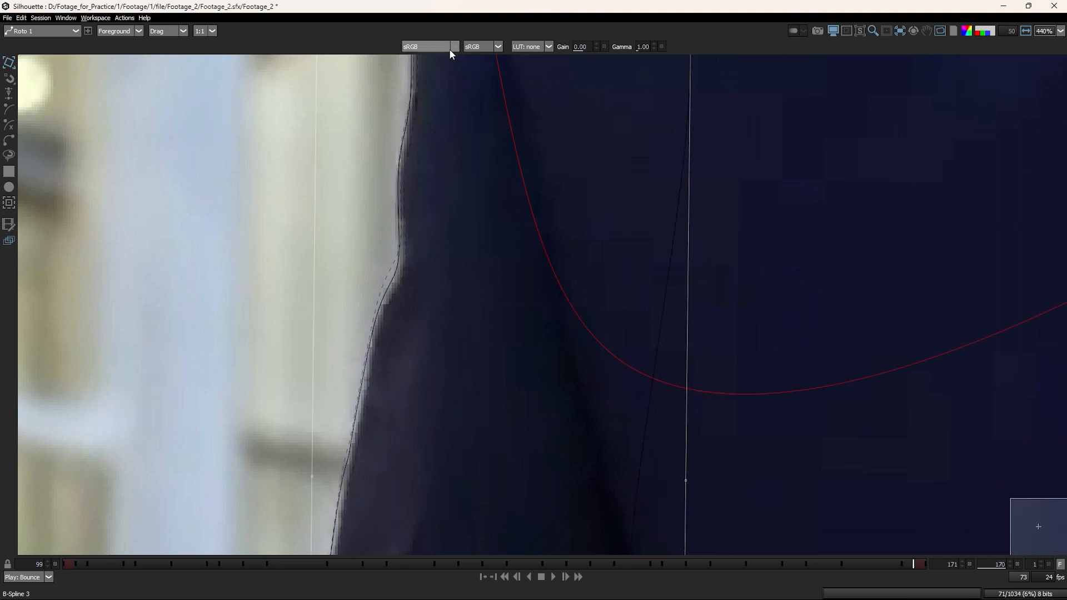
scroll(474, 249, "down", 1)
left_click_drag(480, 389, 467, 381)
Step: Preview the red matte overlay at frame 170, examine the shoulder and sleeve edges, and return to the foreground view
key("3")
scroll(467, 210, "down", 9)
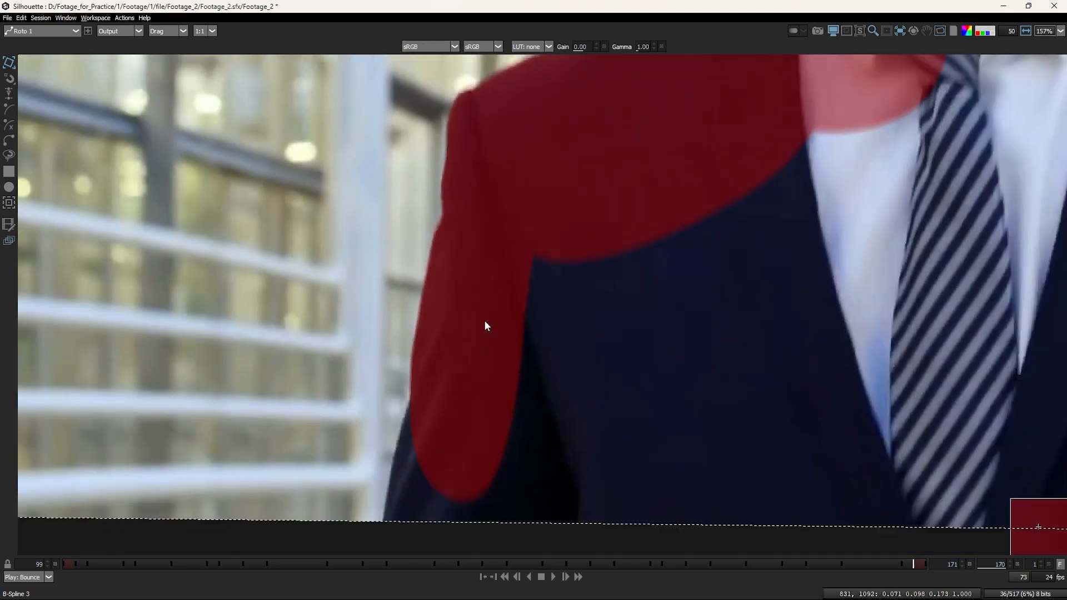
left_click_drag(497, 248, 482, 272)
scroll(482, 272, "up", 9)
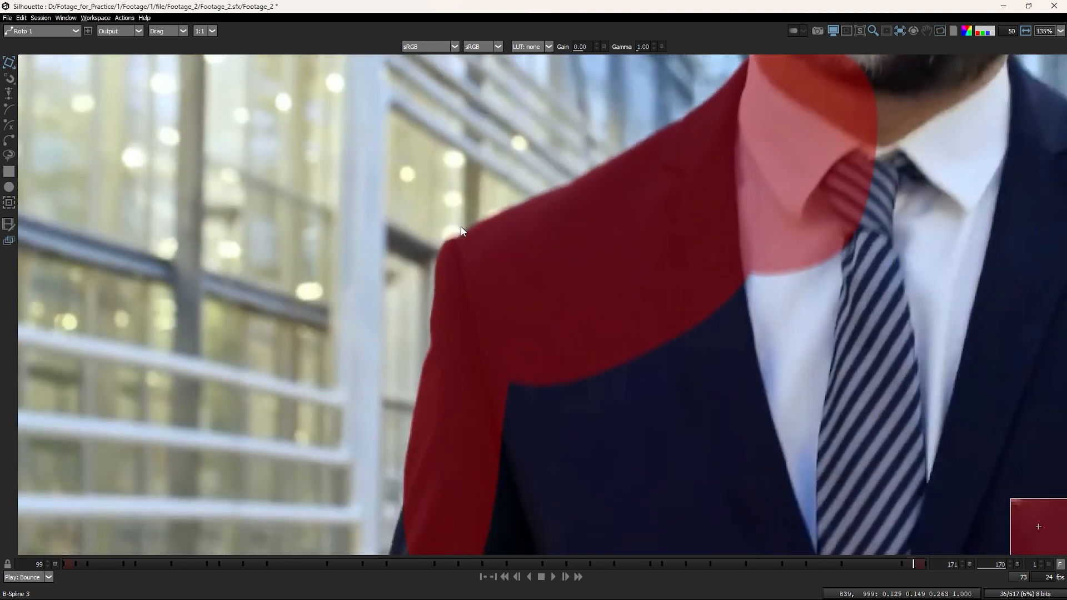
scroll(461, 181, "down", 4)
scroll(445, 238, "up", 4)
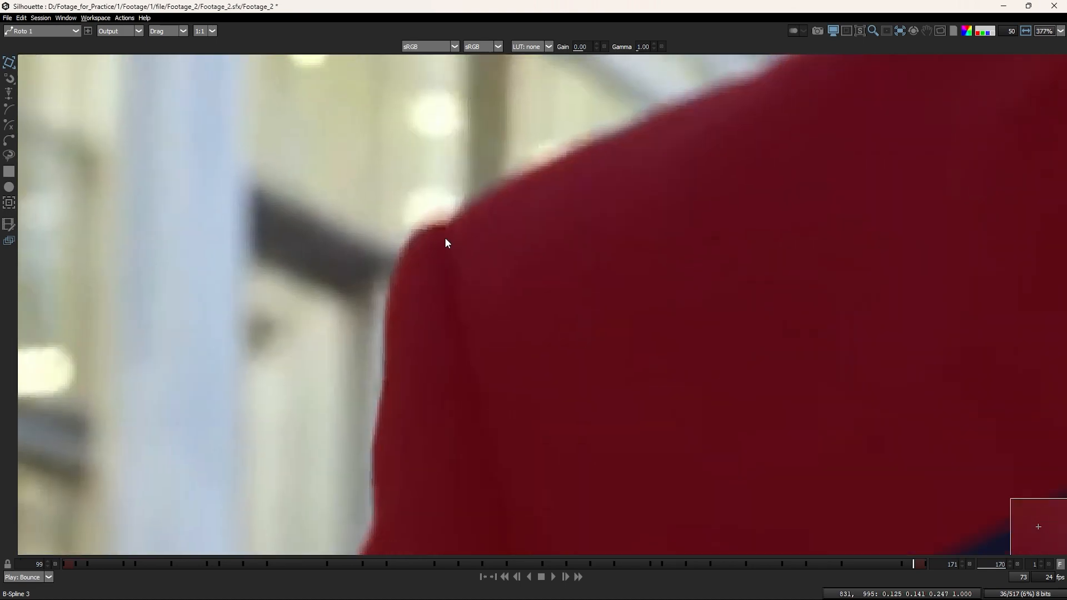
key("a")
key("a")
key("a")
key("1")
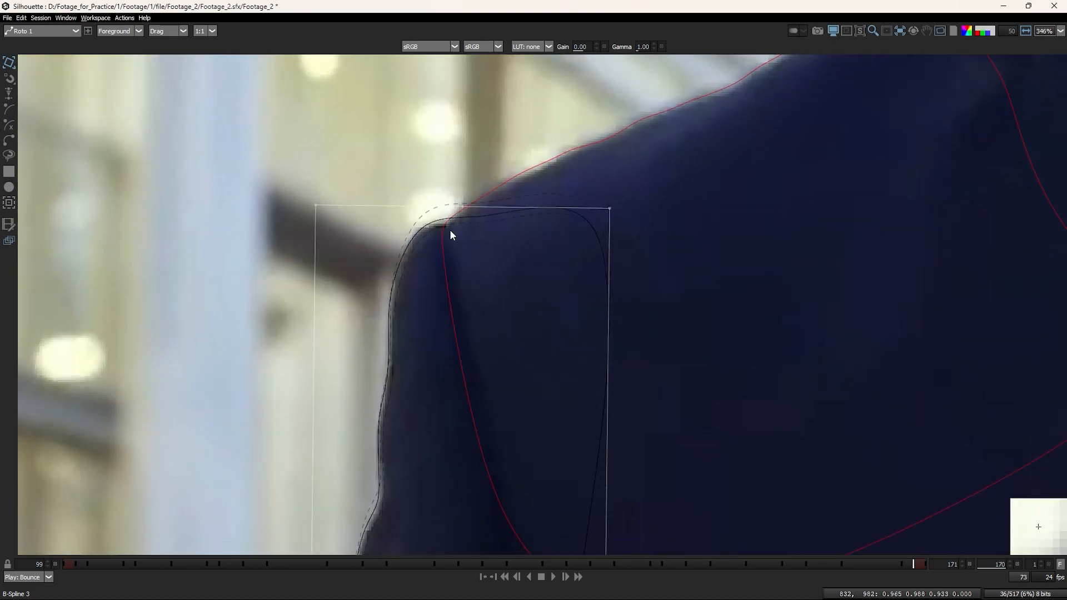
Step: Switch to reshaping, select the sleeve spline's shoulder-top points and go to frame 171
scroll(450, 233, "up", 2)
key("r")
left_click_drag(405, 160, 450, 232)
left_click_drag(719, 281, 428, 159)
key("Right")
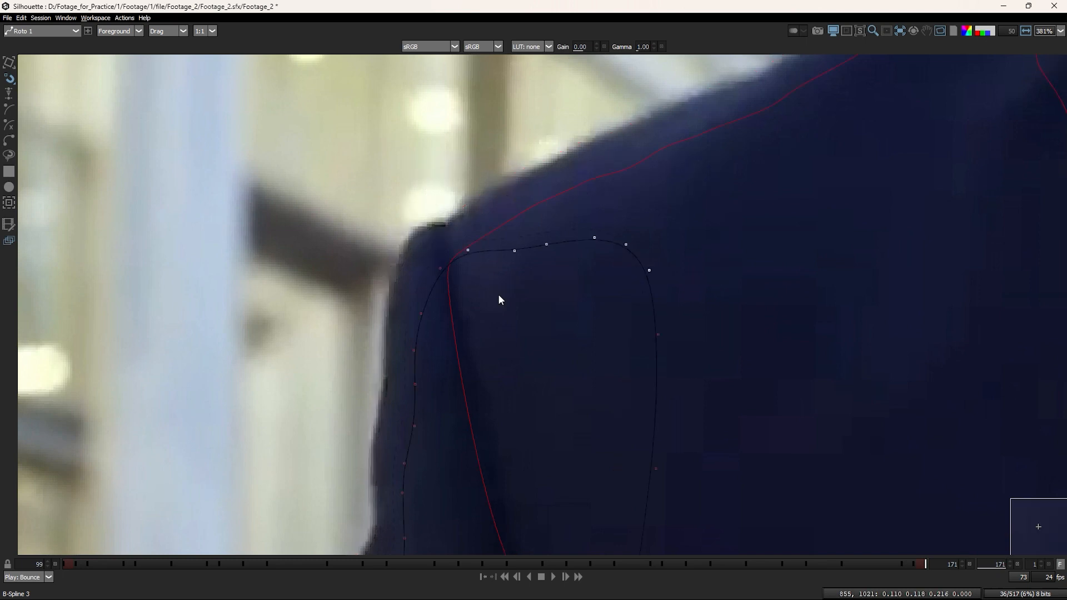
left_click(467, 251)
left_click_drag(468, 251, 461, 236)
key("ctrl+z")
left_click_drag(404, 193, 636, 257)
key("ctrl+z")
Step: Select the shoulder-top points including the outer corner point at frame 171 and move them together up and slightly left
left_click_drag(375, 164, 642, 286)
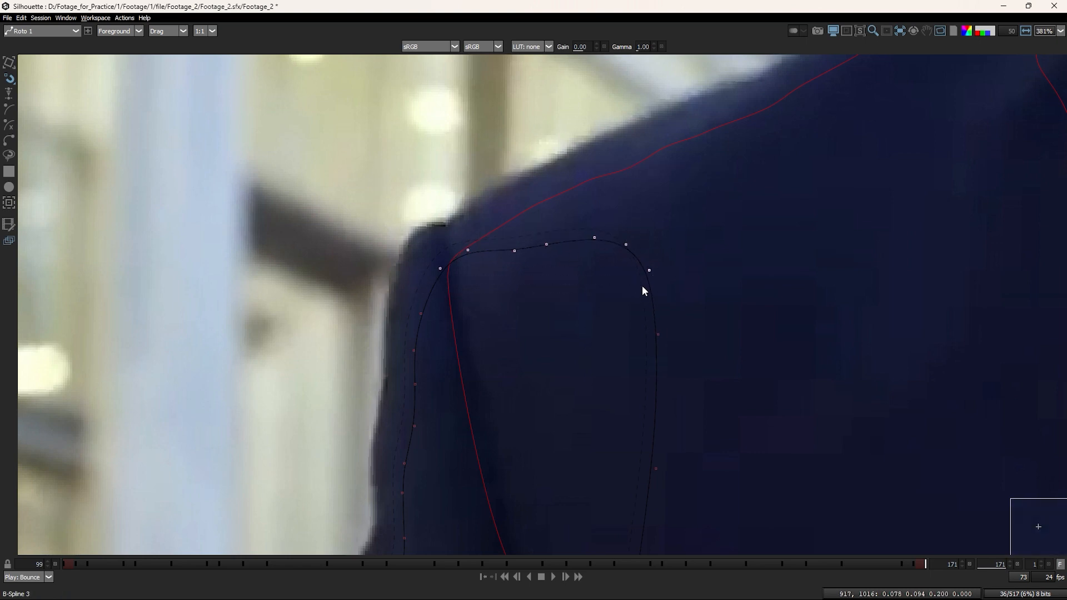
key("t")
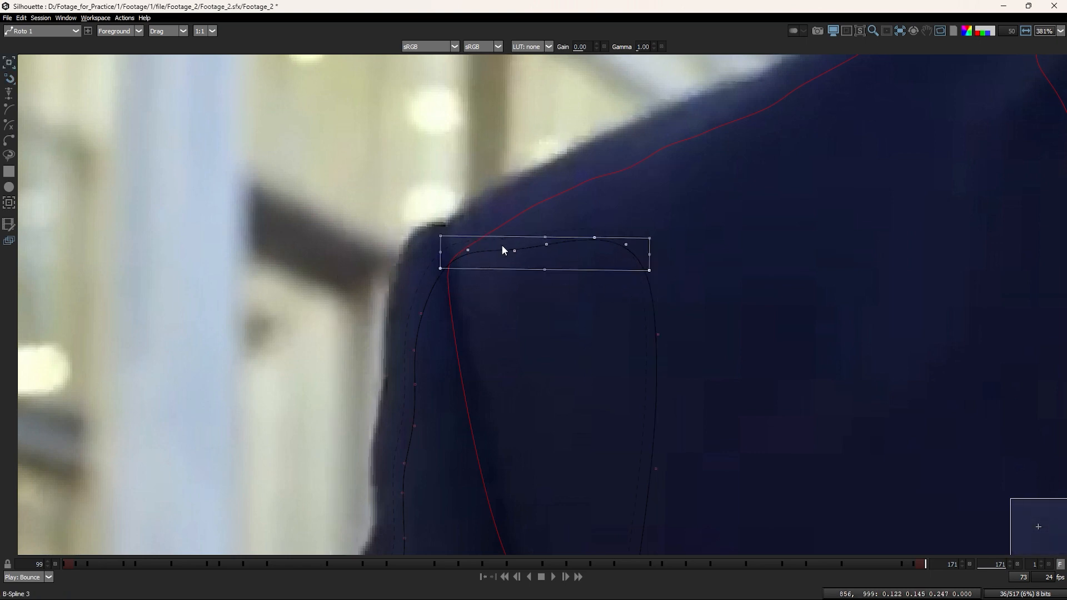
left_click_drag(502, 249, 493, 235)
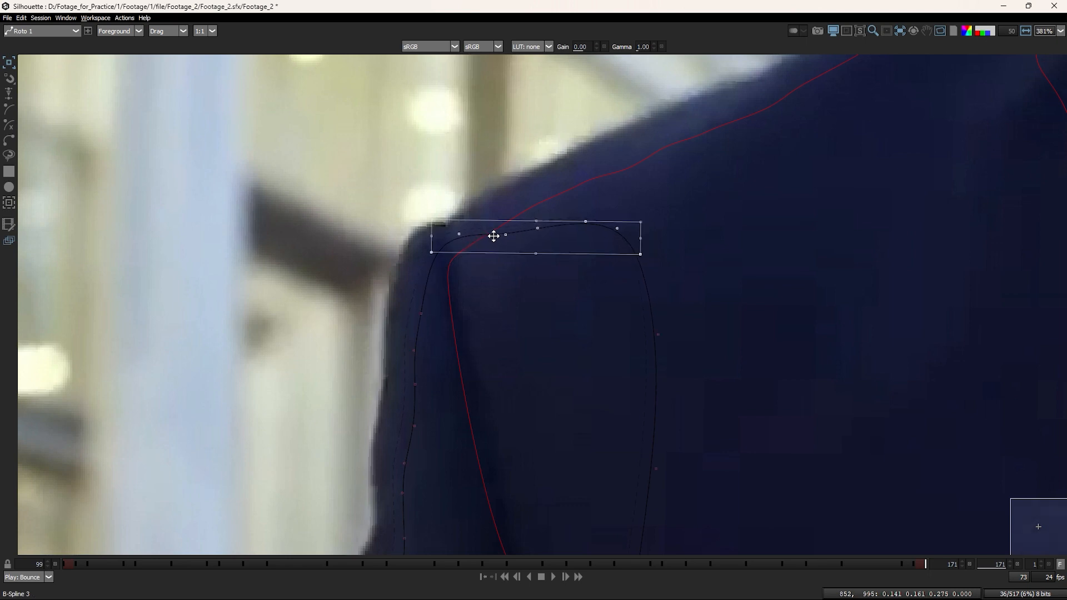
Step: Lower the sleeve spline's shoulder-top points slightly at frame 170 and check the shoulder corner with the matte overlay
key("Left")
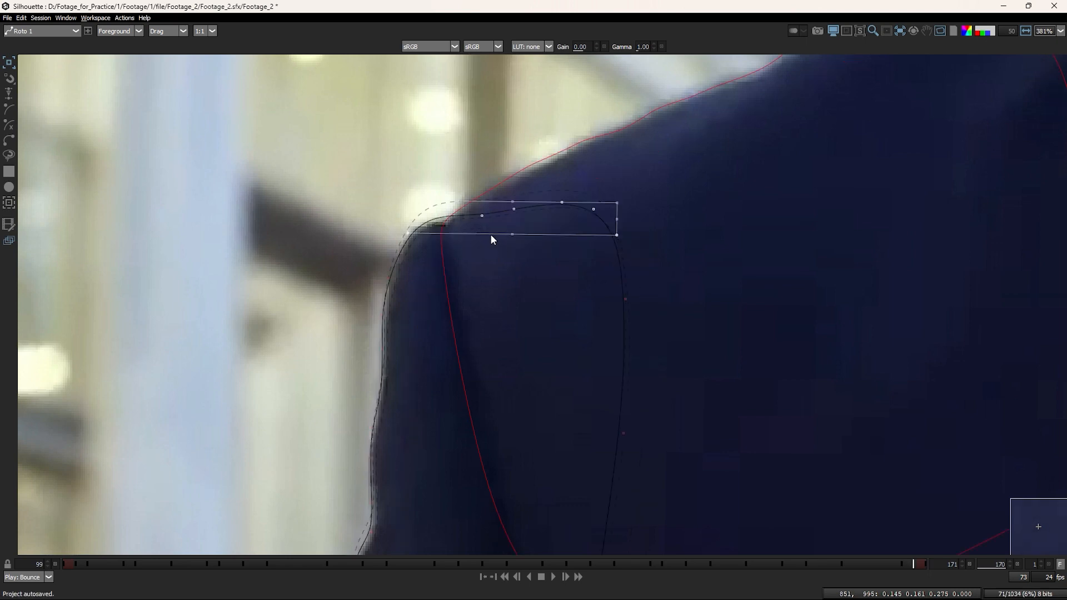
key("Left")
left_click_drag(463, 213, 461, 223)
key("Right")
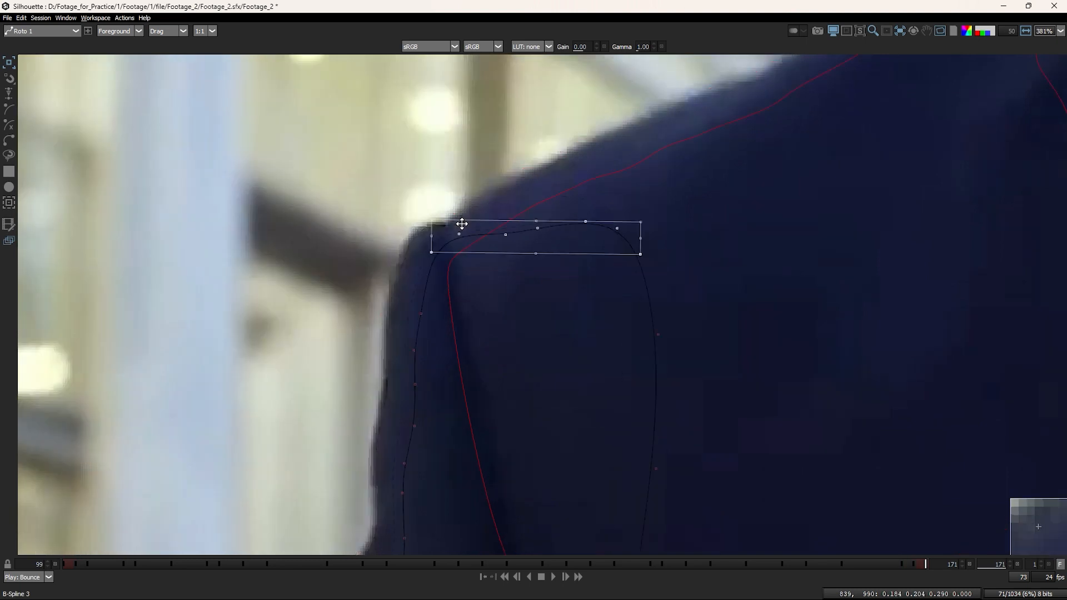
key("s")
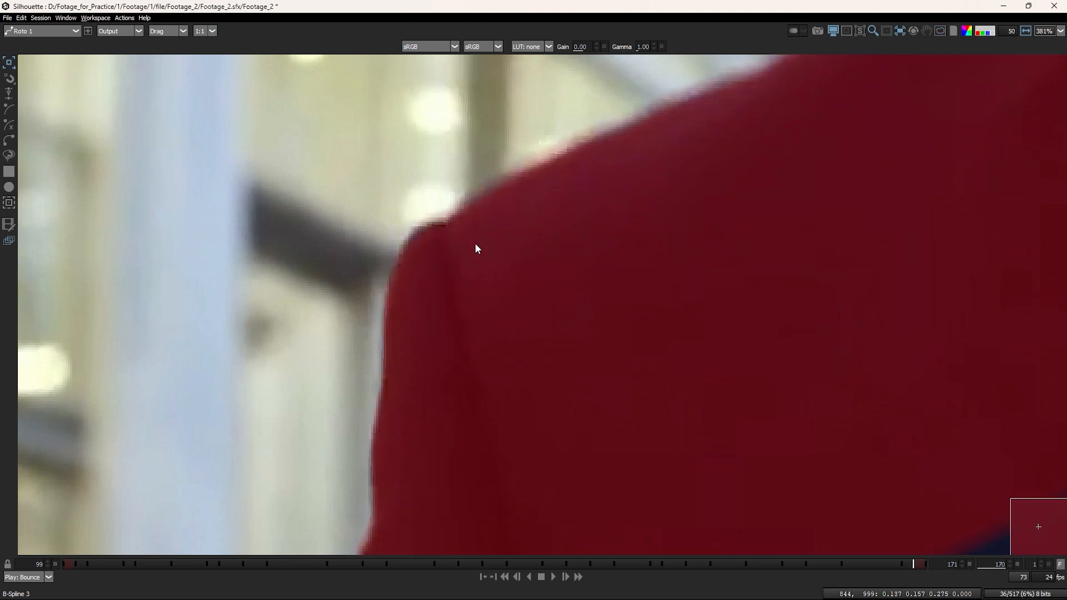
key("1")
Step: Move the shoulder-top points down and slightly right at frame 171, and recheck the shoulder corner at frame 170
left_click(933, 564)
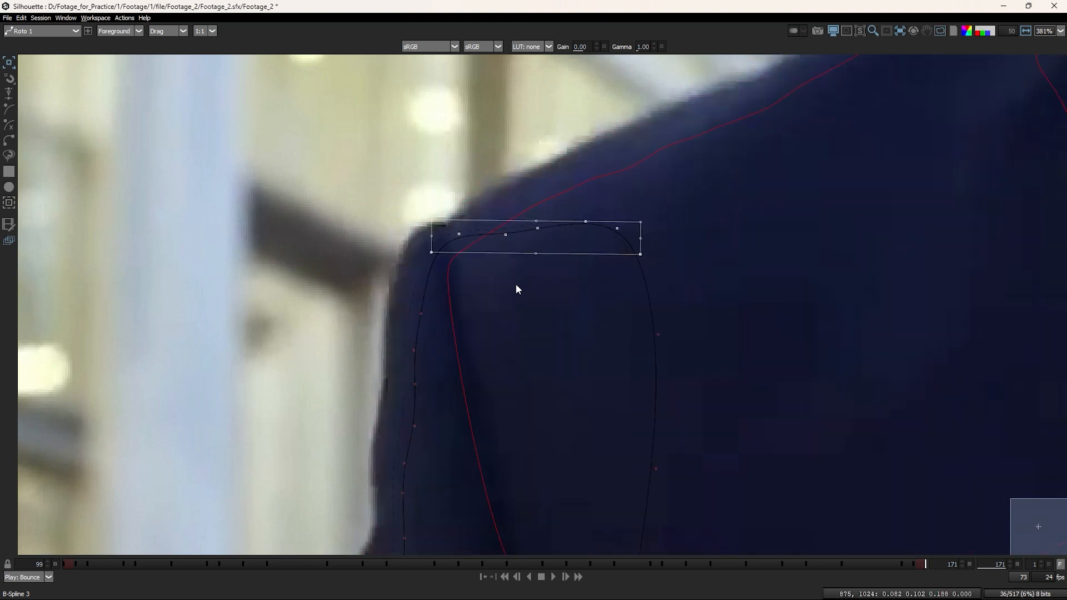
left_click_drag(478, 233, 483, 253)
key("z")
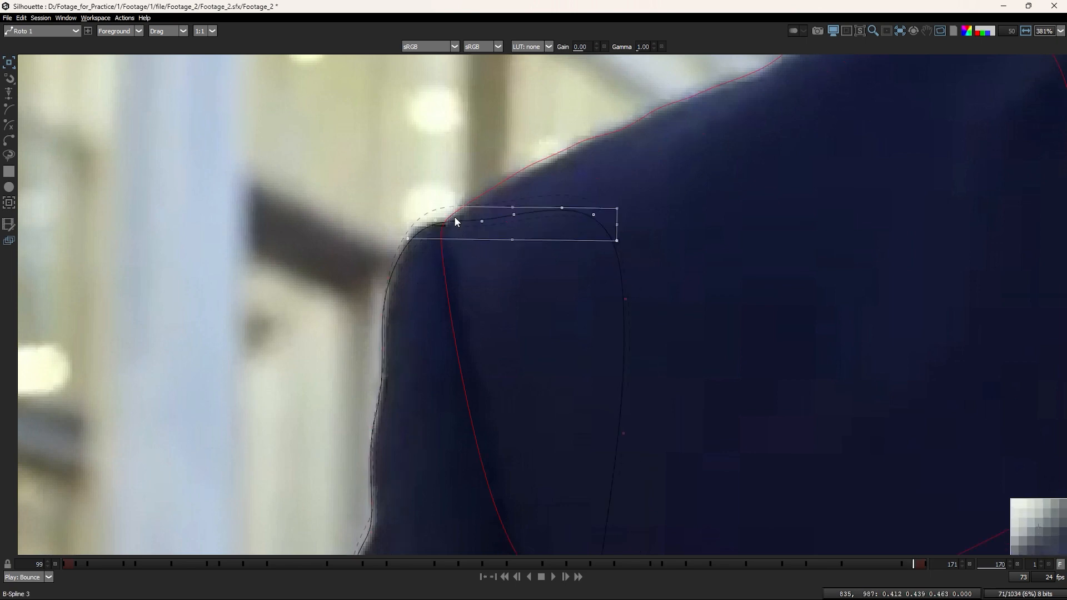
left_click(455, 217)
left_click_drag(429, 222, 428, 222)
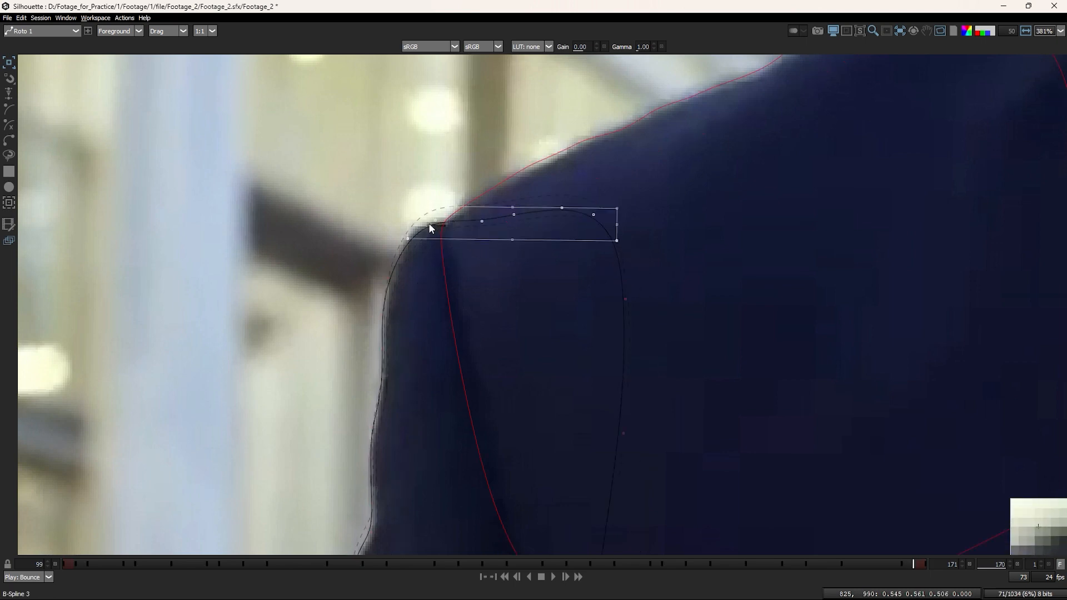
Step: Show the output with its matte overlay and examine the shoulder corner by stepping between frames 169 and 171
key("3")
key("Left")
key("Left")
key("Left")
key("Left")
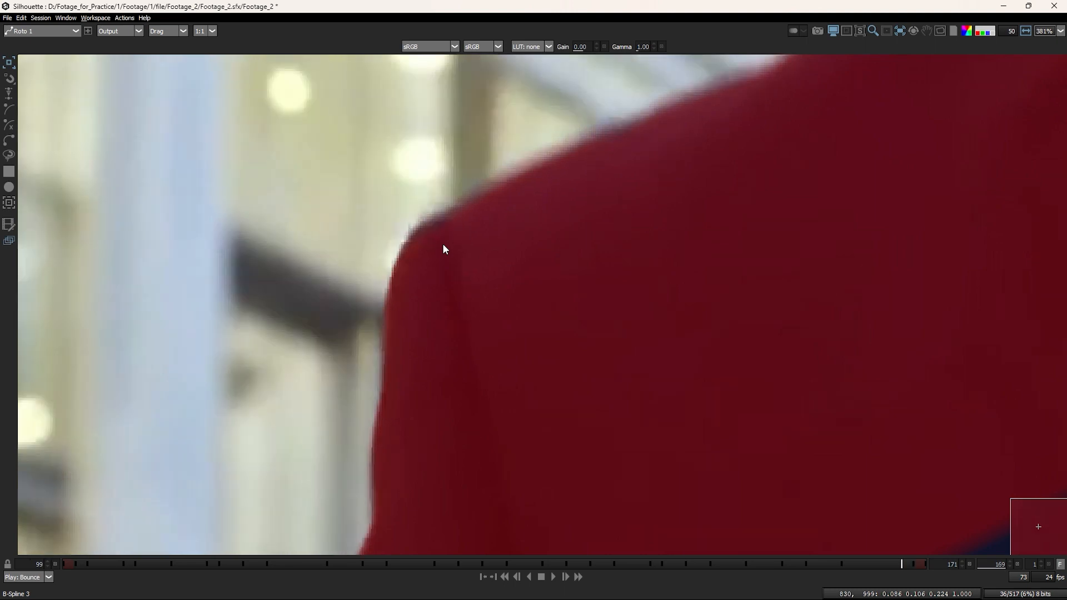
key("Right")
key("Right")
key("Right")
key("Right")
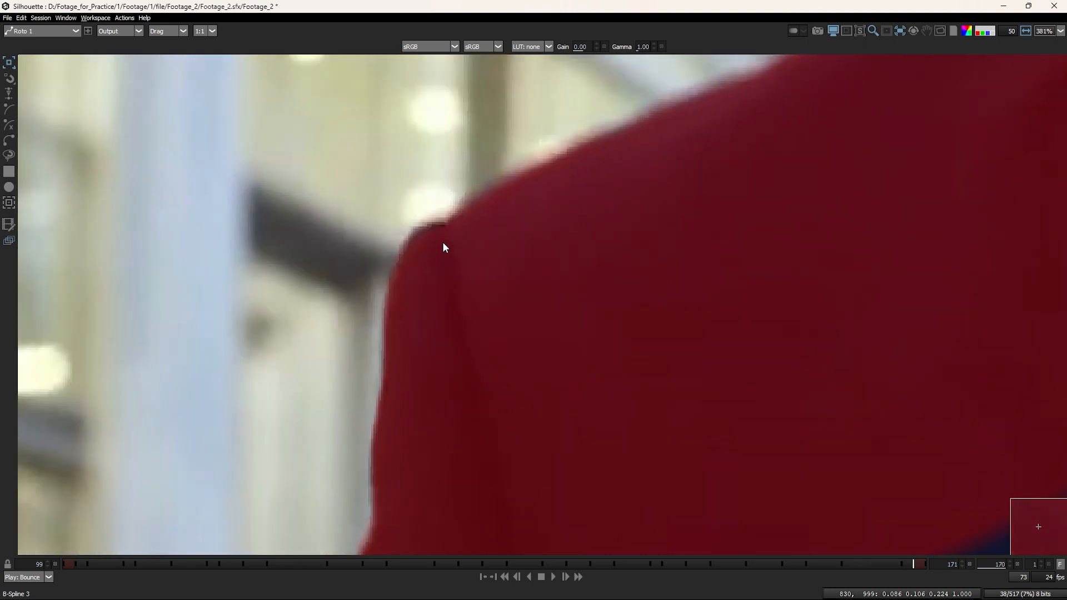
scroll(443, 242, "up", 3)
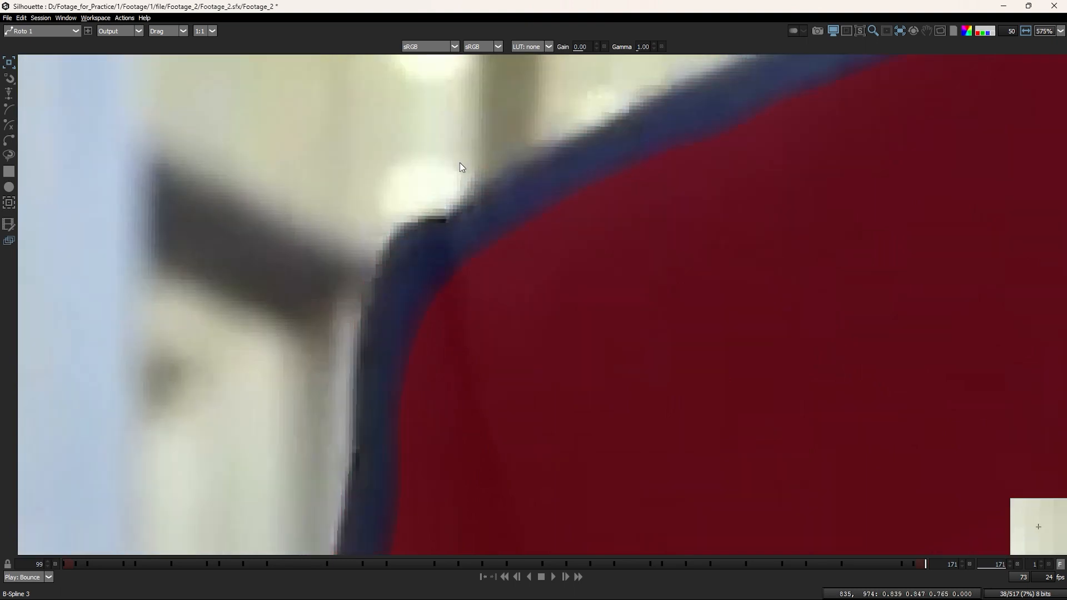
key("Left")
Step: Step back from the last frames to about frame 154 and examine how the sleeve and shoulder mattes follow the jacket edge
scroll(458, 183, "down", 9)
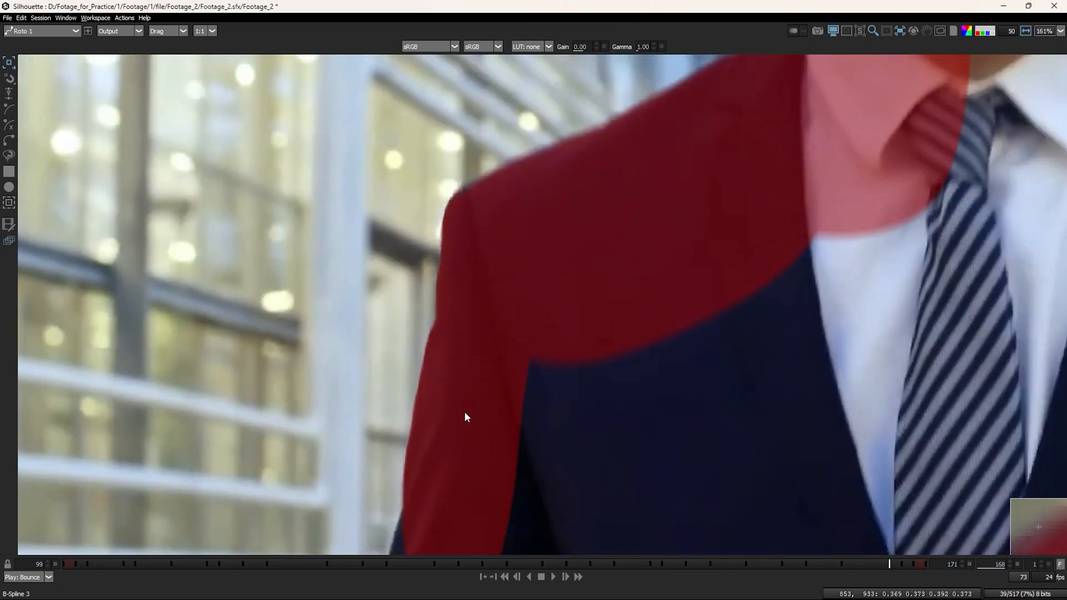
key("Left")
key("Left")
key("Left")
key("Left")
key("Left")
key("Left")
key("Left")
key("Left")
key("Left")
scroll(508, 286, "down", 5)
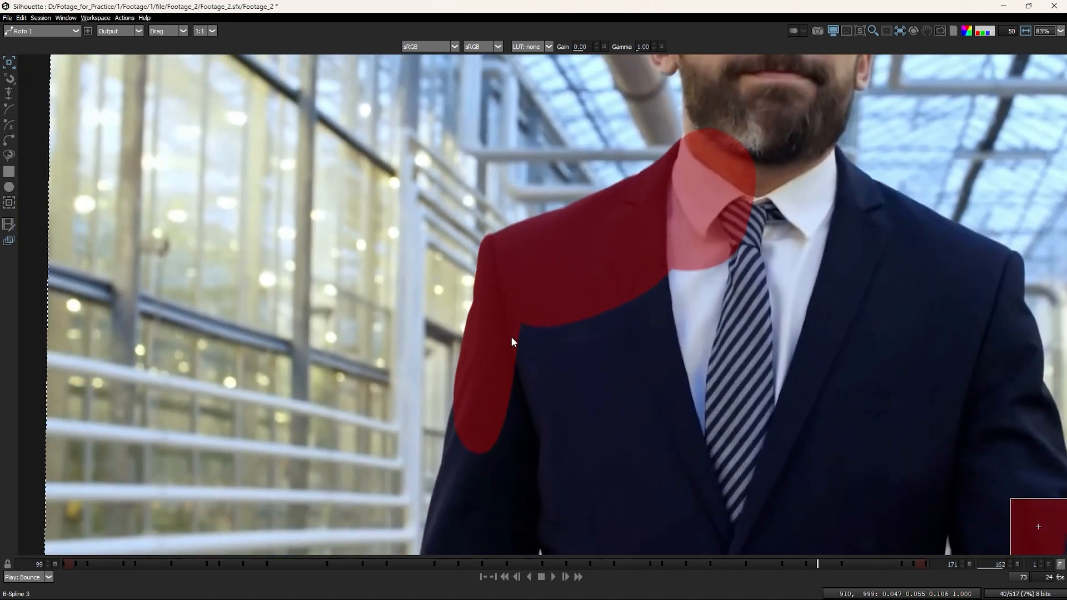
key("Left")
key("Left")
key("Left")
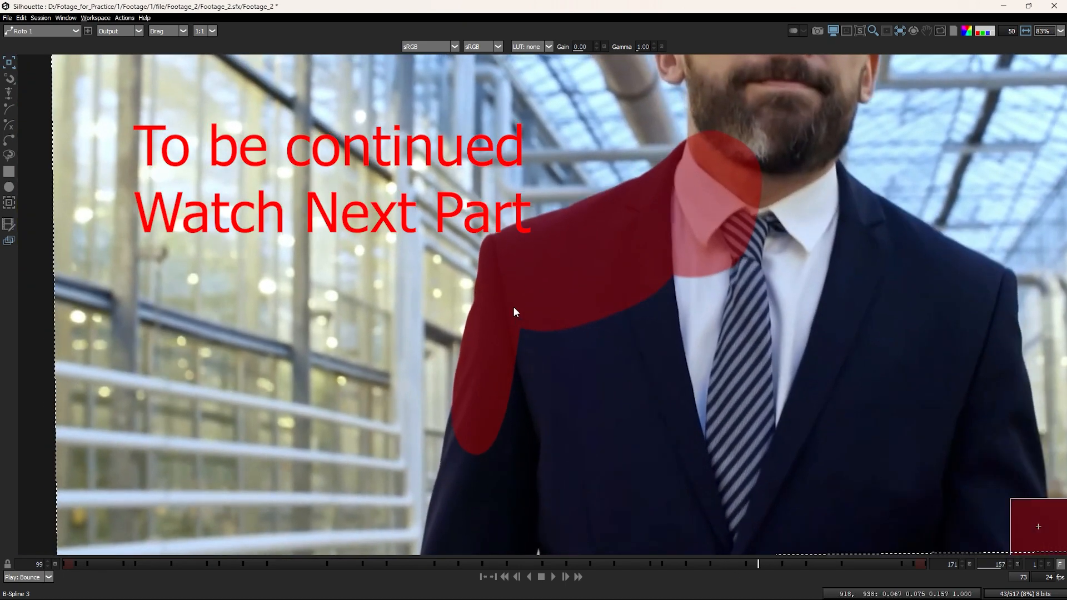
scroll(505, 278, "up", 3)
scroll(506, 281, "up", 1)
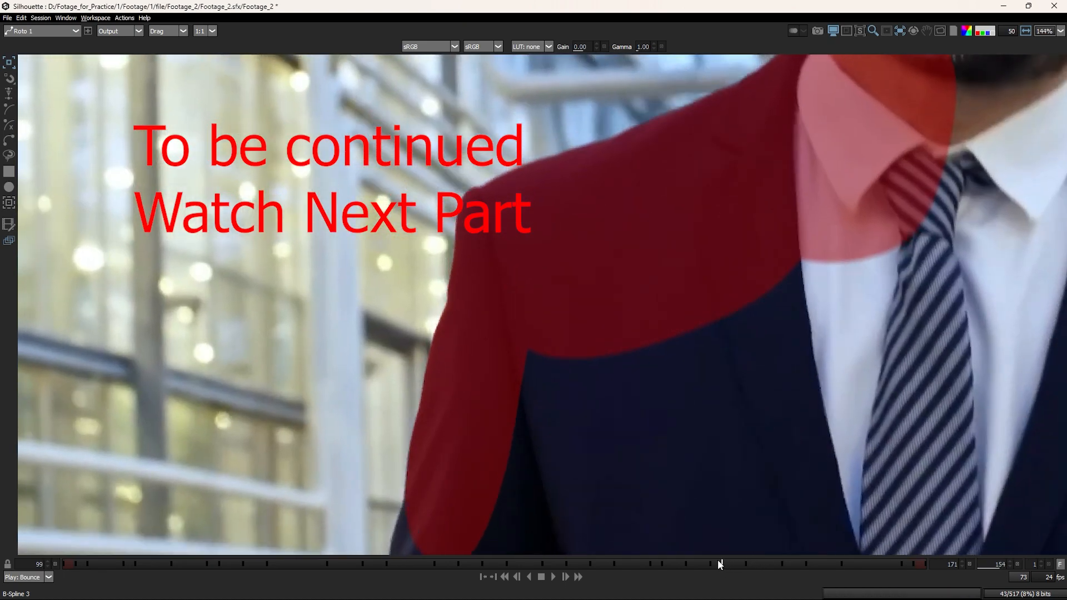